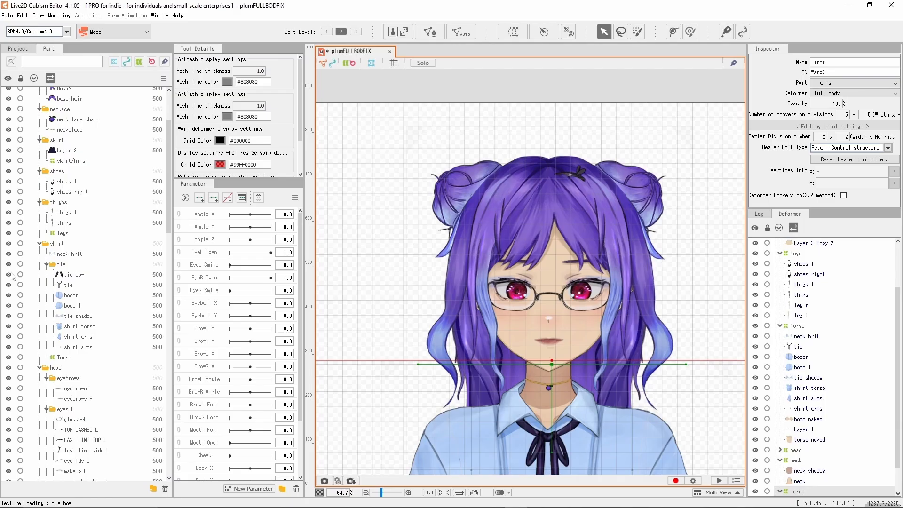
# Hide the left and right glasses layers, glassesL and glasses, in the eyes L and eyes R parts.
pyautogui.scroll(-1, 52, 247)
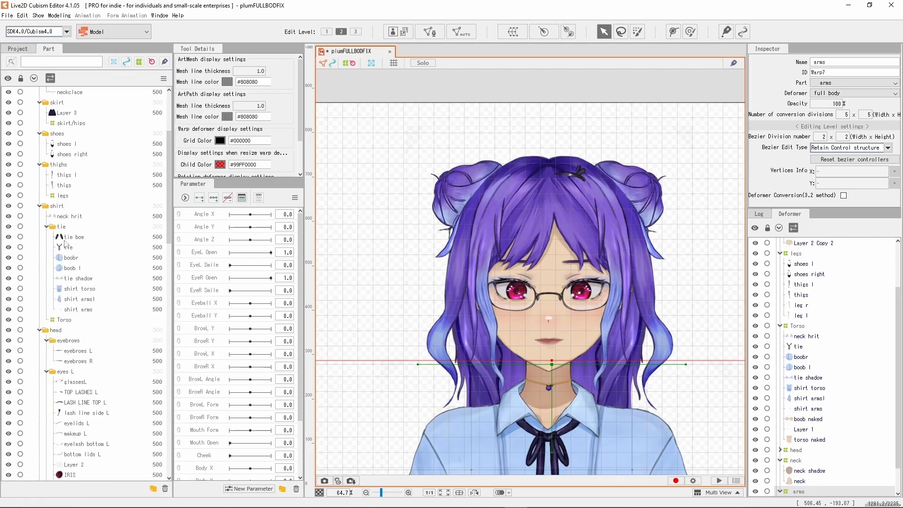
pyautogui.moveTo(169, 222); pyautogui.dragTo(171, 253)
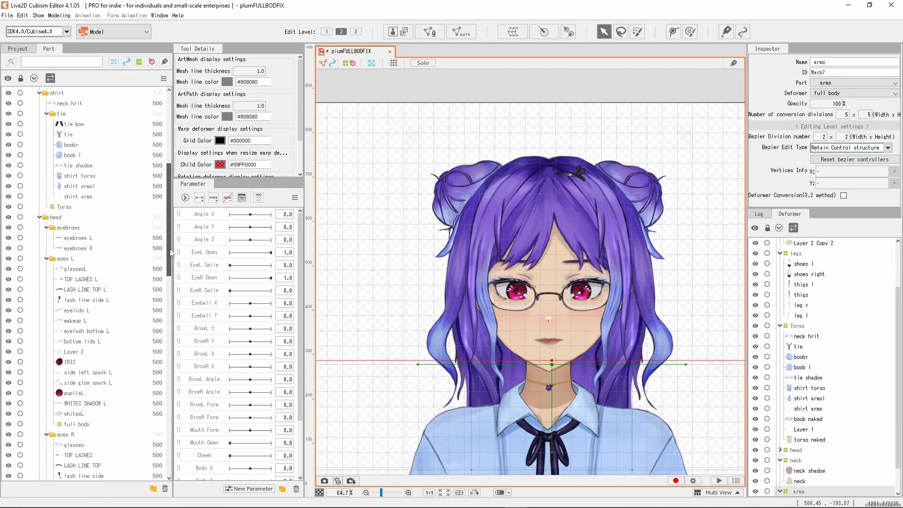
pyautogui.click(9, 269)
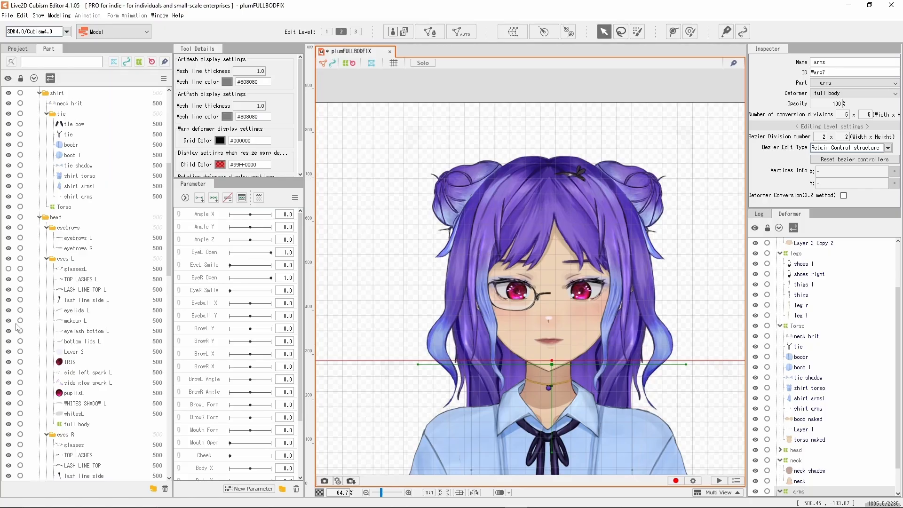
pyautogui.scroll(-2, 26, 353)
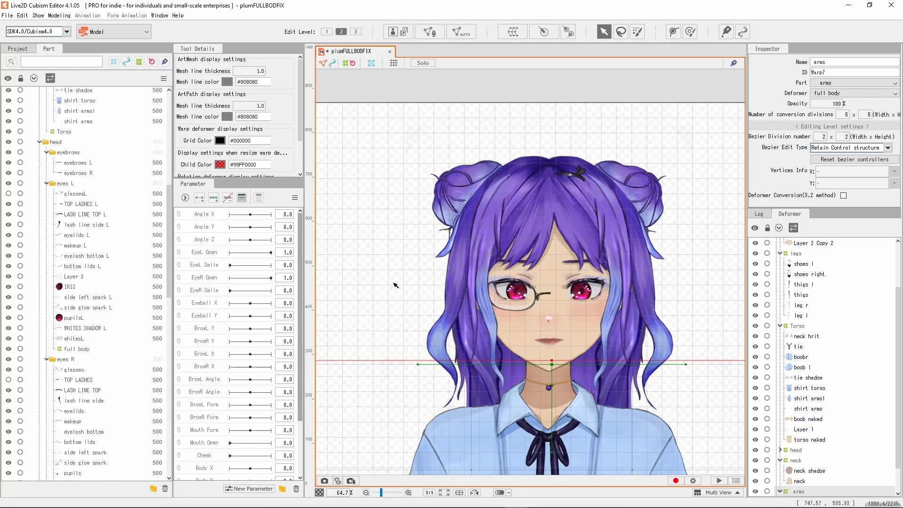
pyautogui.click(8, 370)
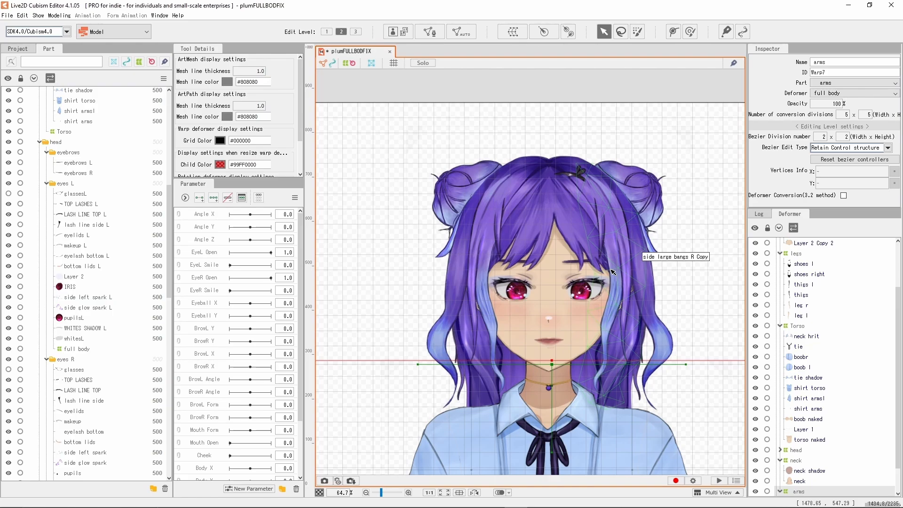
# Create a parameter folder named "eyes".
pyautogui.scroll(5, 613, 273)
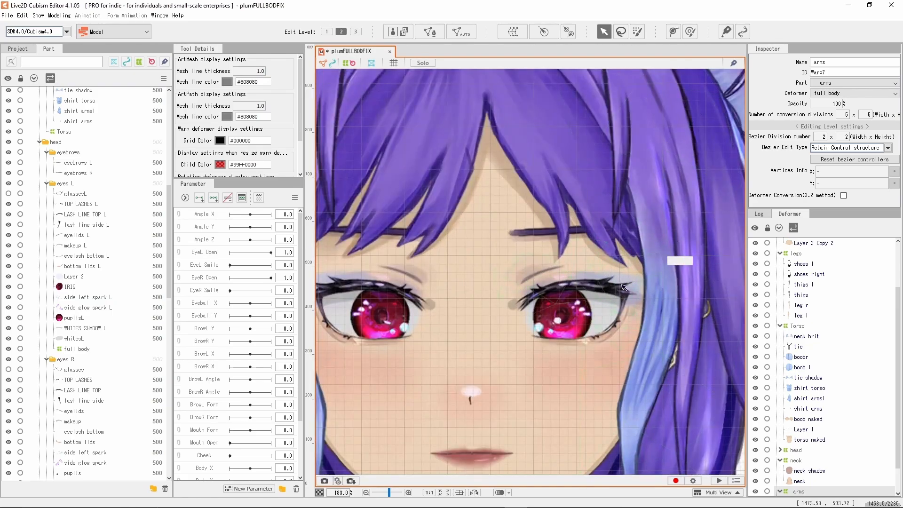
pyautogui.scroll(2, 660, 282)
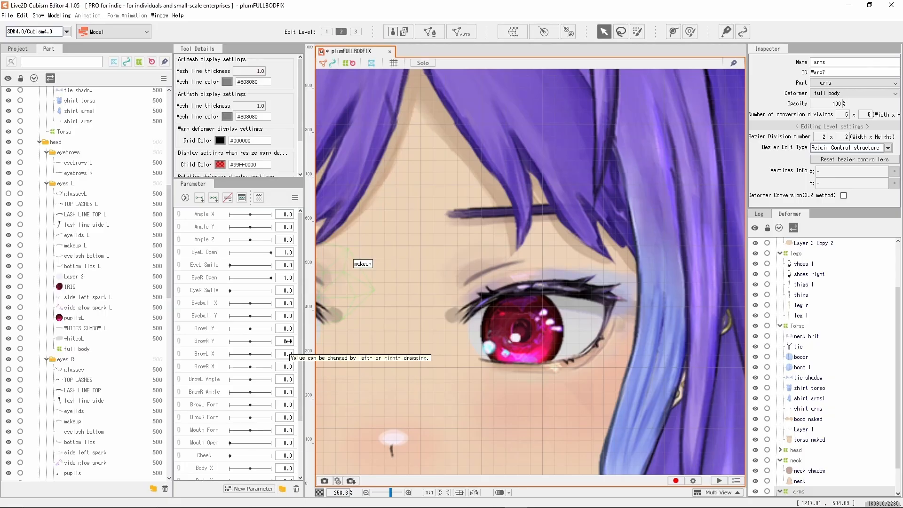
pyautogui.click(281, 492)
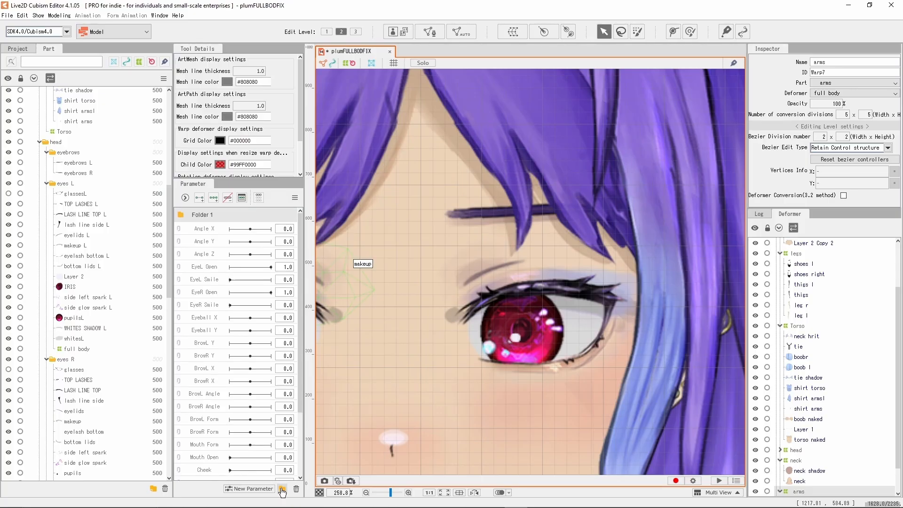
pyautogui.doubleClick(207, 215)
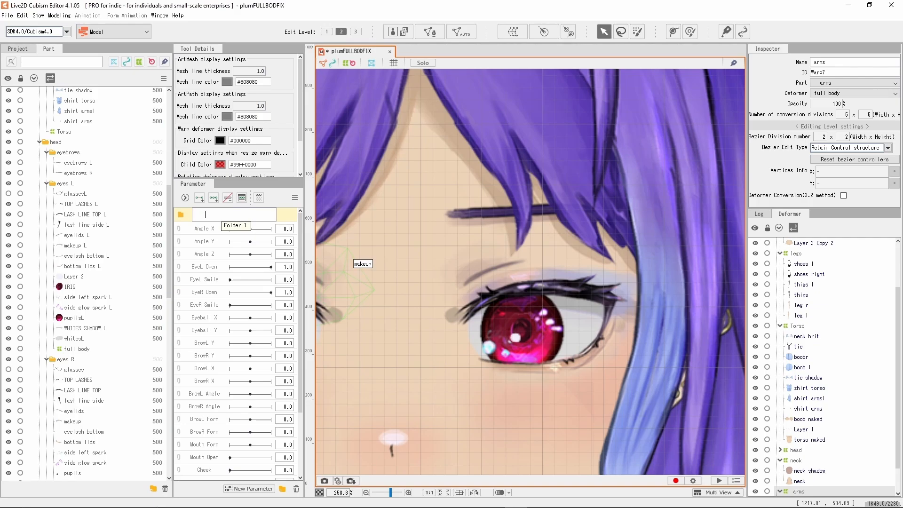
pyautogui.press('Return')
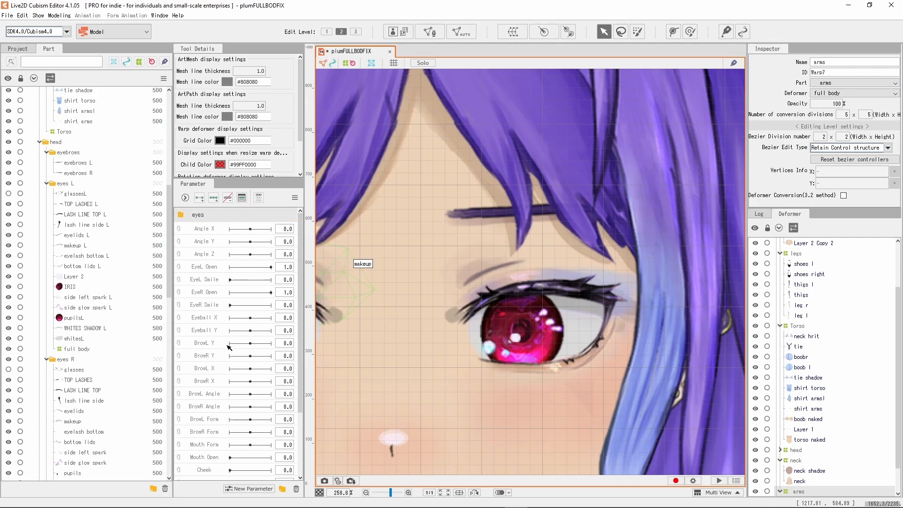
# Move the six eye parameters, from EyeL Open through Eyeball Y, into the eyes parameter folder.
pyautogui.keyDown('shift'); pyautogui.click(216, 322); pyautogui.keyUp('shift')
pyautogui.click(216, 322)
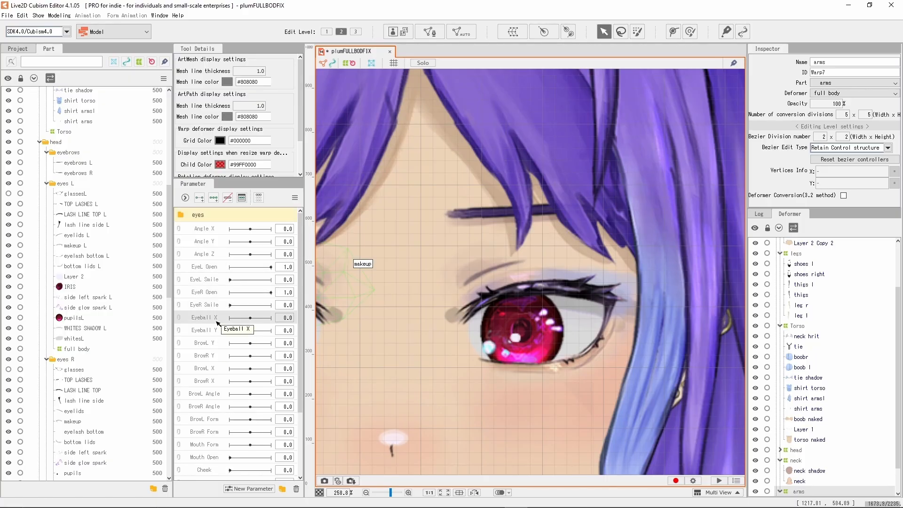
pyautogui.click(213, 267)
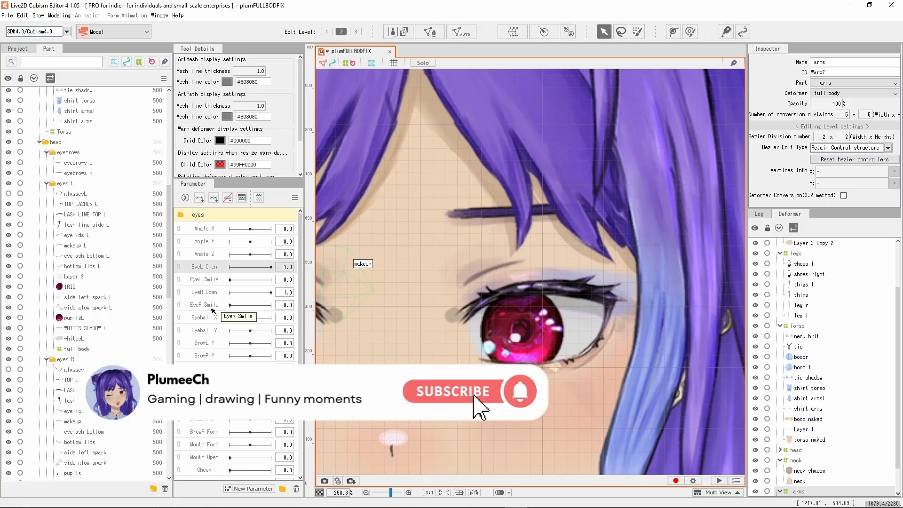
pyautogui.keyDown('ctrl'); pyautogui.click(214, 281); pyautogui.keyUp('ctrl')
pyautogui.keyDown('ctrl'); pyautogui.click(210, 293); pyautogui.keyUp('ctrl')
pyautogui.keyDown('ctrl'); pyautogui.click(209, 306); pyautogui.keyUp('ctrl')
pyautogui.keyDown('ctrl'); pyautogui.click(208, 317); pyautogui.keyUp('ctrl')
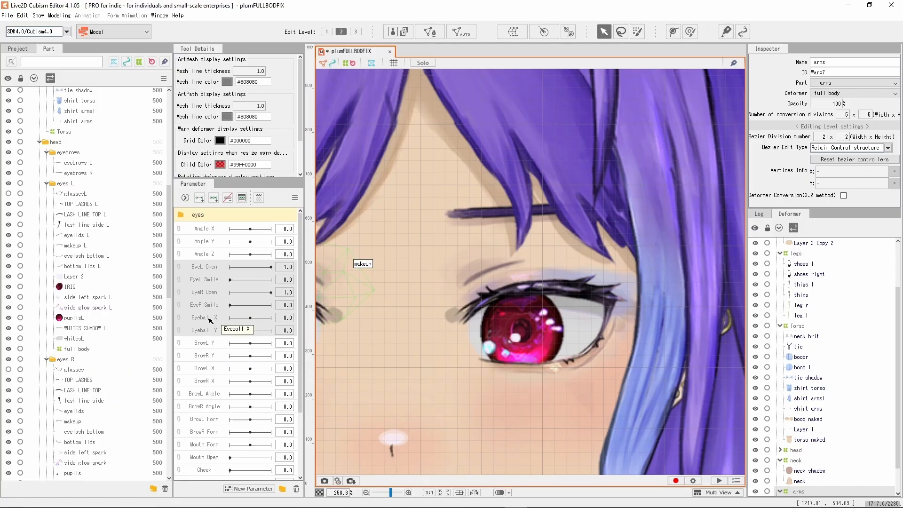
pyautogui.moveTo(213, 278); pyautogui.dragTo(182, 215)
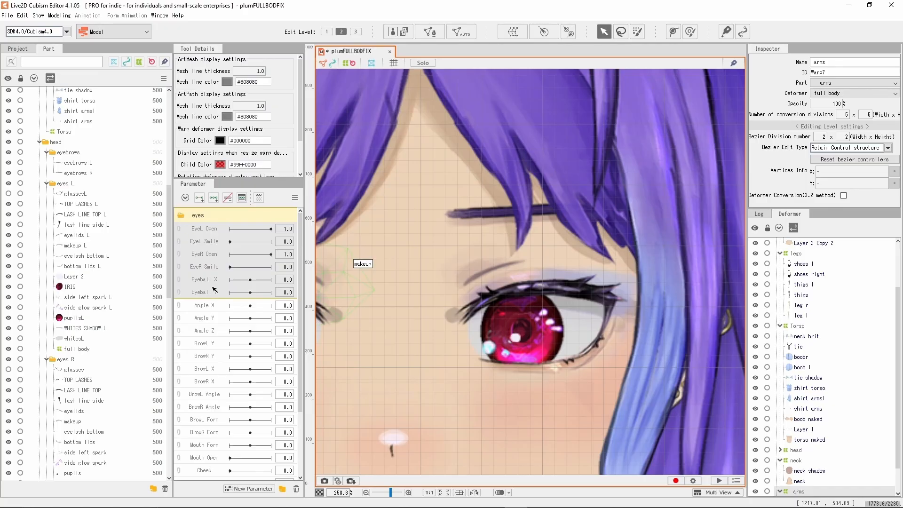
# Set the eyes parameter folder's group color to a dark pinkish red.
pyautogui.rightClick(224, 217)
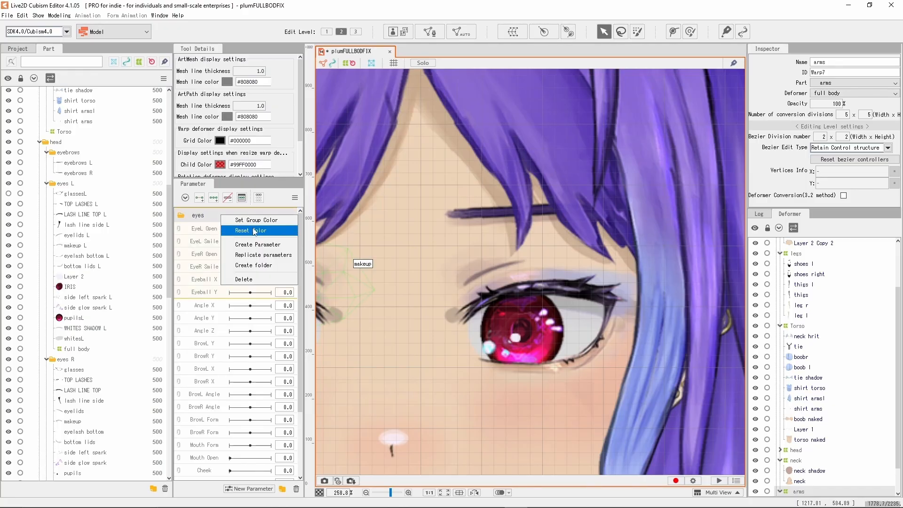
pyautogui.click(259, 220)
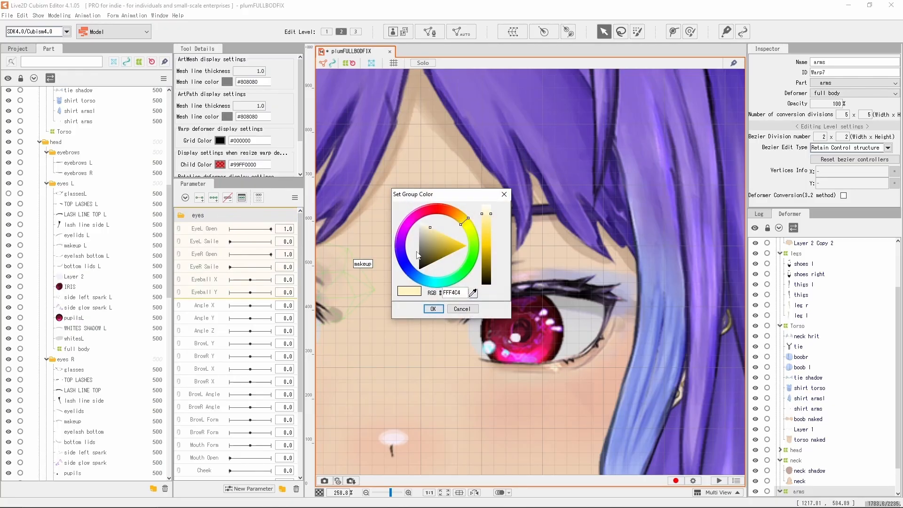
pyautogui.click(400, 244)
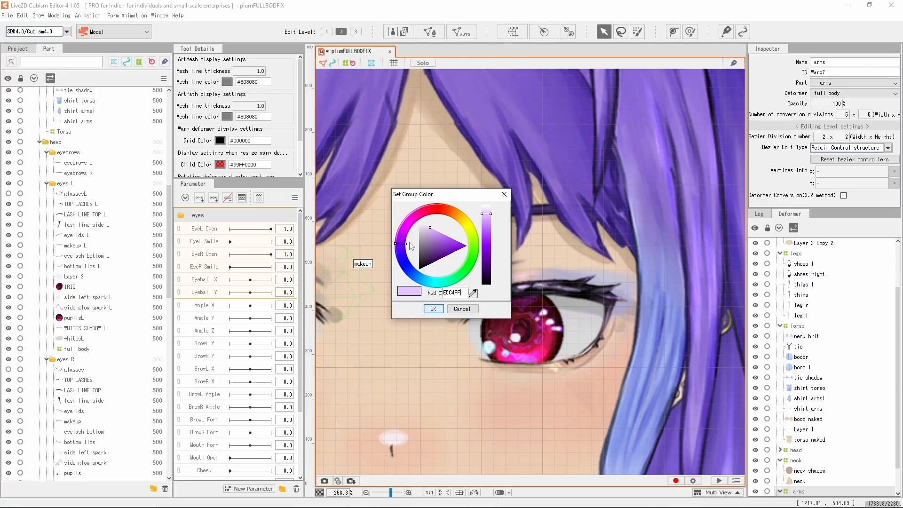
pyautogui.click(426, 210)
pyautogui.moveTo(433, 229); pyautogui.dragTo(438, 258)
pyautogui.click(433, 308)
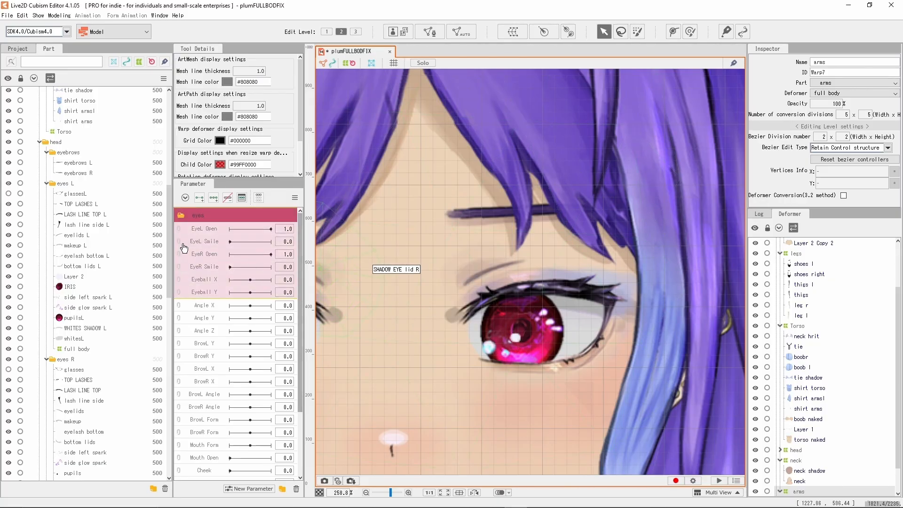
# Set the EyeL Open parameter's maximum range value to 2.
pyautogui.moveTo(271, 229); pyautogui.dragTo(239, 230)
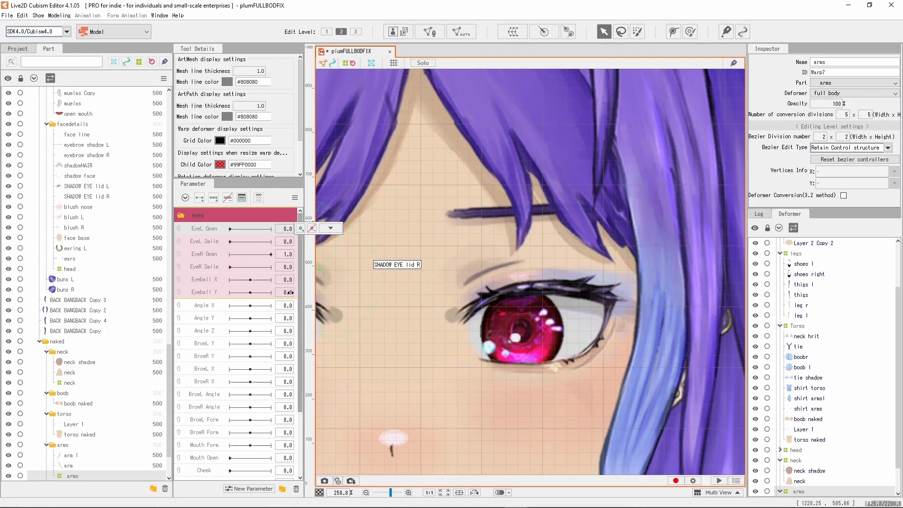
pyautogui.rightClick(207, 231)
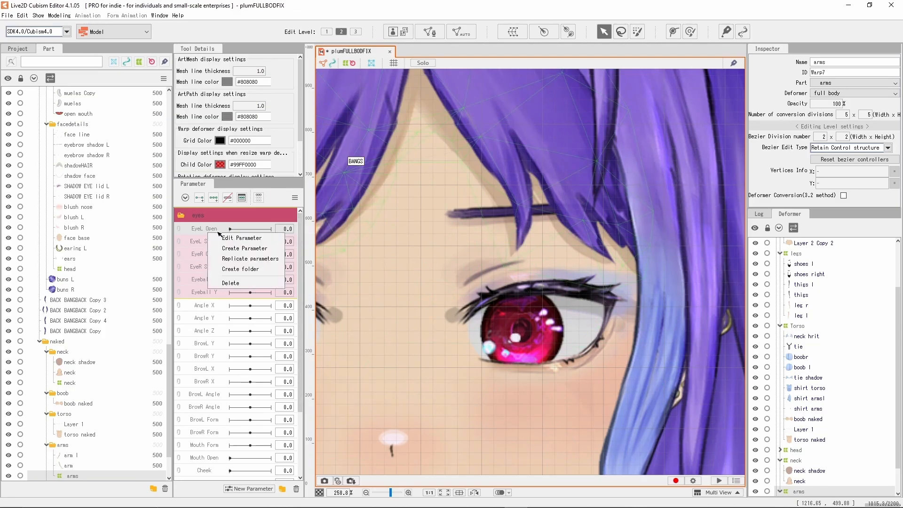
pyautogui.click(221, 238)
pyautogui.click(435, 245)
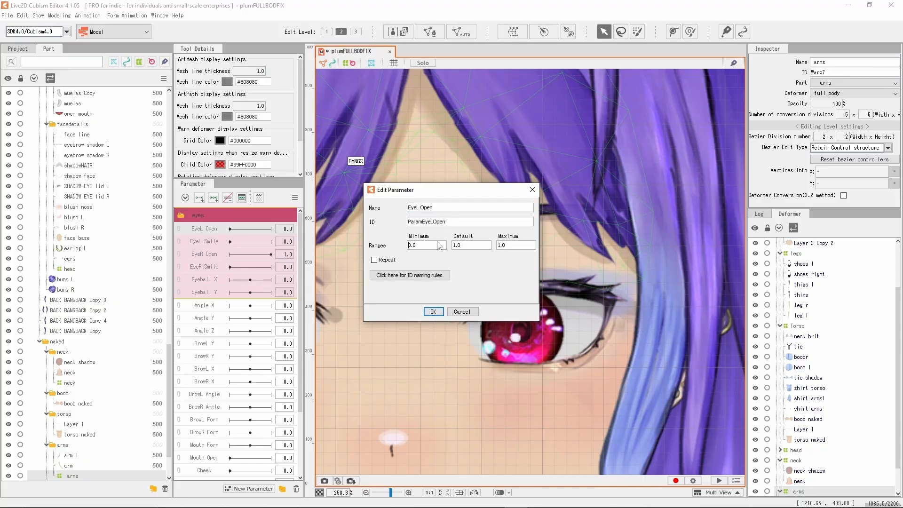
pyautogui.doubleClick(512, 245)
pyautogui.write('2')
pyautogui.click(428, 314)
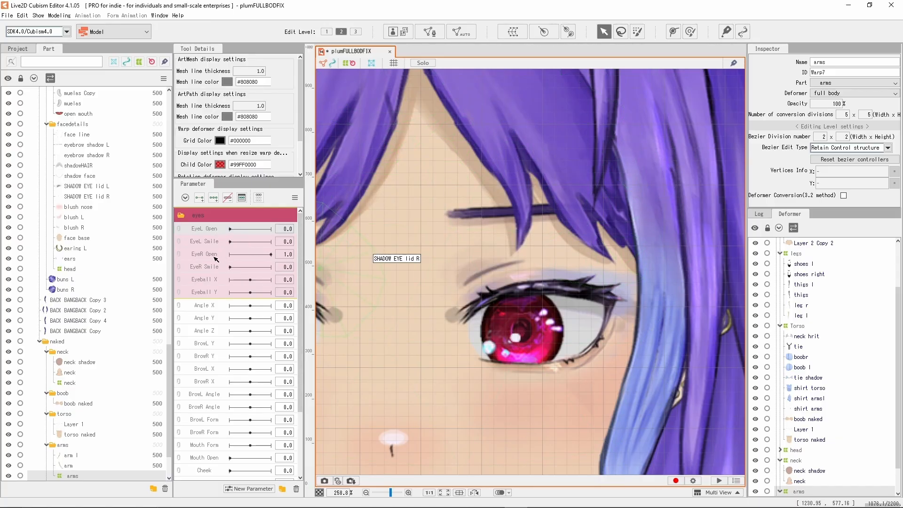
# Set the EyeR Open parameter's maximum range value to 2.
pyautogui.click(295, 197)
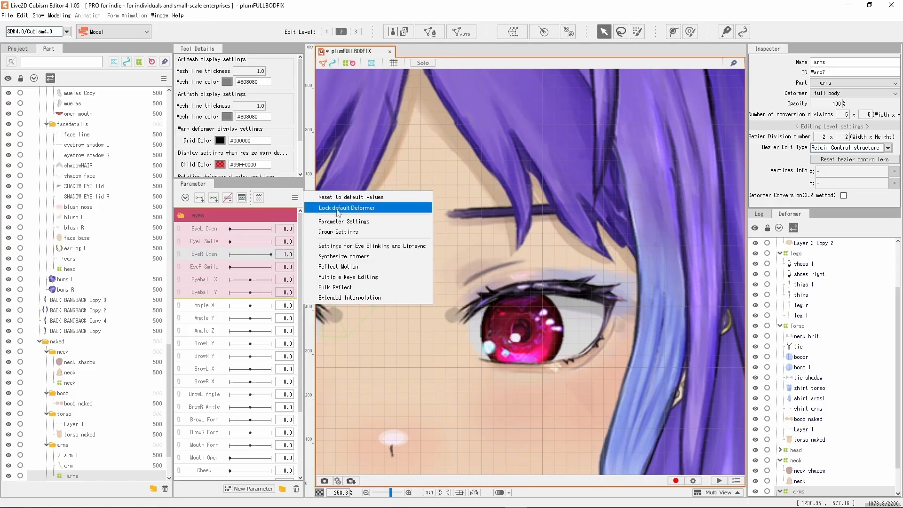
pyautogui.click(214, 256)
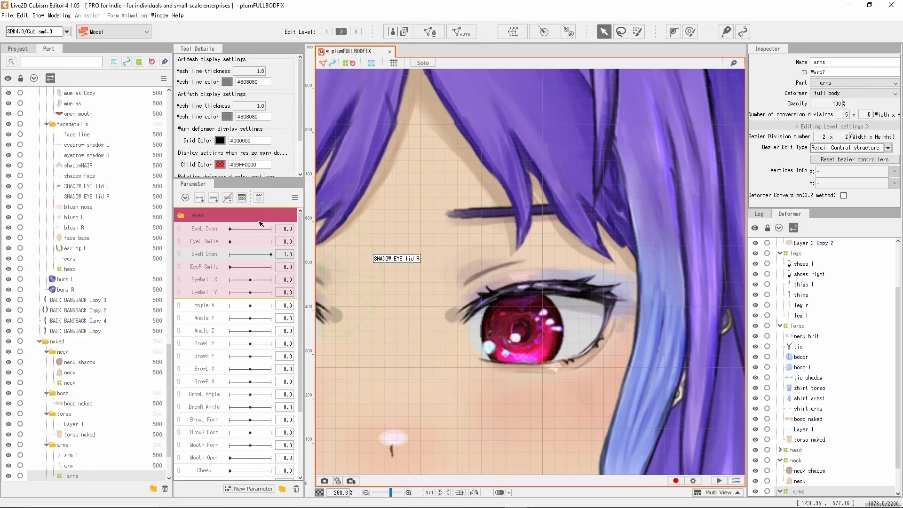
pyautogui.rightClick(217, 257)
pyautogui.click(249, 258)
pyautogui.moveTo(511, 245); pyautogui.dragTo(484, 248)
pyautogui.write('2')
pyautogui.click(433, 312)
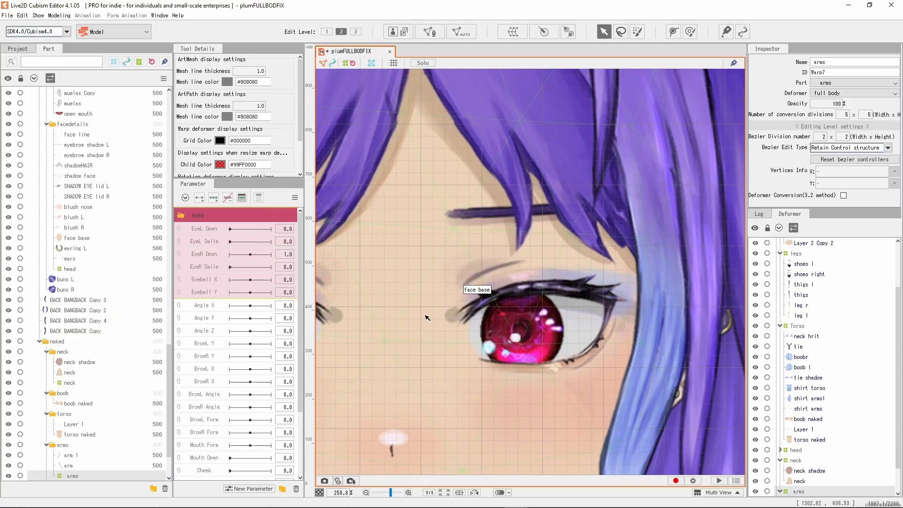
# Open the LASH LINE TOP L art mesh for mesh editing and clear its existing mesh.
pyautogui.click(210, 231)
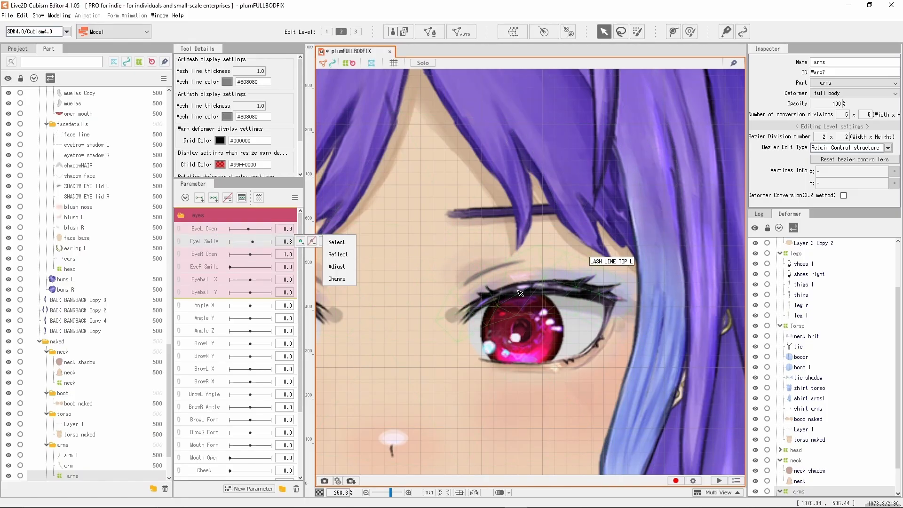
pyautogui.click(556, 291)
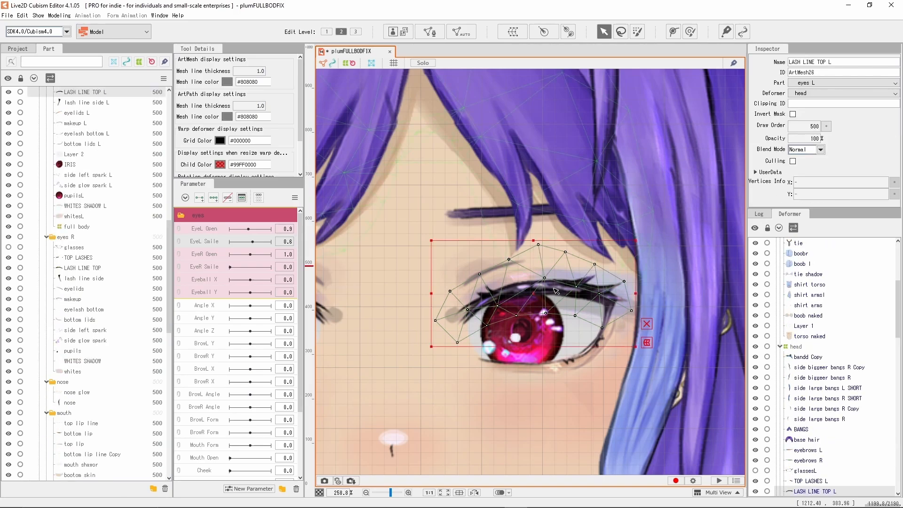
pyautogui.click(440, 36)
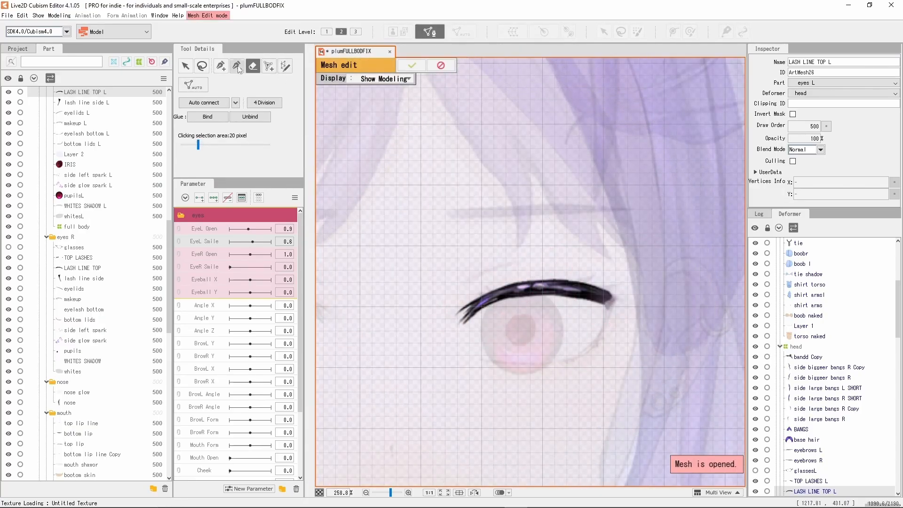
# Add a row of connected mesh points just above the upper edge of the lash line, from its inner tip to its outer corner.
pyautogui.click(221, 66)
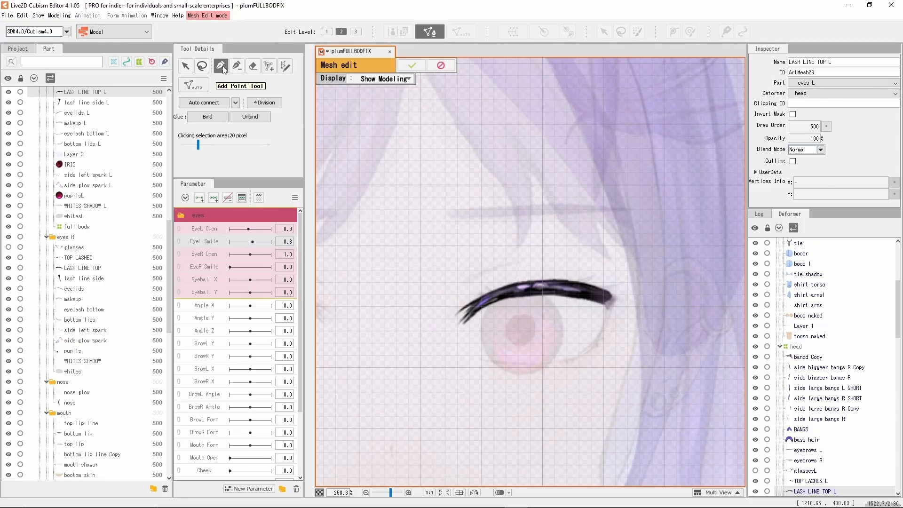
pyautogui.click(452, 310)
pyautogui.click(464, 298)
pyautogui.click(476, 291)
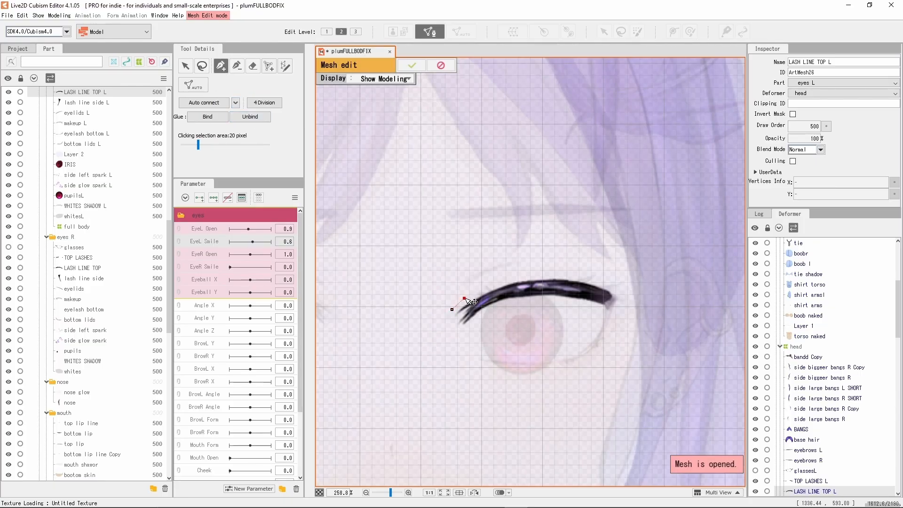
pyautogui.click(489, 287)
pyautogui.click(505, 281)
pyautogui.click(518, 278)
pyautogui.click(536, 274)
pyautogui.click(553, 275)
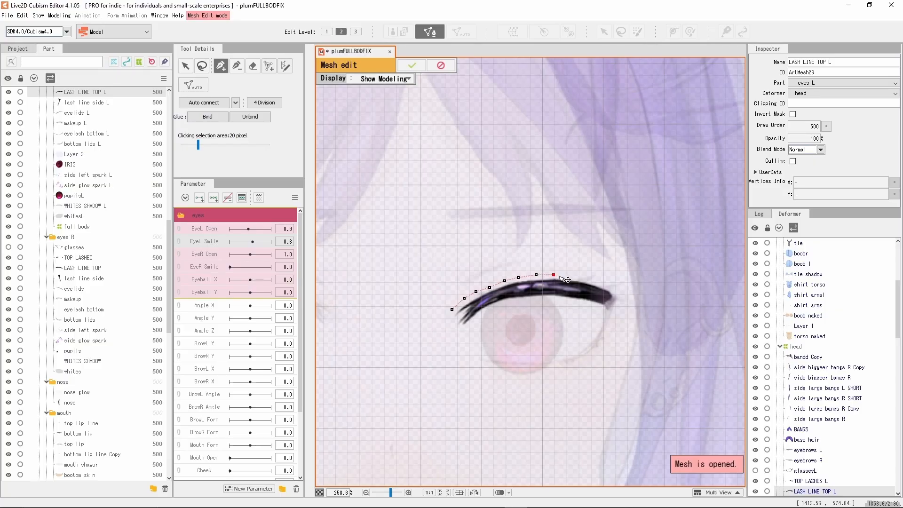
pyautogui.click(568, 276)
pyautogui.click(583, 278)
pyautogui.click(595, 281)
pyautogui.click(616, 291)
pyautogui.click(624, 298)
# Continue the mesh points around the outer corner and along the lash line's lower edge, closing the outline at the starting point.
pyautogui.click(616, 307)
pyautogui.click(608, 313)
pyautogui.click(597, 308)
pyautogui.click(578, 304)
pyautogui.click(555, 300)
pyautogui.click(532, 298)
pyautogui.click(512, 301)
pyautogui.click(502, 305)
pyautogui.click(493, 310)
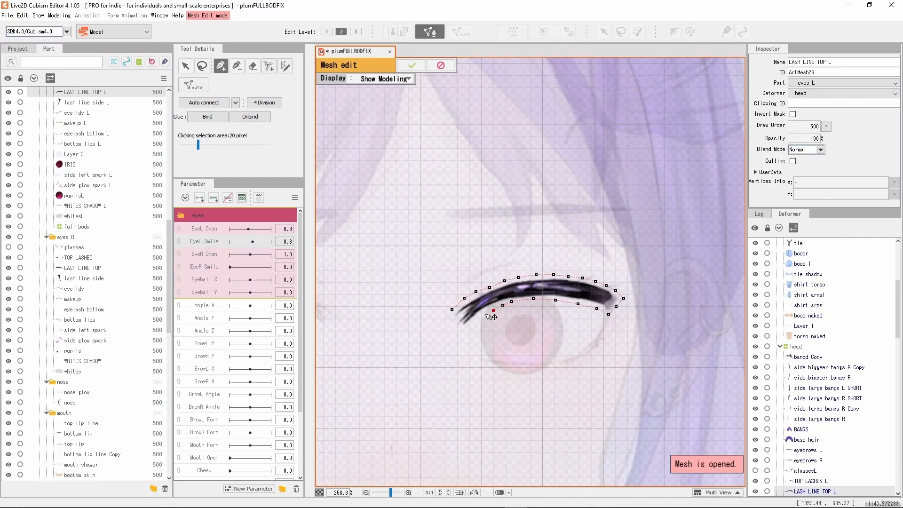
pyautogui.click(484, 314)
pyautogui.click(460, 329)
pyautogui.click(451, 324)
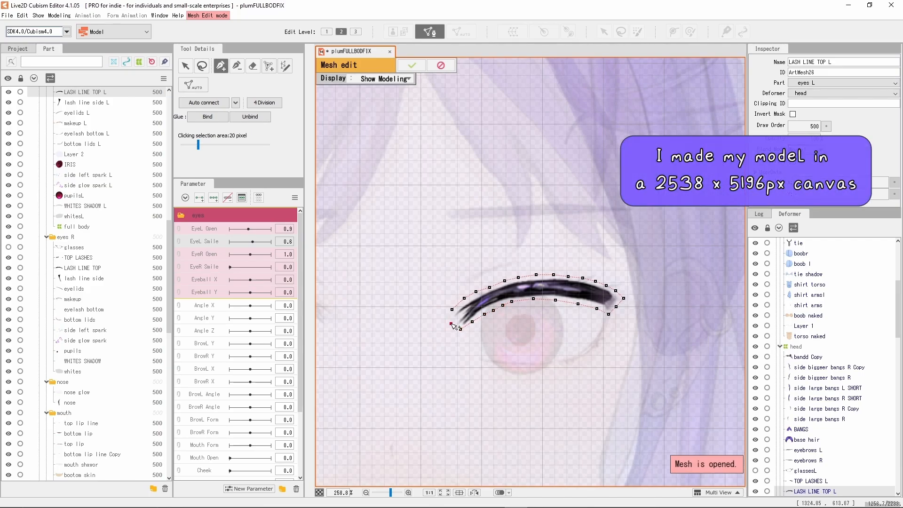
pyautogui.click(452, 309)
# Add a row of mesh points along the middle of the lash line, from the inner tip to the outer end.
pyautogui.click(458, 317)
pyautogui.click(469, 309)
pyautogui.click(486, 301)
pyautogui.click(518, 291)
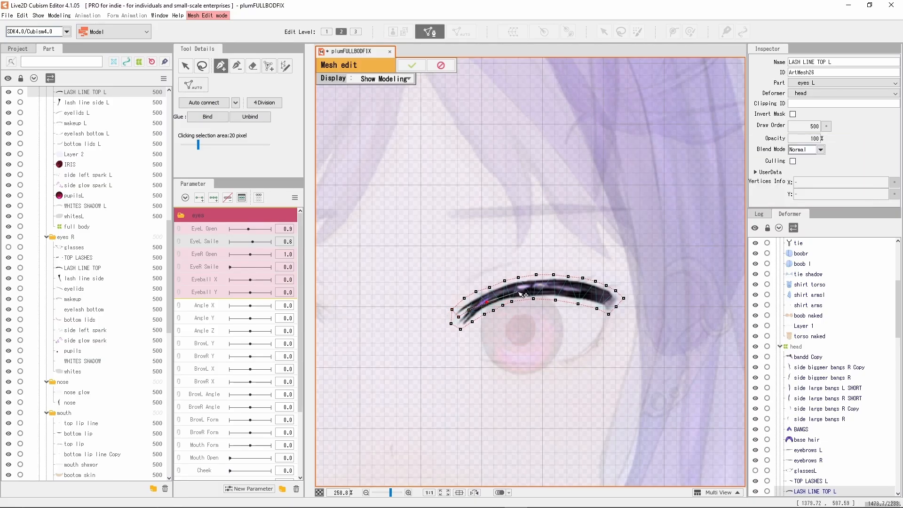
pyautogui.click(542, 289)
pyautogui.click(562, 287)
pyautogui.click(581, 291)
pyautogui.click(607, 299)
pyautogui.click(511, 301)
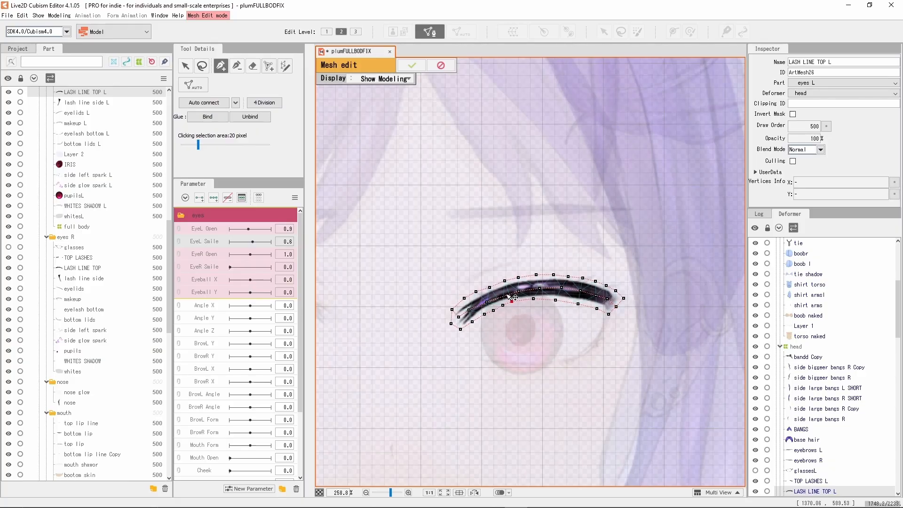
# Auto-connect the mesh points of the upper lash line into triangles and apply the mesh edit.
pyautogui.click(209, 103)
pyautogui.click(501, 299)
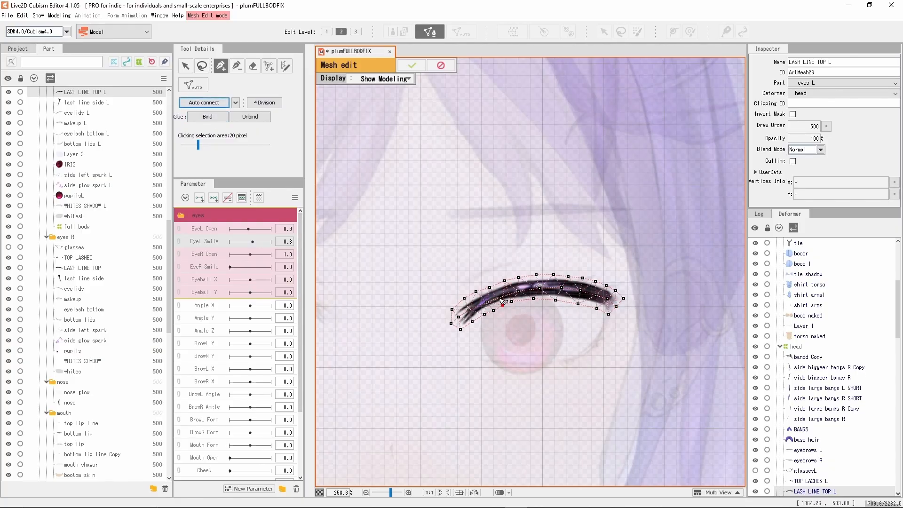
pyautogui.click(500, 298)
pyautogui.click(412, 65)
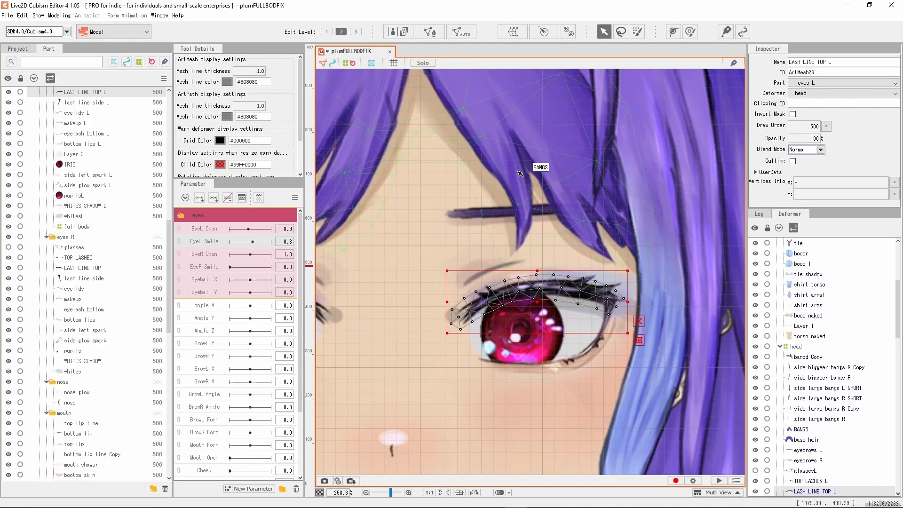
# Create a three-point deform path along LASH LINE TOP L from the inner tip through the middle to the outer corner.
pyautogui.click(689, 32)
pyautogui.click(673, 33)
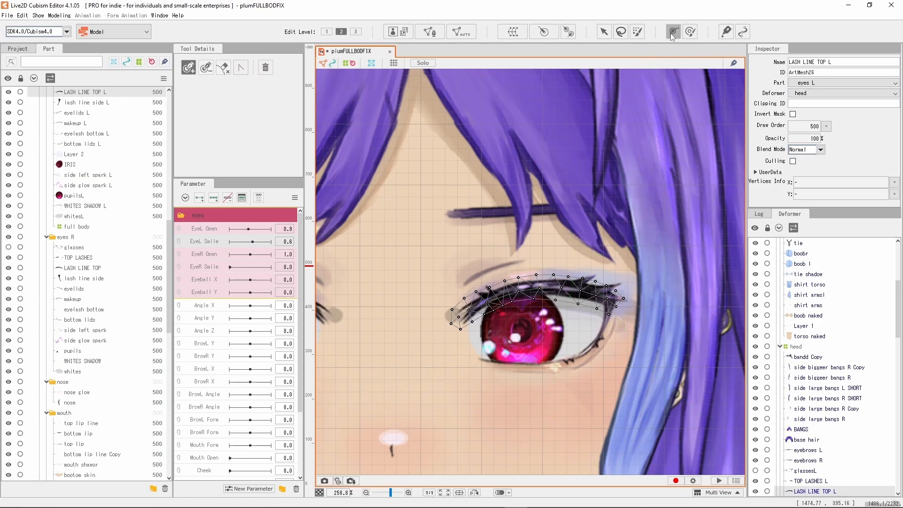
pyautogui.click(690, 31)
pyautogui.click(677, 32)
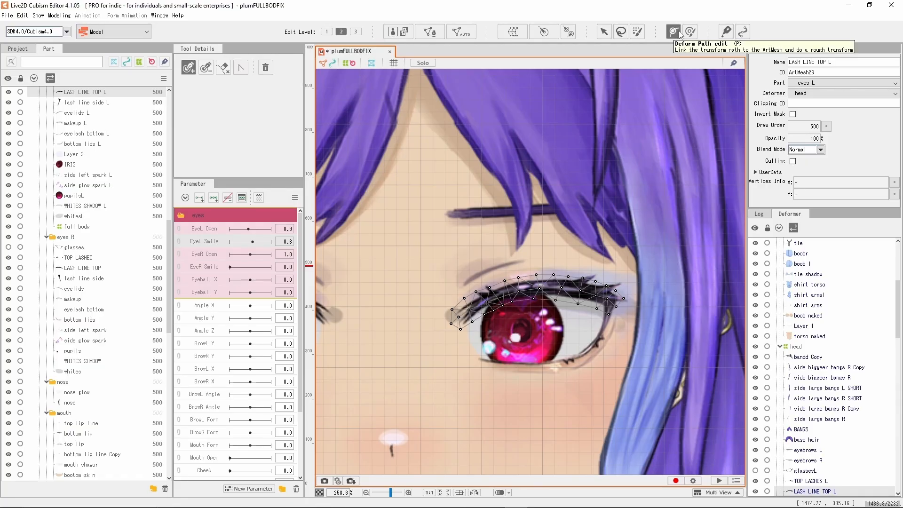
pyautogui.click(456, 319)
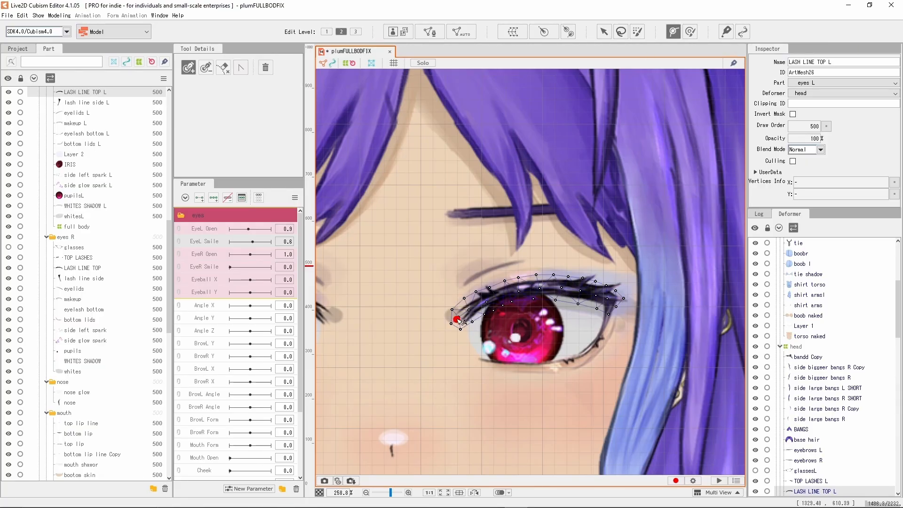
pyautogui.click(613, 299)
pyautogui.moveTo(615, 299); pyautogui.dragTo(616, 301)
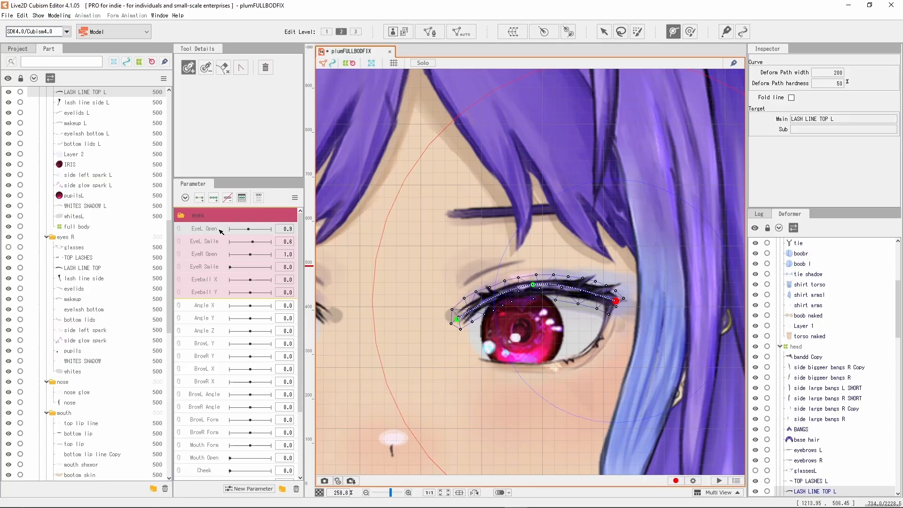
# Add three keys on EyeL Open for LASH LINE TOP L and set the parameter to 0.0.
pyautogui.click(213, 199)
pyautogui.moveTo(250, 231); pyautogui.dragTo(230, 228)
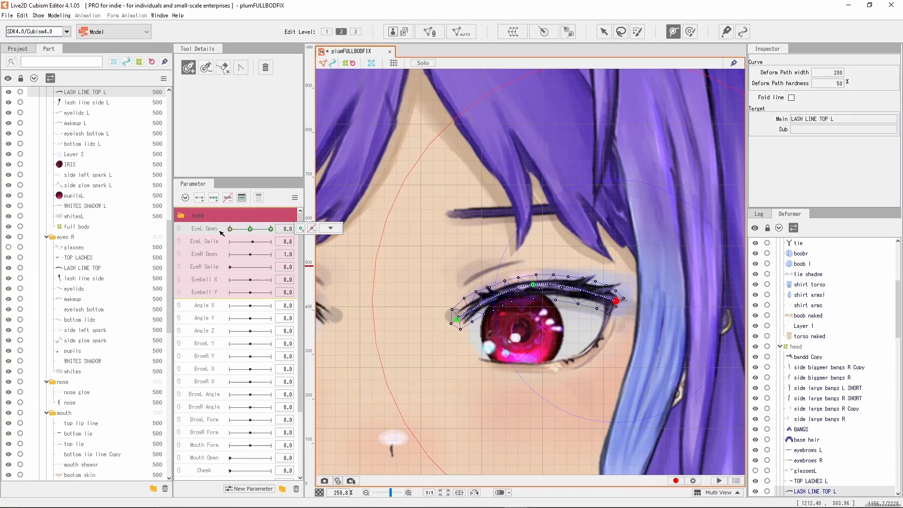
pyautogui.moveTo(270, 228); pyautogui.dragTo(257, 231)
pyautogui.moveTo(261, 230); pyautogui.dragTo(255, 233)
pyautogui.click(330, 228)
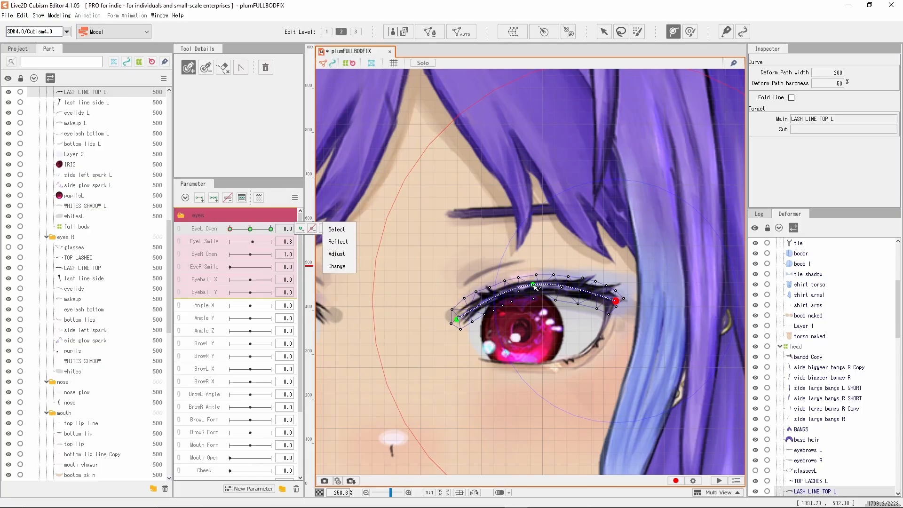
# Move the whole upper lash line down over the lower half of the iris for the closed-eye key.
pyautogui.moveTo(534, 304); pyautogui.dragTo(536, 323)
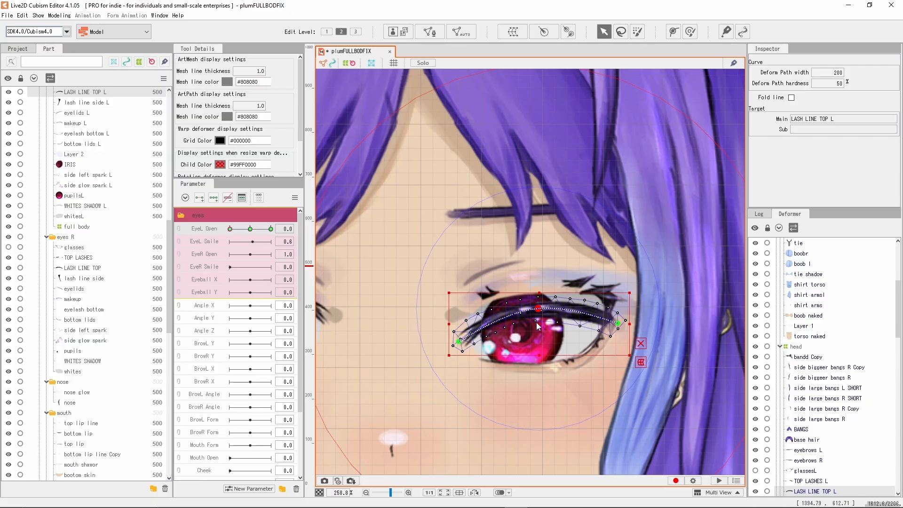
pyautogui.hotkey('ctrl', 'z')
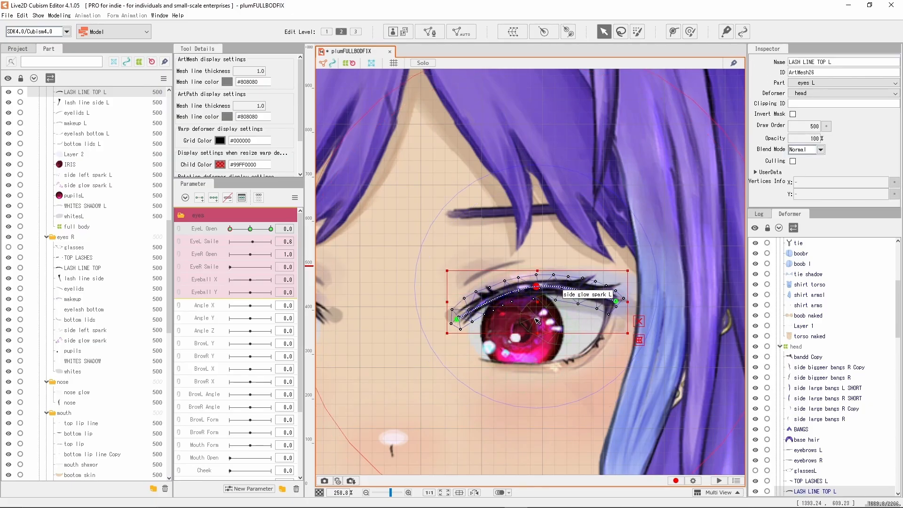
pyautogui.moveTo(539, 301); pyautogui.dragTo(536, 349)
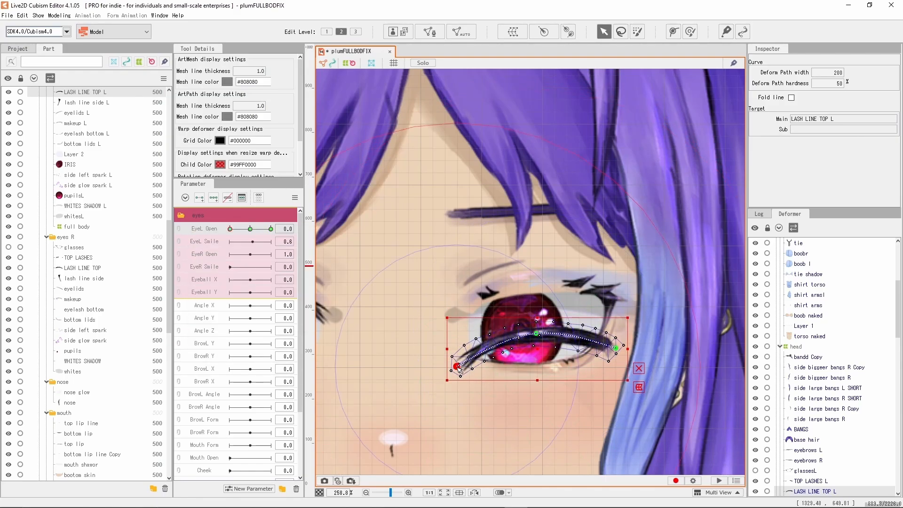
# Reshape the lowered lash line with its deform path points, raising both ends and bending the middle into a downward curve.
pyautogui.moveTo(458, 369); pyautogui.dragTo(456, 354)
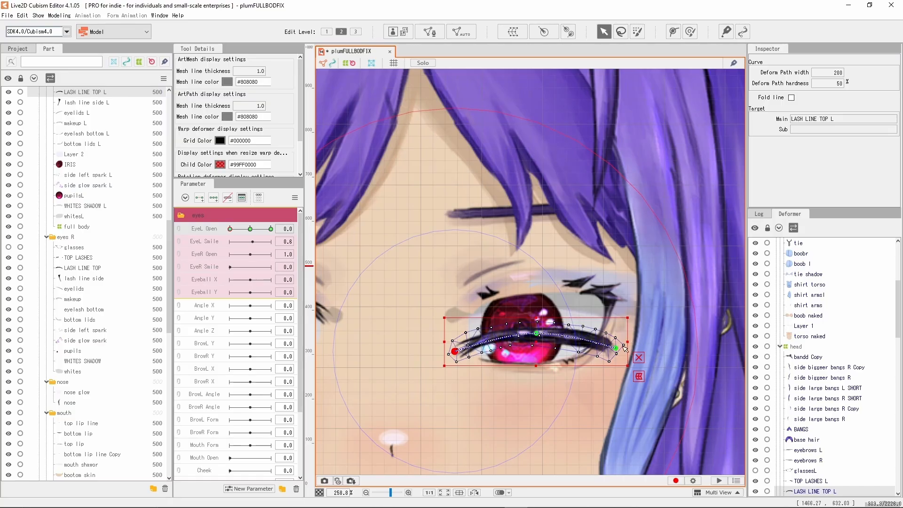
pyautogui.moveTo(615, 348); pyautogui.dragTo(619, 342)
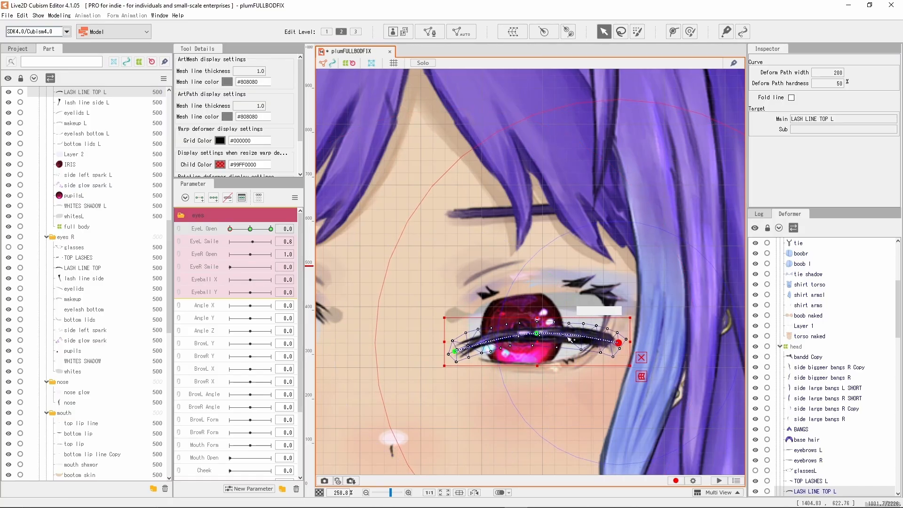
pyautogui.moveTo(537, 334); pyautogui.dragTo(536, 337)
pyautogui.click(459, 351)
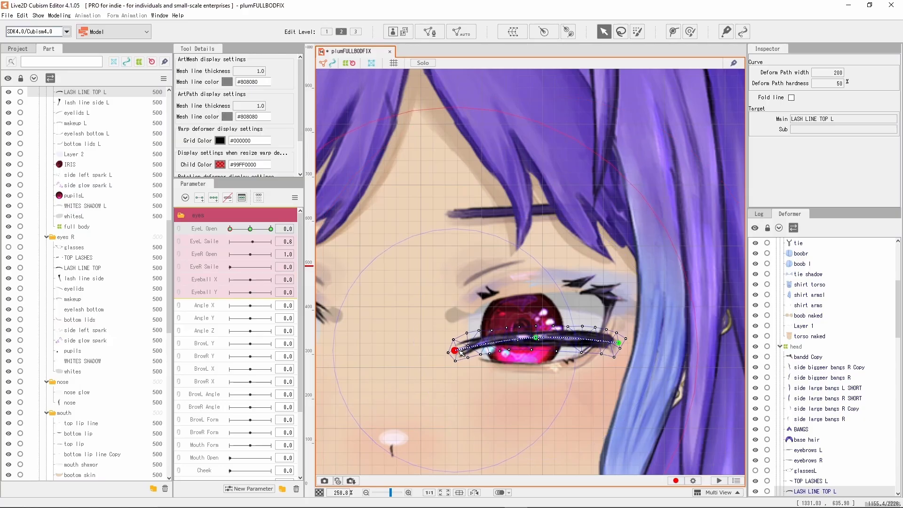
pyautogui.moveTo(536, 337); pyautogui.dragTo(537, 333)
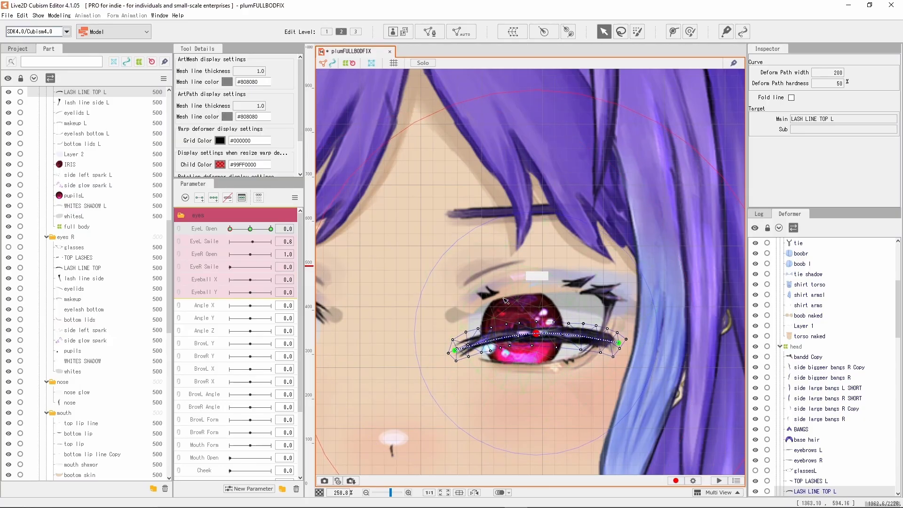
pyautogui.click(230, 230)
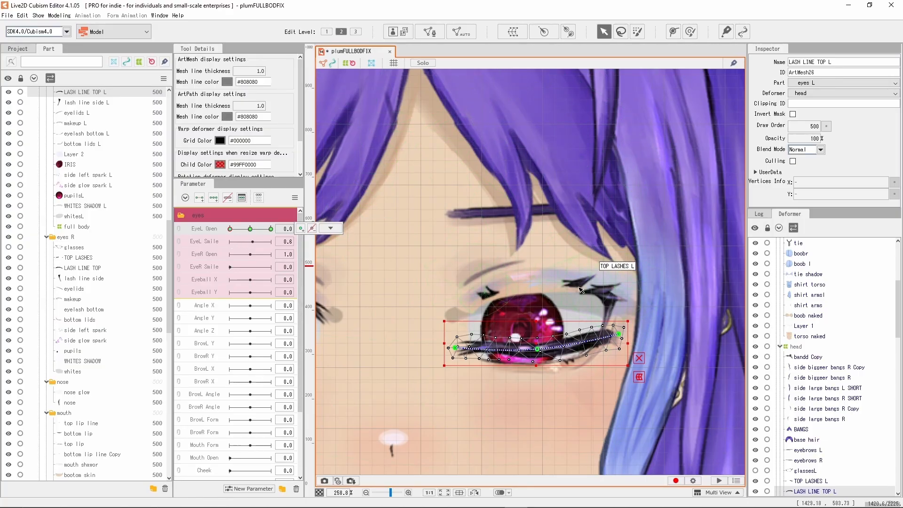
# Add three EyeL Open keys to TOP LASHES L and move the lashes down to the closed lash line at 0.0.
pyautogui.click(582, 290)
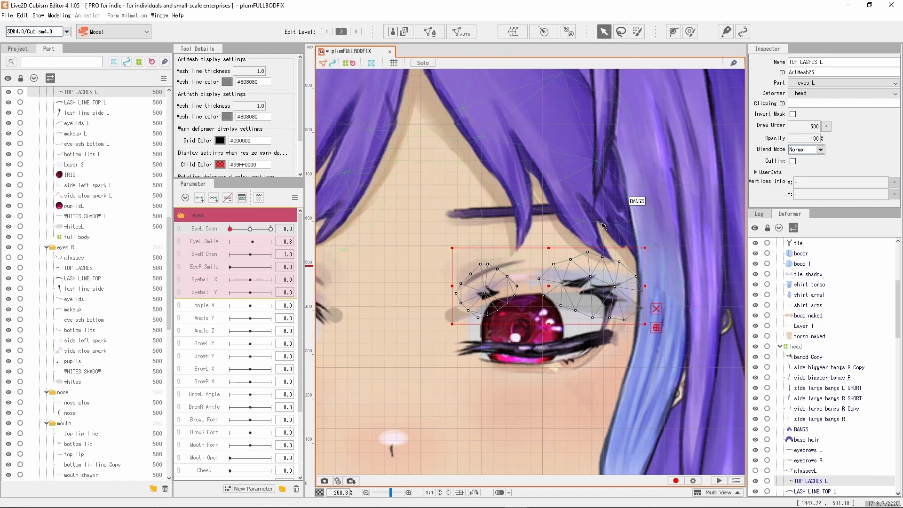
pyautogui.click(217, 202)
pyautogui.moveTo(230, 229)
pyautogui.mouseDown()
pyautogui.moveTo(241, 230)
pyautogui.moveTo(230, 229)
pyautogui.mouseUp()
pyautogui.moveTo(549, 280); pyautogui.dragTo(546, 335)
pyautogui.hotkey('ctrl', 'z')
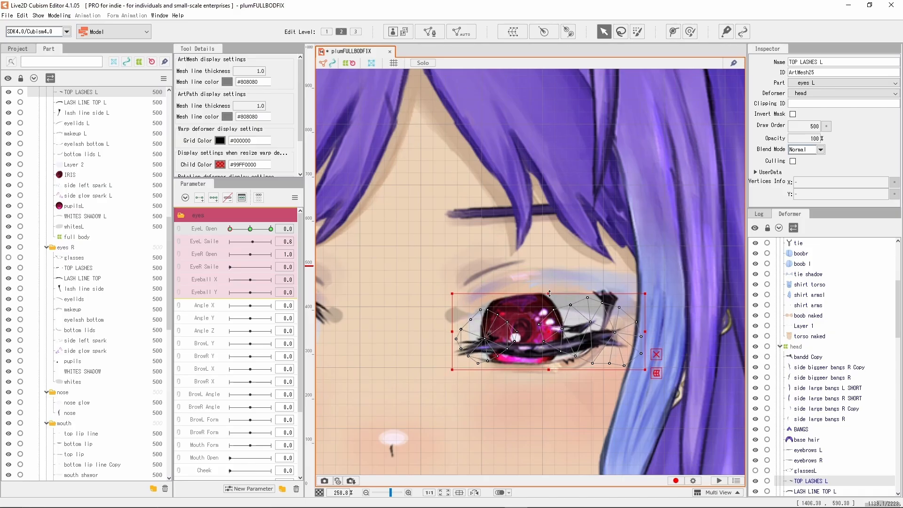
# Flip the top lashes vertically onto the closed lash line and shift the outer lash cluster slightly inward.
pyautogui.moveTo(548, 291); pyautogui.dragTo(526, 417)
pyautogui.moveTo(548, 386); pyautogui.dragTo(547, 352)
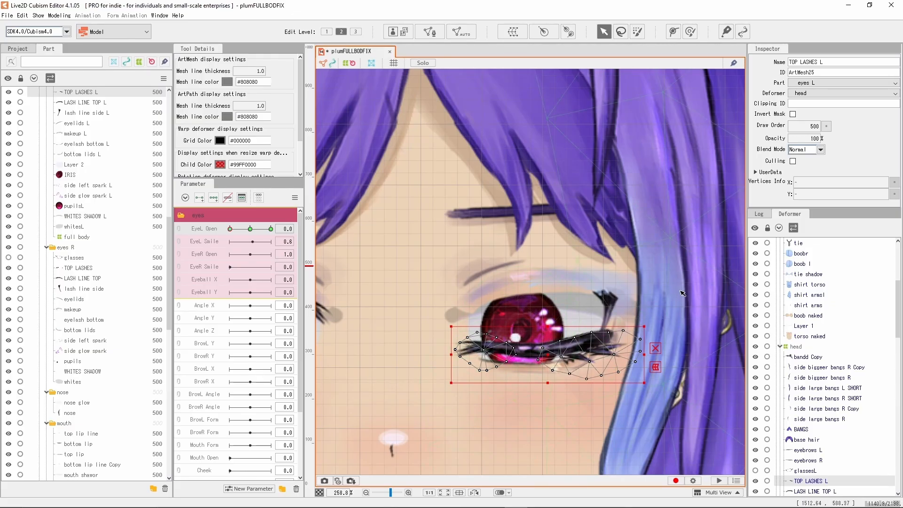
pyautogui.moveTo(678, 271); pyautogui.dragTo(528, 418)
pyautogui.moveTo(590, 354); pyautogui.dragTo(582, 352)
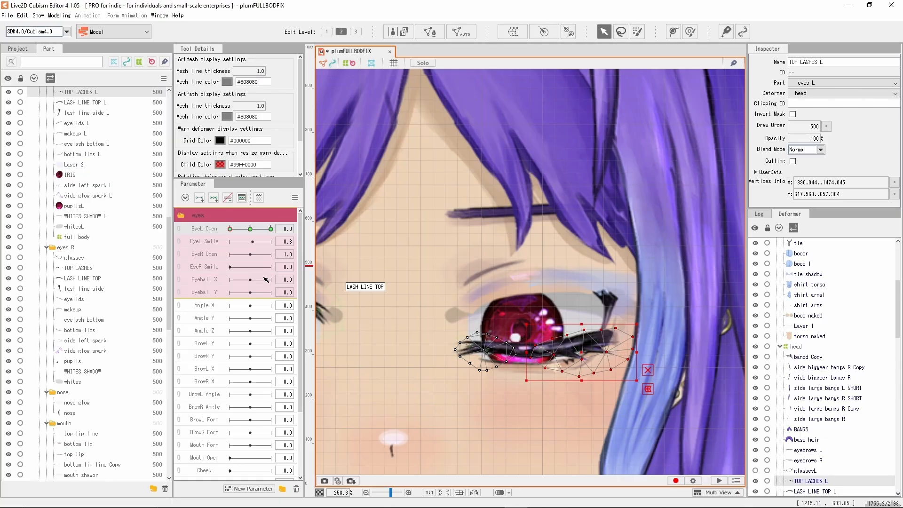
pyautogui.moveTo(231, 229); pyautogui.dragTo(228, 254)
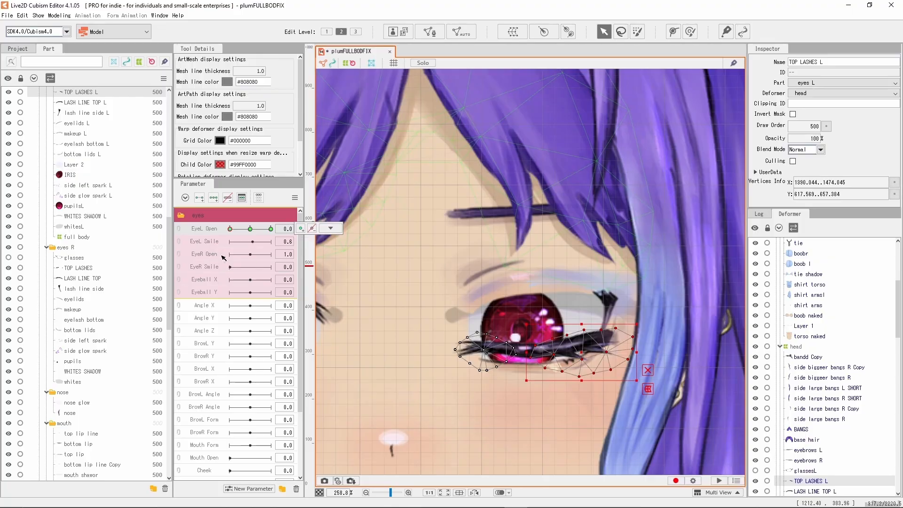
# Add three EyeL Open keys to lash line side L and squash it vertically onto the closed lash line at 0.0.
pyautogui.click(607, 287)
pyautogui.moveTo(230, 228); pyautogui.dragTo(206, 244)
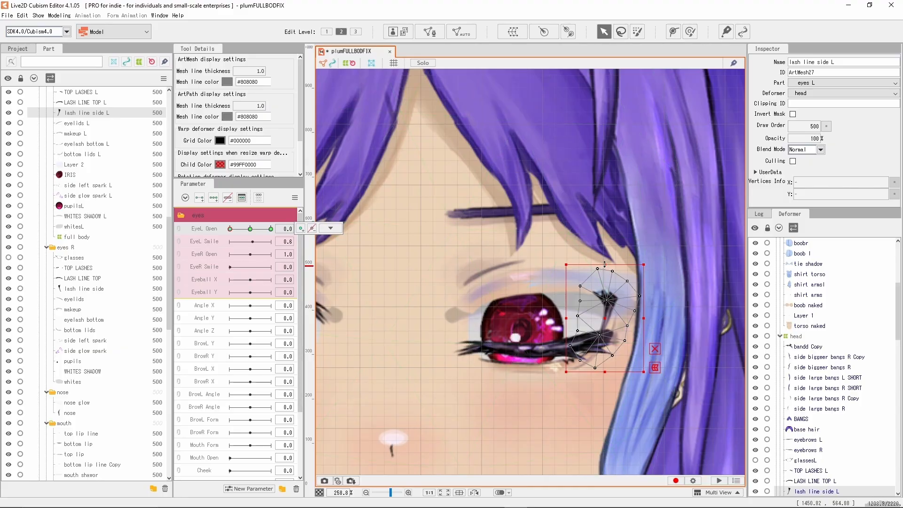
pyautogui.moveTo(604, 266); pyautogui.dragTo(588, 317)
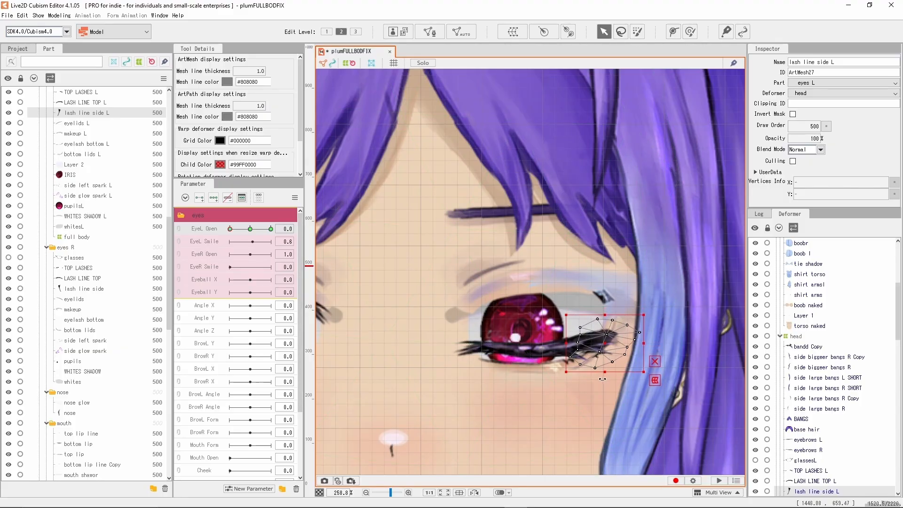
pyautogui.moveTo(605, 372); pyautogui.dragTo(605, 336)
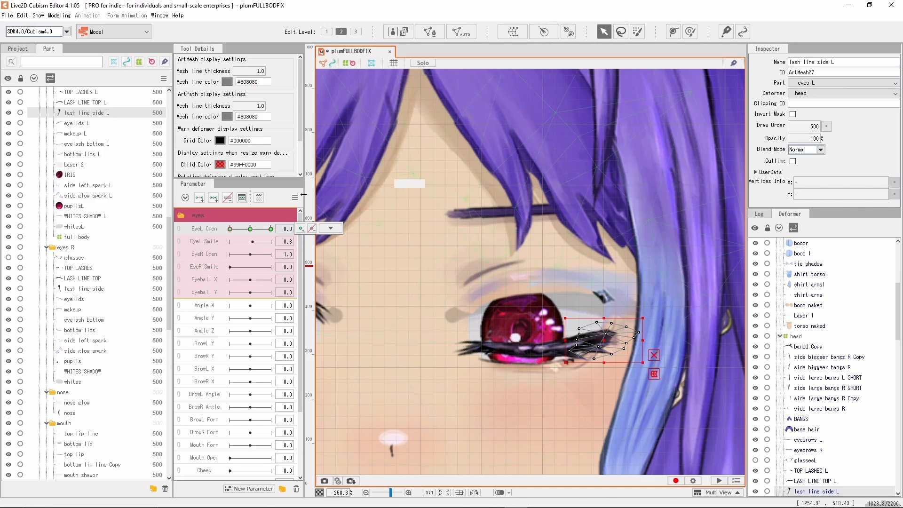
# Copy the ID of the whitesL art mesh.
pyautogui.click(75, 227)
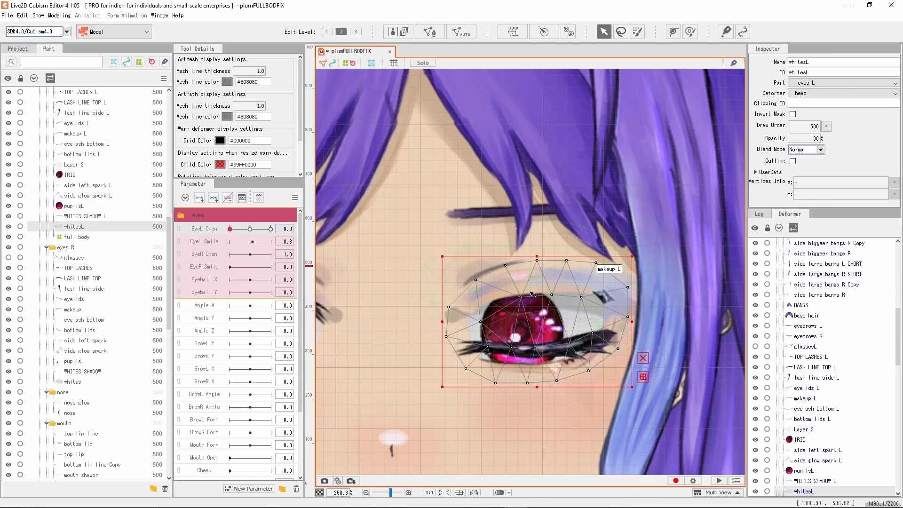
pyautogui.doubleClick(815, 71)
pyautogui.hotkey('ctrl', 'c')
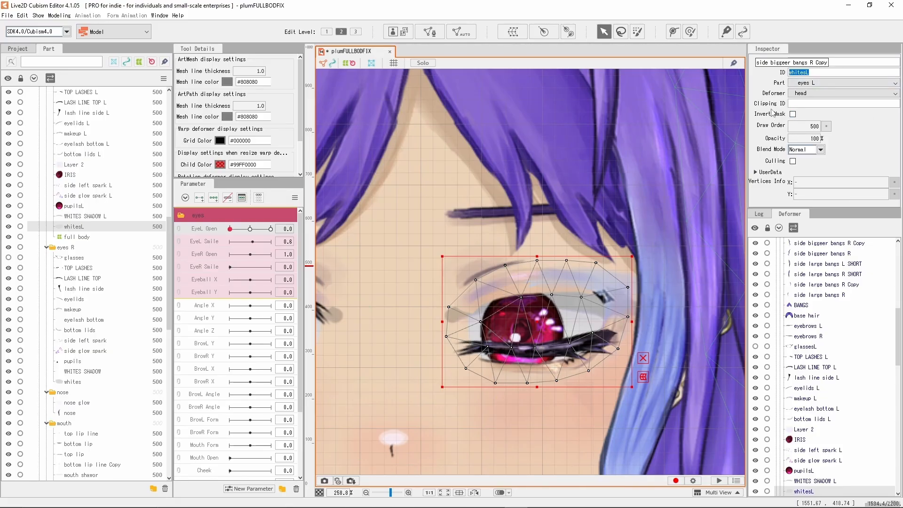
# Set the clipping ID of WHITES SHADOW L, pupilsL, side glow spark L, side left spark L, IRIS and Layer 2 to whitesL.
pyautogui.click(86, 217)
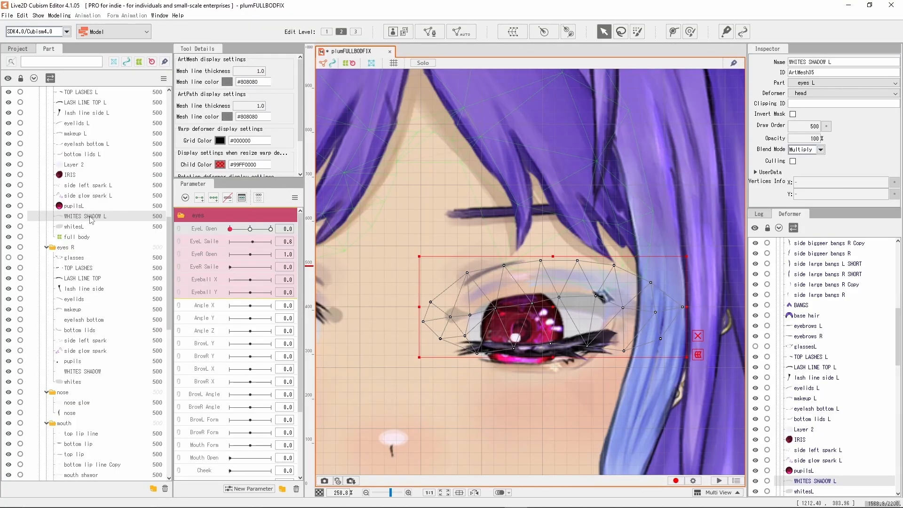
pyautogui.keyDown('ctrl'); pyautogui.click(103, 205); pyautogui.keyUp('ctrl')
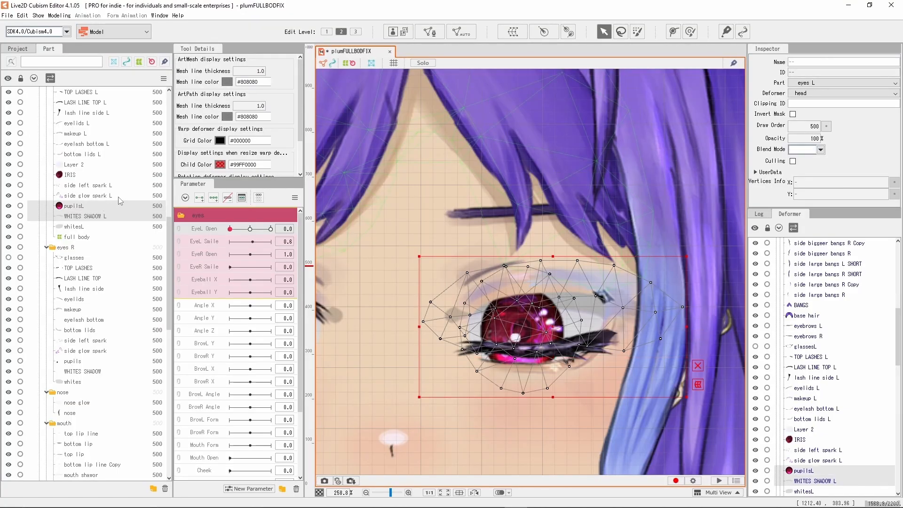
pyautogui.keyDown('ctrl'); pyautogui.click(120, 195); pyautogui.keyUp('ctrl')
pyautogui.keyDown('ctrl'); pyautogui.click(110, 195); pyautogui.keyUp('ctrl')
pyautogui.keyDown('ctrl'); pyautogui.click(110, 196); pyautogui.keyUp('ctrl')
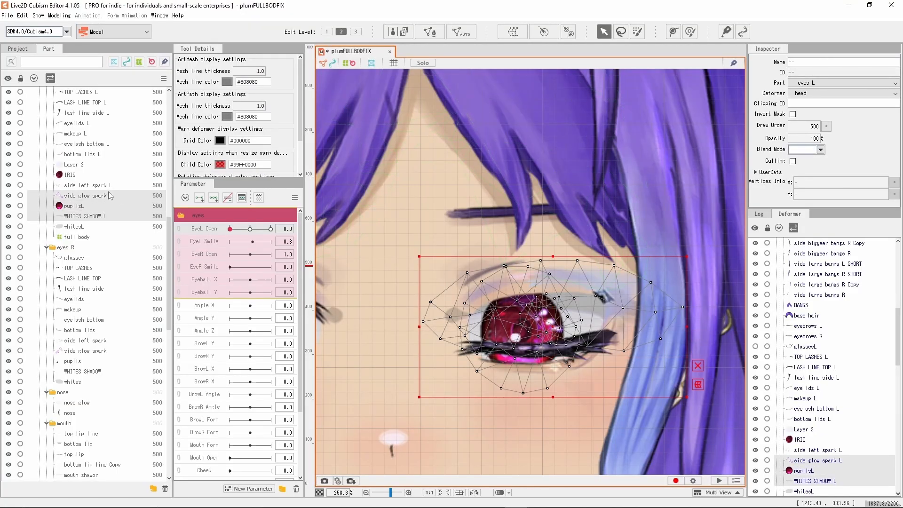
pyautogui.keyDown('ctrl'); pyautogui.click(117, 188); pyautogui.keyUp('ctrl')
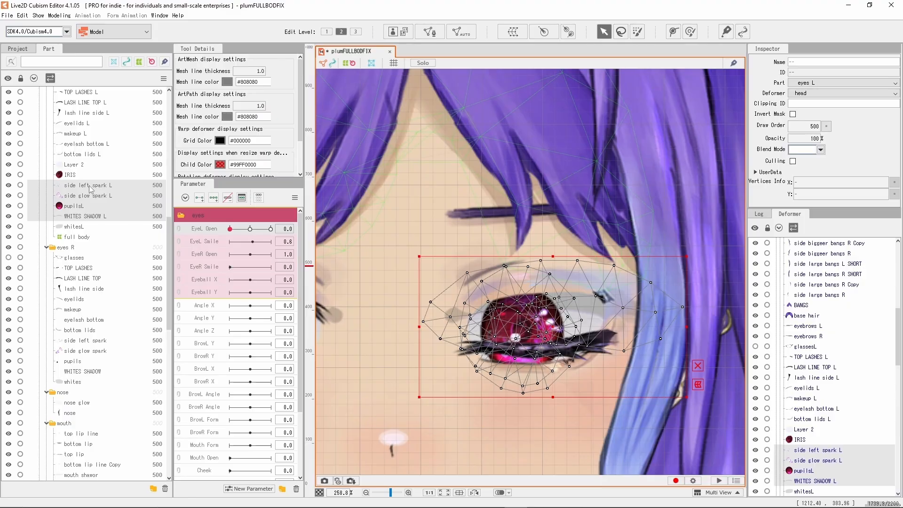
pyautogui.keyDown('ctrl'); pyautogui.click(98, 176); pyautogui.keyUp('ctrl')
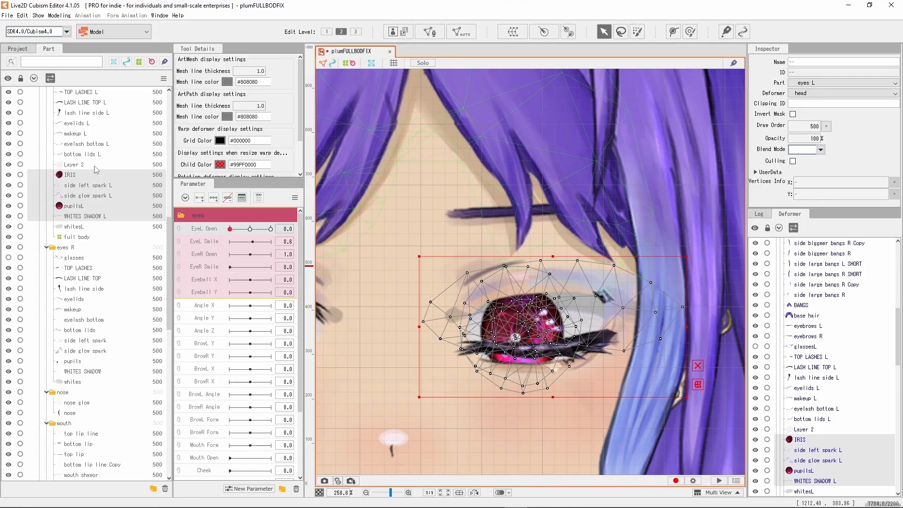
pyautogui.keyDown('ctrl'); pyautogui.click(99, 166); pyautogui.keyUp('ctrl')
pyautogui.keyDown('ctrl'); pyautogui.click(99, 165); pyautogui.keyUp('ctrl')
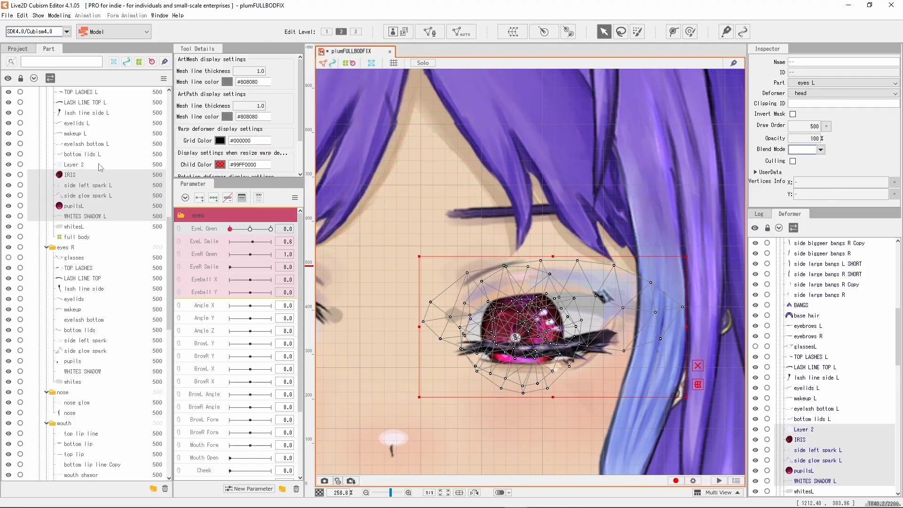
pyautogui.keyDown('ctrl'); pyautogui.click(98, 165); pyautogui.keyUp('ctrl')
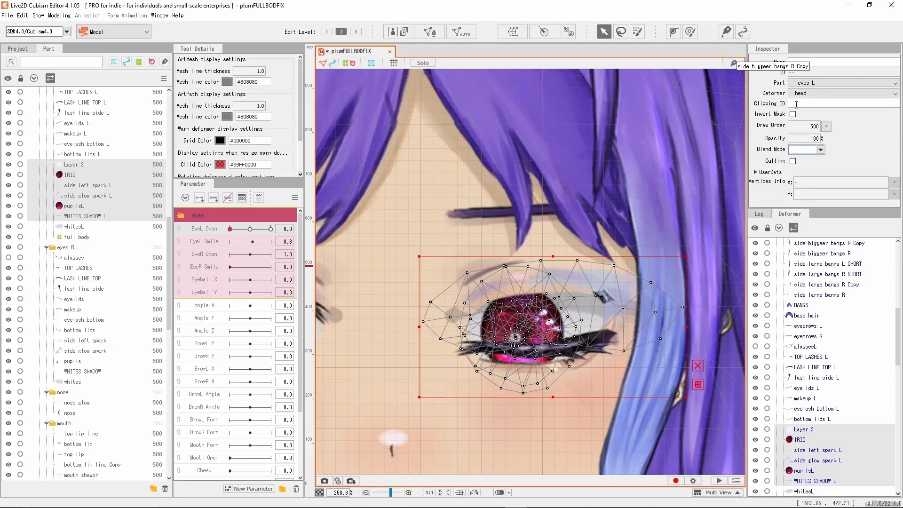
pyautogui.hotkey('ctrl', 'v')
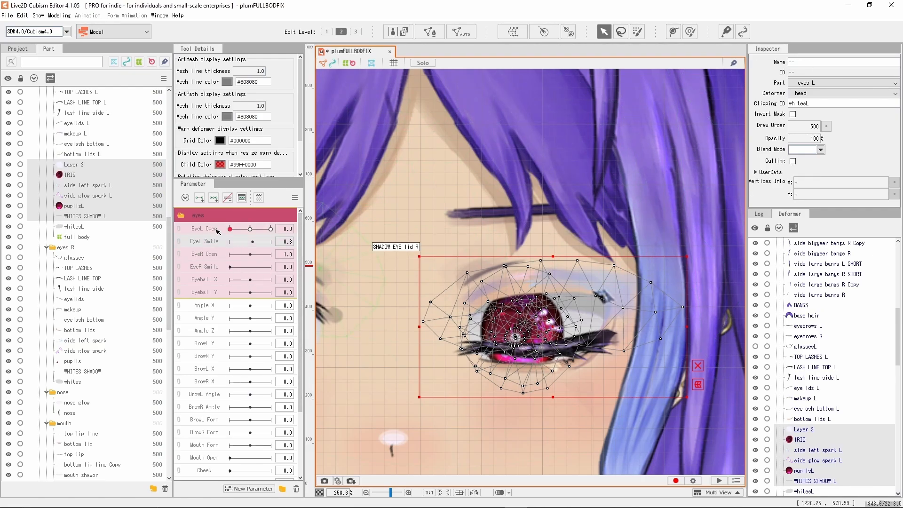
# Add three EyeL Open keys to whitesL and squash it vertically onto the closed lash line at 0.0.
pyautogui.click(214, 198)
pyautogui.click(98, 227)
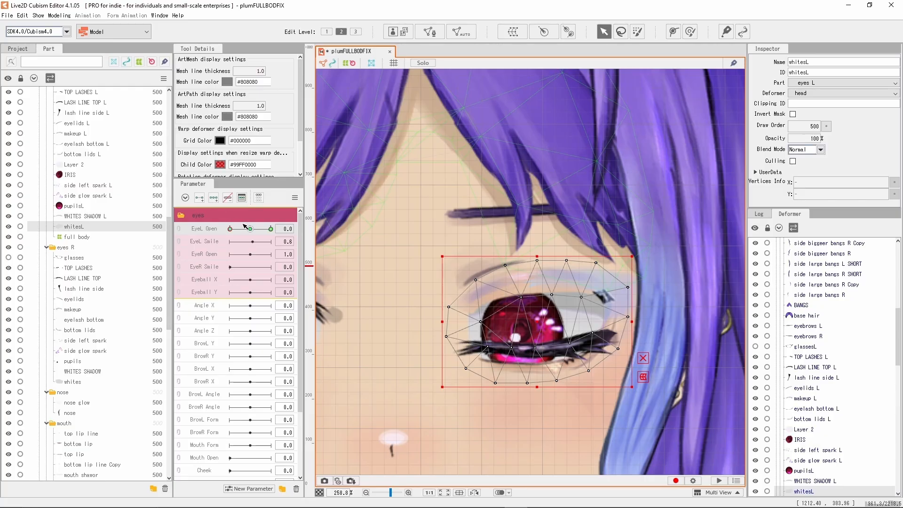
pyautogui.moveTo(230, 229)
pyautogui.mouseDown()
pyautogui.moveTo(243, 229)
pyautogui.moveTo(230, 228)
pyautogui.mouseUp()
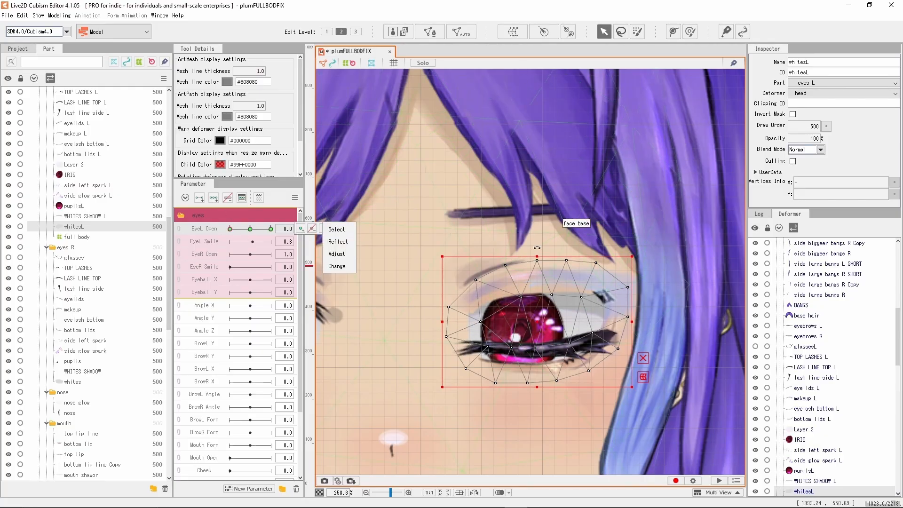
pyautogui.moveTo(537, 256); pyautogui.dragTo(515, 340)
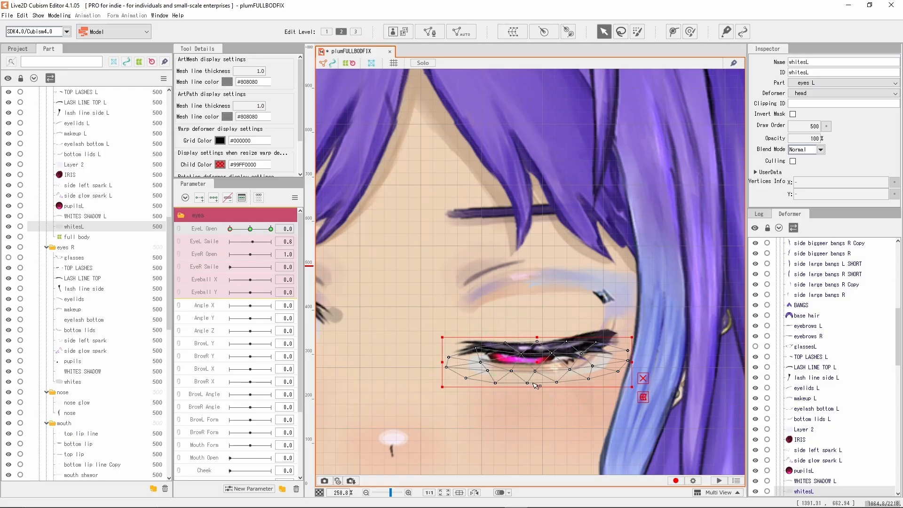
pyautogui.moveTo(537, 388); pyautogui.dragTo(539, 354)
# Add three EyeL Open keys to bottom lids L and rebuild its mesh as a narrow auto-connected band around the lower lid.
pyautogui.click(250, 228)
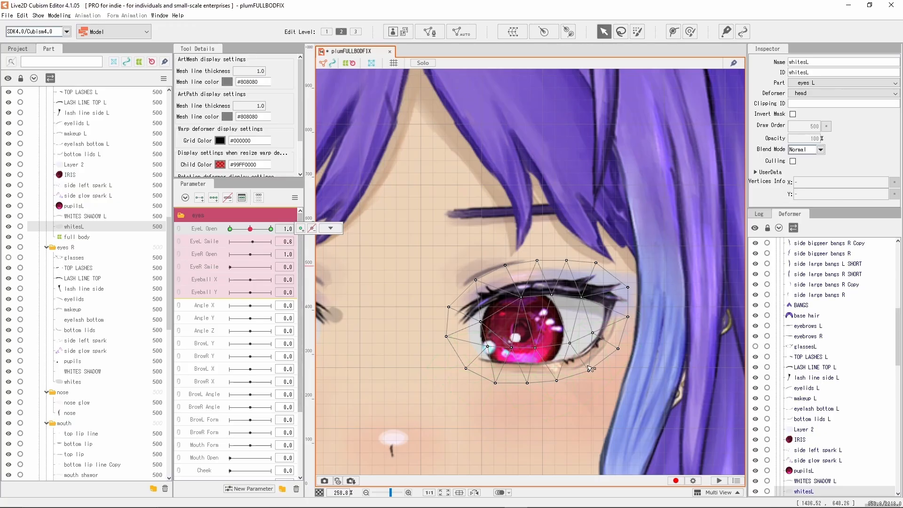
pyautogui.click(563, 380)
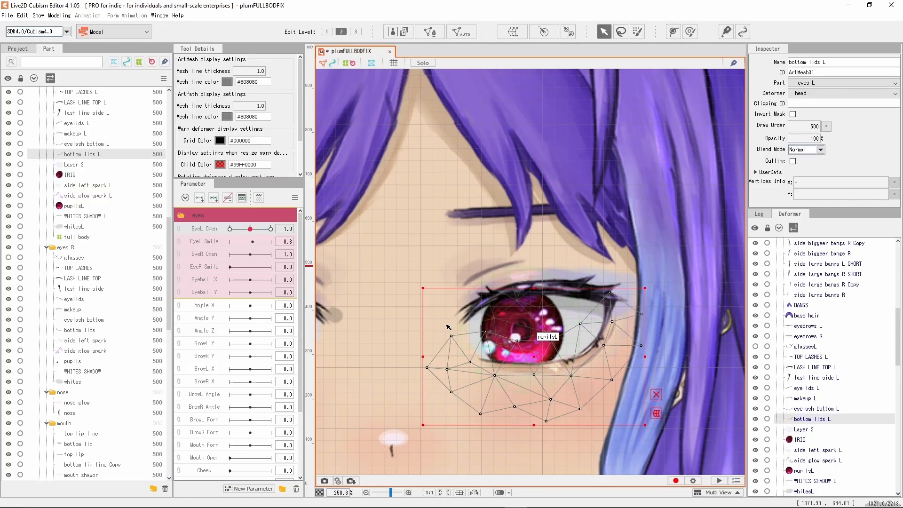
pyautogui.moveTo(250, 229)
pyautogui.mouseDown()
pyautogui.moveTo(231, 229)
pyautogui.moveTo(261, 229)
pyautogui.mouseUp()
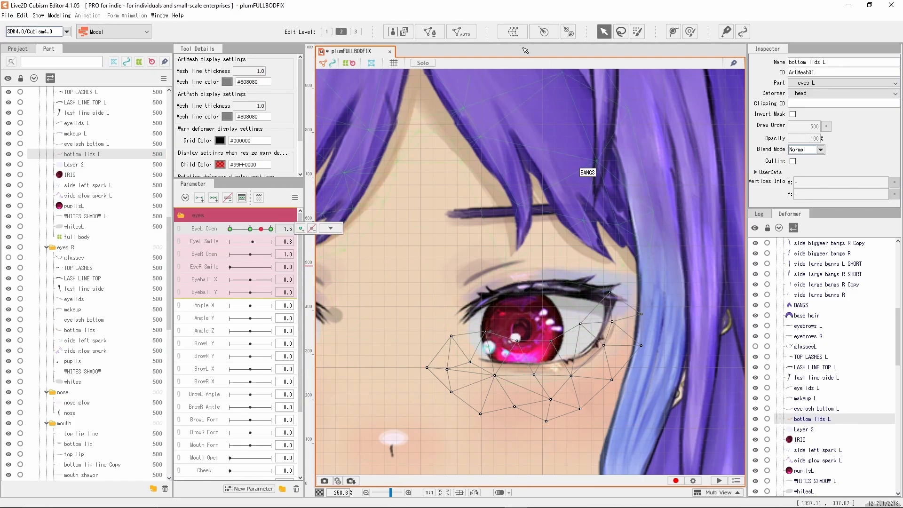
pyautogui.click(435, 32)
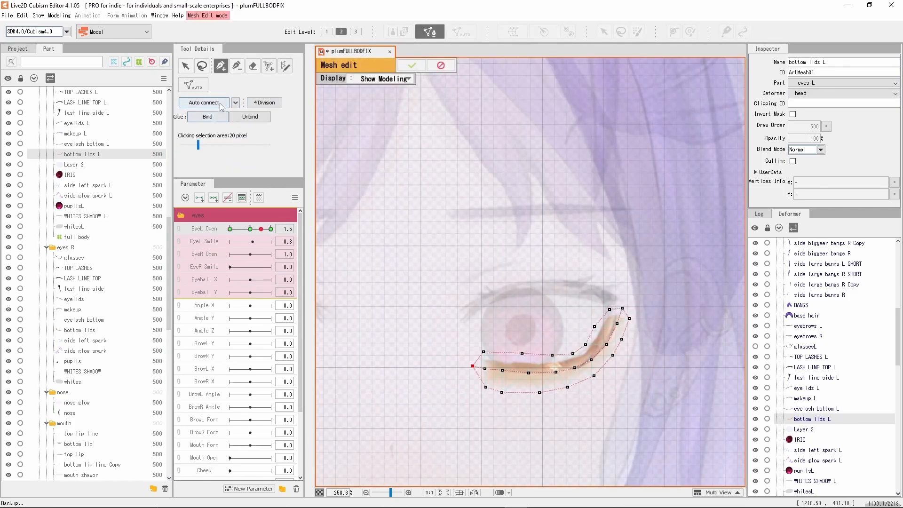
pyautogui.click(221, 103)
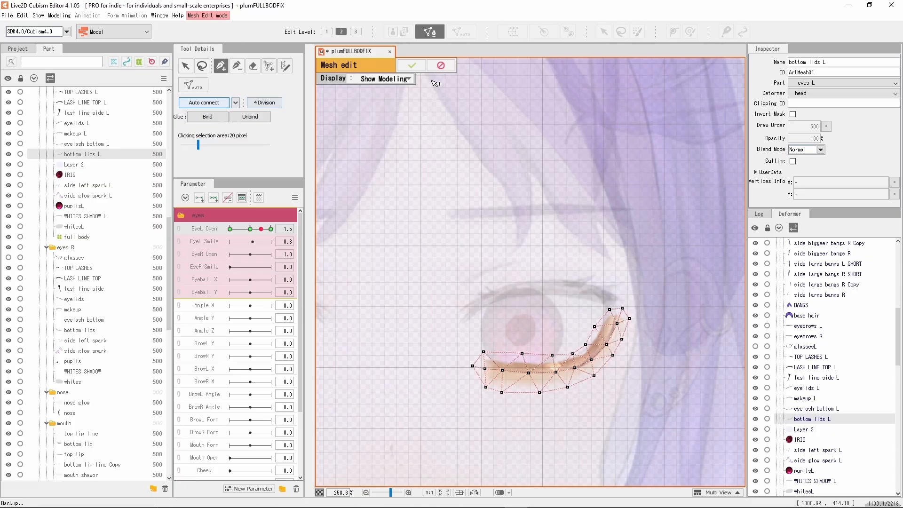
pyautogui.click(412, 64)
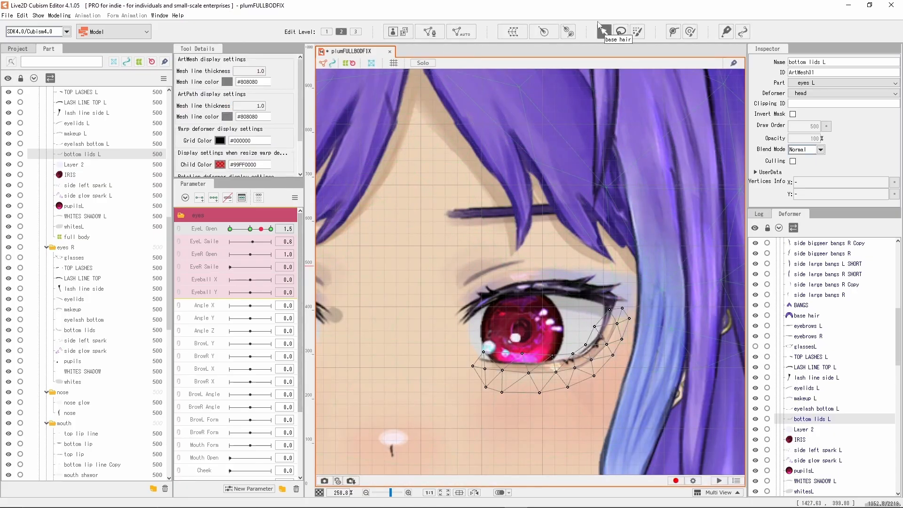
# Create a four-point deform path along bottom lids L from the inner to the outer eye corner.
pyautogui.click(673, 32)
pyautogui.click(472, 364)
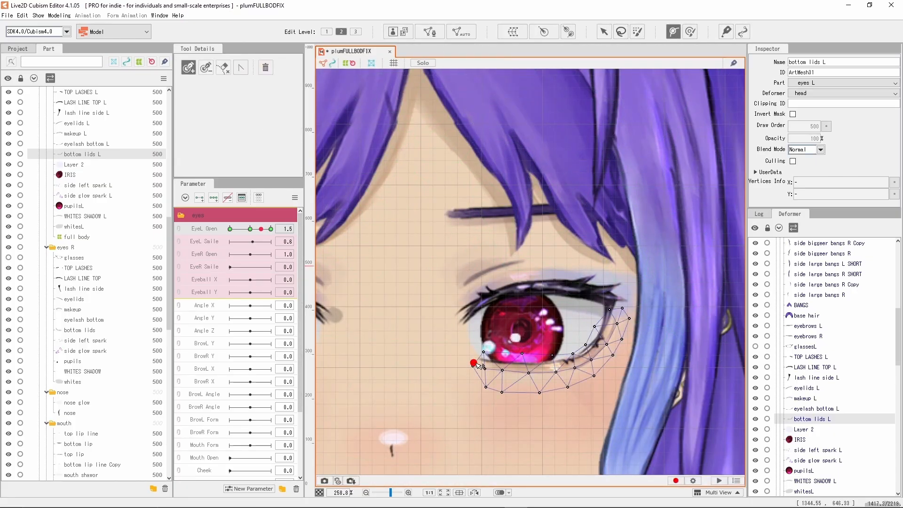
pyautogui.click(541, 368)
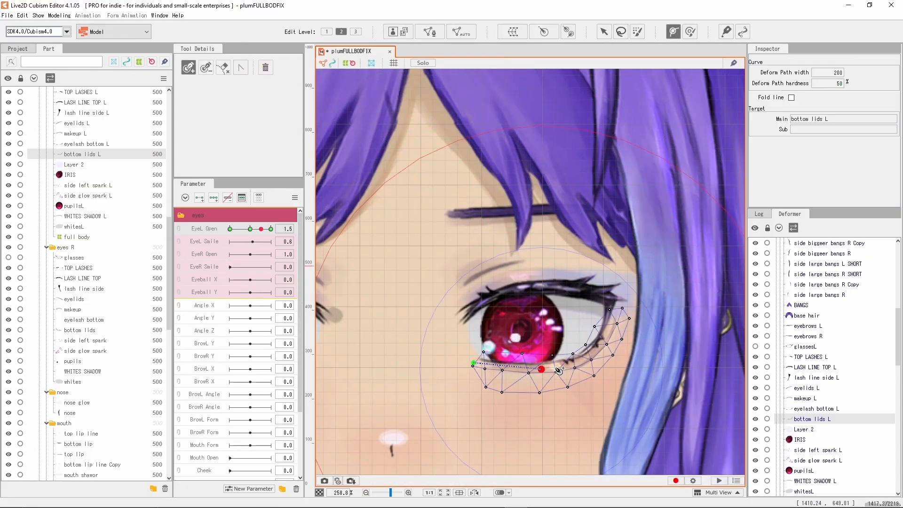
pyautogui.click(584, 359)
pyautogui.click(616, 311)
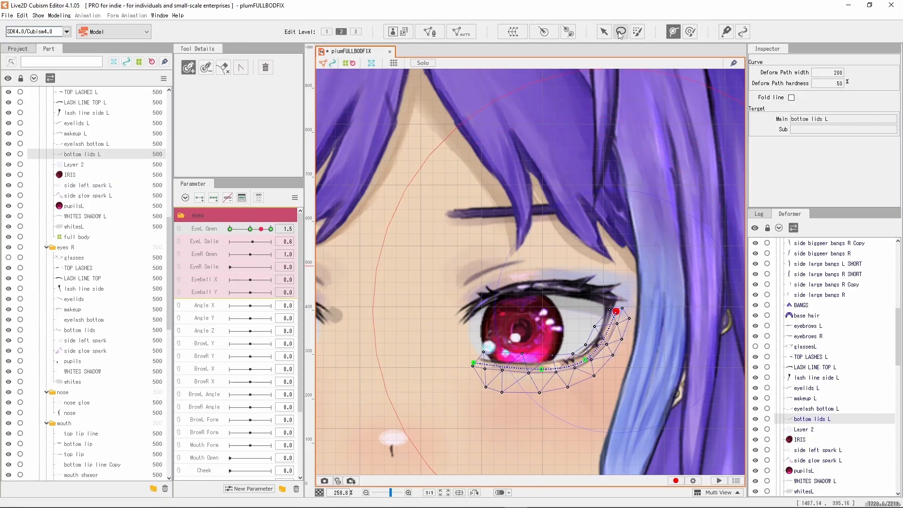
# At EyeL Open 0.0, shift the deform path points of bottom lids L so the lower lid follows the closed lash line.
pyautogui.click(603, 31)
pyautogui.moveTo(261, 228); pyautogui.dragTo(228, 228)
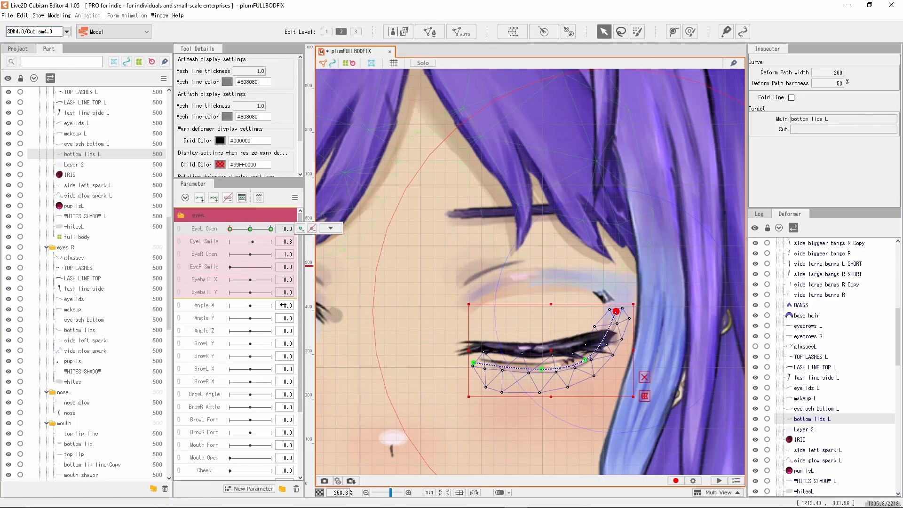
pyautogui.moveTo(541, 370); pyautogui.dragTo(543, 364)
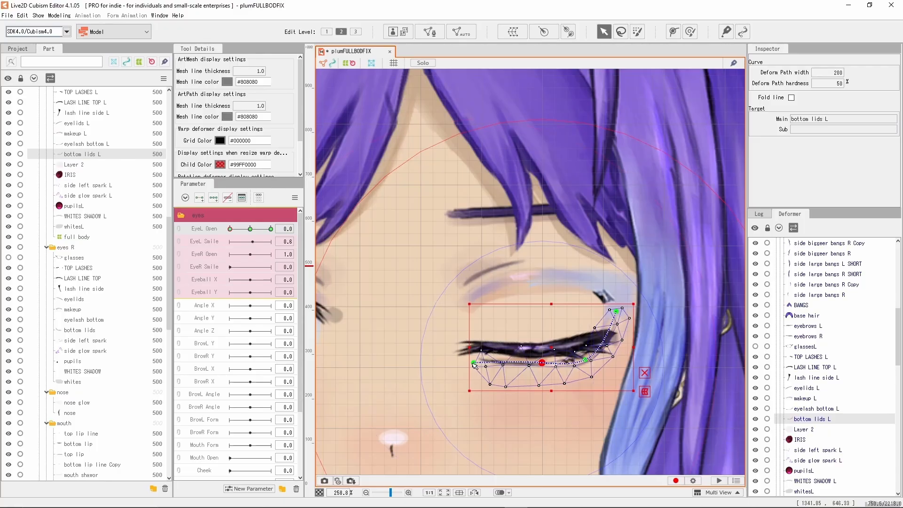
pyautogui.moveTo(473, 363); pyautogui.dragTo(472, 353)
pyautogui.moveTo(586, 360); pyautogui.dragTo(584, 357)
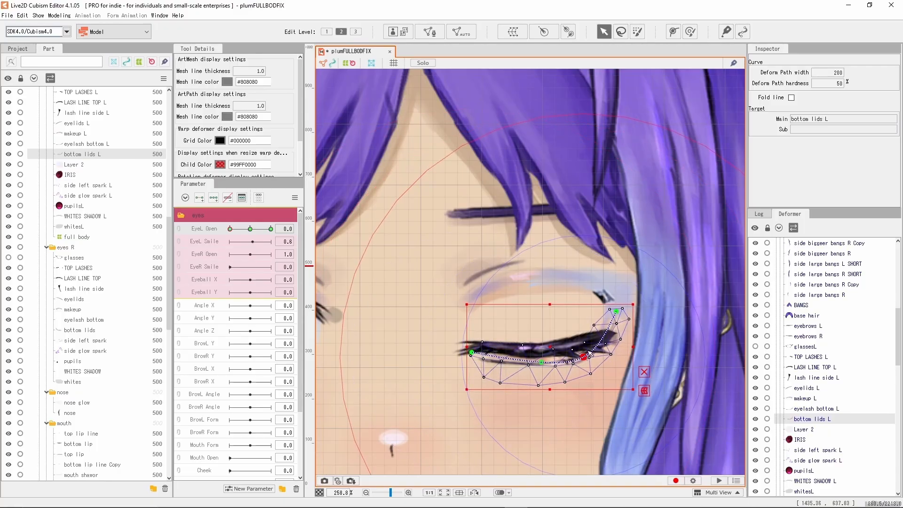
pyautogui.moveTo(617, 311); pyautogui.dragTo(617, 330)
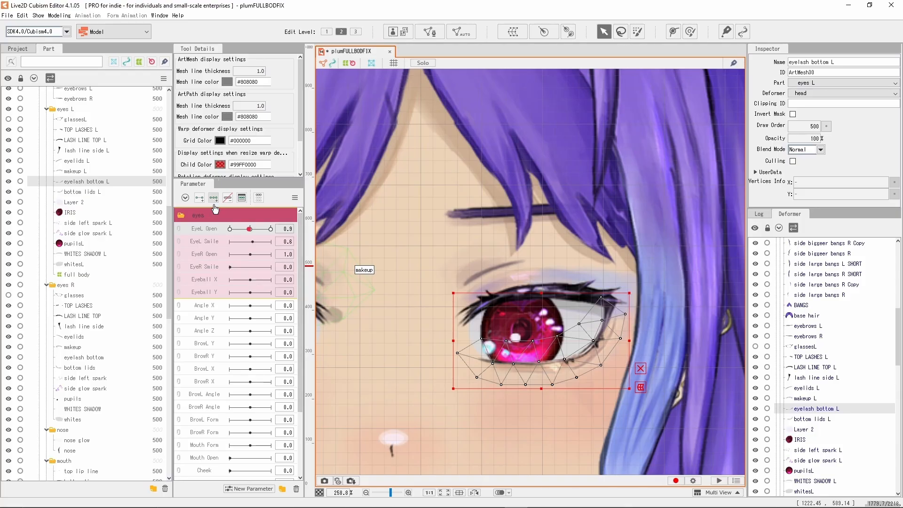
# Add three EyeL Open keys to eyelash bottom L and nudge the lower lashes up against the closed lash line at 0.0.
pyautogui.click(250, 228)
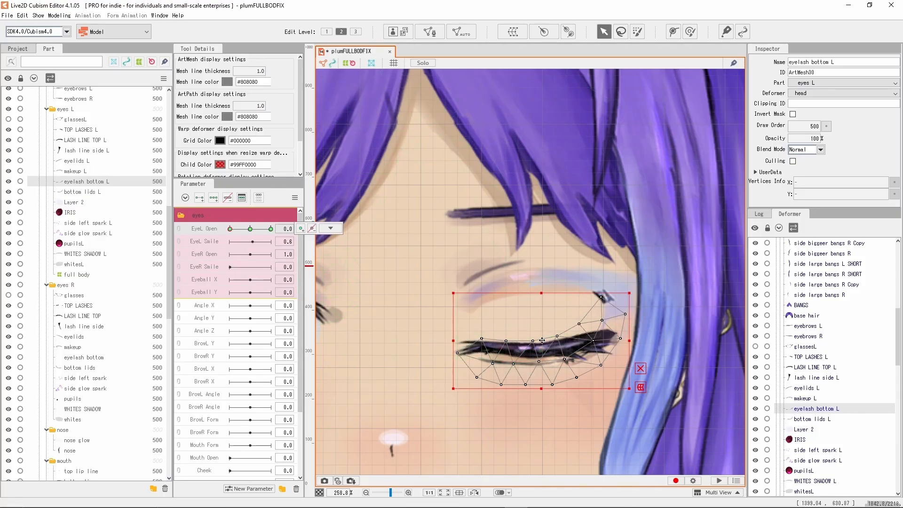
pyautogui.moveTo(542, 340); pyautogui.dragTo(541, 337)
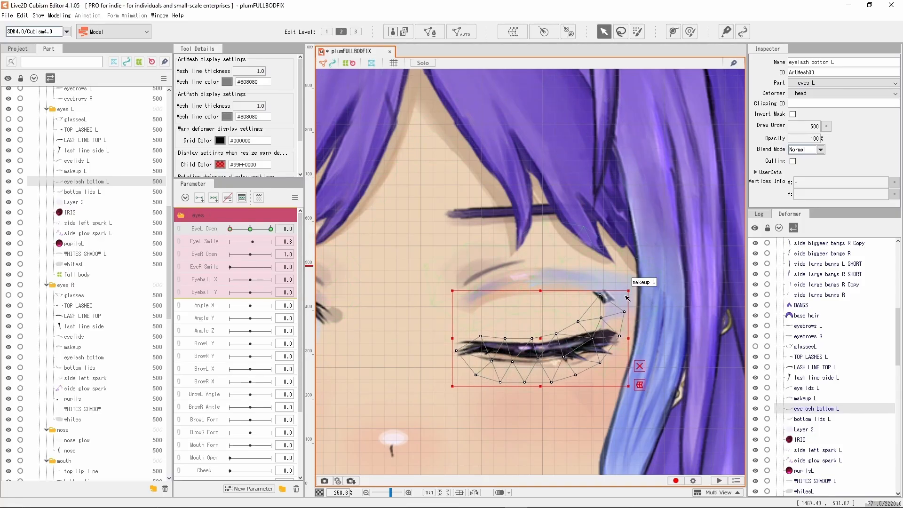
pyautogui.moveTo(628, 291); pyautogui.dragTo(627, 295)
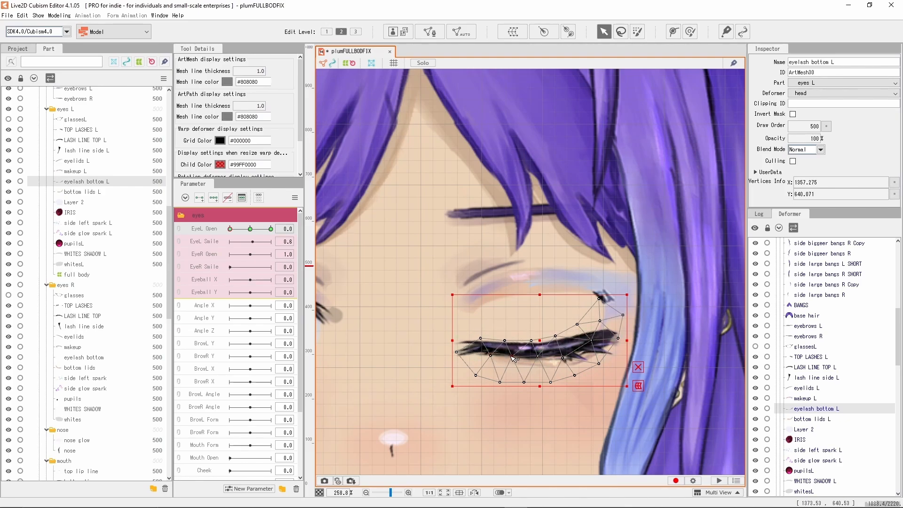
pyautogui.click(512, 356)
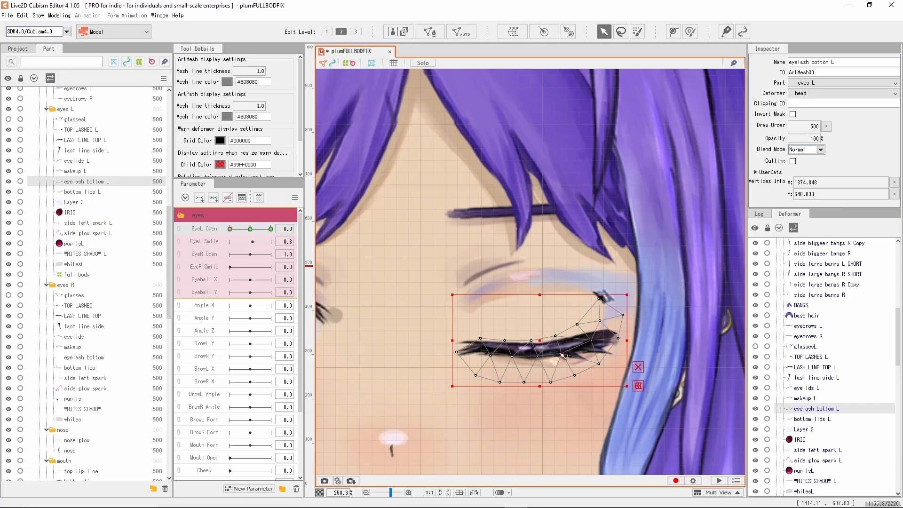
# Tuck whitesL inside the closed lash line at EyeL Open 0.0 and scrub the parameter to check the closing.
pyautogui.moveTo(232, 234)
pyautogui.mouseDown()
pyautogui.moveTo(250, 235)
pyautogui.moveTo(226, 233)
pyautogui.mouseUp()
pyautogui.click(493, 354)
pyautogui.scroll(2, 483, 364)
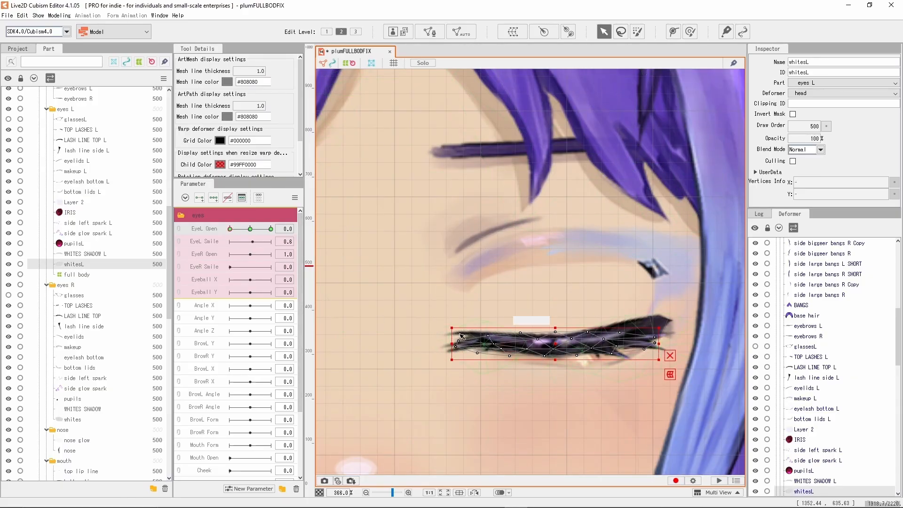
pyautogui.moveTo(230, 228); pyautogui.dragTo(221, 247)
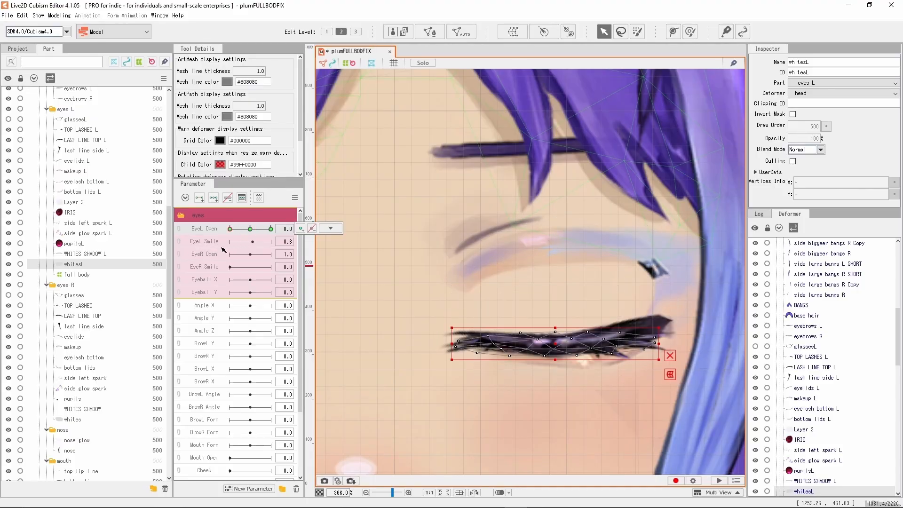
# Rebuild the mesh of makeup L around the eyeshadow, add three EyeL Open keys and squash it downward at 0.0.
pyautogui.click(658, 267)
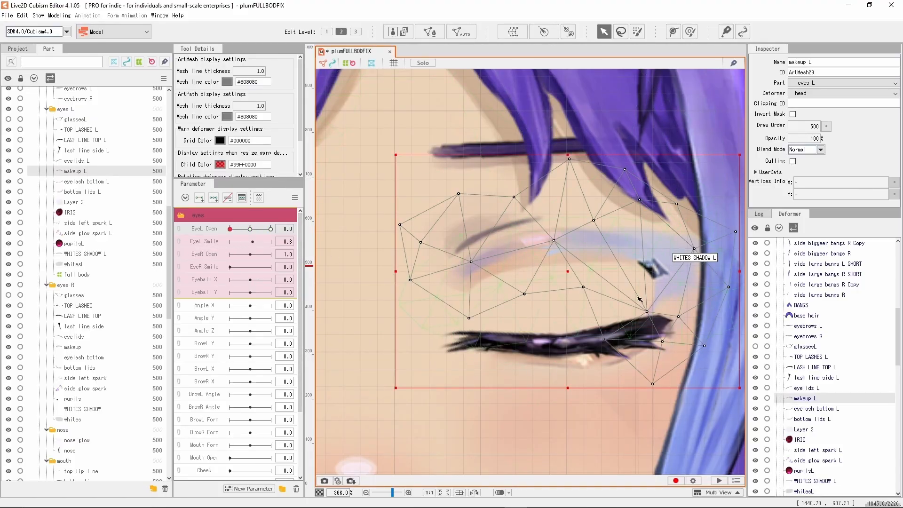
pyautogui.moveTo(647, 312); pyautogui.dragTo(644, 312)
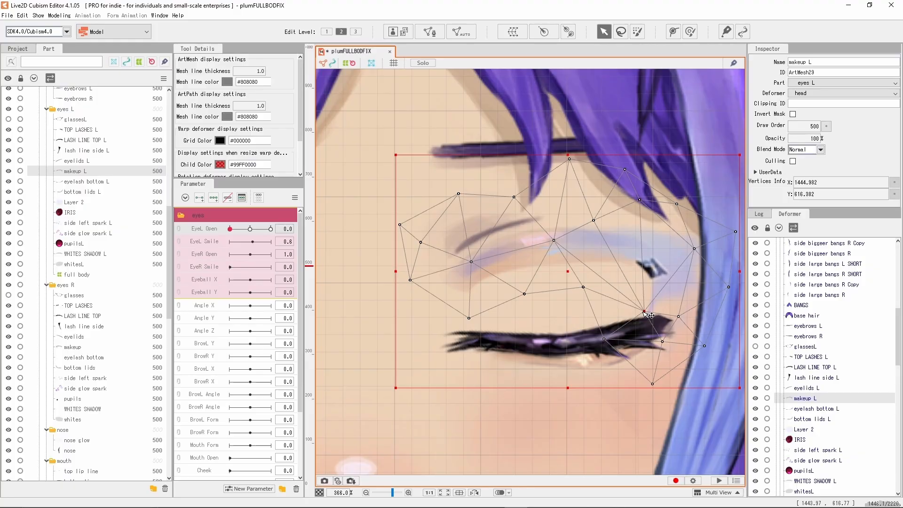
pyautogui.scroll(-2, 622, 239)
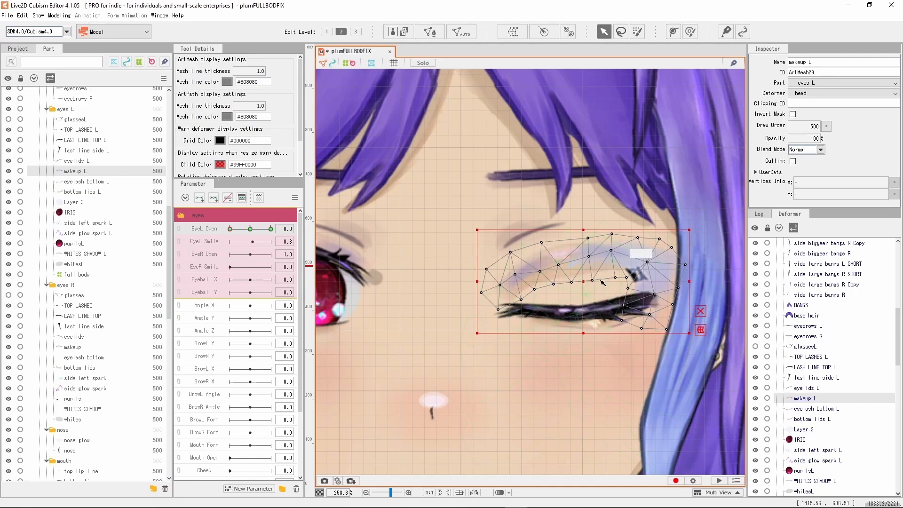
pyautogui.moveTo(584, 229); pyautogui.dragTo(585, 252)
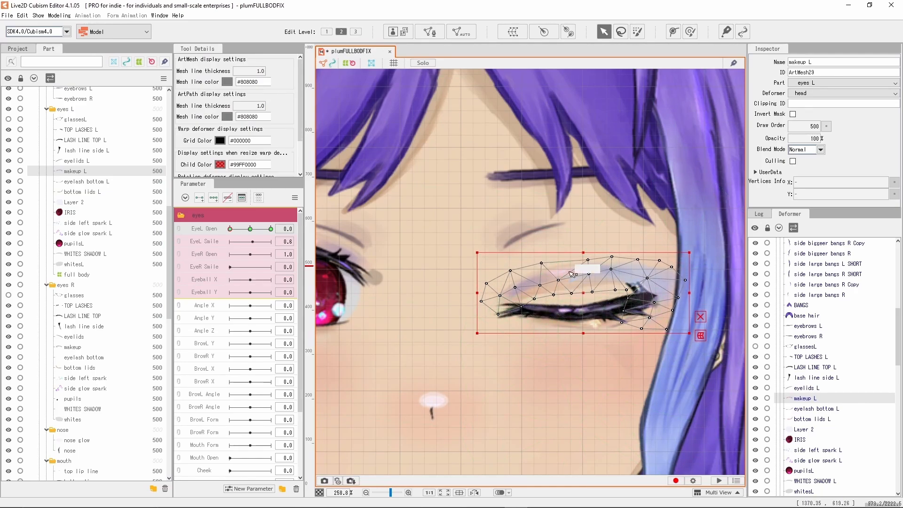
# Pull the lower edge of makeup L down onto the closed lash line with the Deform Brush and check the eye closing.
pyautogui.click(689, 32)
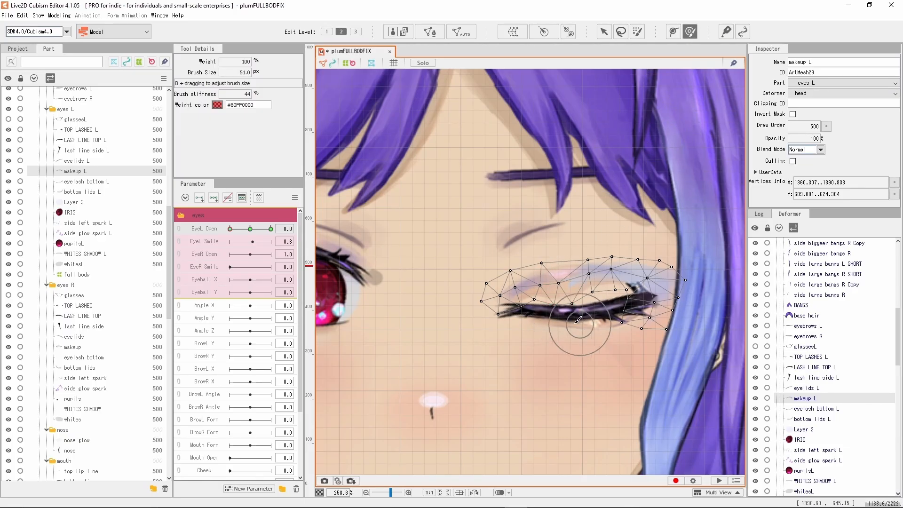
pyautogui.moveTo(534, 298)
pyautogui.mouseDown()
pyautogui.moveTo(602, 291)
pyautogui.moveTo(601, 301)
pyautogui.moveTo(639, 297)
pyautogui.moveTo(613, 276)
pyautogui.moveTo(612, 247)
pyautogui.moveTo(610, 257)
pyautogui.moveTo(582, 247)
pyautogui.moveTo(653, 288)
pyautogui.mouseUp()
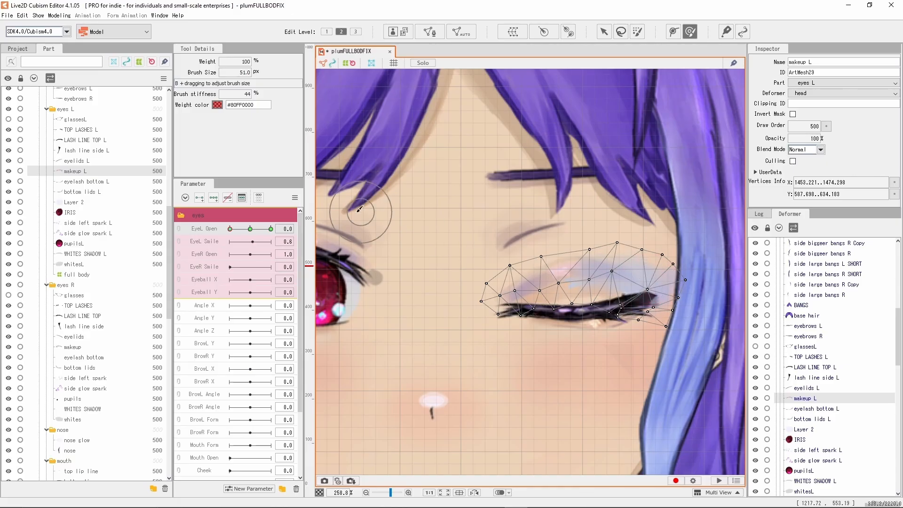
pyautogui.moveTo(231, 229); pyautogui.dragTo(198, 241)
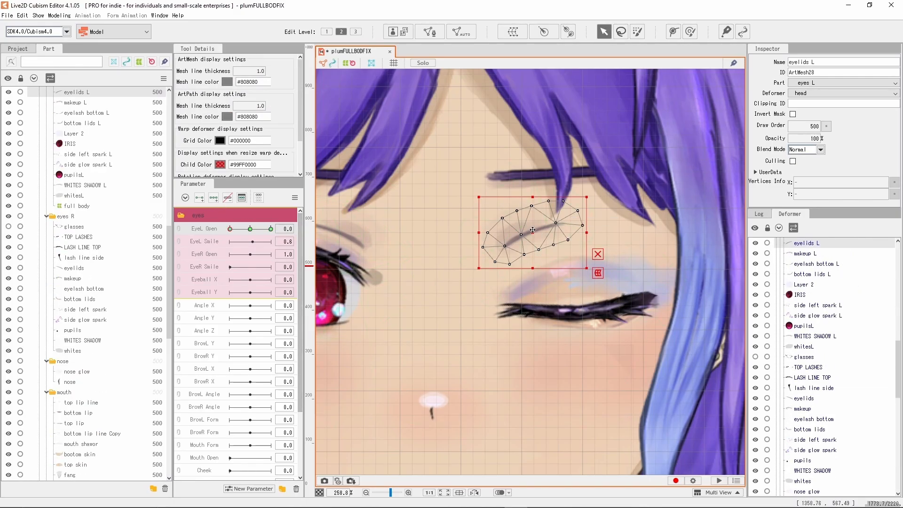
# Give eyelids L and SHADOW EYE lid L three EyeL Open keys each and move both down toward the closed eye at 0.0.
pyautogui.moveTo(533, 229); pyautogui.dragTo(535, 249)
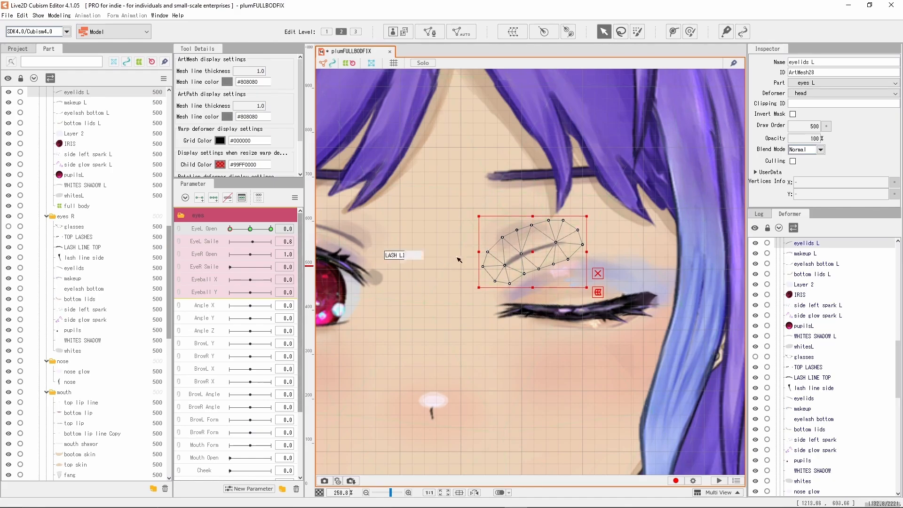
pyautogui.click(510, 229)
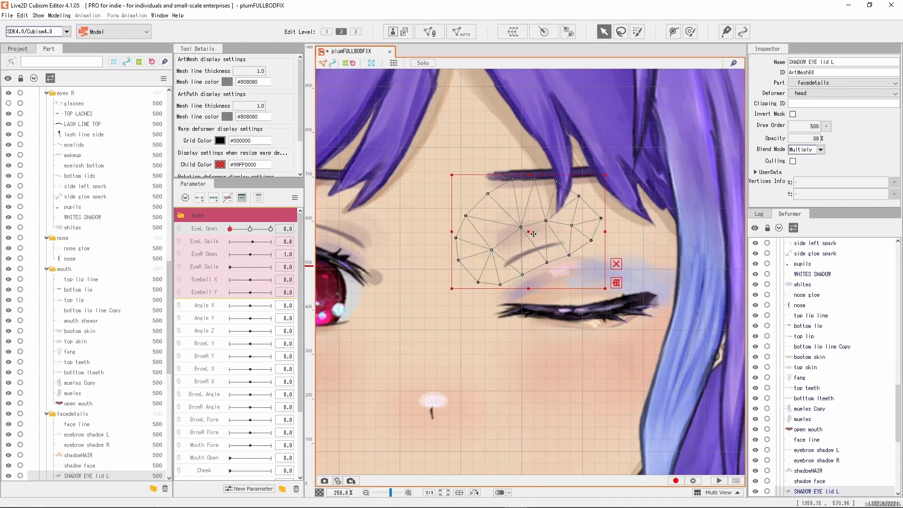
pyautogui.click(213, 198)
pyautogui.moveTo(518, 233); pyautogui.dragTo(518, 248)
# Set EyeL Open to 2.0, select all objects keyed to it and stretch them vertically from their centre to widen the eye.
pyautogui.moveTo(230, 228); pyautogui.dragTo(271, 229)
pyautogui.click(330, 228)
pyautogui.click(336, 229)
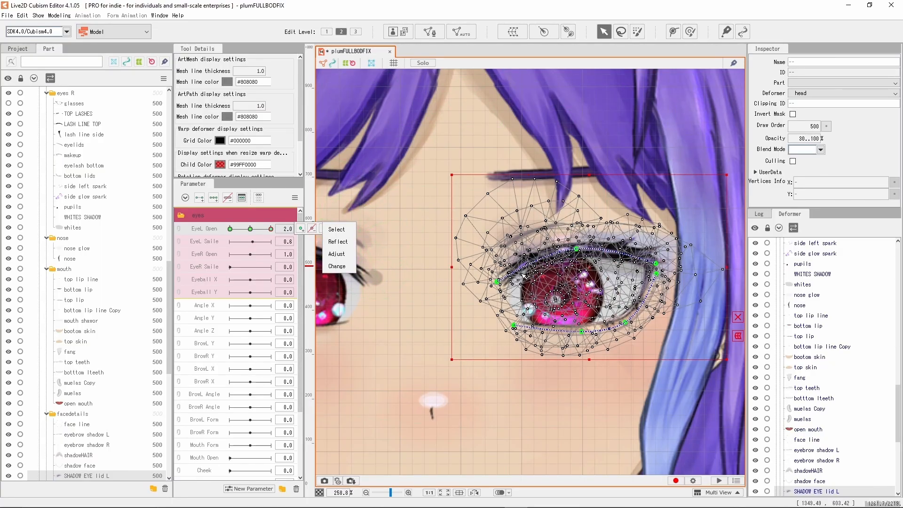
pyautogui.press('alt')
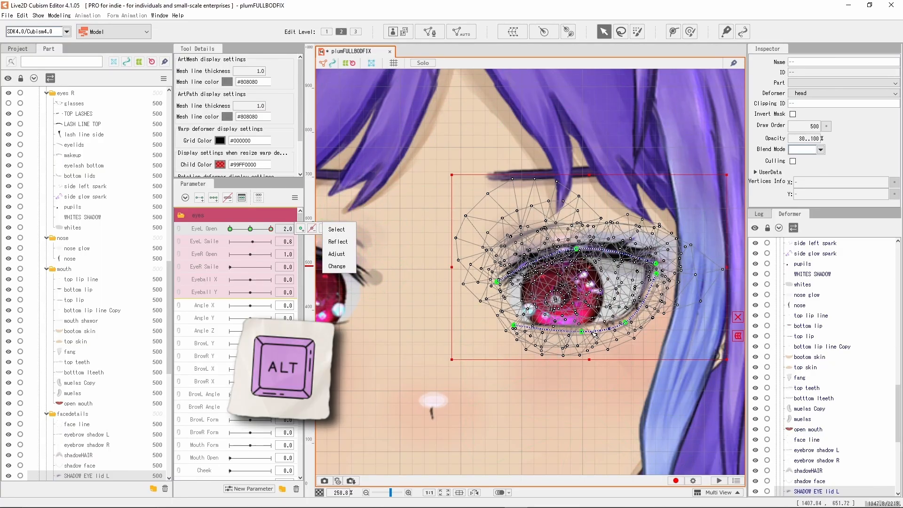
pyautogui.click(588, 360)
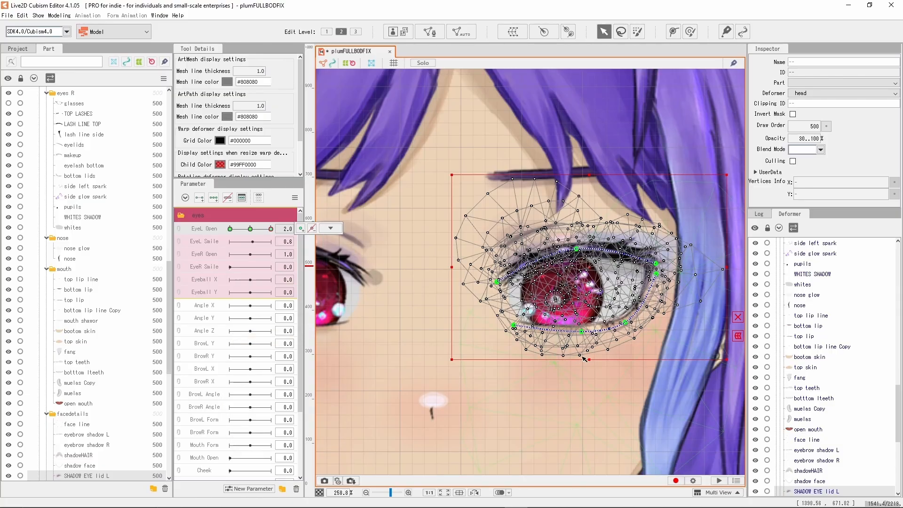
pyautogui.moveTo(587, 361); pyautogui.dragTo(583, 377)
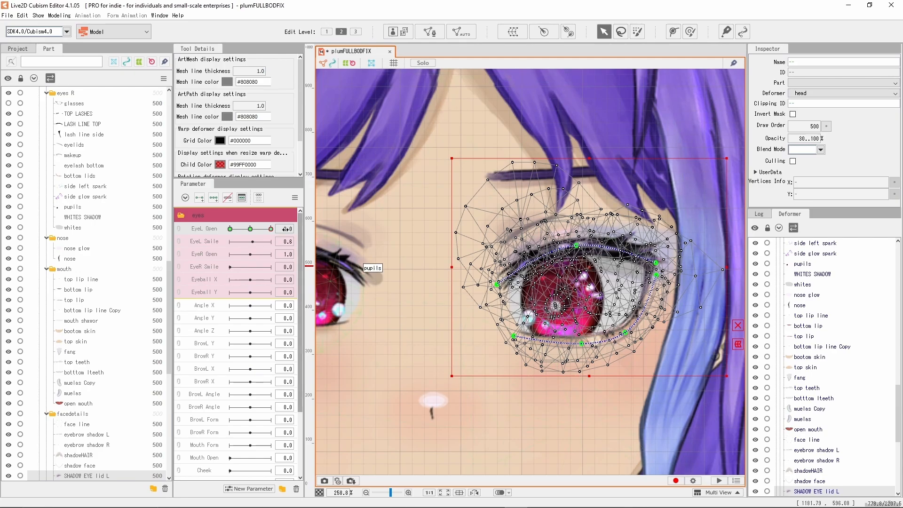
# Reselect all objects keyed to EyeL Open at 2.0, extend their shared upper edge slightly upward and pull the lower edge up slightly.
pyautogui.moveTo(271, 229)
pyautogui.mouseDown()
pyautogui.moveTo(248, 229)
pyautogui.moveTo(279, 226)
pyautogui.mouseUp()
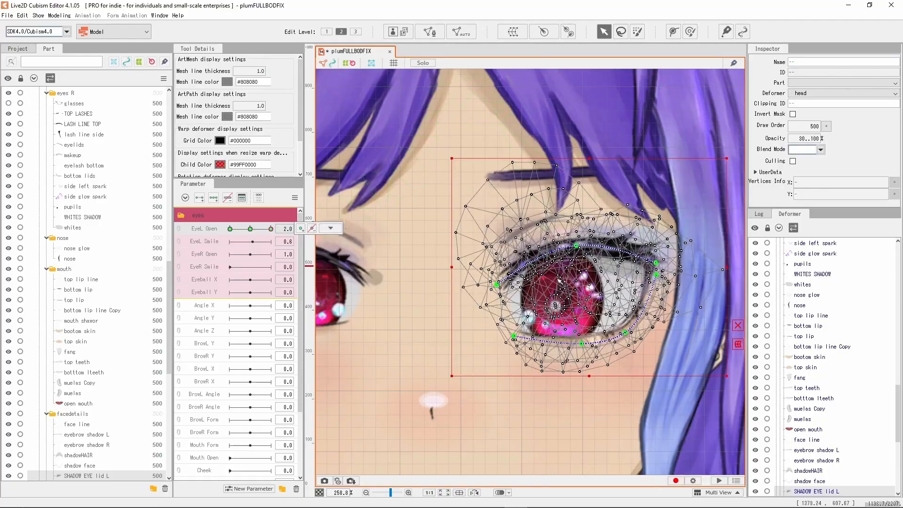
pyautogui.scroll(-5, 558, 281)
pyautogui.click(667, 173)
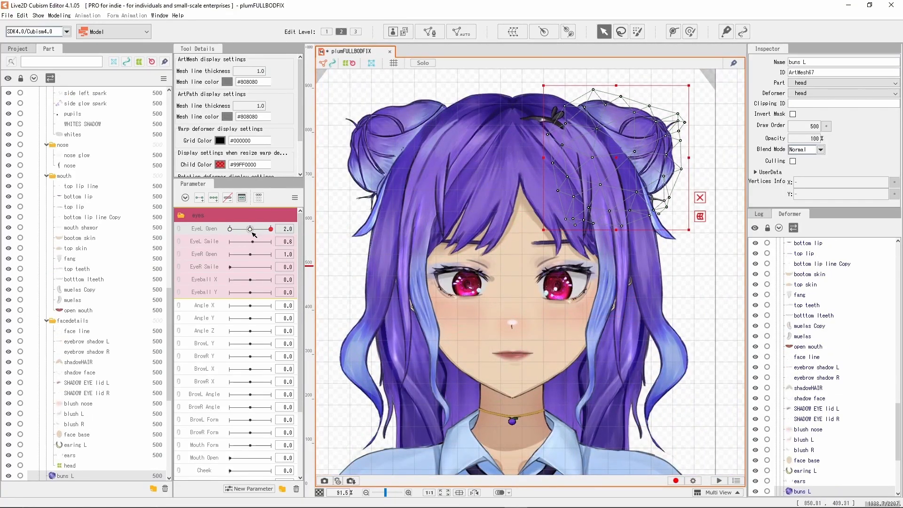
pyautogui.moveTo(253, 233); pyautogui.dragTo(281, 217)
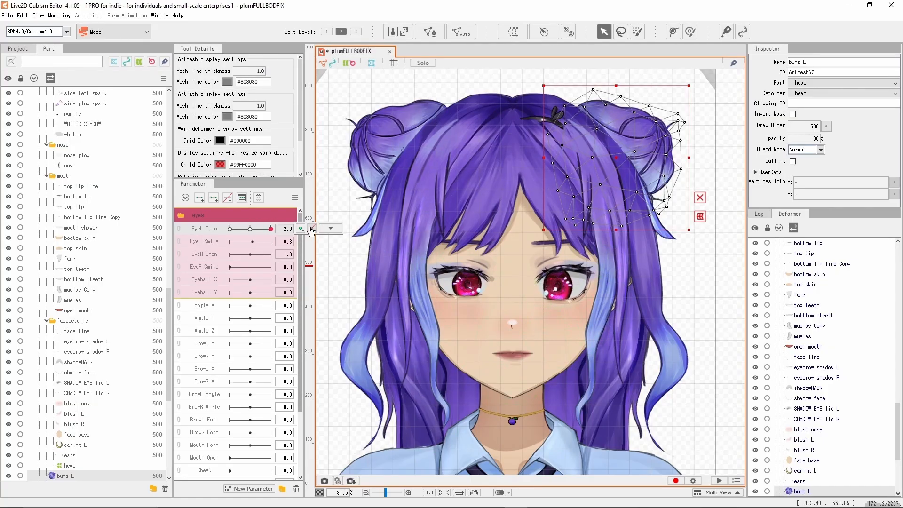
pyautogui.click(569, 285)
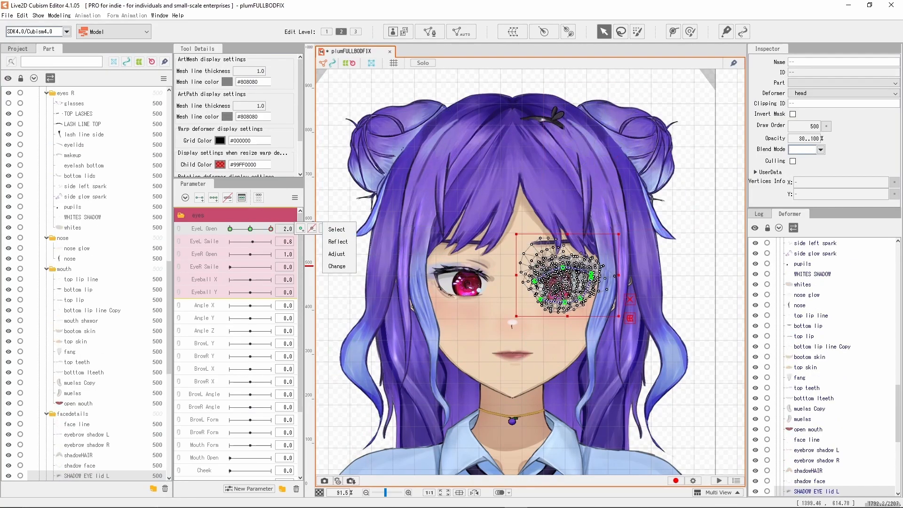
pyautogui.scroll(3, 570, 265)
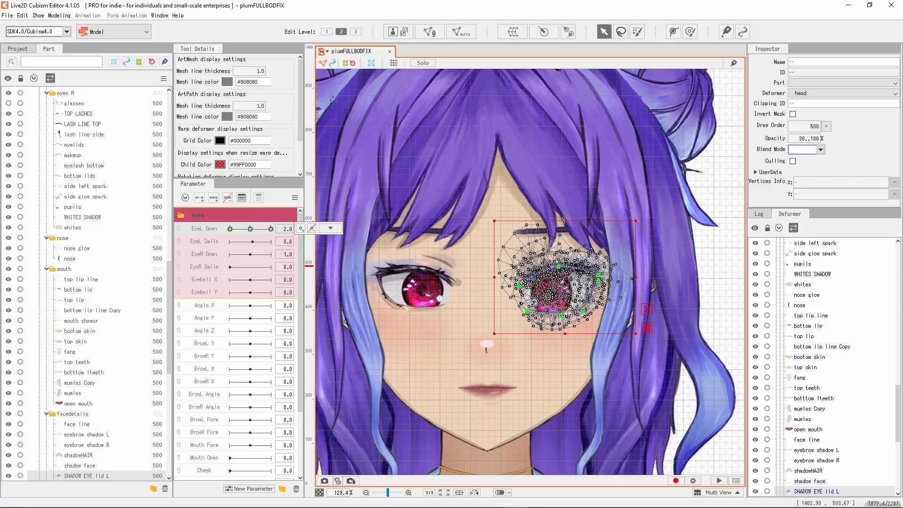
pyautogui.moveTo(563, 220); pyautogui.dragTo(563, 216)
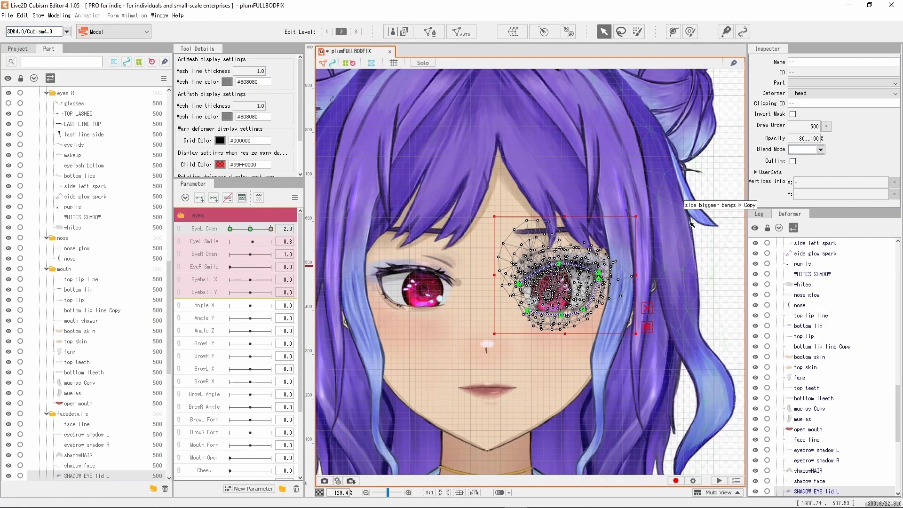
pyautogui.moveTo(566, 334); pyautogui.dragTo(565, 329)
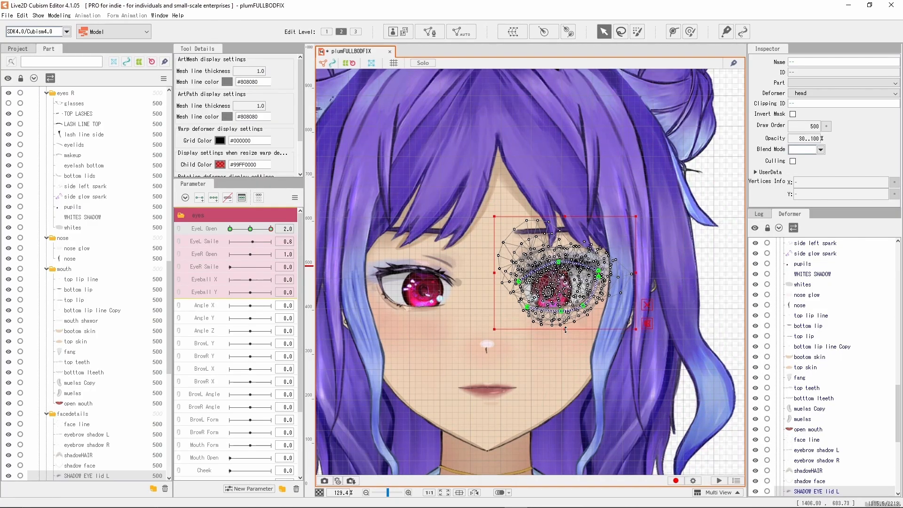
pyautogui.click(739, 278)
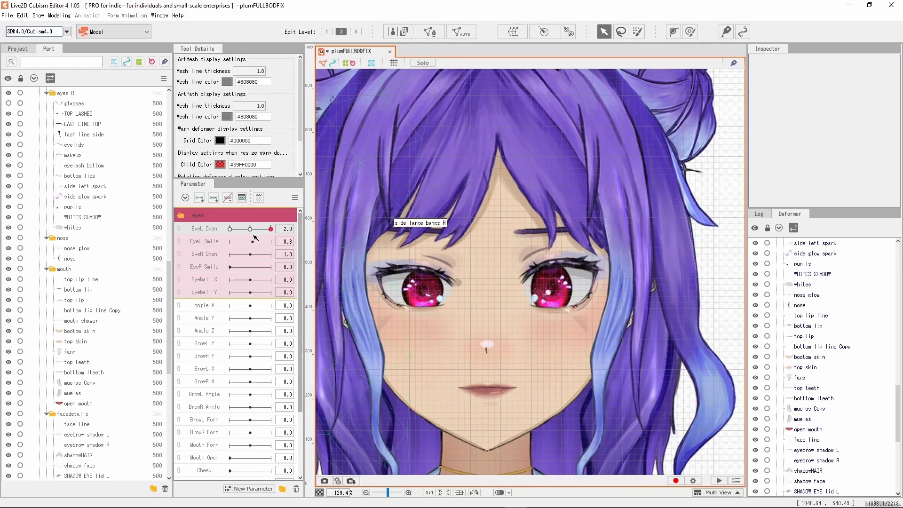
pyautogui.moveTo(296, 224)
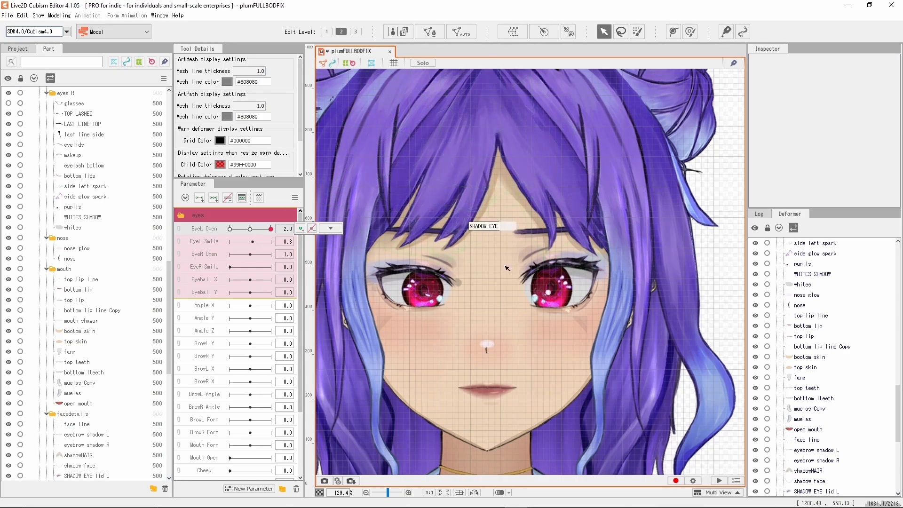
# Select IRIS, pupilsL, side glow spark L, side left spark L and Layer 2 and shrink them together around their centre at EyeL Open 2.0.
pyautogui.click(88, 207)
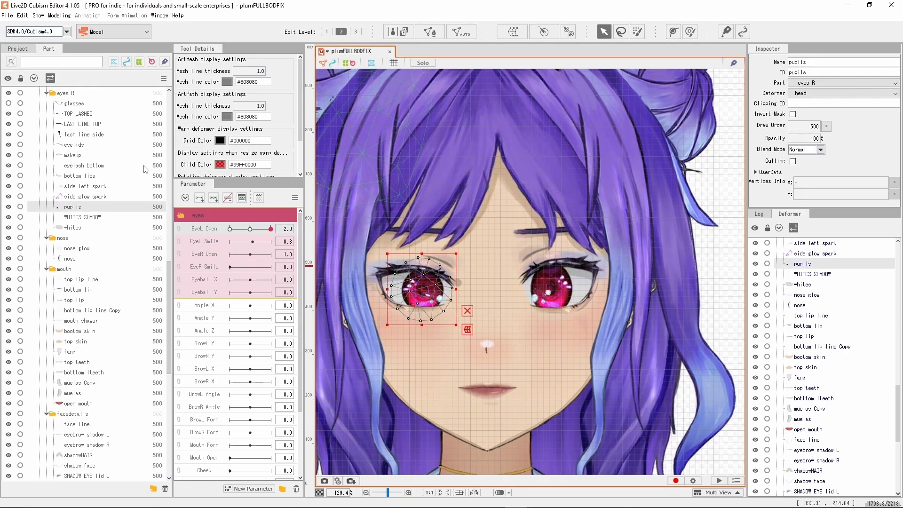
pyautogui.click(549, 285)
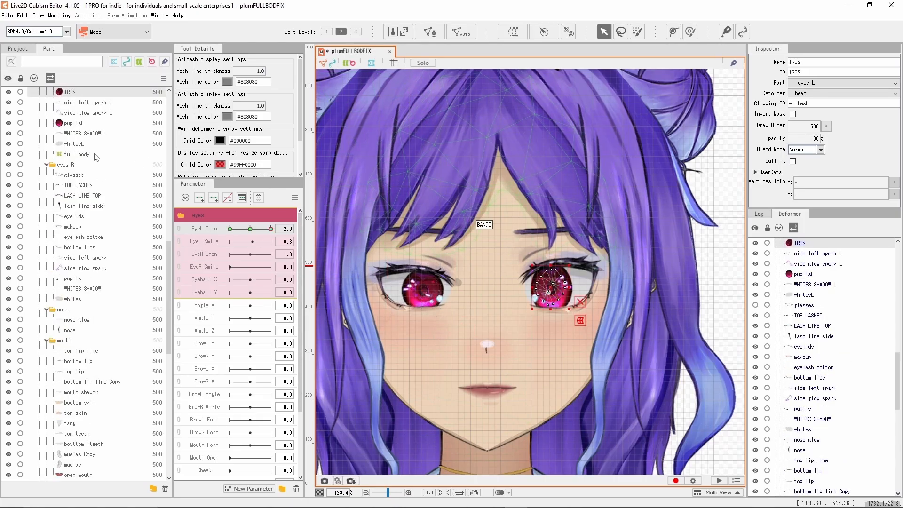
pyautogui.scroll(2, 90, 151)
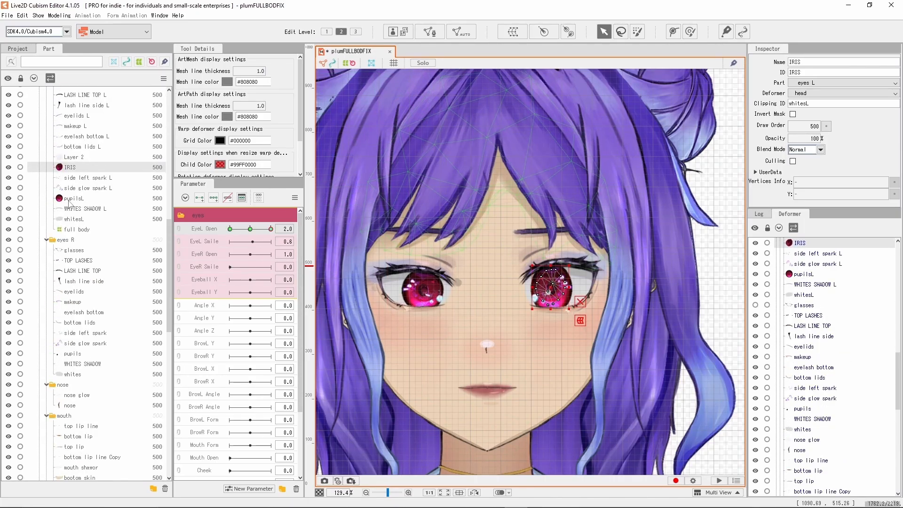
pyautogui.keyDown('ctrl'); pyautogui.click(95, 199); pyautogui.keyUp('ctrl')
pyautogui.keyDown('ctrl'); pyautogui.click(99, 188); pyautogui.keyUp('ctrl')
pyautogui.keyDown('ctrl'); pyautogui.click(103, 179); pyautogui.keyUp('ctrl')
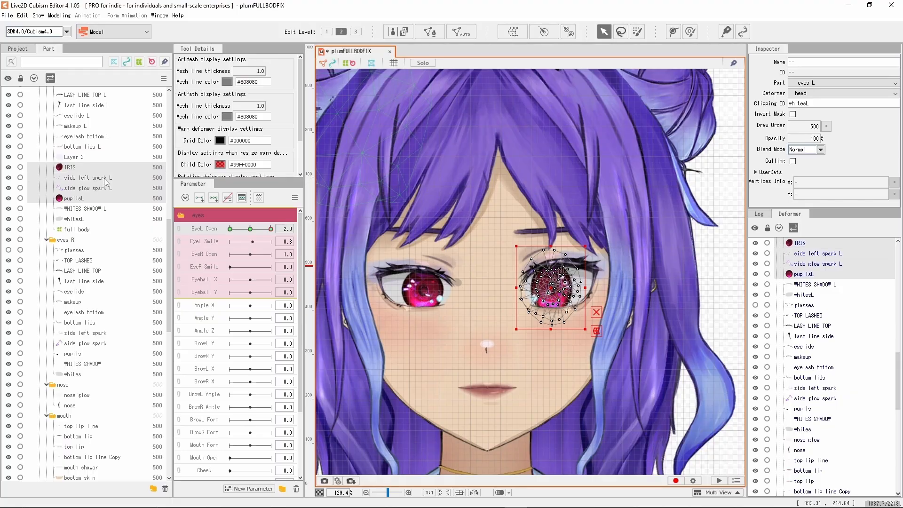
pyautogui.keyDown('ctrl'); pyautogui.click(85, 157); pyautogui.keyUp('ctrl')
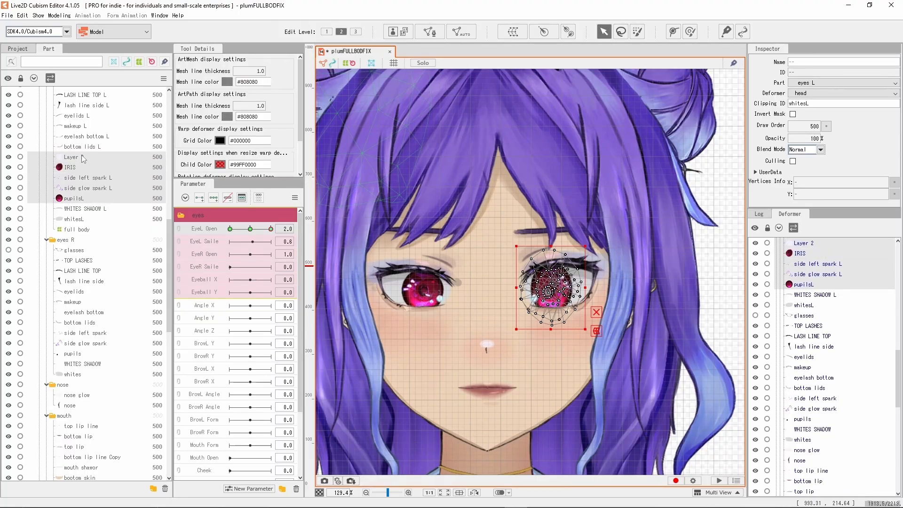
pyautogui.scroll(2, 574, 240)
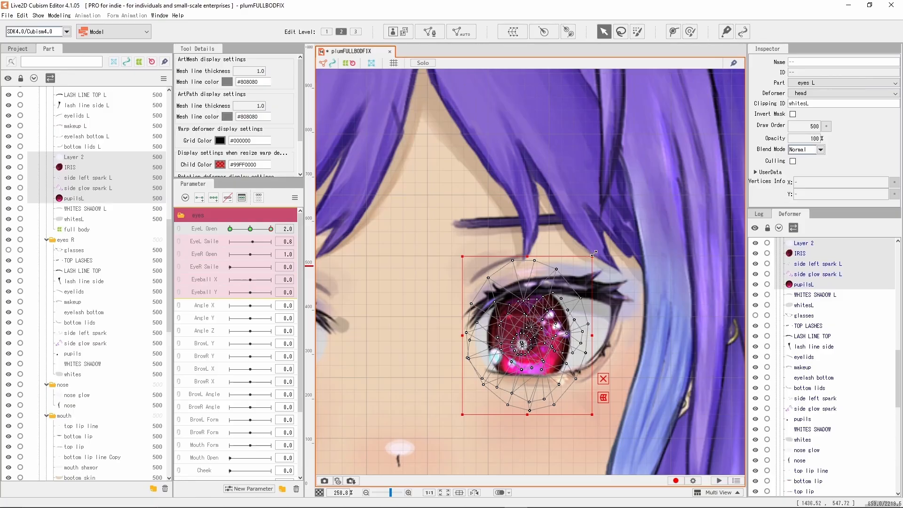
pyautogui.moveTo(594, 253); pyautogui.dragTo(586, 270)
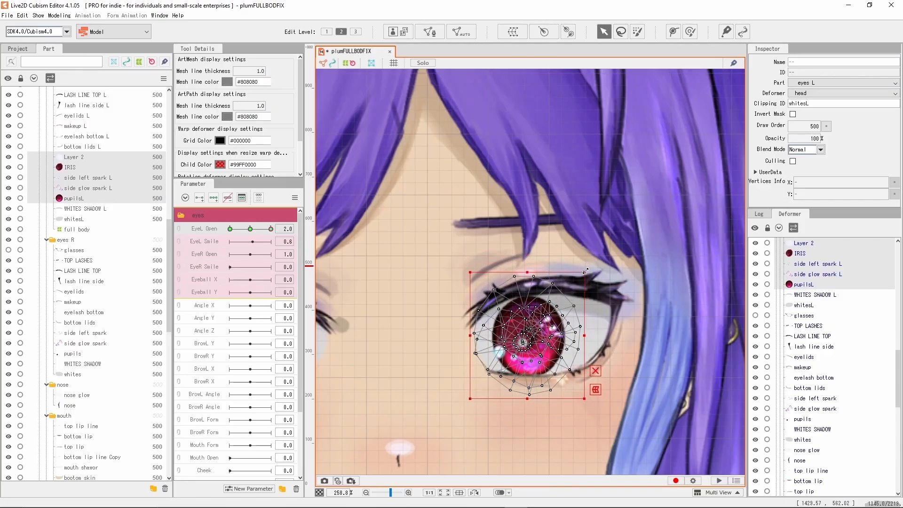
# Check the widened left eye with its smaller iris on the whole face and return EyeL Open to 1.0.
pyautogui.scroll(-5, 586, 266)
pyautogui.click(727, 255)
pyautogui.scroll(1, 623, 207)
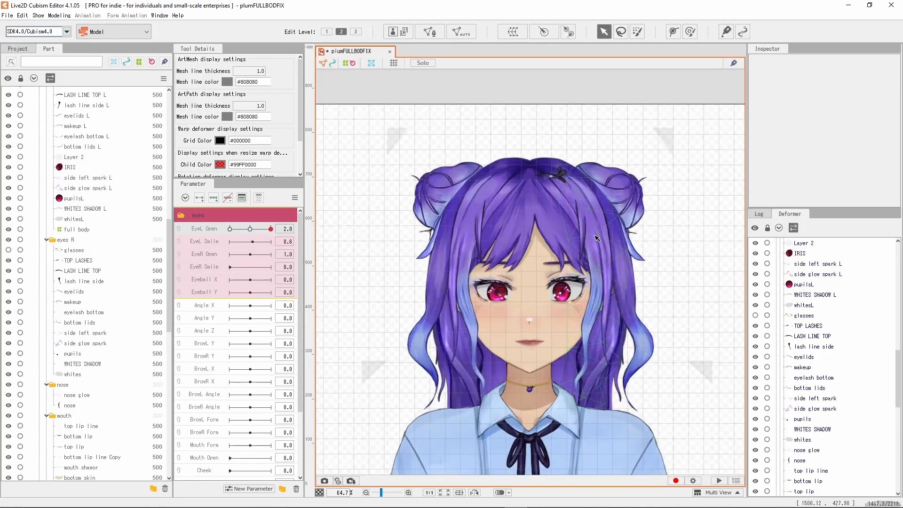
pyautogui.moveTo(271, 229); pyautogui.dragTo(277, 205)
pyautogui.scroll(4, 633, 267)
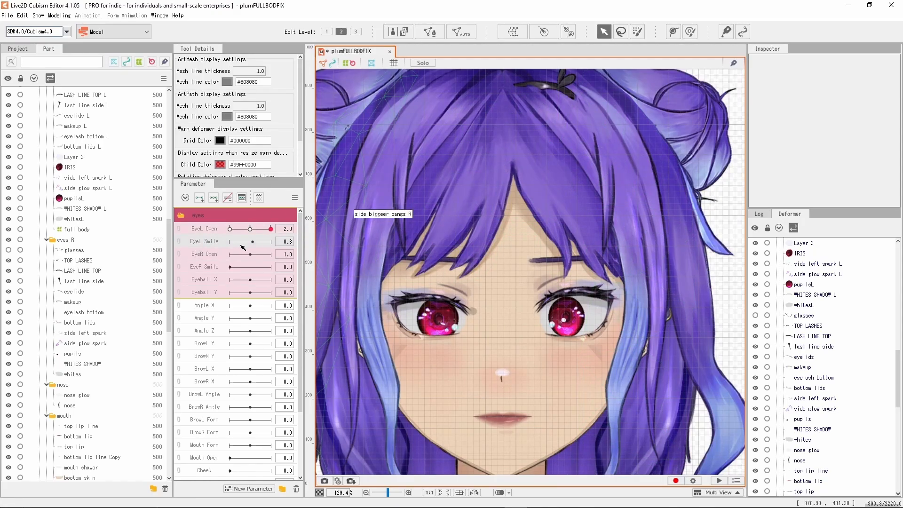
pyautogui.moveTo(272, 230); pyautogui.dragTo(251, 232)
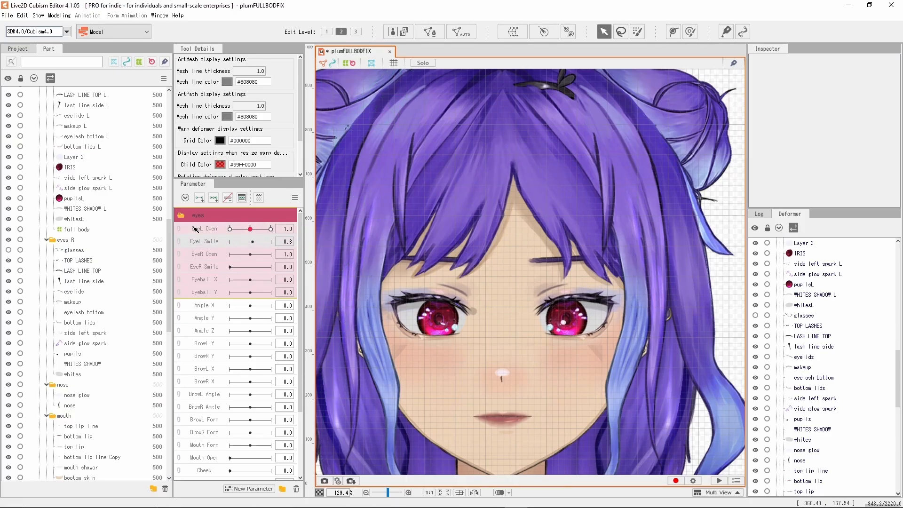
pyautogui.click(295, 198)
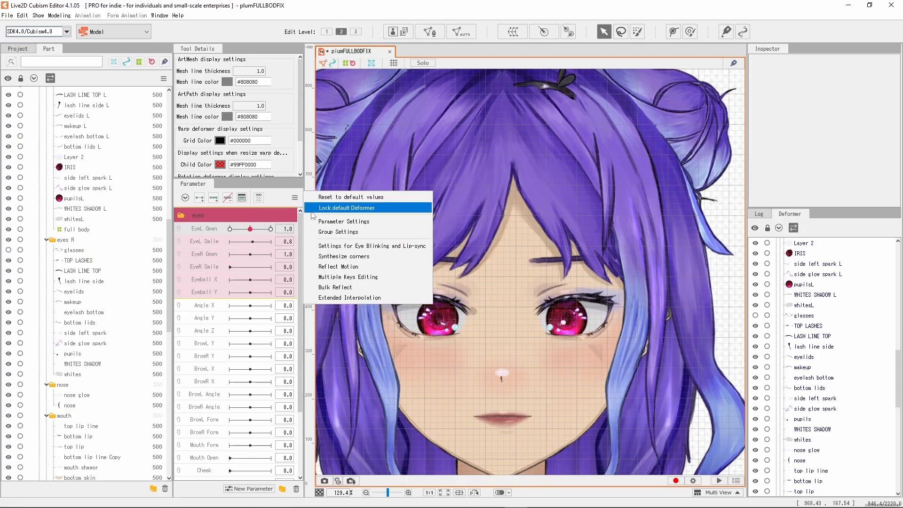
pyautogui.click(204, 232)
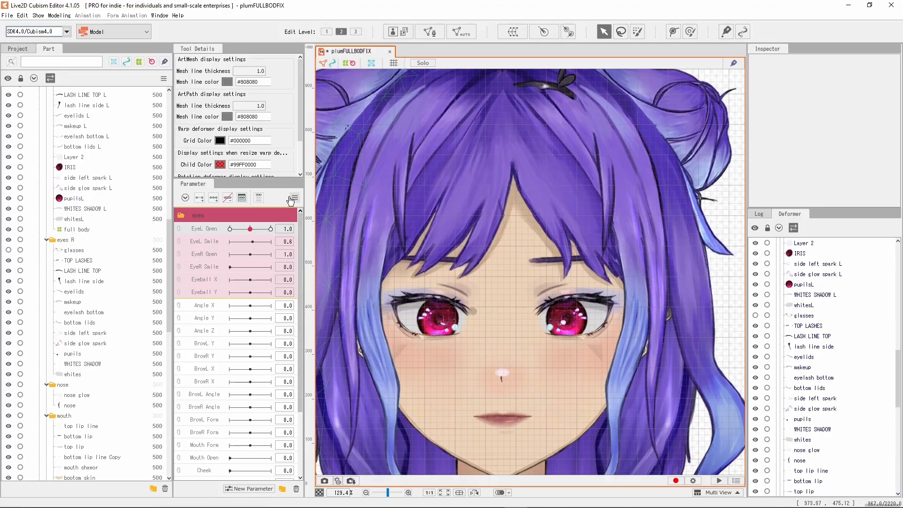
pyautogui.click(294, 198)
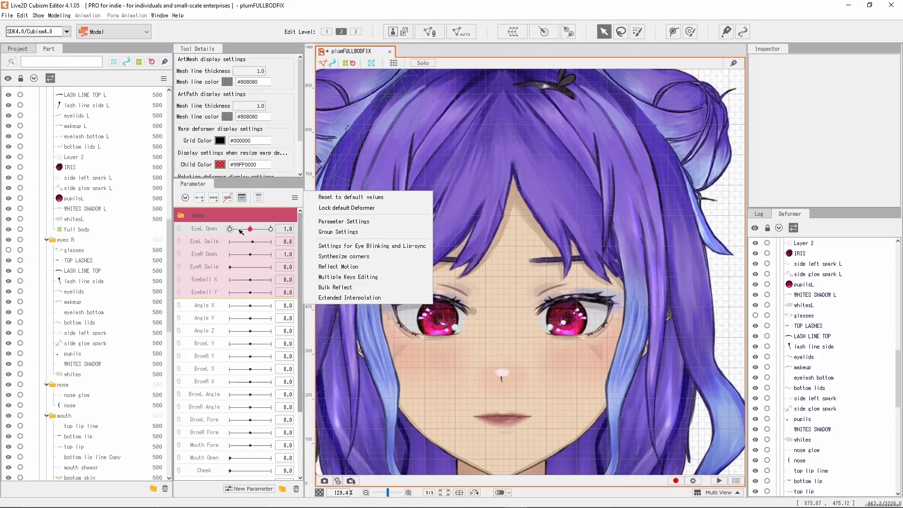
# Select all objects keyed to EyeL Open, give them two EyeL Smile keys and set EyeL Smile to 1.0 with EyeL Open at 0.0.
pyautogui.click(283, 227)
pyautogui.click(333, 231)
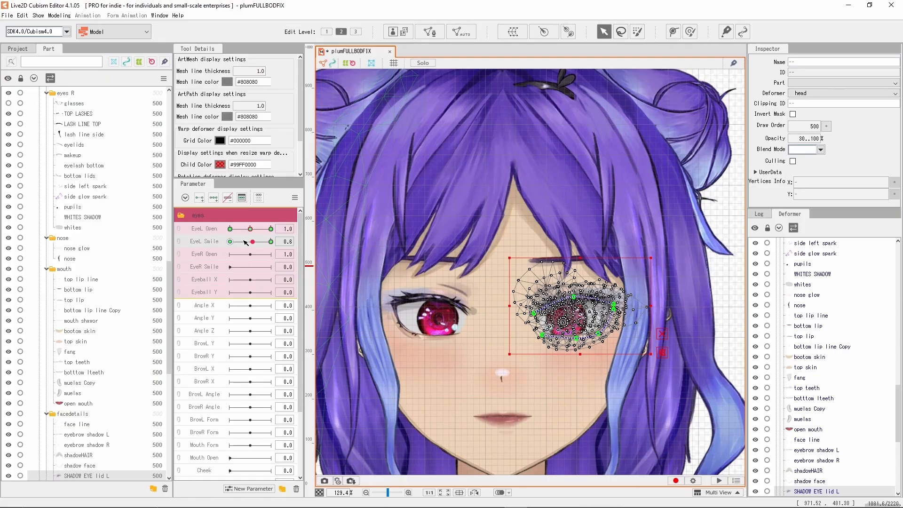
pyautogui.moveTo(252, 242); pyautogui.dragTo(281, 252)
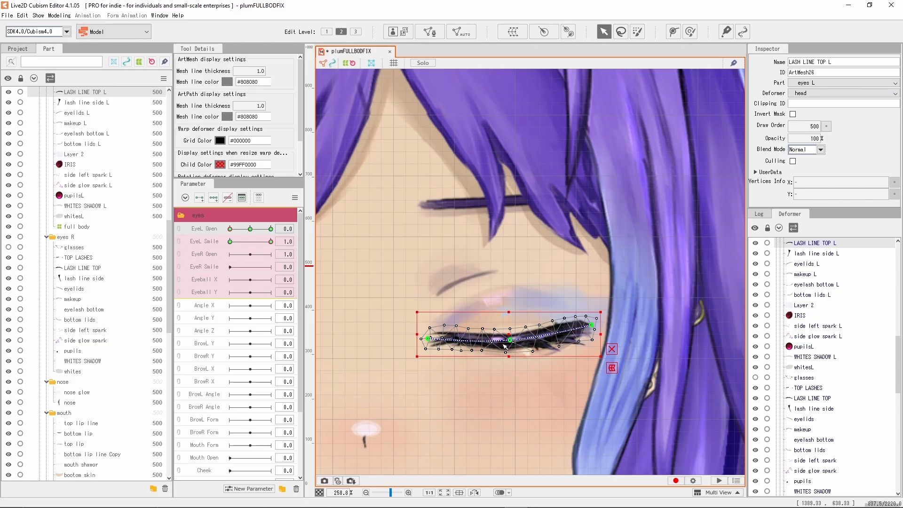
# Try to arch LASH LINE TOP L upward by raising the middle point of its deform path and lowering both end points.
pyautogui.click(611, 349)
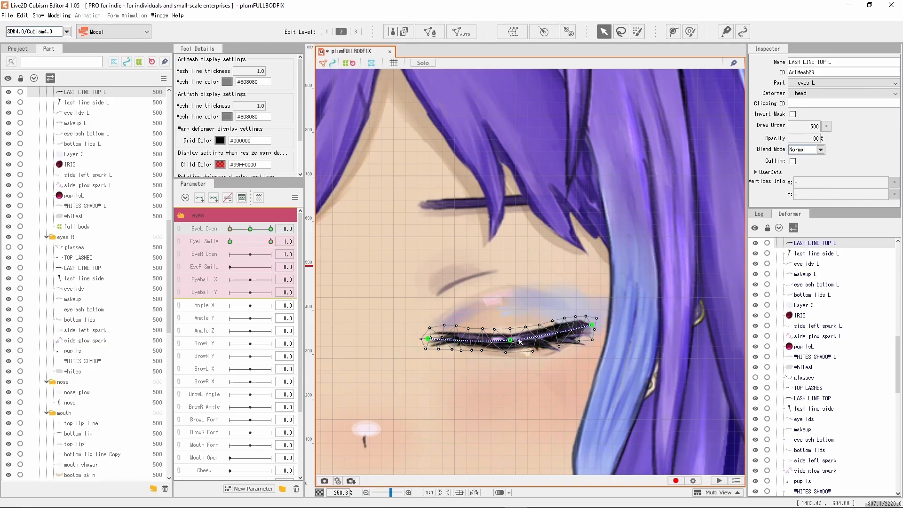
pyautogui.moveTo(510, 340); pyautogui.dragTo(510, 335)
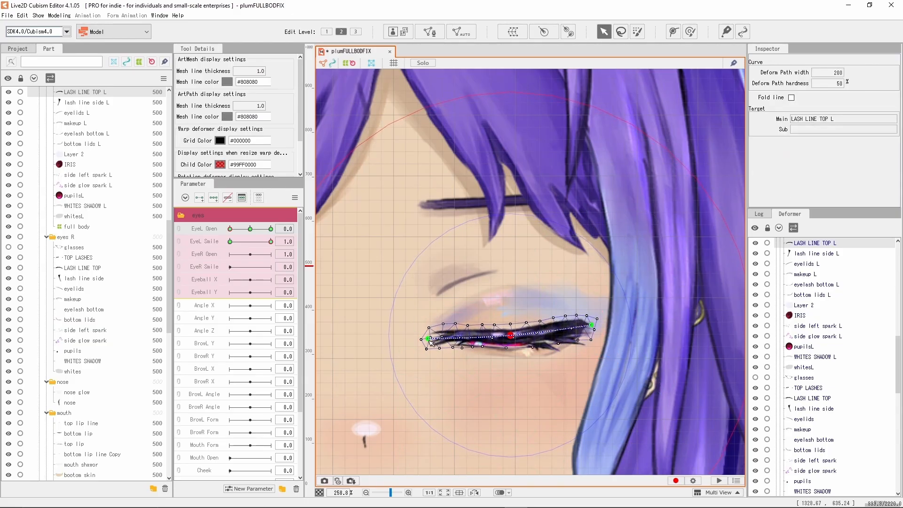
pyautogui.moveTo(430, 340); pyautogui.dragTo(429, 348)
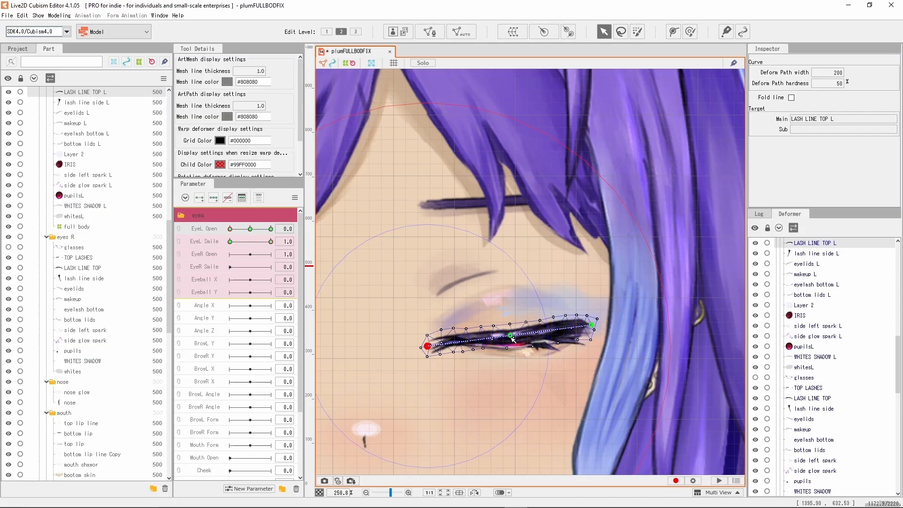
pyautogui.moveTo(512, 337); pyautogui.dragTo(509, 331)
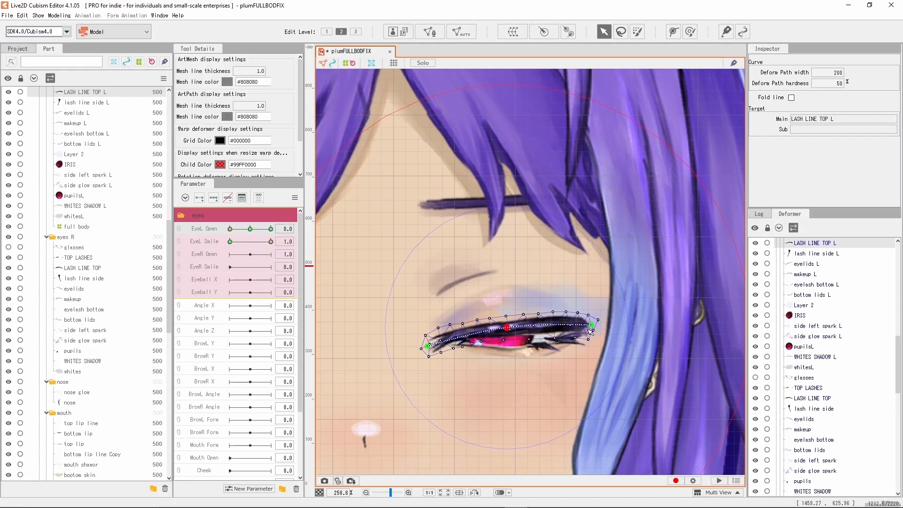
pyautogui.moveTo(590, 326); pyautogui.dragTo(588, 334)
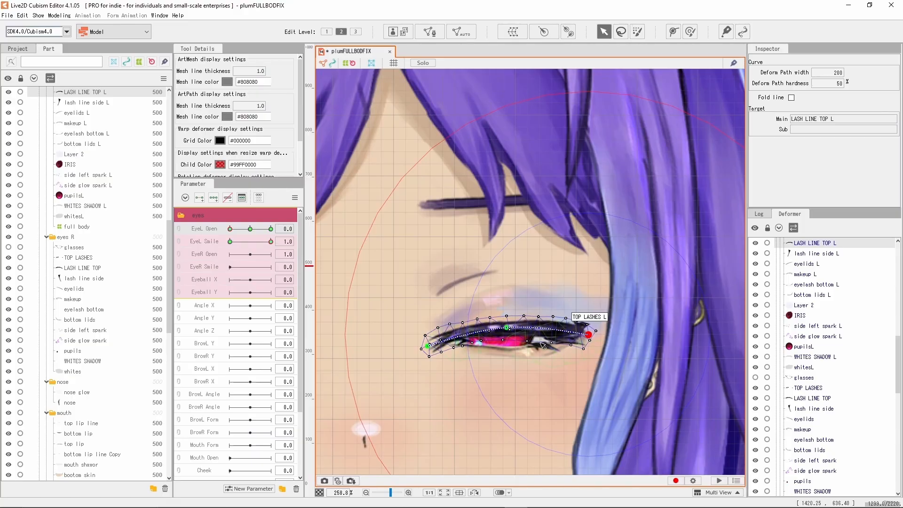
# Add a deform path point between LASH LINE TOP L's middle and outer end, lower both inner points and raise the outer end.
pyautogui.click(674, 32)
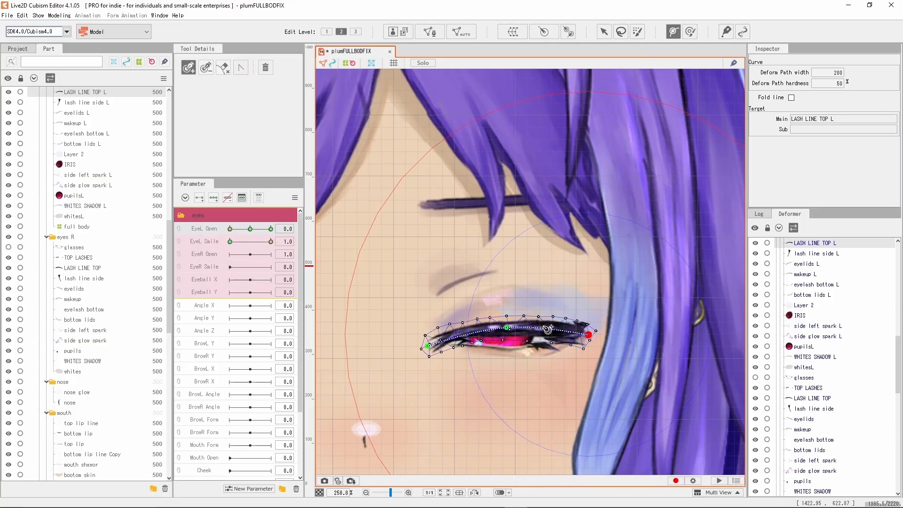
pyautogui.click(545, 328)
pyautogui.click(603, 31)
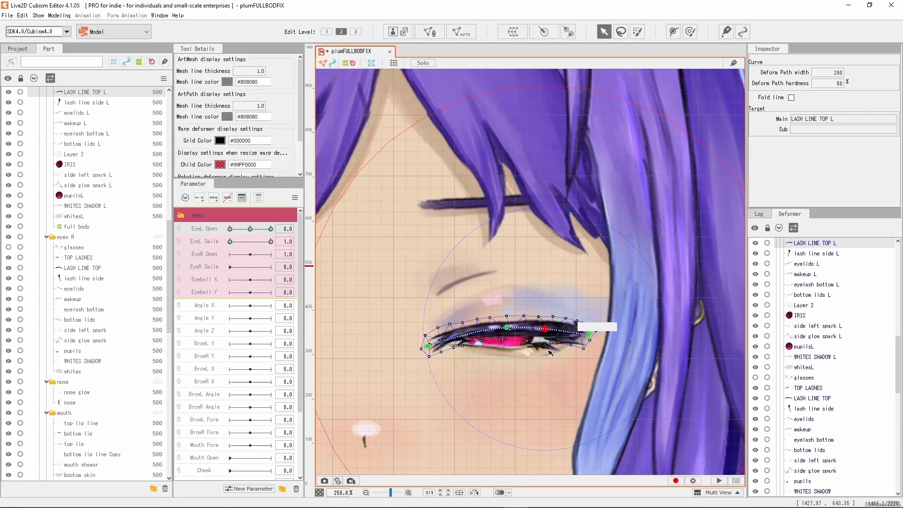
pyautogui.moveTo(545, 328); pyautogui.dragTo(590, 327)
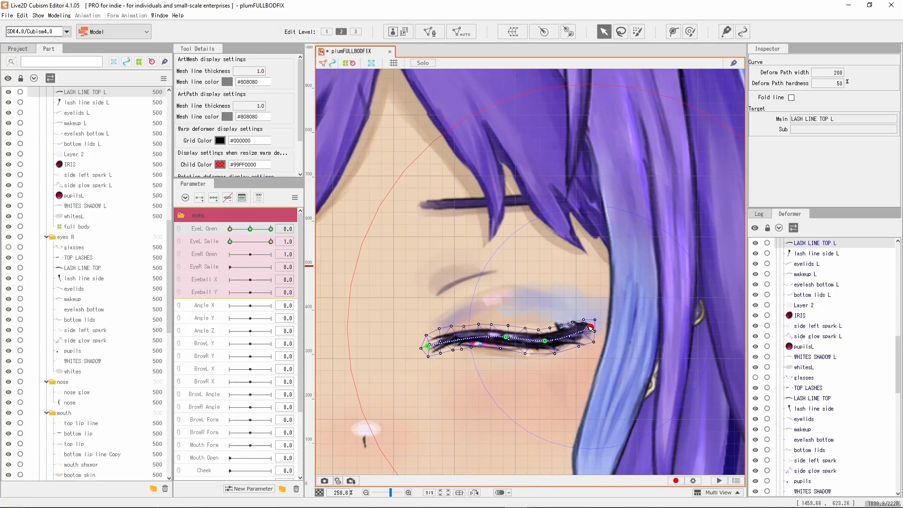
# Adjust the inner end and middle points of LASH LINE TOP L's deform path and compare the curve at EyeL Smile 0.0 and 1.0.
pyautogui.moveTo(428, 346); pyautogui.dragTo(423, 338)
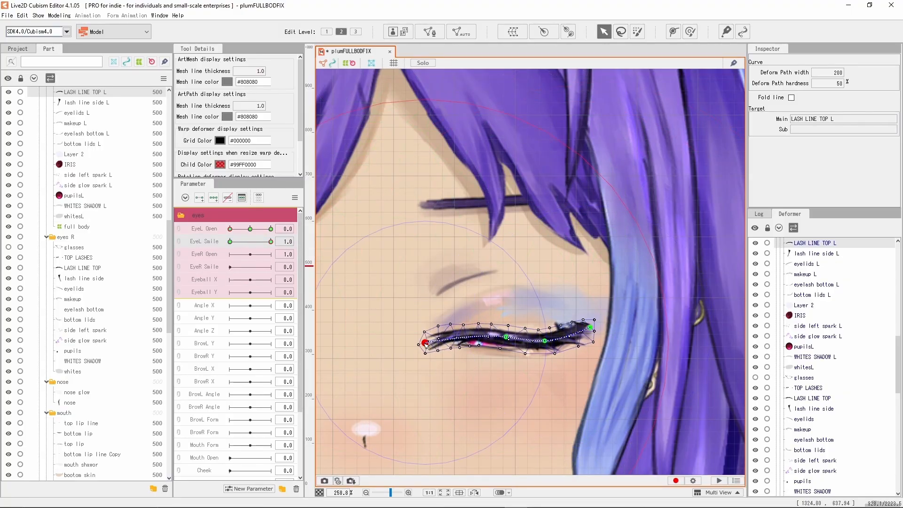
pyautogui.moveTo(506, 337)
pyautogui.mouseDown()
pyautogui.moveTo(544, 337)
pyautogui.moveTo(504, 341)
pyautogui.mouseUp()
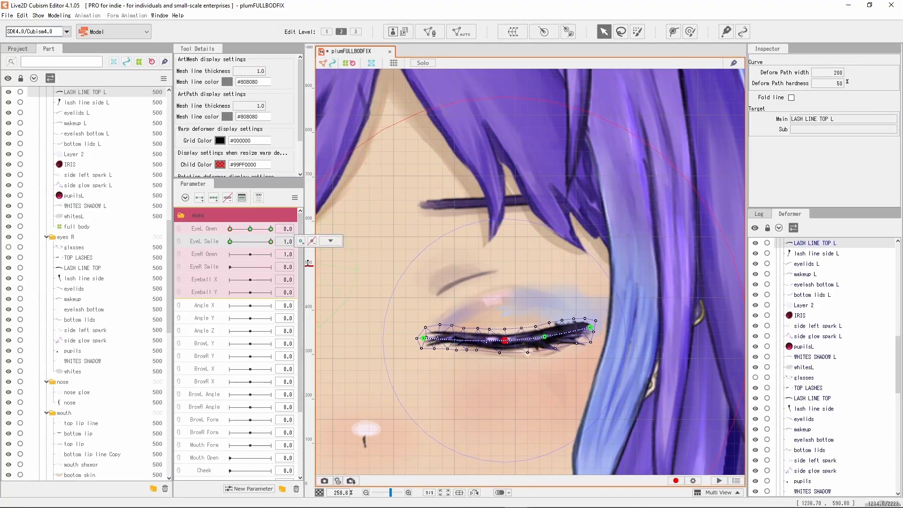
pyautogui.moveTo(423, 338); pyautogui.dragTo(425, 345)
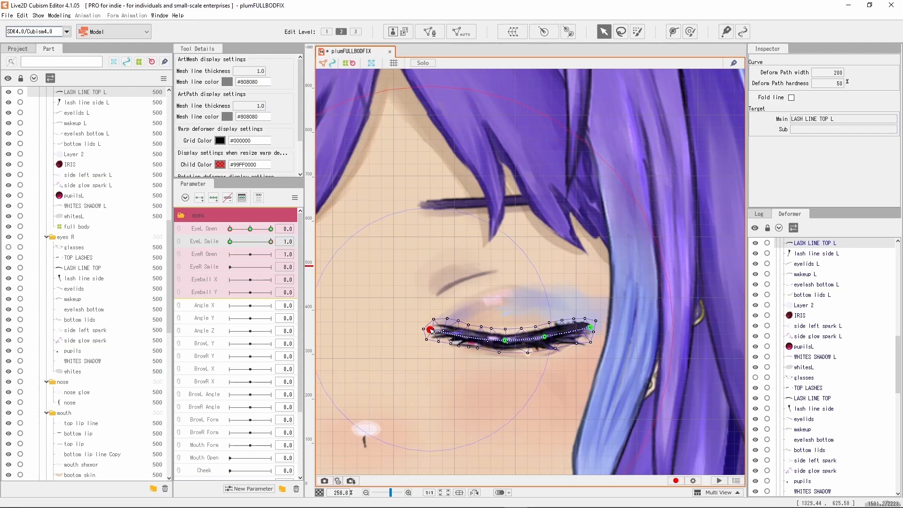
pyautogui.moveTo(504, 341); pyautogui.dragTo(502, 335)
pyautogui.click(230, 241)
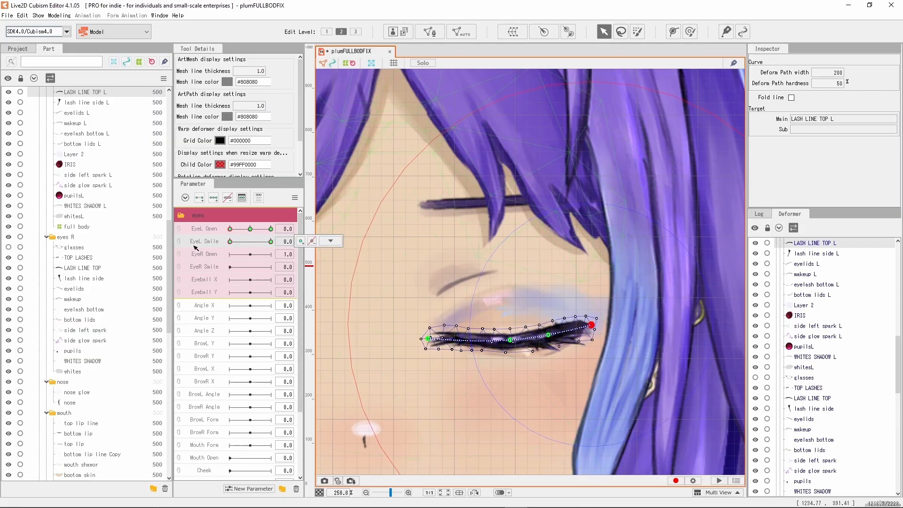
pyautogui.click(271, 242)
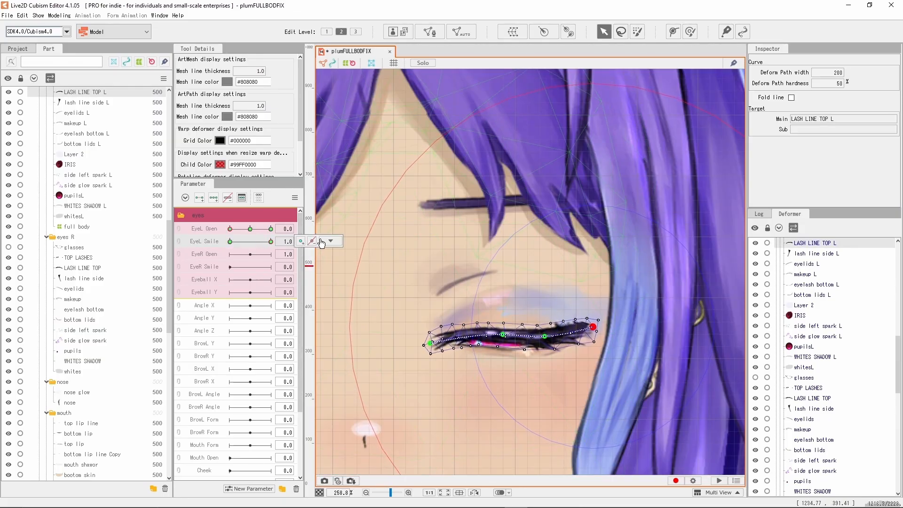
# Raise the middle and inner end points of bottom lids L's deform path to close the gap below the upper lash line.
pyautogui.scroll(-5, 393, 244)
pyautogui.click(393, 244)
pyautogui.scroll(5, 393, 260)
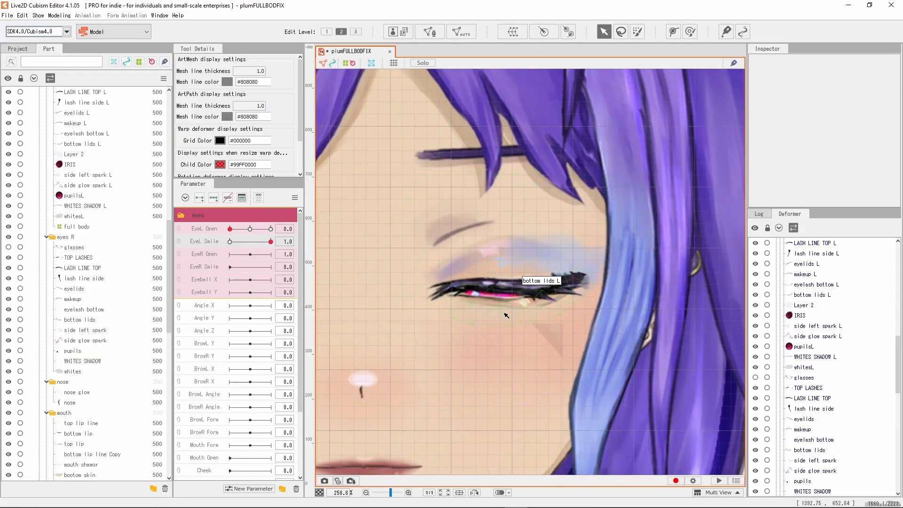
pyautogui.scroll(2, 507, 304)
pyautogui.click(508, 306)
pyautogui.moveTo(510, 307); pyautogui.dragTo(510, 298)
pyautogui.moveTo(413, 295); pyautogui.dragTo(408, 293)
pyautogui.moveTo(509, 299); pyautogui.dragTo(497, 300)
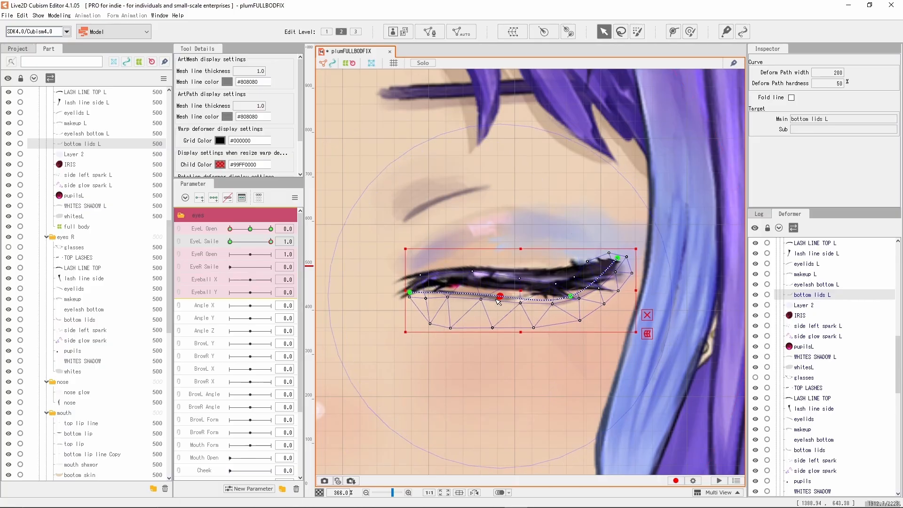
# Nudge eyelash bottom L's inner corner vertex and a middle vertex slightly upward to follow the closed lash line.
pyautogui.click(104, 114)
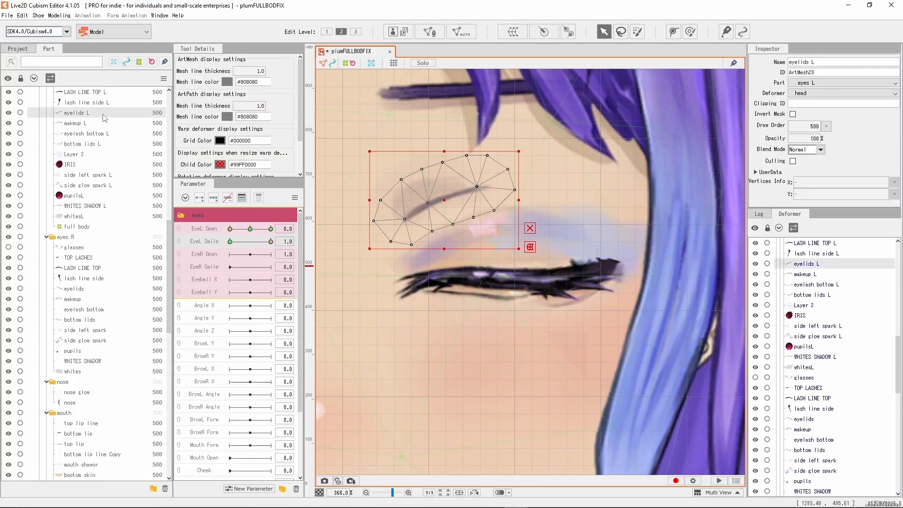
pyautogui.click(96, 102)
pyautogui.scroll(3, 95, 100)
pyautogui.click(96, 181)
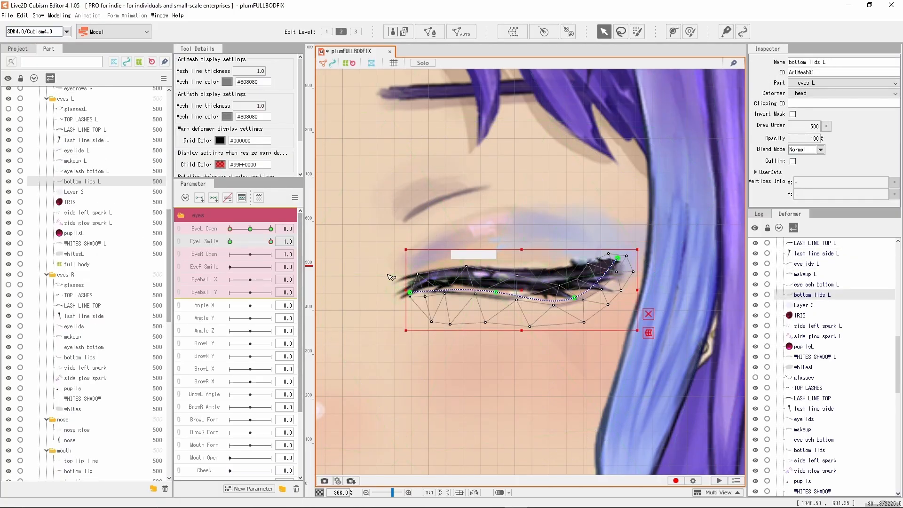
pyautogui.click(97, 150)
pyautogui.click(91, 172)
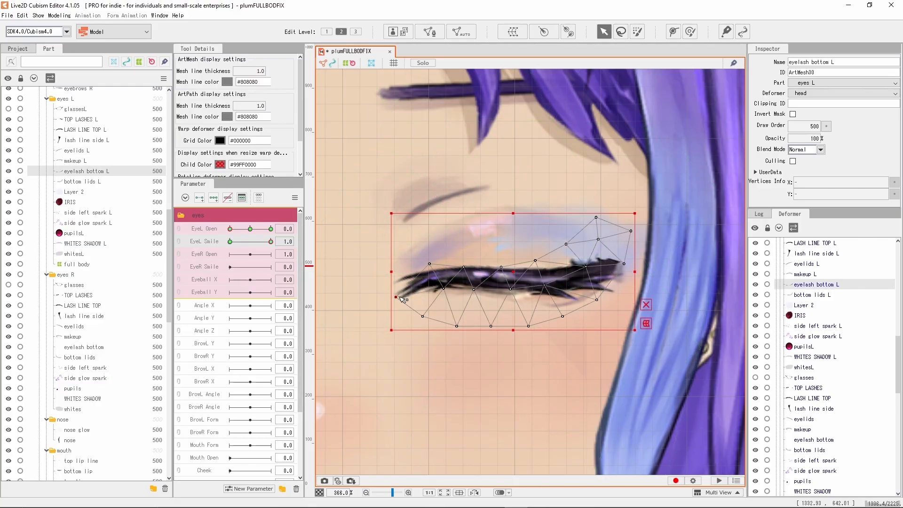
pyautogui.moveTo(400, 297); pyautogui.dragTo(397, 293)
pyautogui.moveTo(514, 288); pyautogui.dragTo(512, 287)
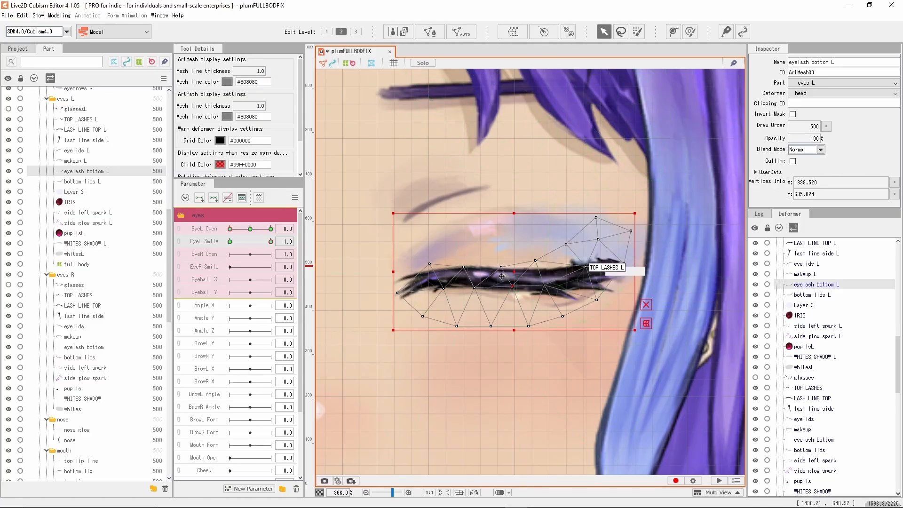
# Refine bottom lids L's deform path by shifting its outer bend point and lowering its inner end and middle points slightly.
pyautogui.click(96, 182)
pyautogui.moveTo(573, 303); pyautogui.dragTo(584, 297)
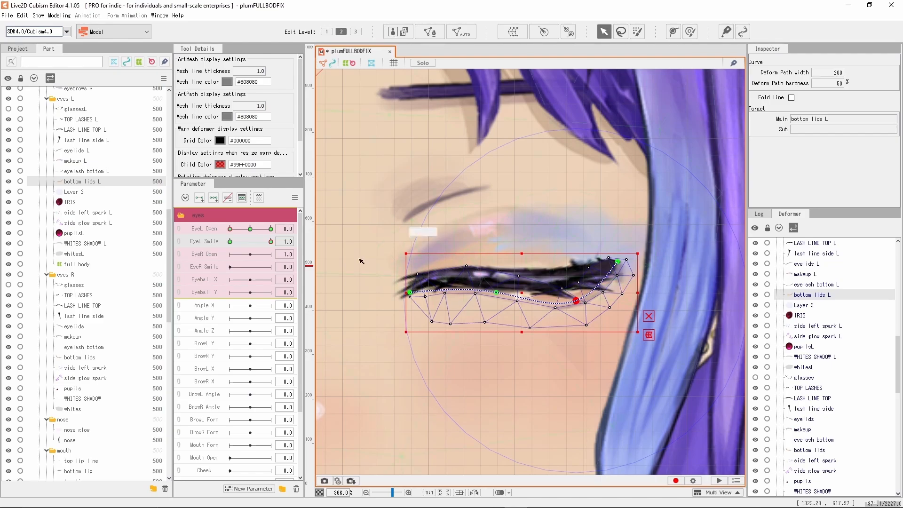
pyautogui.moveTo(410, 292); pyautogui.dragTo(411, 297)
pyautogui.moveTo(495, 292); pyautogui.dragTo(495, 294)
pyautogui.moveTo(575, 301); pyautogui.dragTo(534, 285)
pyautogui.click(564, 298)
# Fit TOP LASHES L to the closed lash line by lowering and rotating the inner lash cluster and lowering the outer cluster.
pyautogui.moveTo(469, 221); pyautogui.dragTo(359, 330)
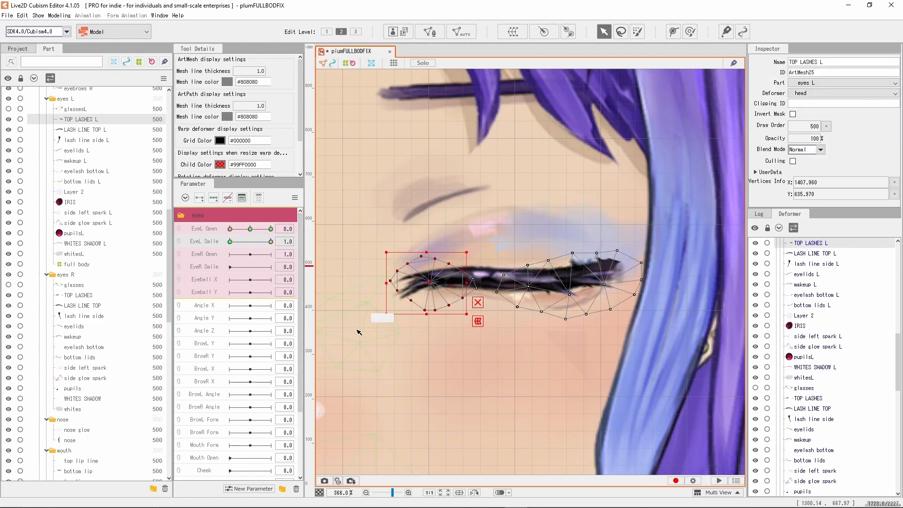
pyautogui.moveTo(500, 210)
pyautogui.mouseDown()
pyautogui.moveTo(457, 323)
pyautogui.moveTo(372, 328)
pyautogui.mouseUp()
pyautogui.moveTo(442, 279); pyautogui.dragTo(441, 284)
pyautogui.moveTo(382, 254); pyautogui.dragTo(376, 266)
pyautogui.moveTo(441, 286); pyautogui.dragTo(447, 284)
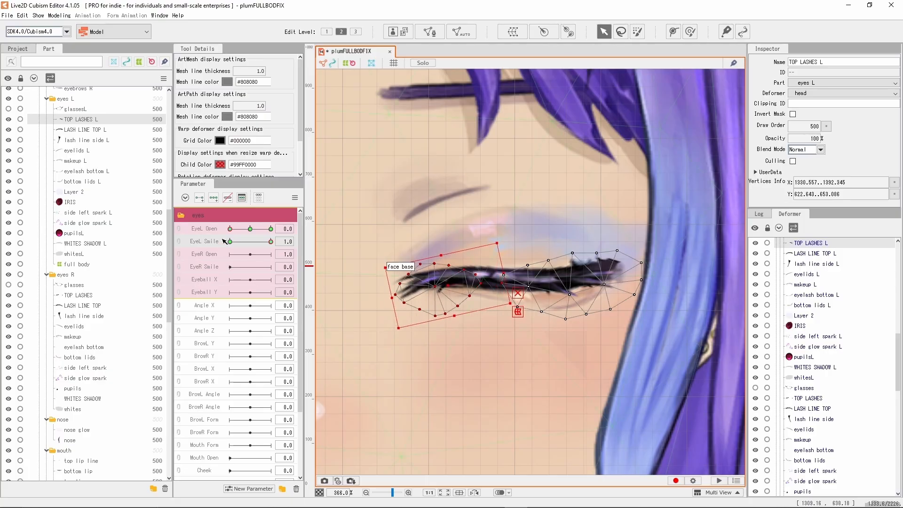
pyautogui.moveTo(669, 220); pyautogui.dragTo(489, 345)
pyautogui.moveTo(530, 287); pyautogui.dragTo(527, 293)
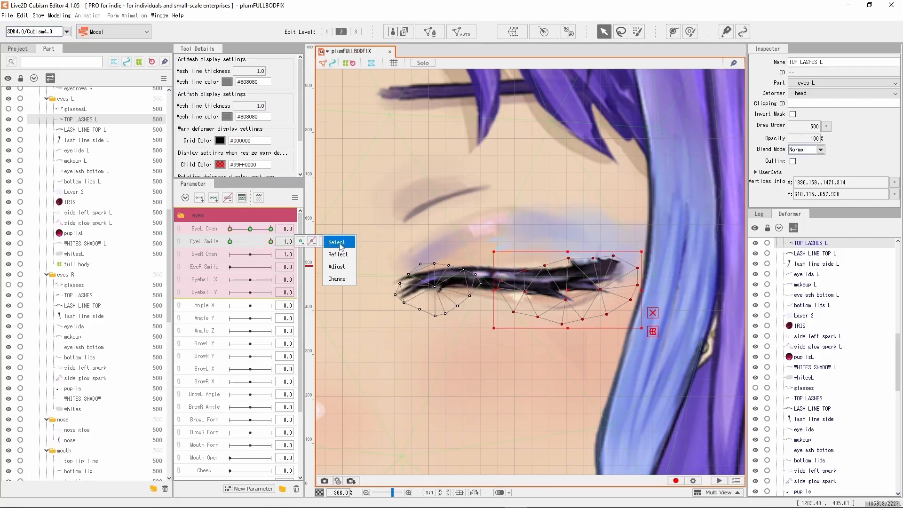
# Inspect how whitesL, bottom lids L and eyelash bottom L sit in the closed smiling eye.
pyautogui.click(88, 254)
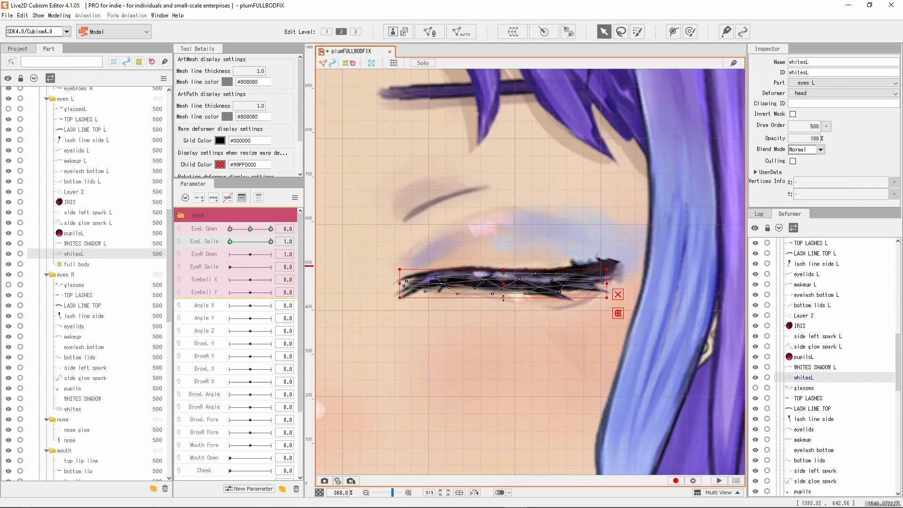
pyautogui.click(118, 182)
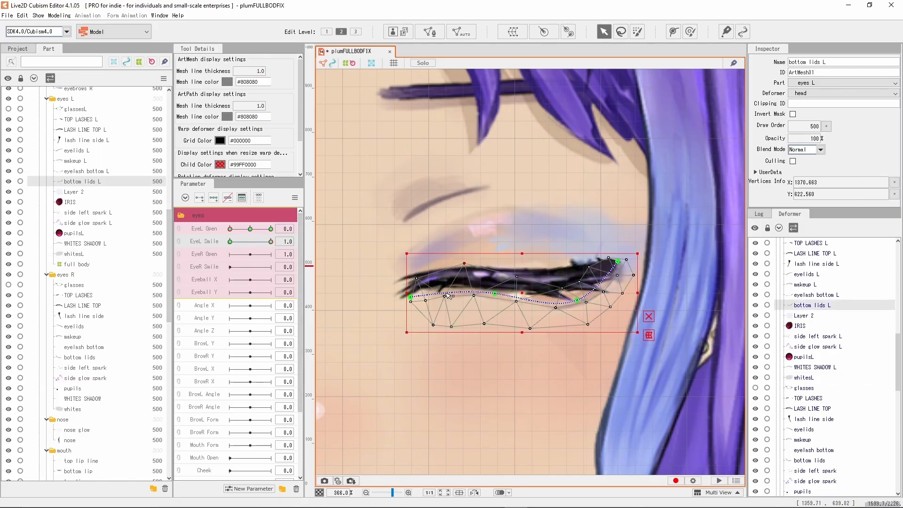
pyautogui.click(118, 173)
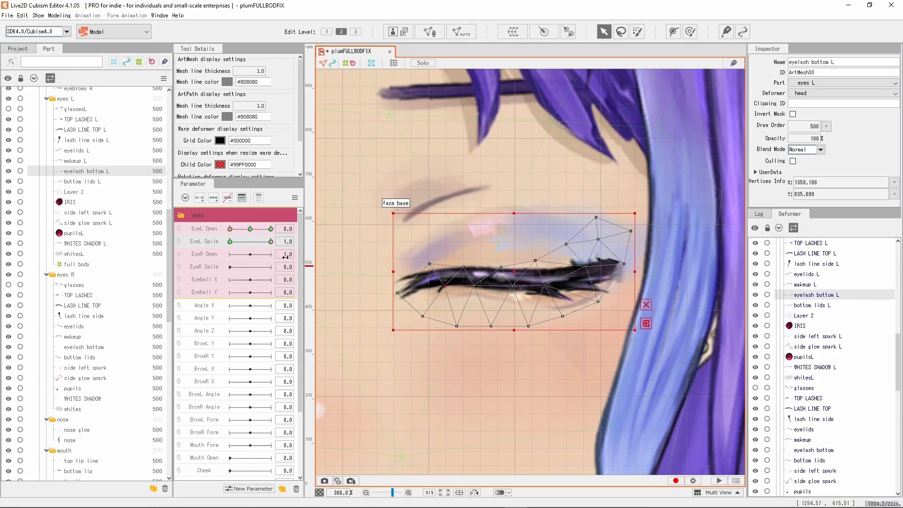
pyautogui.scroll(-2, 382, 266)
pyautogui.click(672, 245)
pyautogui.scroll(2, 461, 265)
# Raise the whole TOP LASHES L mesh slightly and check the closed smiling eye against the face.
pyautogui.click(447, 281)
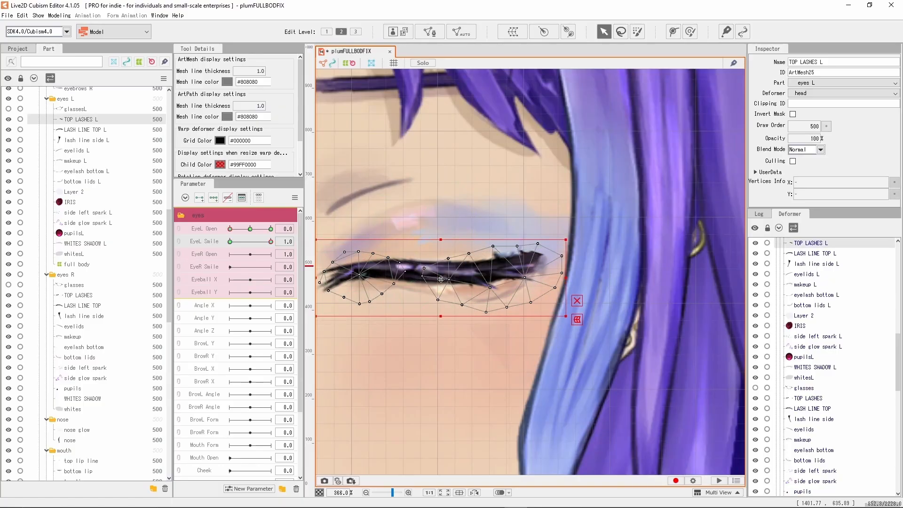
pyautogui.moveTo(447, 281); pyautogui.dragTo(447, 278)
pyautogui.scroll(-2, 599, 239)
pyautogui.click(599, 238)
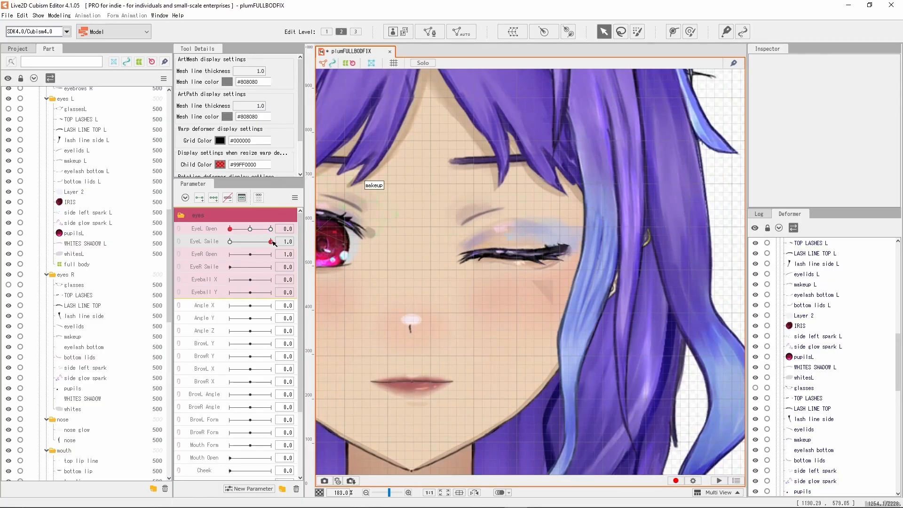
# Rotate lash line side L so it follows the outer end of the closed upper lash line.
pyautogui.scroll(1, 546, 231)
pyautogui.click(546, 230)
pyautogui.scroll(1, 545, 230)
pyautogui.click(587, 261)
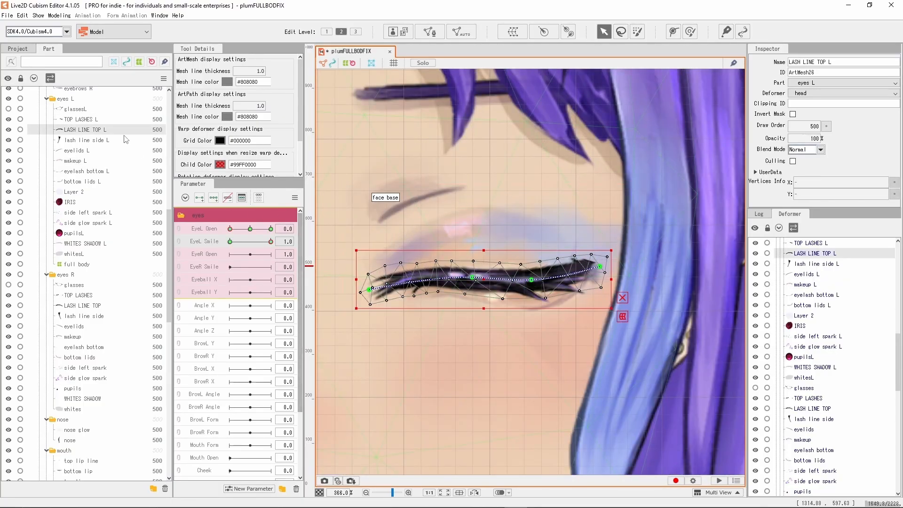
pyautogui.click(87, 139)
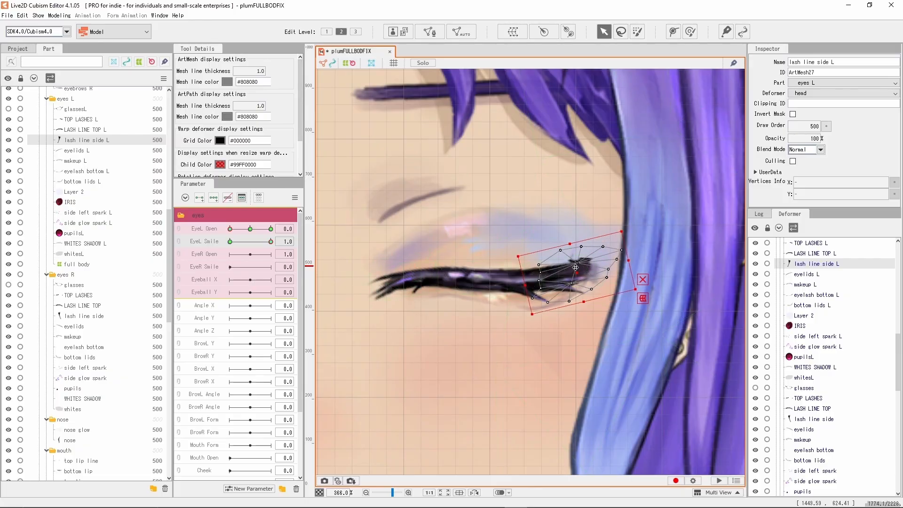
# Check the closed left eye on the whole face, comparing EyeL Smile at 1.0 and 0.0.
pyautogui.scroll(-2, 585, 244)
pyautogui.click(739, 235)
pyautogui.scroll(-2, 399, 244)
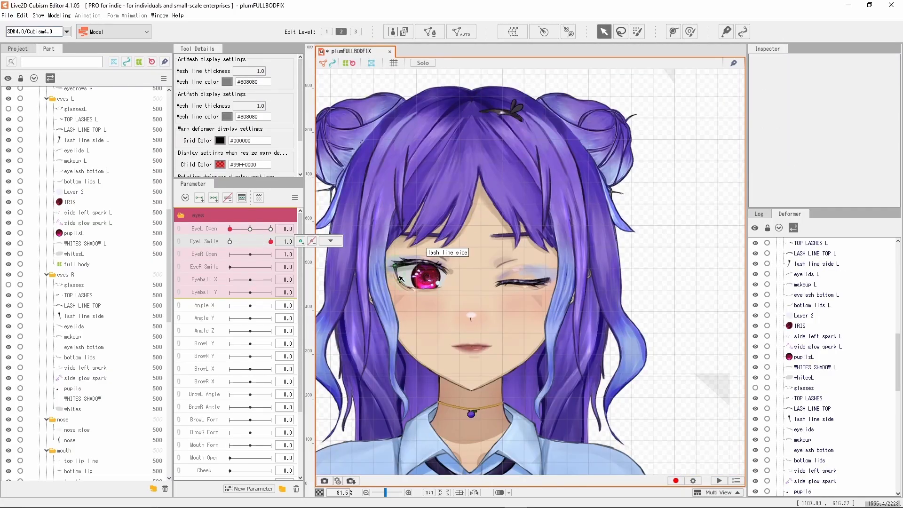
pyautogui.scroll(2, 491, 261)
pyautogui.click(230, 241)
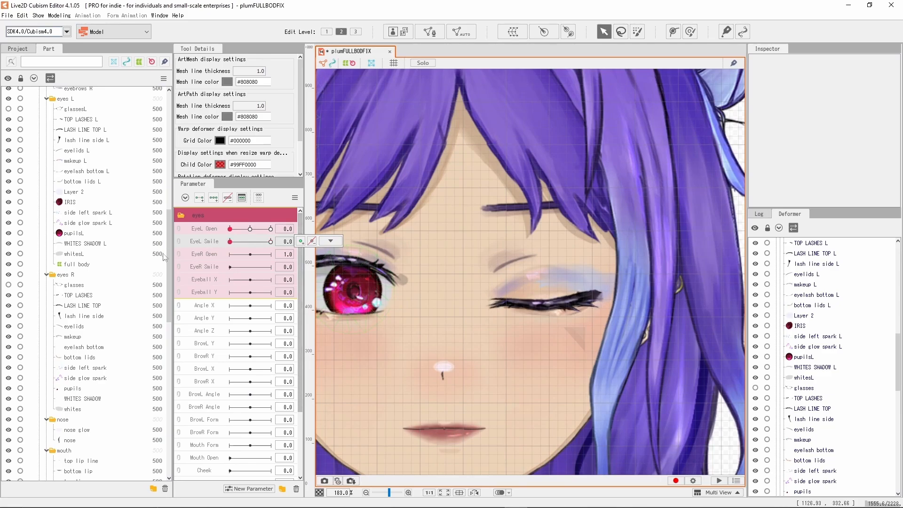
# With EyeL Open and EyeL Smile both at 1.0, raise the outer and inner ends of LASH LINE TOP L's deform path slightly.
pyautogui.click(250, 229)
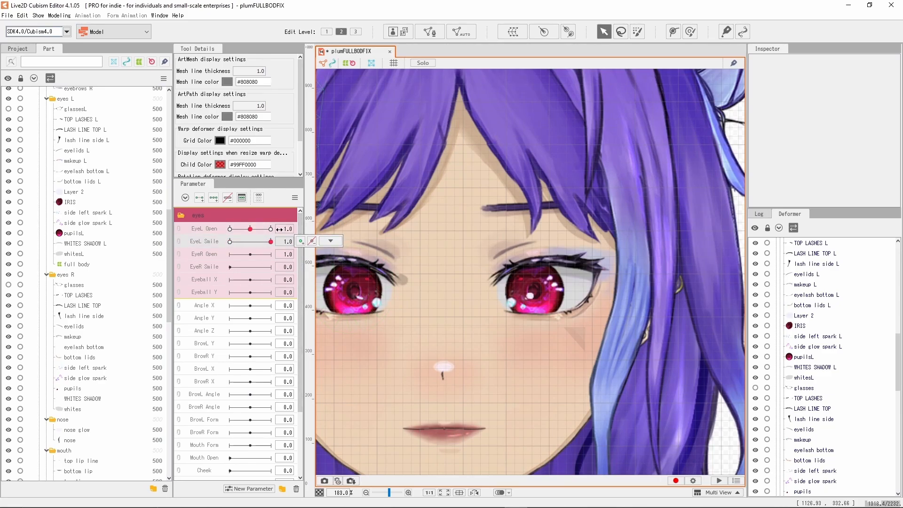
pyautogui.click(250, 228)
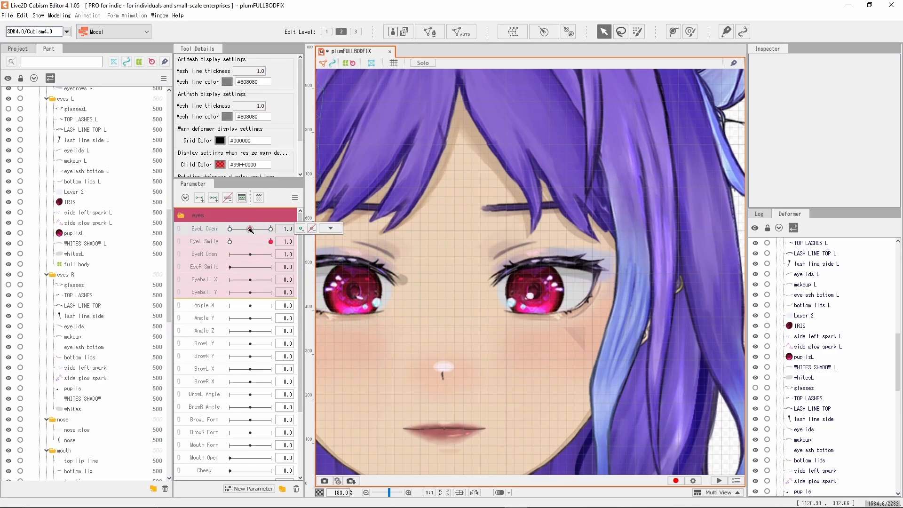
pyautogui.click(230, 241)
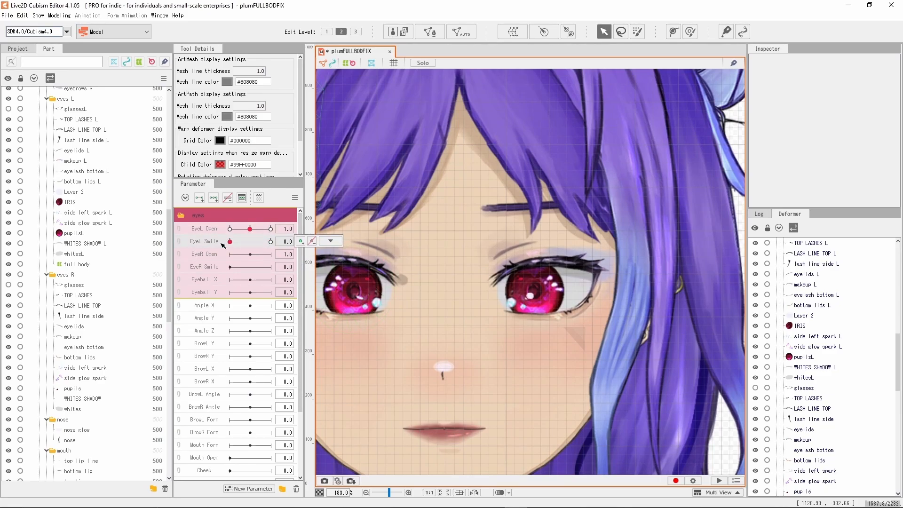
pyautogui.click(579, 261)
pyautogui.scroll(2, 576, 269)
pyautogui.moveTo(611, 273); pyautogui.dragTo(608, 264)
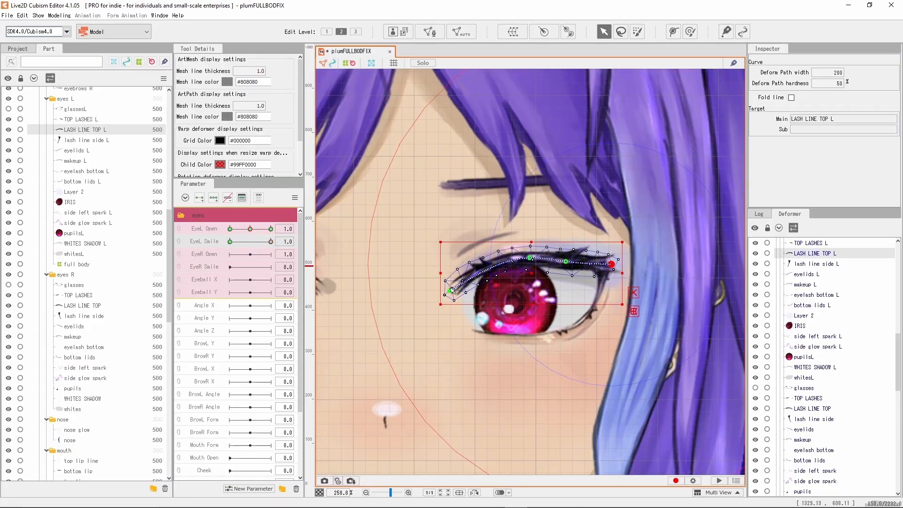
pyautogui.moveTo(450, 290); pyautogui.dragTo(449, 286)
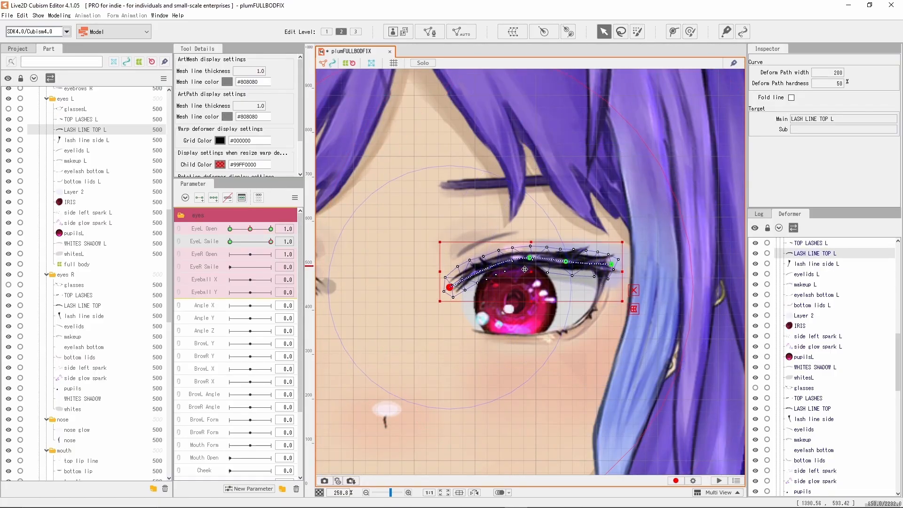
# Select the outer lash cluster of TOP LASHES L and stretch it slightly upward and outward on the open smiling eye.
pyautogui.click(583, 254)
pyautogui.moveTo(661, 196); pyautogui.dragTo(526, 309)
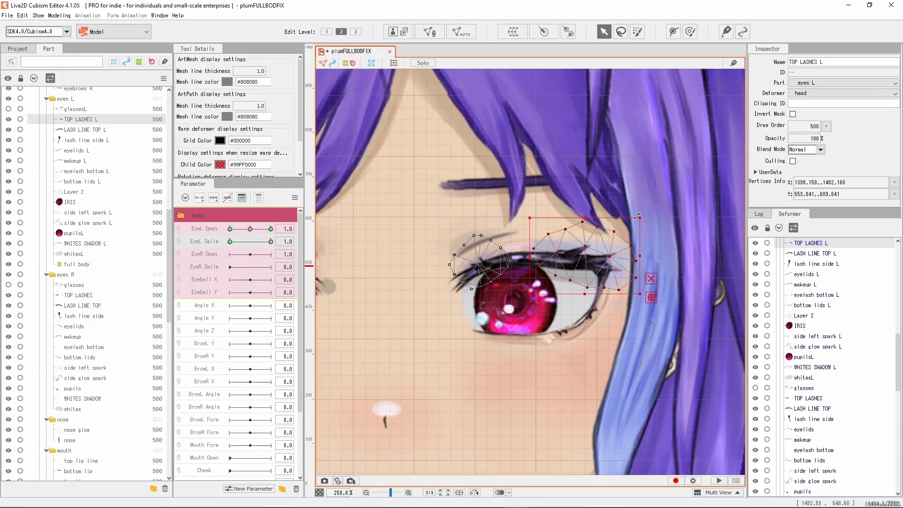
pyautogui.moveTo(641, 215); pyautogui.dragTo(644, 206)
pyautogui.moveTo(250, 229)
pyautogui.mouseDown()
pyautogui.moveTo(280, 214)
pyautogui.moveTo(250, 229)
pyautogui.mouseUp()
# Raise the middle of bottom lids L's deform path and lift eyelash bottom L's mesh to match it on the open smiling eye.
pyautogui.click(541, 342)
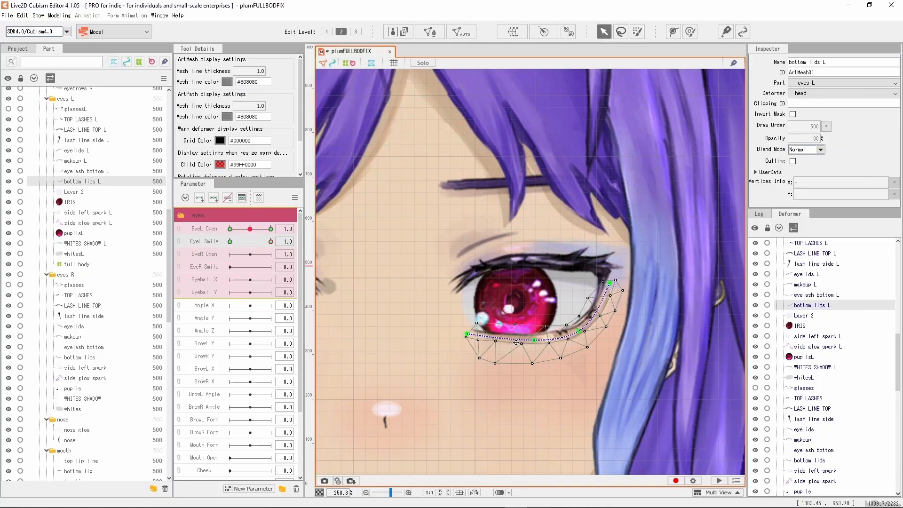
pyautogui.moveTo(534, 339); pyautogui.dragTo(532, 331)
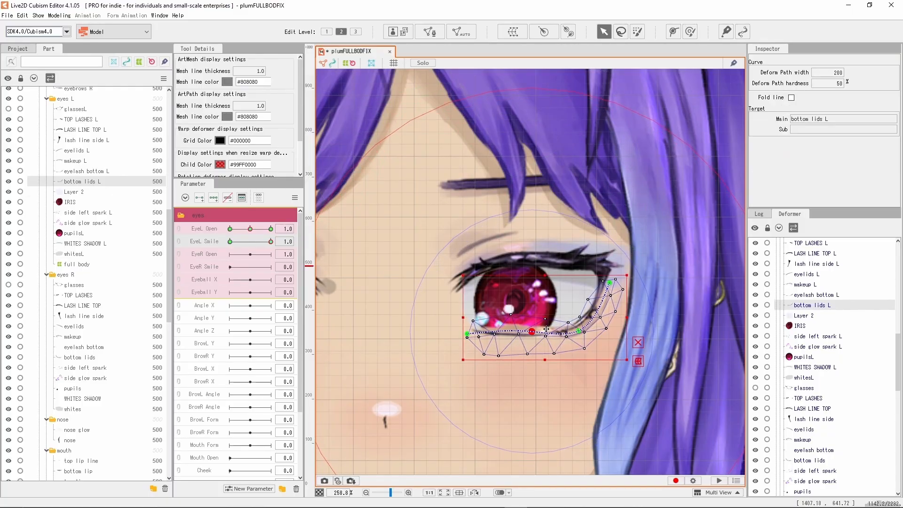
pyautogui.click(92, 139)
pyautogui.click(93, 150)
pyautogui.click(89, 170)
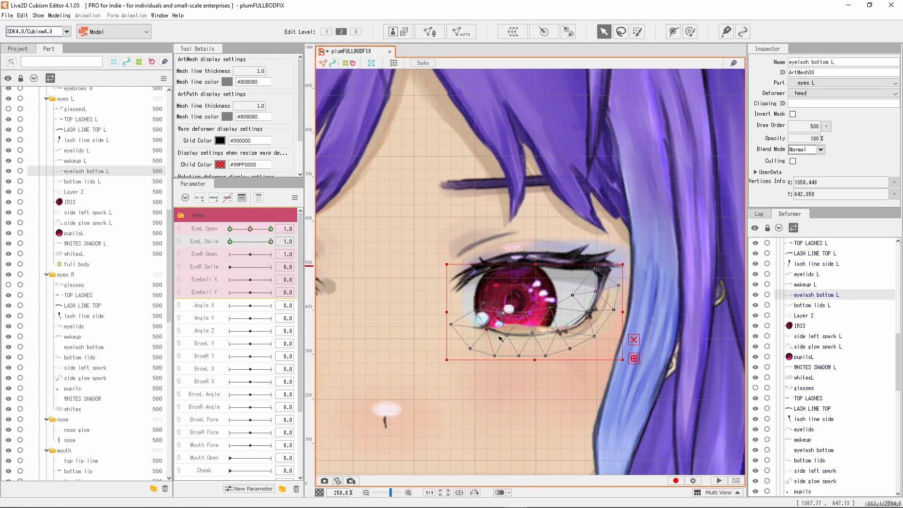
pyautogui.moveTo(507, 336); pyautogui.dragTo(555, 324)
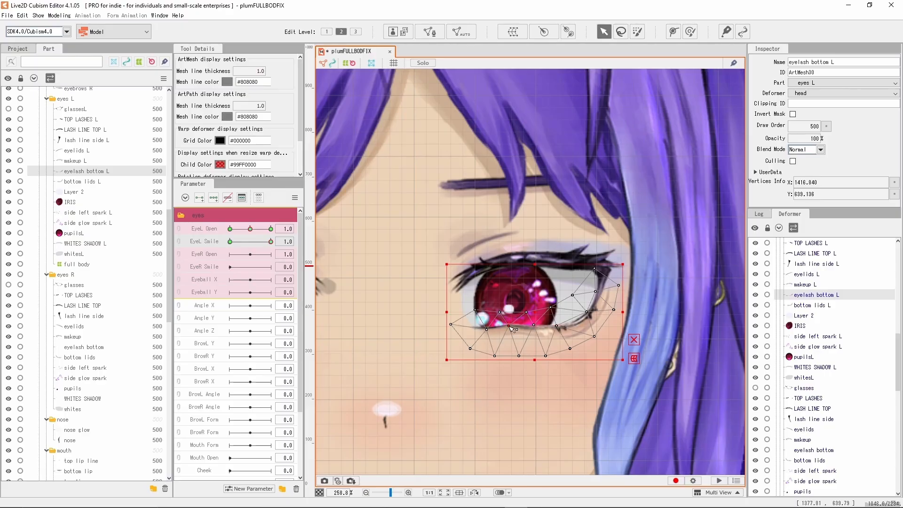
pyautogui.click(548, 339)
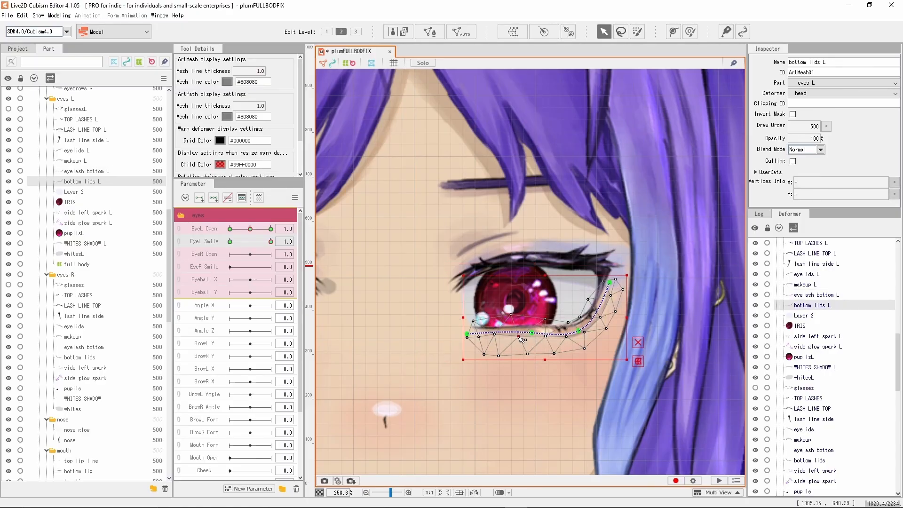
# Check the open left eye on the whole face and up close, comparing EyeL Smile at 1.0 and 0.0.
pyautogui.click(671, 258)
pyautogui.scroll(-6, 668, 268)
pyautogui.click(671, 254)
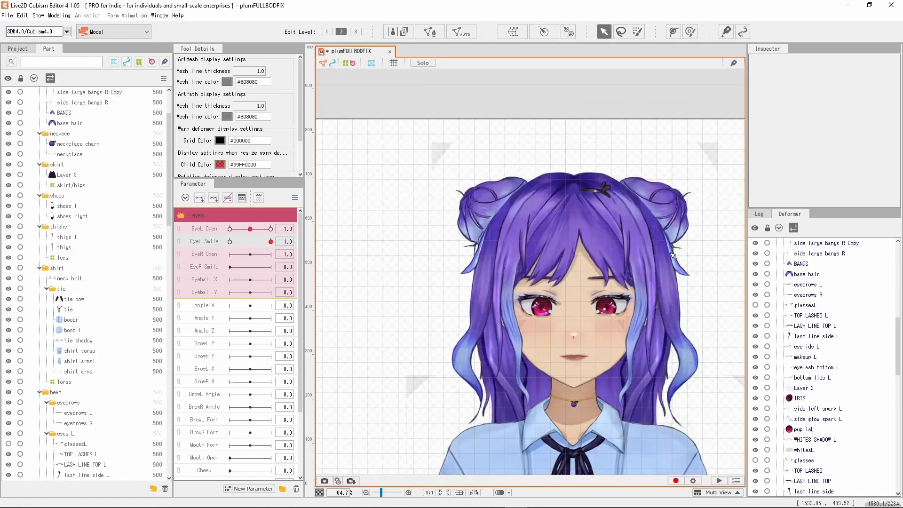
pyautogui.scroll(3, 609, 329)
pyautogui.moveTo(271, 241); pyautogui.dragTo(330, 238)
pyautogui.scroll(4, 637, 242)
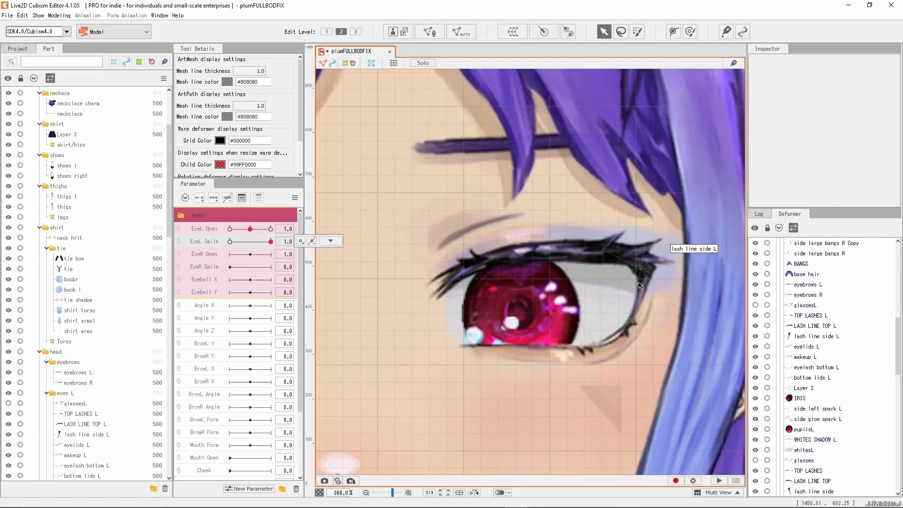
pyautogui.click(644, 284)
pyautogui.scroll(-2, 627, 223)
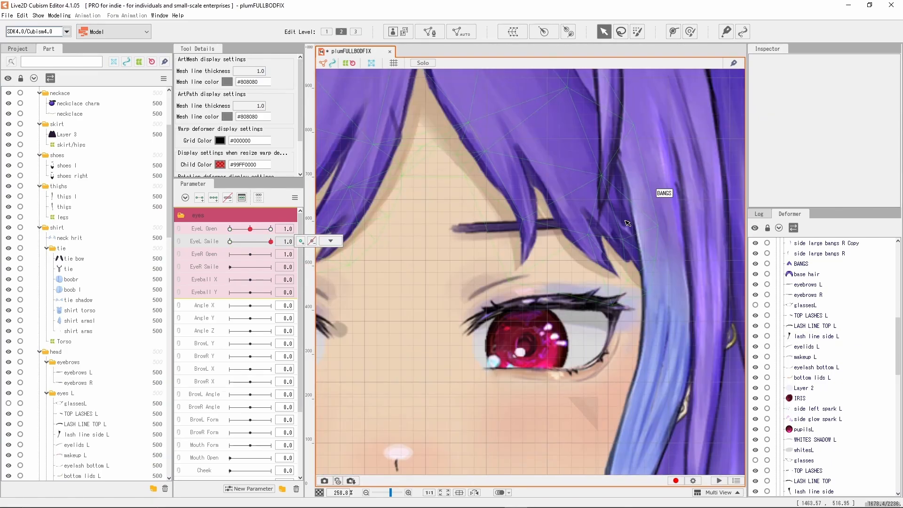
pyautogui.moveTo(270, 241); pyautogui.dragTo(219, 247)
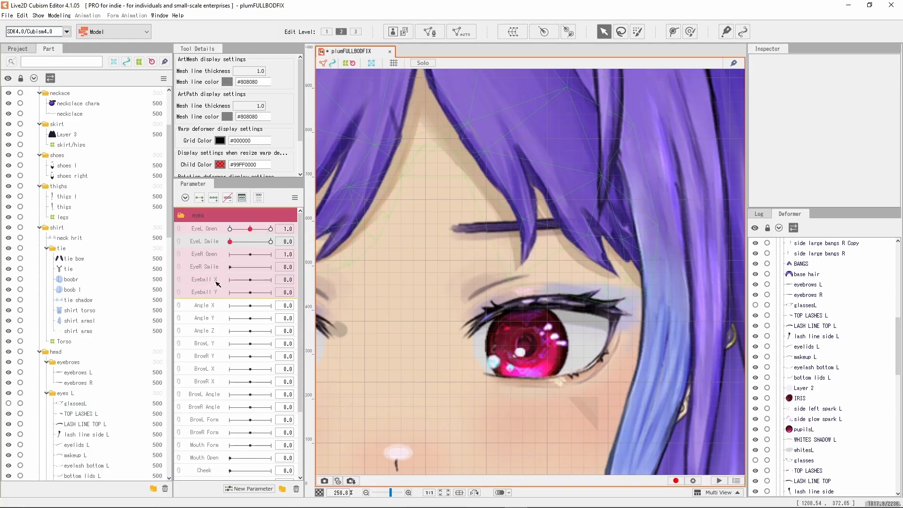
# Create a warp deformer named "eyeball xy" as parent of pupilsL, side glow spark L, side left spark L, IRIS and Layer 2.
pyautogui.click(548, 340)
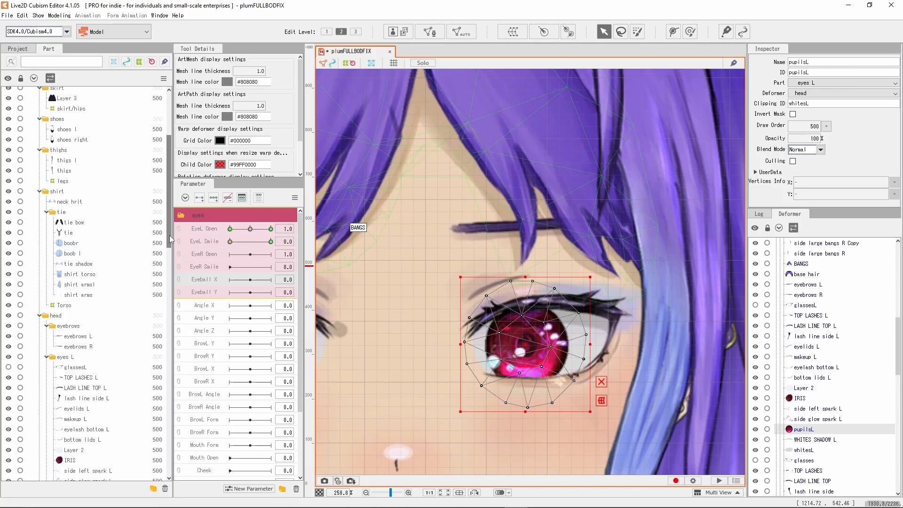
pyautogui.scroll(2, 166, 250)
pyautogui.scroll(-13, 166, 250)
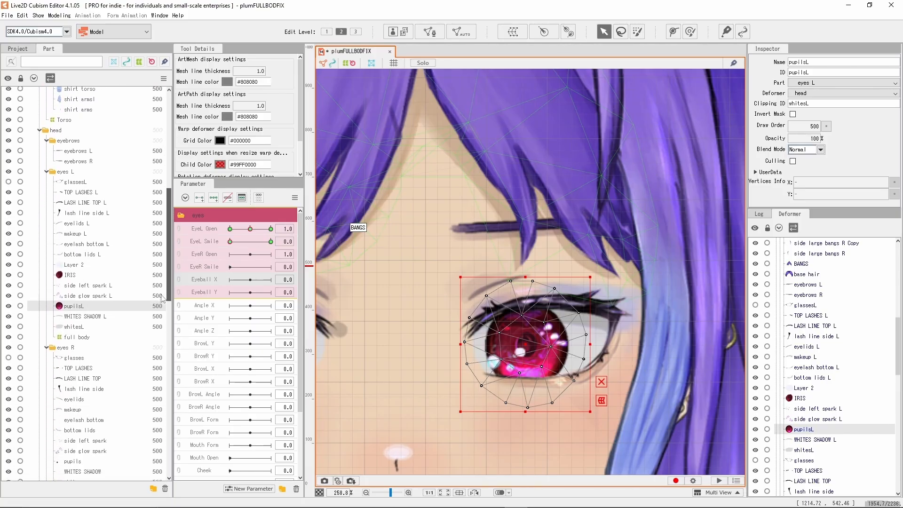
pyautogui.keyDown('ctrl'); pyautogui.click(98, 279); pyautogui.keyUp('ctrl')
pyautogui.keyDown('ctrl'); pyautogui.click(99, 270); pyautogui.keyUp('ctrl')
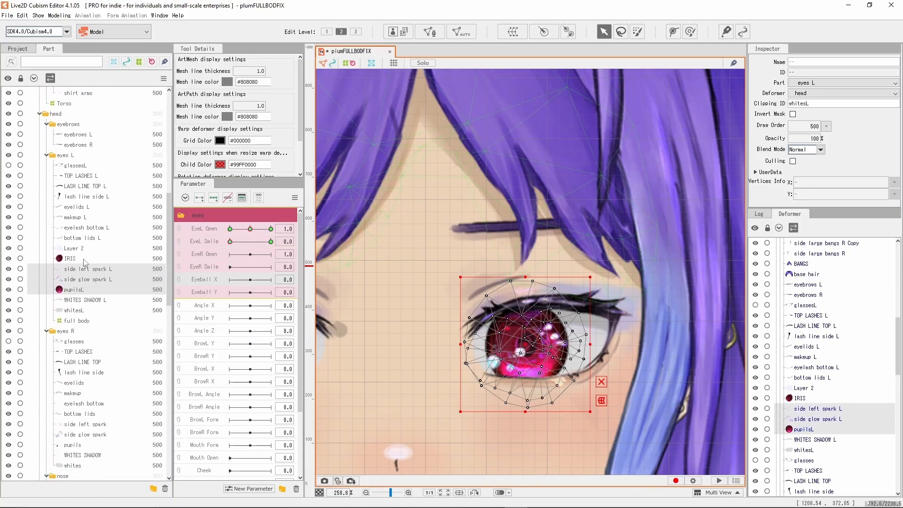
pyautogui.keyDown('ctrl'); pyautogui.click(85, 260); pyautogui.keyUp('ctrl')
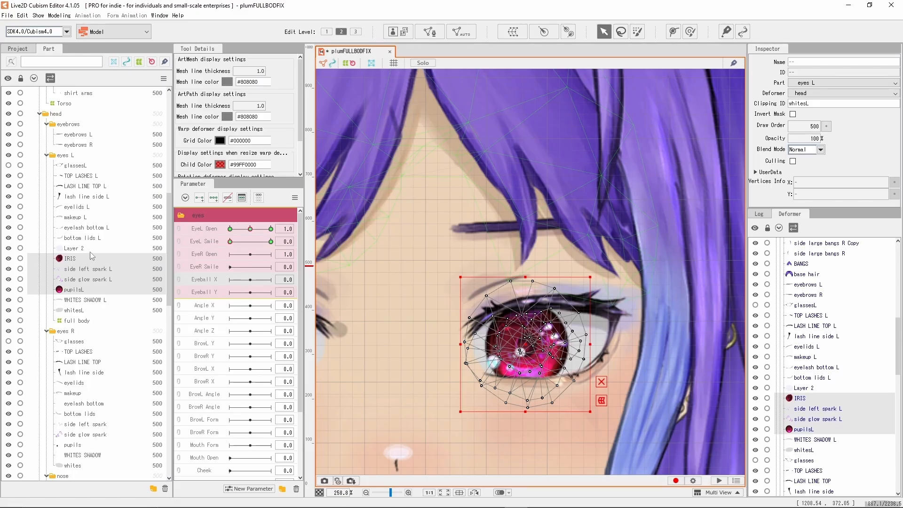
pyautogui.keyDown('ctrl'); pyautogui.click(91, 250); pyautogui.keyUp('ctrl')
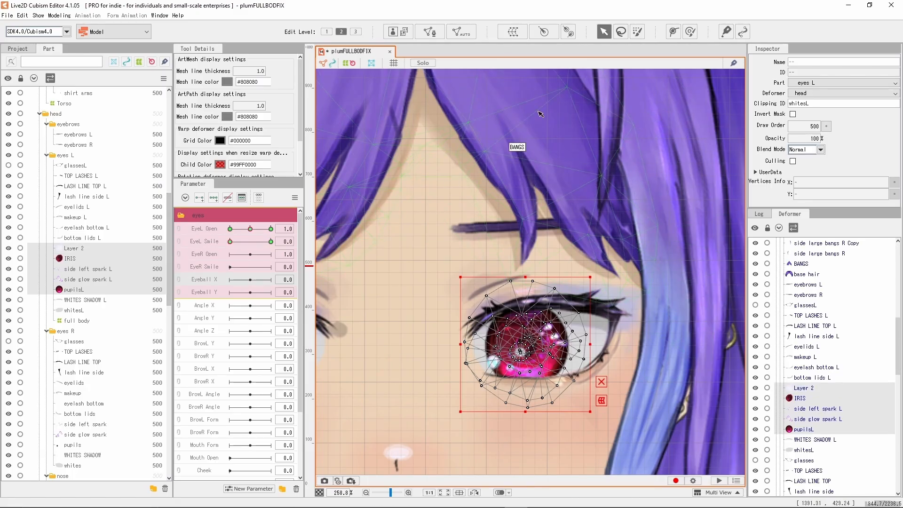
pyautogui.click(513, 31)
pyautogui.click(595, 300)
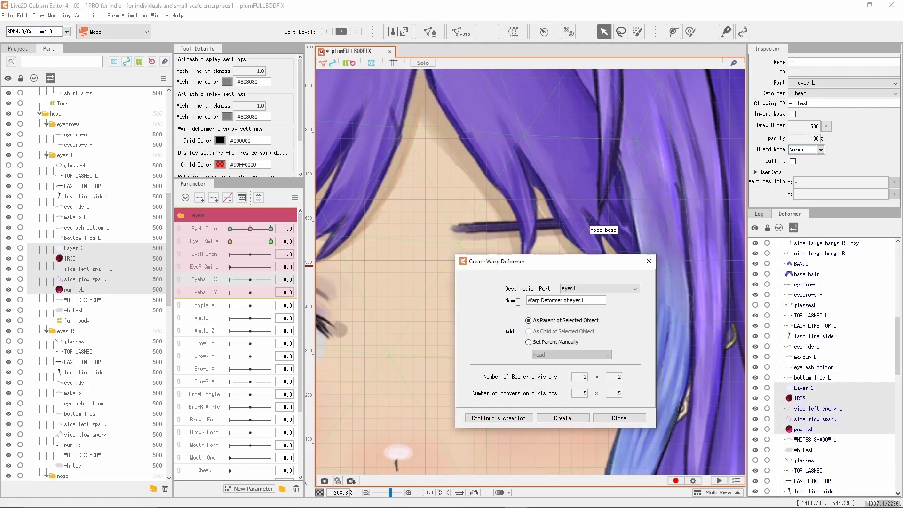
pyautogui.tripleClick(595, 300)
pyautogui.write('eyeball xy')
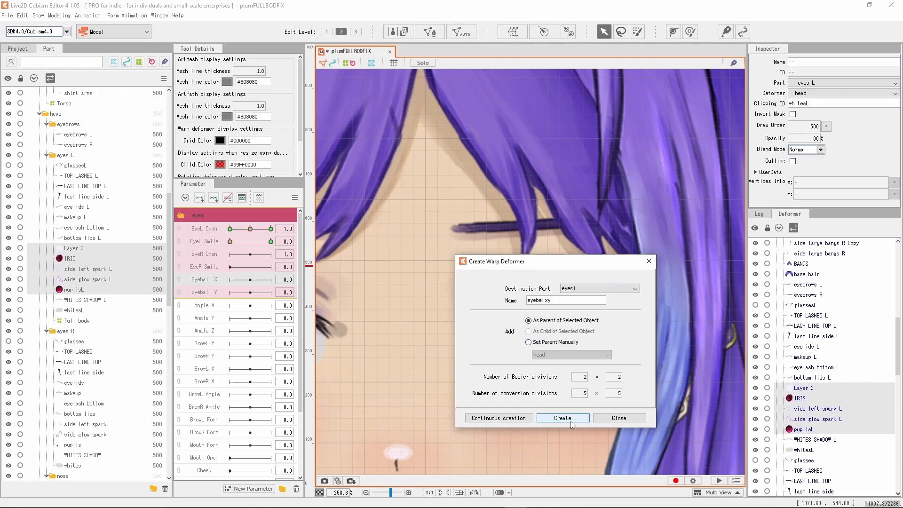
pyautogui.click(562, 418)
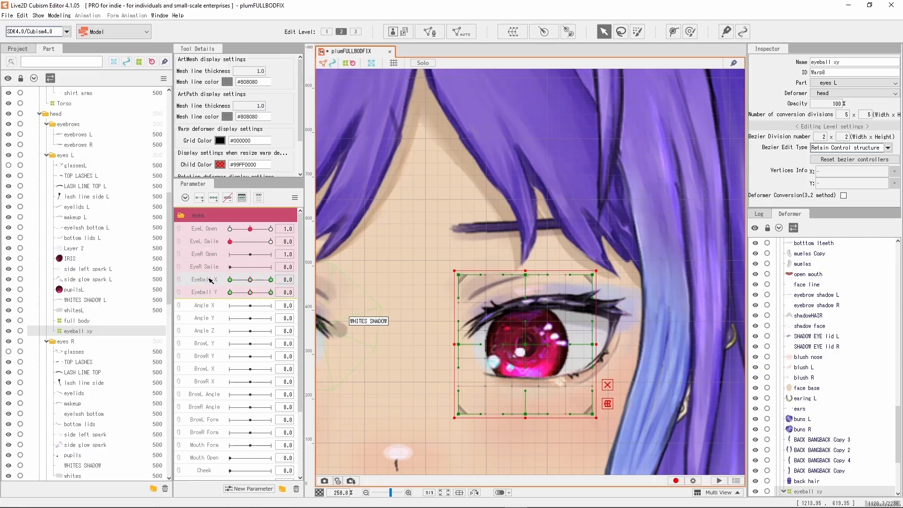
# Shift the eyeball xy deformer to the eye's outer corner at Eyeball X 1.0 and to its inner corner at -1.0.
pyautogui.moveTo(285, 276)
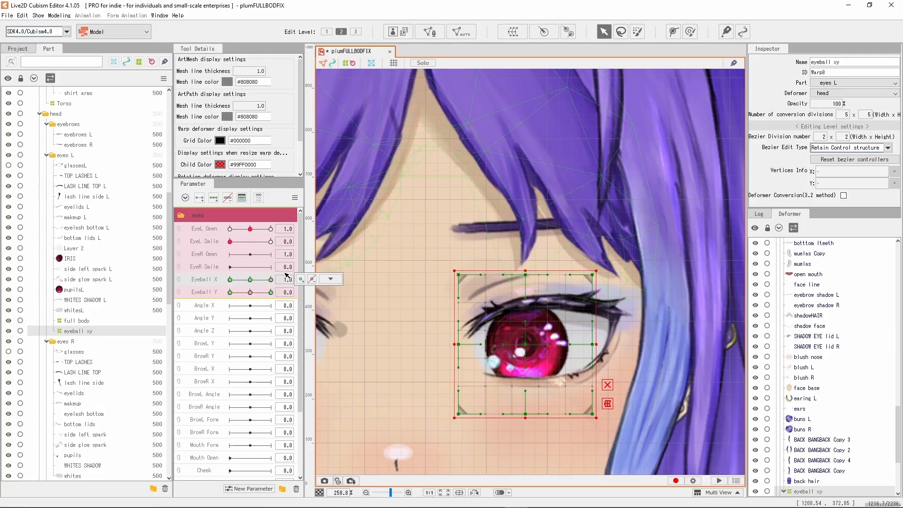
pyautogui.click(330, 278)
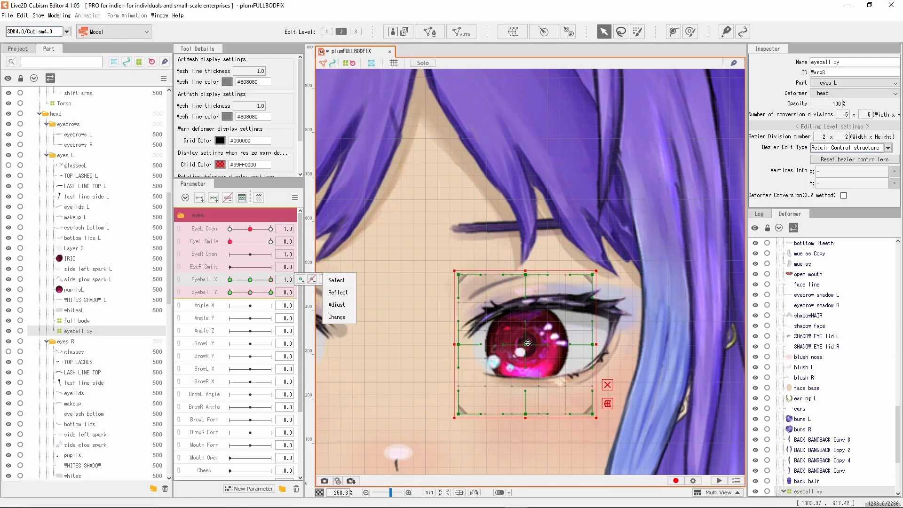
pyautogui.moveTo(527, 343); pyautogui.dragTo(579, 333)
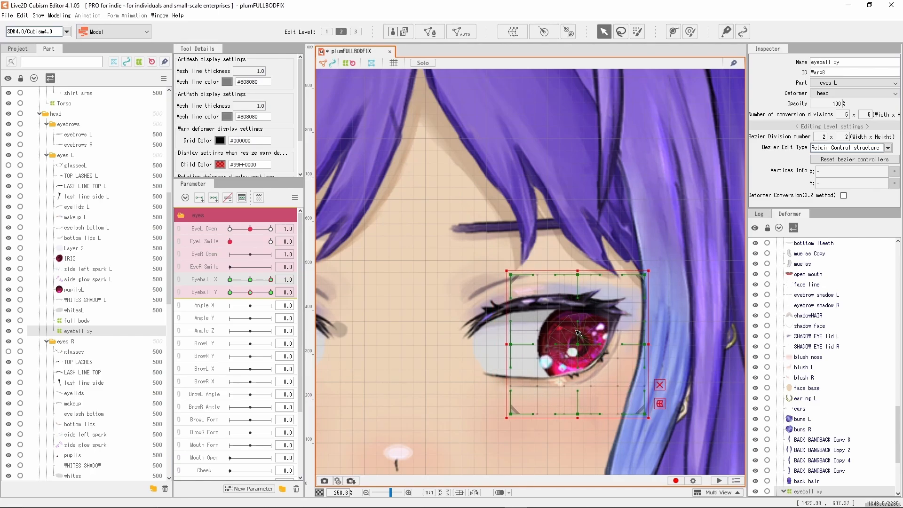
pyautogui.moveTo(270, 279); pyautogui.dragTo(230, 280)
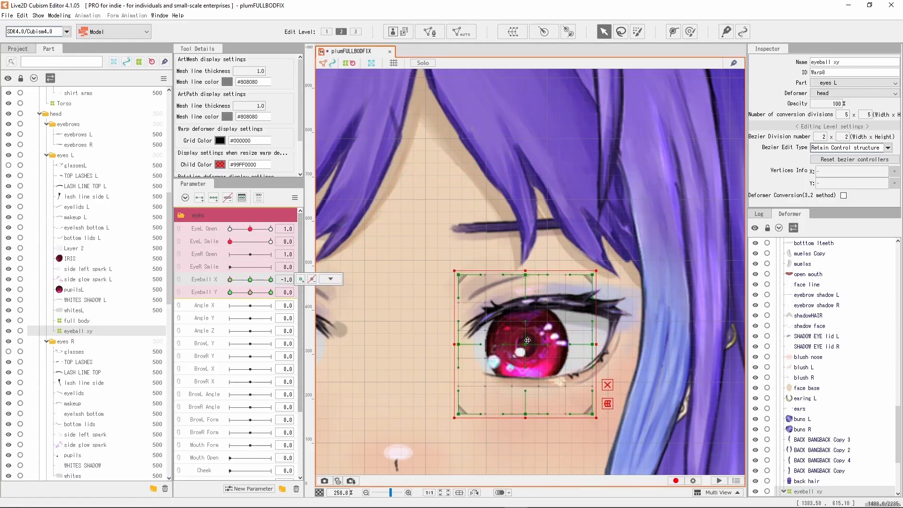
pyautogui.moveTo(527, 343); pyautogui.dragTo(495, 344)
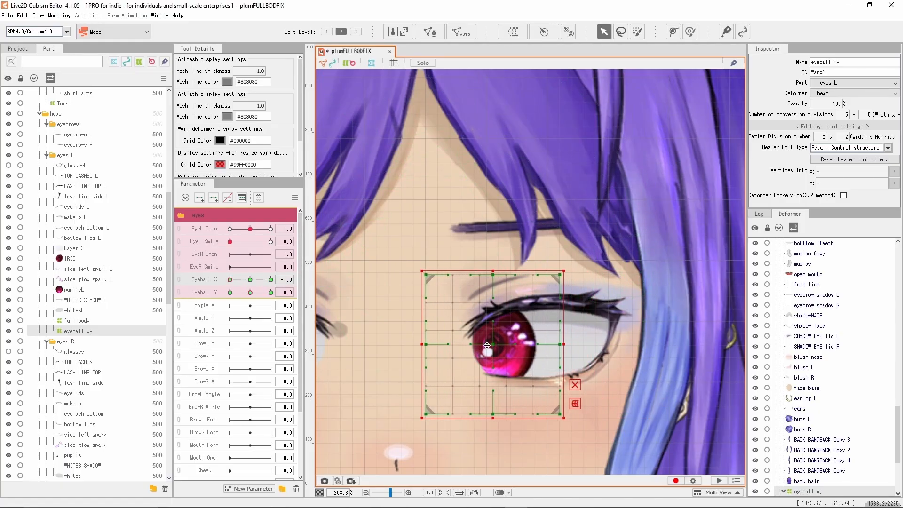
# With Eyeball X at 1.0, shift IRIS slightly back toward the centre of the eye.
pyautogui.moveTo(230, 280); pyautogui.dragTo(347, 292)
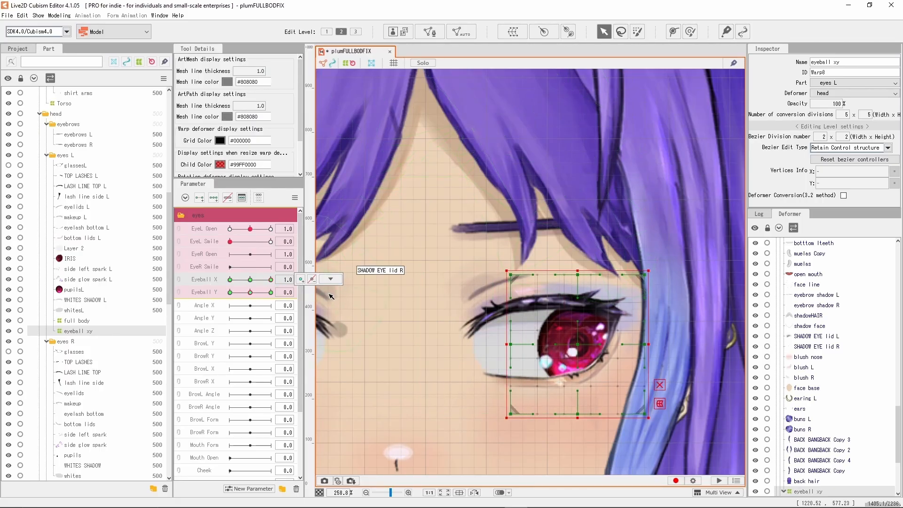
pyautogui.click(92, 259)
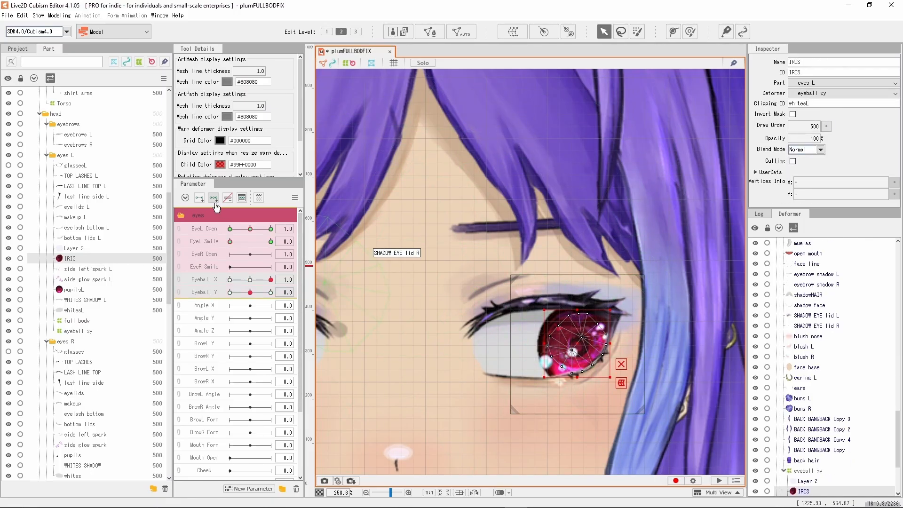
pyautogui.moveTo(266, 284)
pyautogui.mouseDown()
pyautogui.moveTo(208, 281)
pyautogui.moveTo(274, 282)
pyautogui.mouseUp()
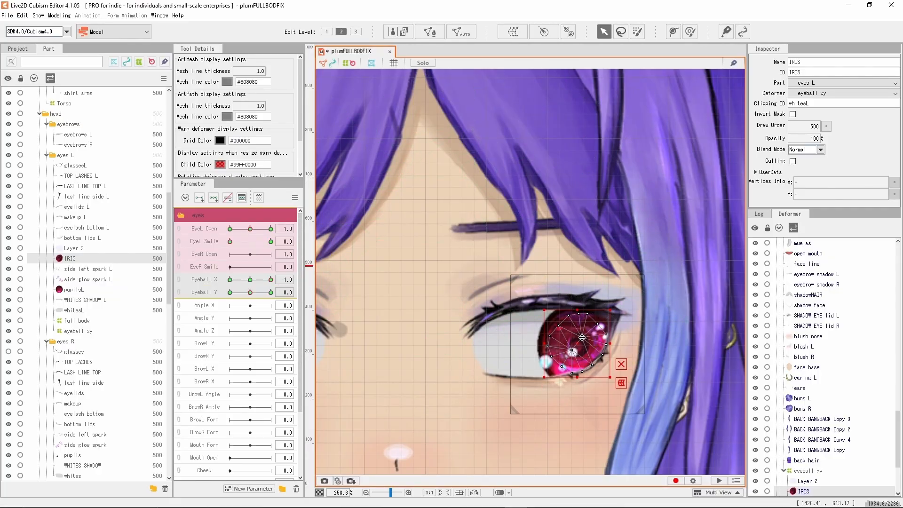
pyautogui.moveTo(582, 338); pyautogui.dragTo(577, 337)
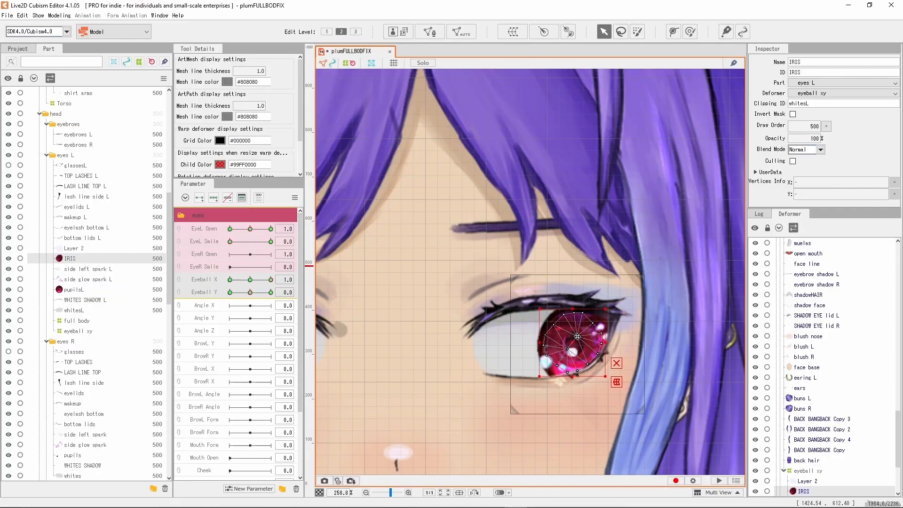
pyautogui.click(616, 363)
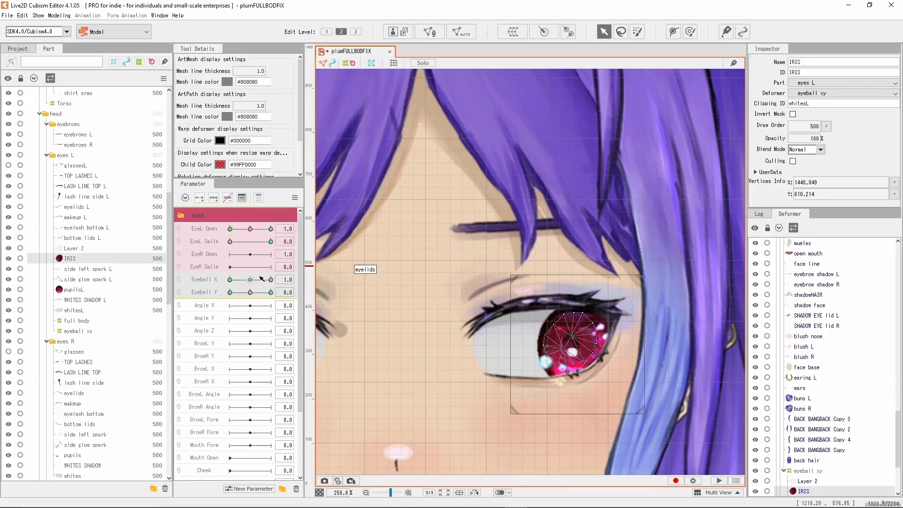
# With Eyeball X at -1.0, shift IRIS slightly back toward the centre of the eye.
pyautogui.moveTo(270, 280); pyautogui.dragTo(227, 282)
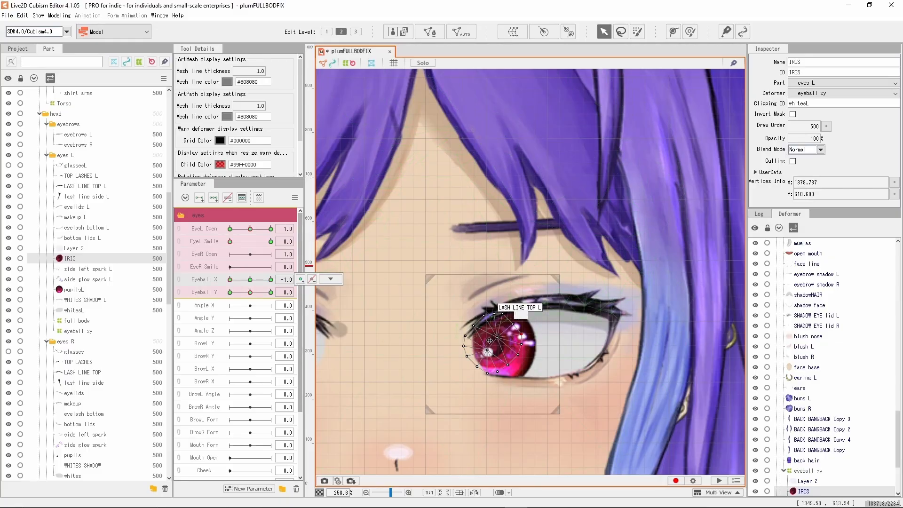
pyautogui.moveTo(498, 343); pyautogui.dragTo(504, 343)
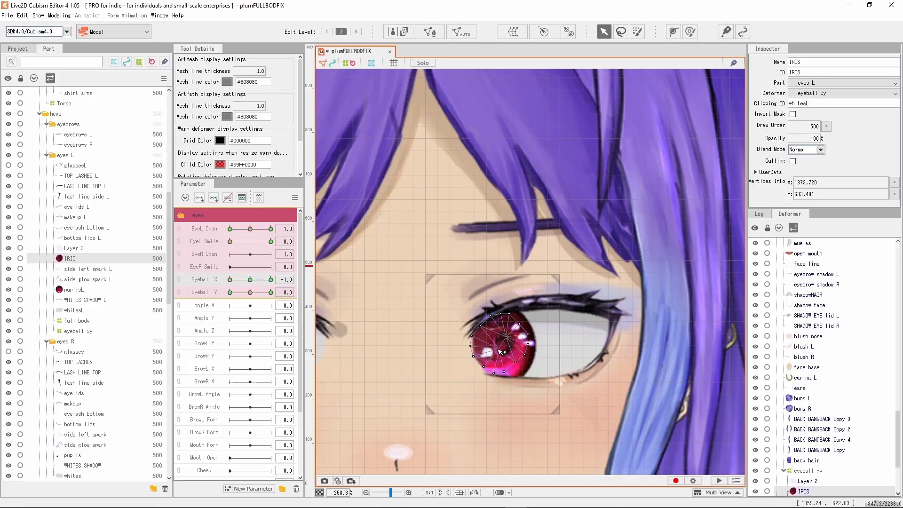
pyautogui.moveTo(237, 280)
pyautogui.mouseDown()
pyautogui.moveTo(272, 284)
pyautogui.moveTo(222, 290)
pyautogui.moveTo(274, 287)
pyautogui.moveTo(228, 286)
pyautogui.moveTo(279, 276)
pyautogui.moveTo(224, 287)
pyautogui.mouseUp()
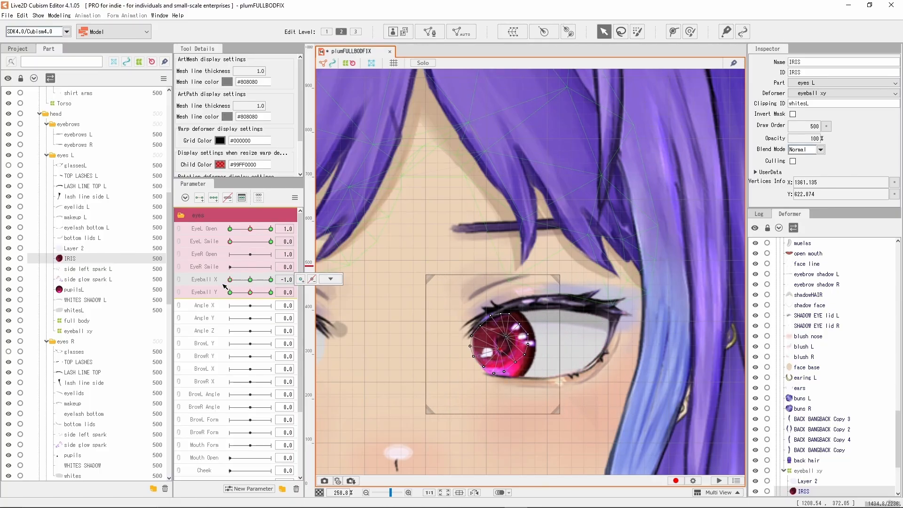
pyautogui.press('Left')
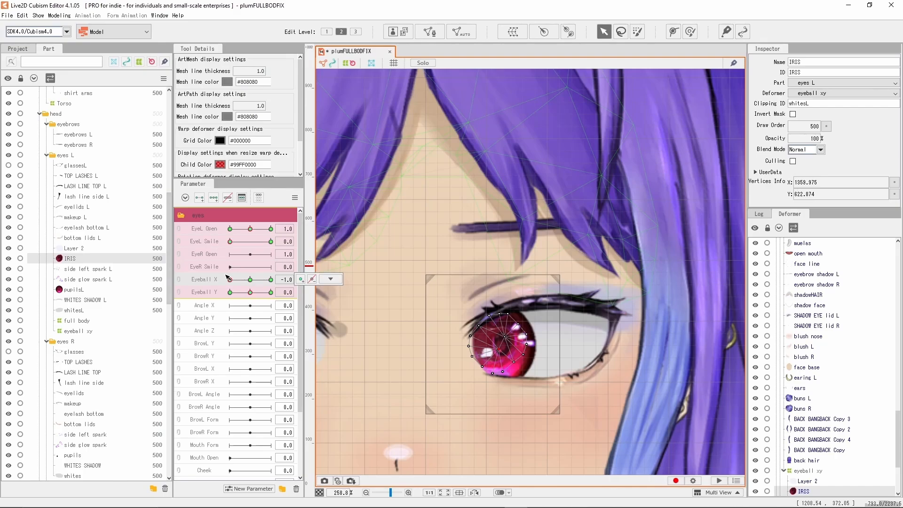
# With Eyeball X at 1.0, pull the eyeball xy deformer's centre and inner-edge middle points slightly toward the outer corner.
pyautogui.moveTo(235, 278); pyautogui.dragTo(280, 277)
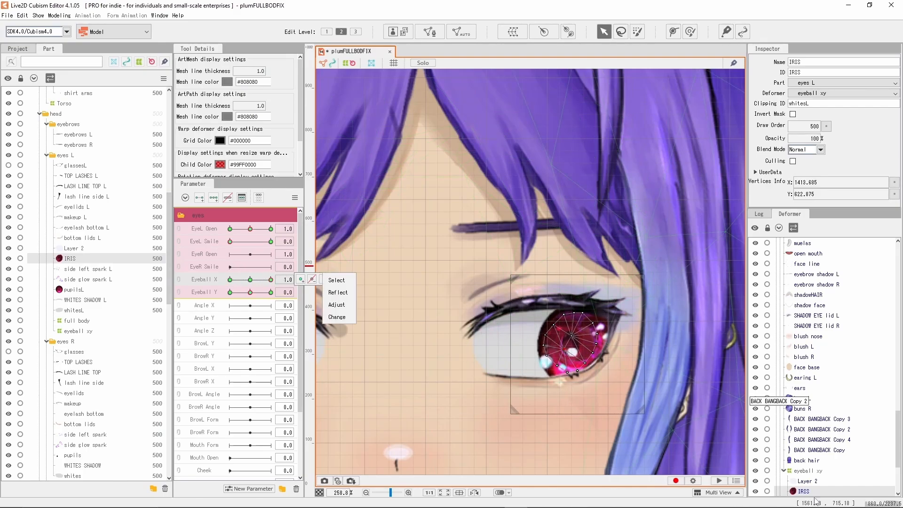
pyautogui.click(839, 470)
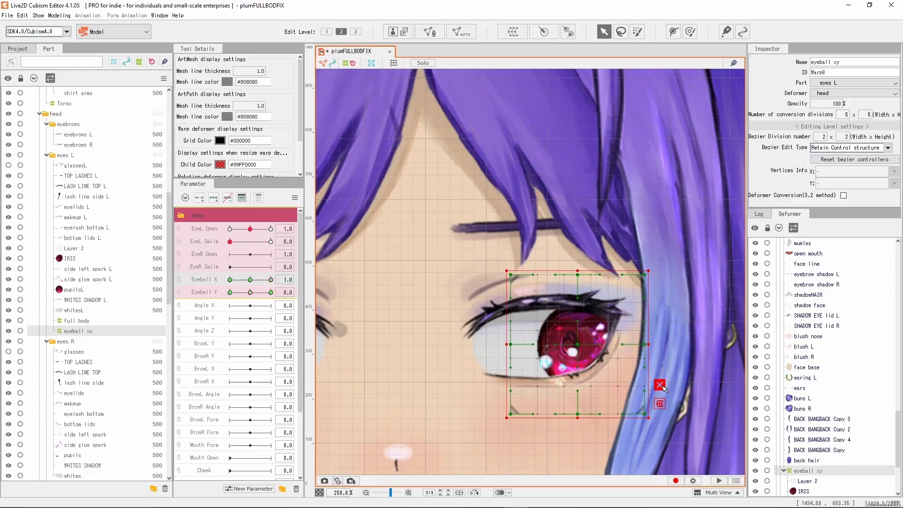
pyautogui.moveTo(577, 344); pyautogui.dragTo(585, 344)
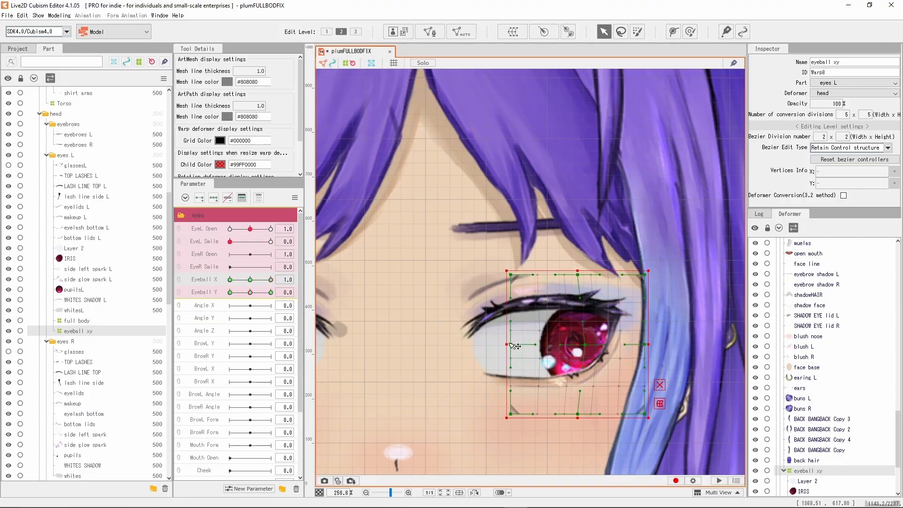
pyautogui.moveTo(510, 345); pyautogui.dragTo(519, 344)
# Set Eyeball X to -1.0 and hide the eyeball xy deformer's bounding box to expose its control points.
pyautogui.moveTo(261, 281); pyautogui.dragTo(230, 281)
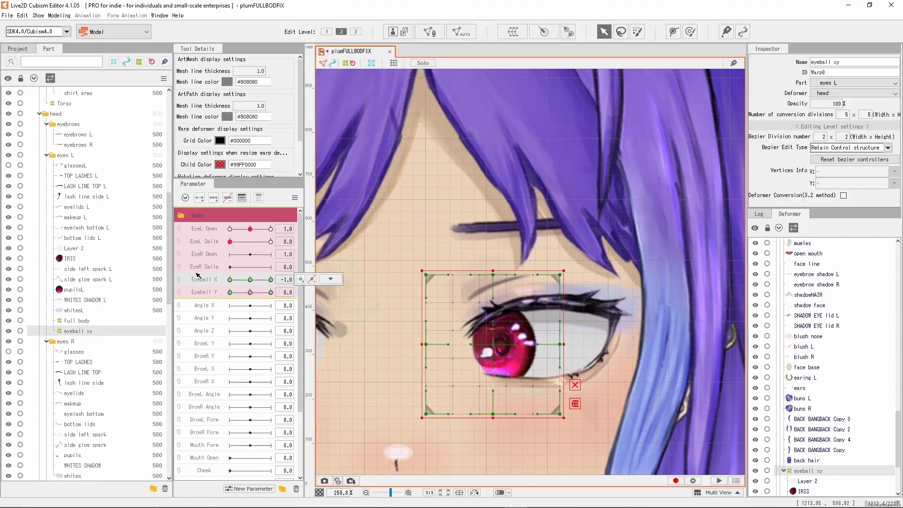
pyautogui.click(576, 389)
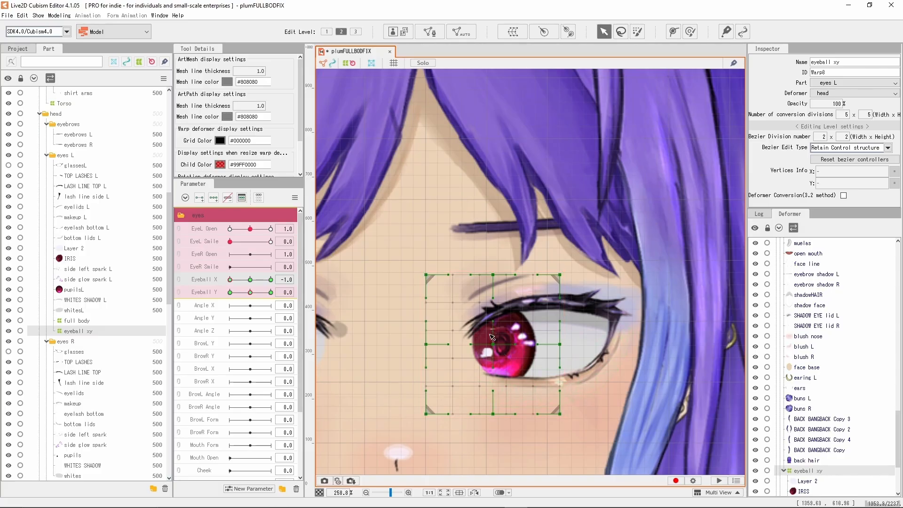
# Nudge the eyeball xy deformer's centre point toward the nose at Eyeball X -1.0 and its inner-edge midpoint inward at Eyeball X 1.0.
pyautogui.moveTo(495, 345); pyautogui.dragTo(490, 347)
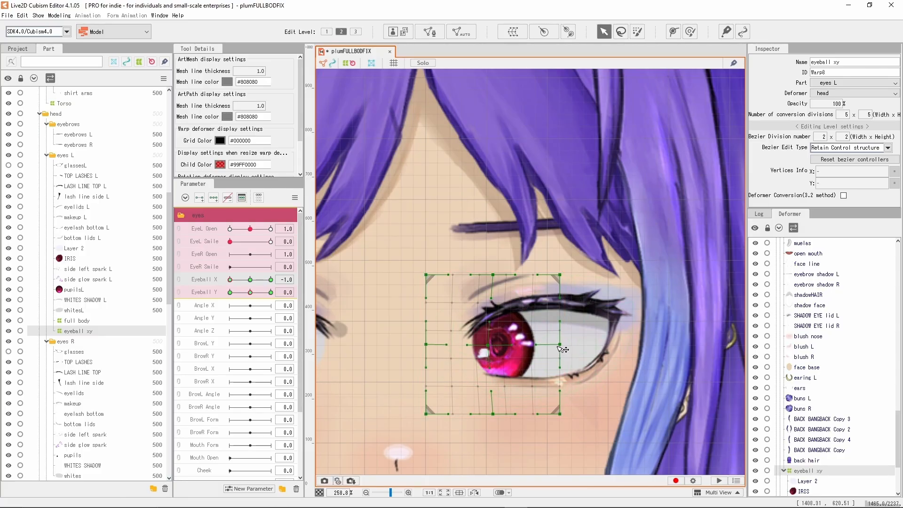
pyautogui.moveTo(230, 280); pyautogui.dragTo(278, 269)
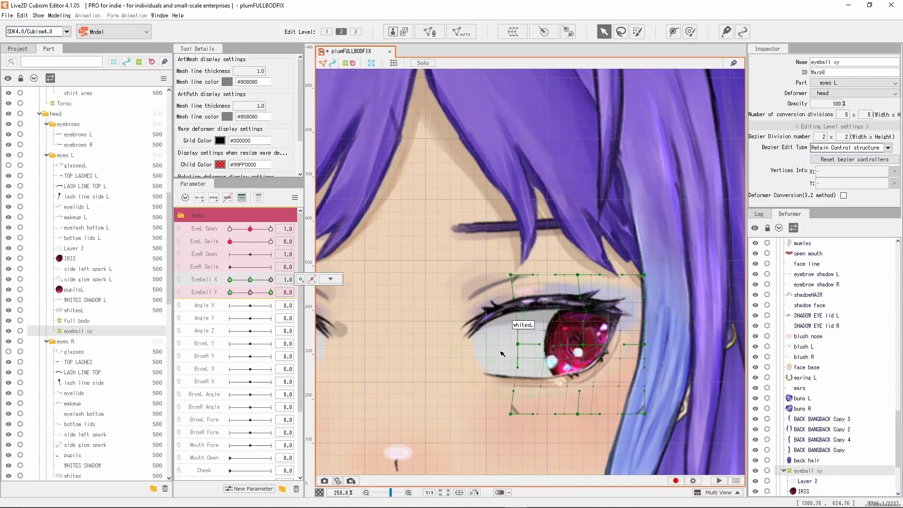
pyautogui.moveTo(521, 347); pyautogui.dragTo(525, 347)
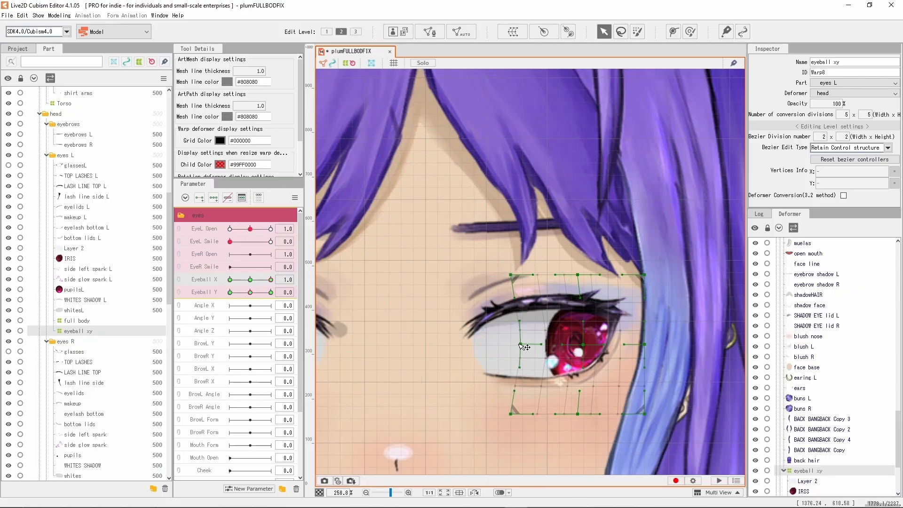
# At Eyeball X -1.0, pull the outer edge of the eyeball xy warp deformer inward at its midpoint and both corners.
pyautogui.moveTo(270, 280); pyautogui.dragTo(198, 277)
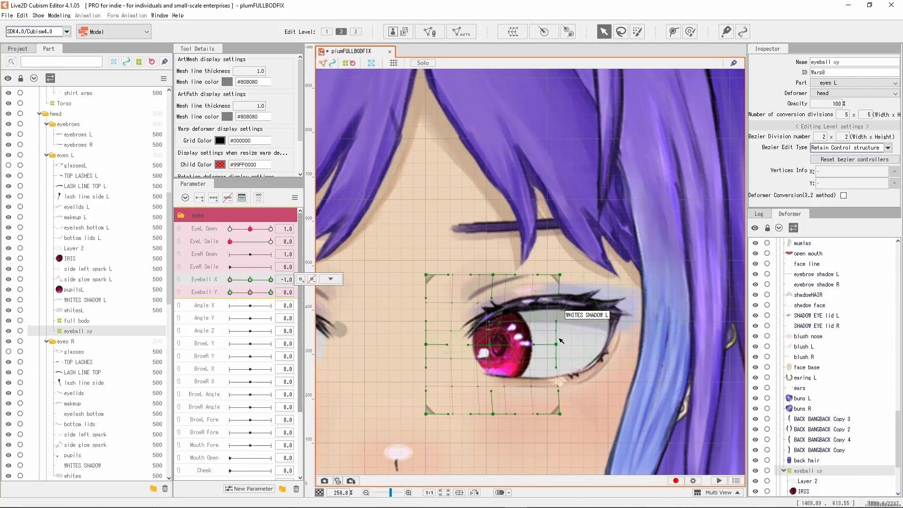
pyautogui.moveTo(560, 344); pyautogui.dragTo(550, 344)
pyautogui.moveTo(559, 275); pyautogui.dragTo(554, 276)
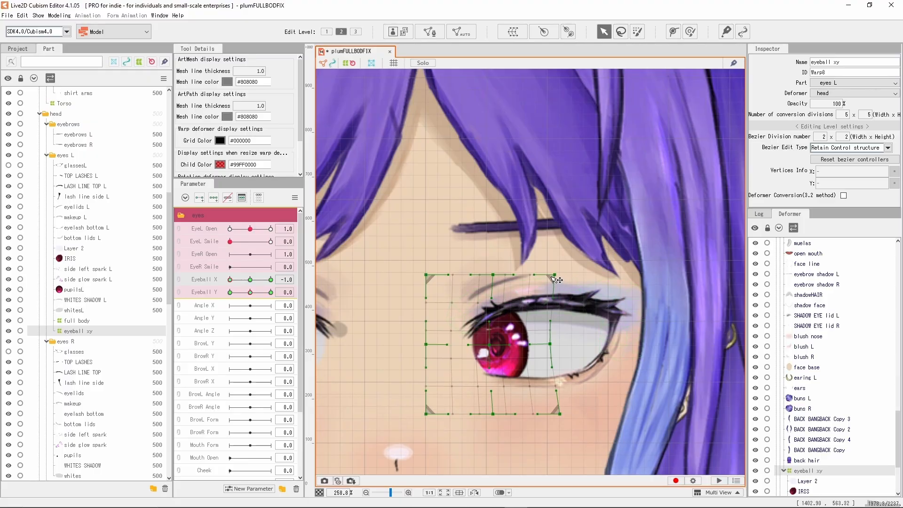
pyautogui.moveTo(559, 414); pyautogui.dragTo(553, 414)
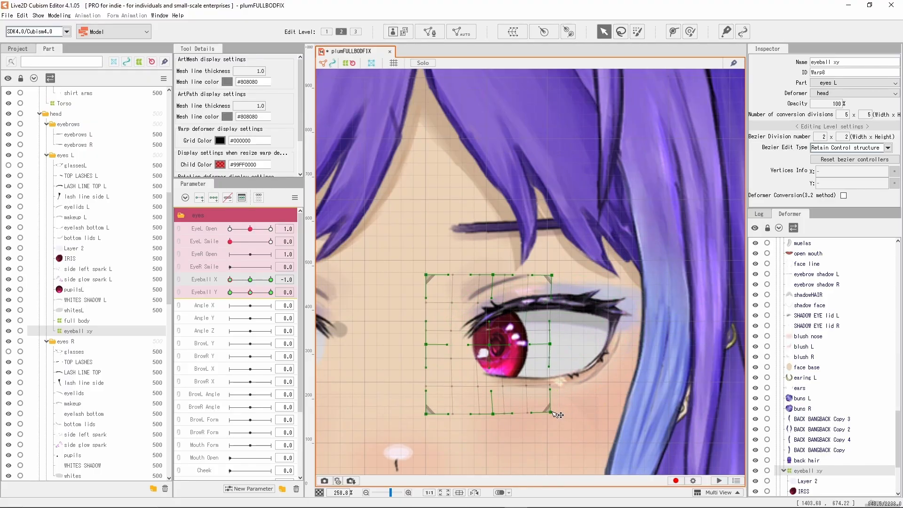
# At Eyeball X 1.0, pull both corners on the nose side of the eyeball xy warp deformer inward.
pyautogui.moveTo(230, 279); pyautogui.dragTo(272, 280)
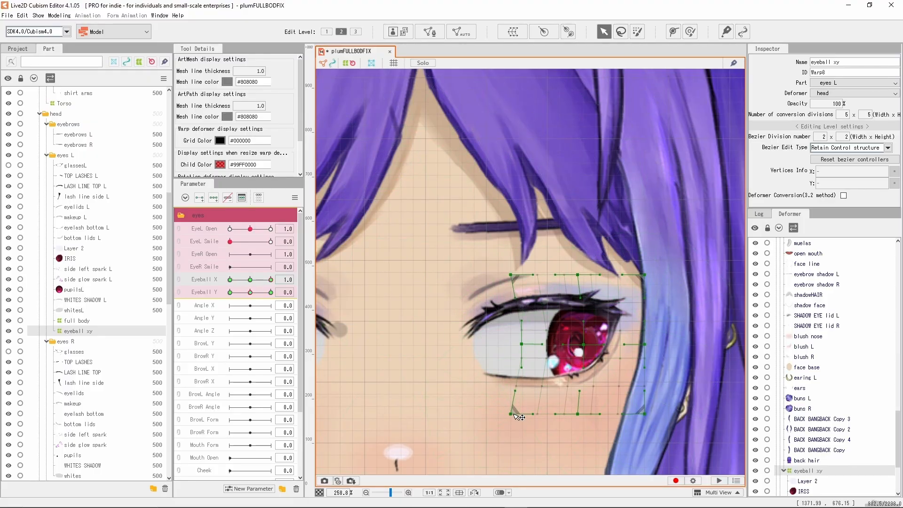
pyautogui.moveTo(511, 414); pyautogui.dragTo(520, 412)
pyautogui.moveTo(511, 275); pyautogui.dragTo(519, 274)
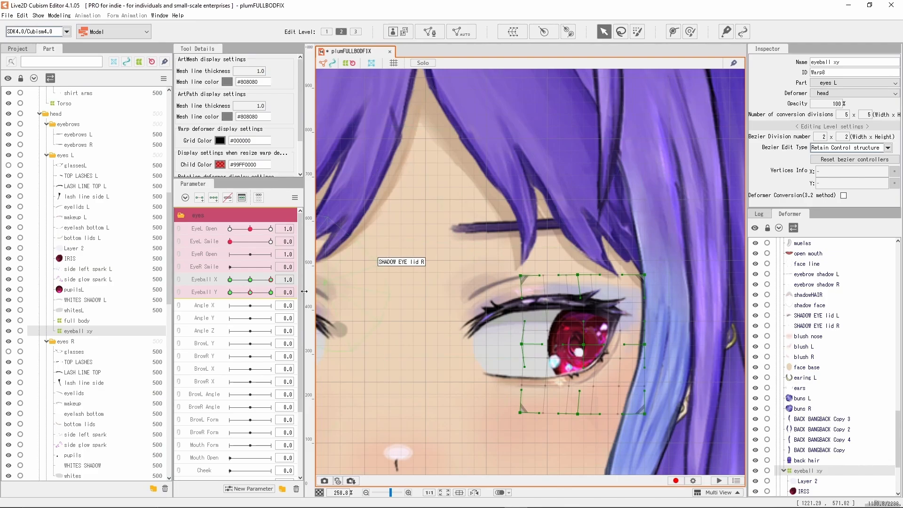
# With Eyeball X at 0.0, move the eyeball xy deformer up at Eyeball Y 1.0 and down at Eyeball Y -1.0.
pyautogui.moveTo(271, 279); pyautogui.dragTo(250, 266)
pyautogui.moveTo(250, 292); pyautogui.dragTo(278, 302)
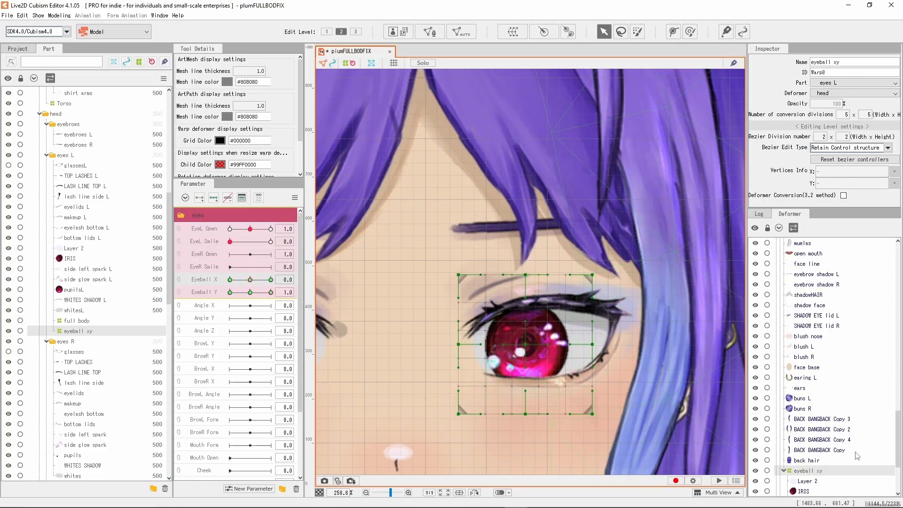
pyautogui.click(856, 470)
pyautogui.moveTo(525, 345); pyautogui.dragTo(527, 317)
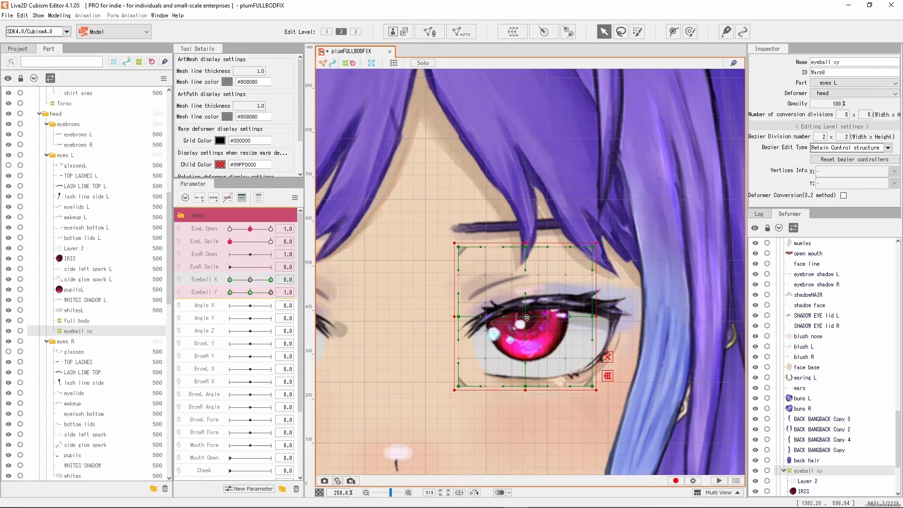
pyautogui.moveTo(271, 292); pyautogui.dragTo(229, 293)
pyautogui.moveTo(522, 348); pyautogui.dragTo(523, 373)
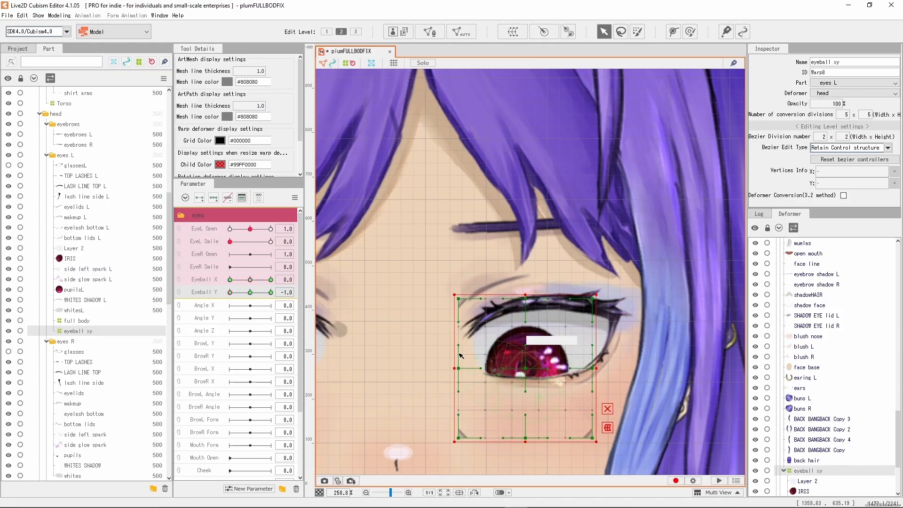
# Shift and flatten the IRIS mesh upward at Eyeball Y -1.0, and move it slightly down at Eyeball Y 1.0.
pyautogui.click(75, 258)
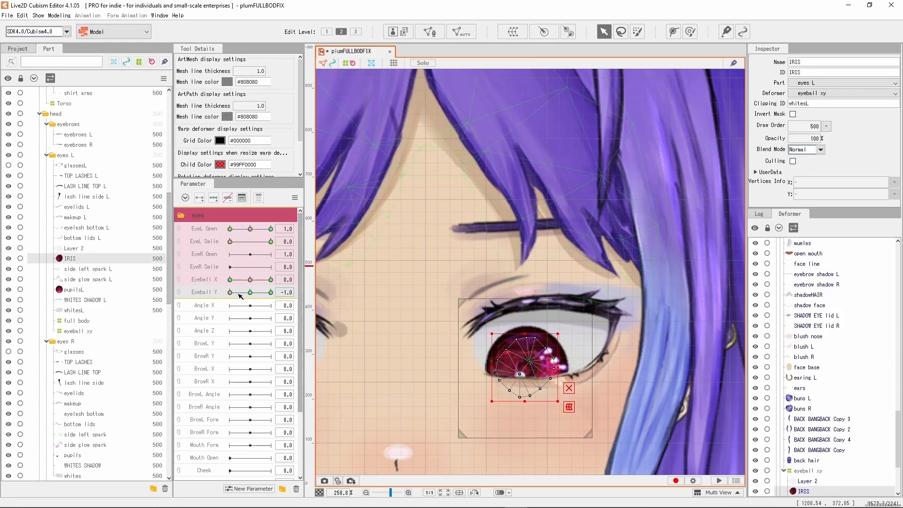
pyautogui.moveTo(524, 365); pyautogui.dragTo(524, 357)
pyautogui.moveTo(520, 389); pyautogui.dragTo(520, 385)
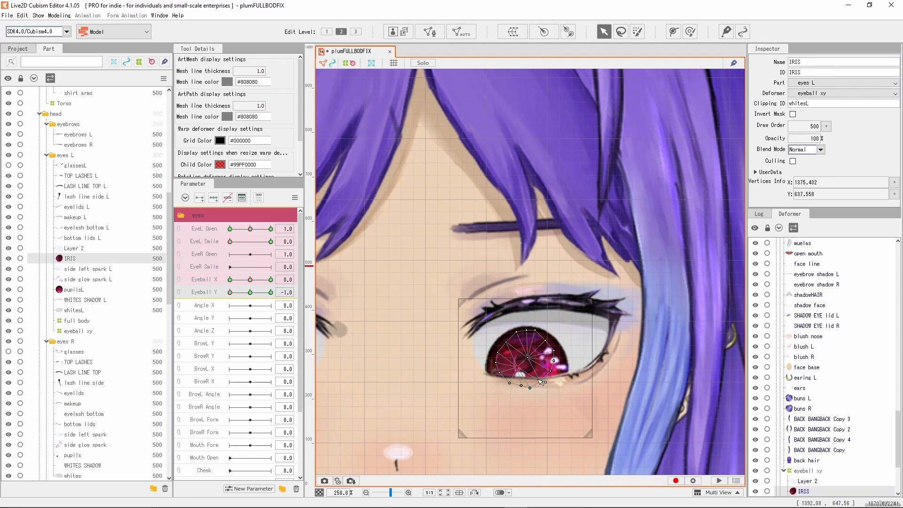
pyautogui.moveTo(230, 293); pyautogui.dragTo(277, 312)
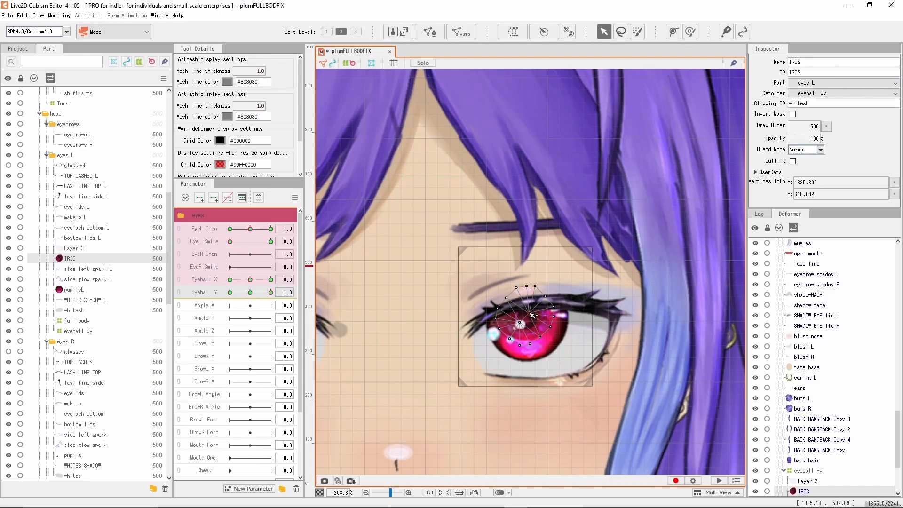
pyautogui.click(534, 332)
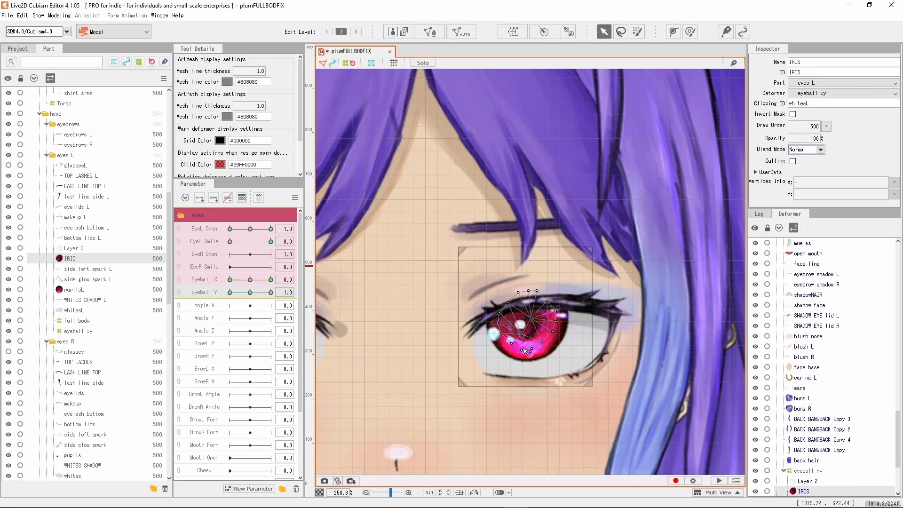
# Link Eyeball X and Eyeball Y and preview the combined eye movement around the neutral pose.
pyautogui.click(178, 286)
pyautogui.click(258, 289)
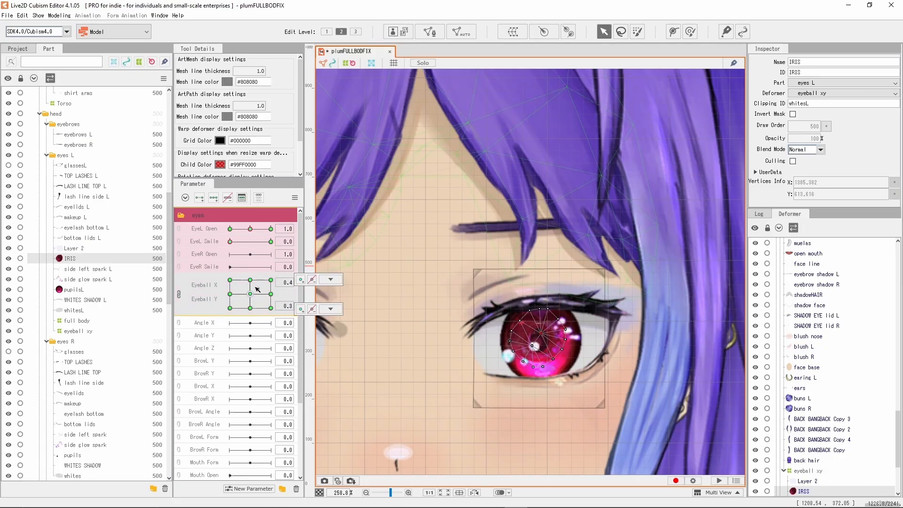
pyautogui.moveTo(257, 289); pyautogui.dragTo(249, 292)
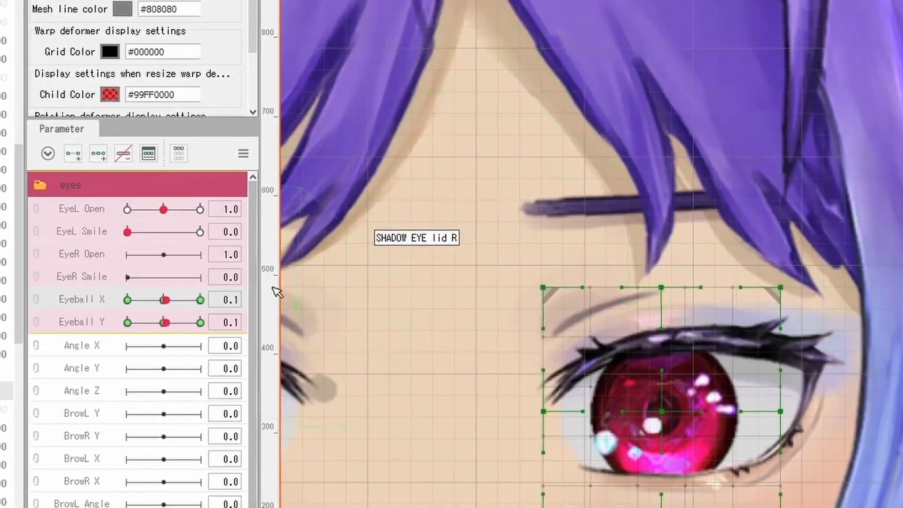
# Automatically generate the four-cornered shapes for the eyeball xy deformer and check the pose at Eyeball X -1.0, Eyeball Y -1.0.
pyautogui.click(295, 198)
pyautogui.click(374, 259)
pyautogui.click(675, 356)
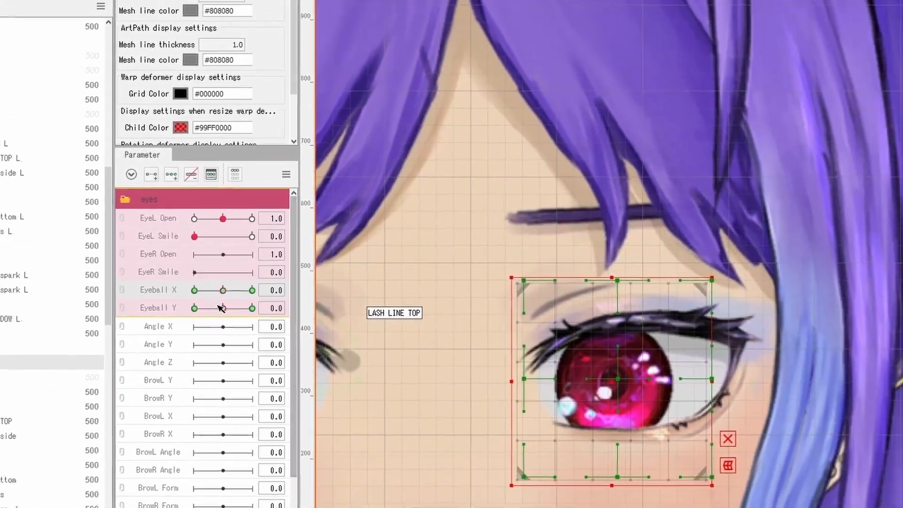
pyautogui.moveTo(152, 328); pyautogui.dragTo(83, 329)
pyautogui.moveTo(235, 285); pyautogui.dragTo(208, 285)
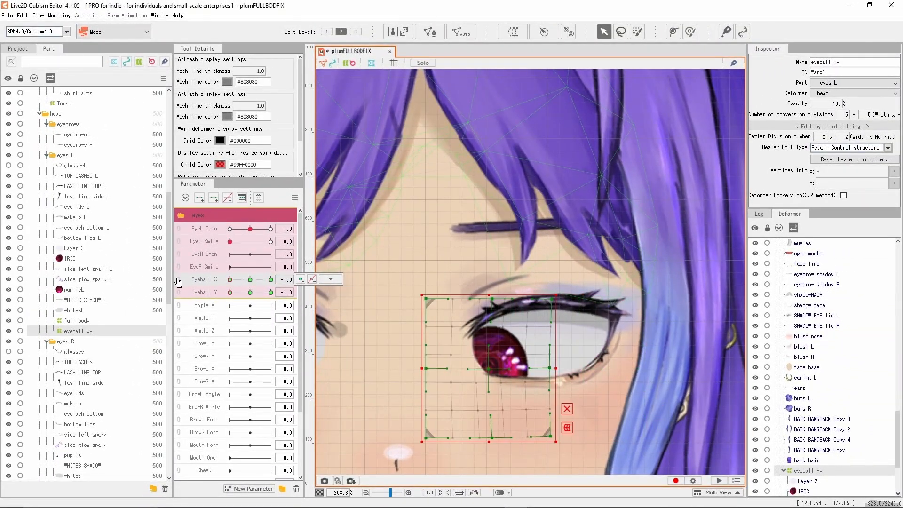
# Link Eyeball X and Eyeball Y and adjust the IRIS mesh at the corner poses 1.0/-1.0, -1.0/-1.0 and -1.0/1.0.
pyautogui.click(146, 286)
pyautogui.moveTo(209, 321); pyautogui.dragTo(270, 308)
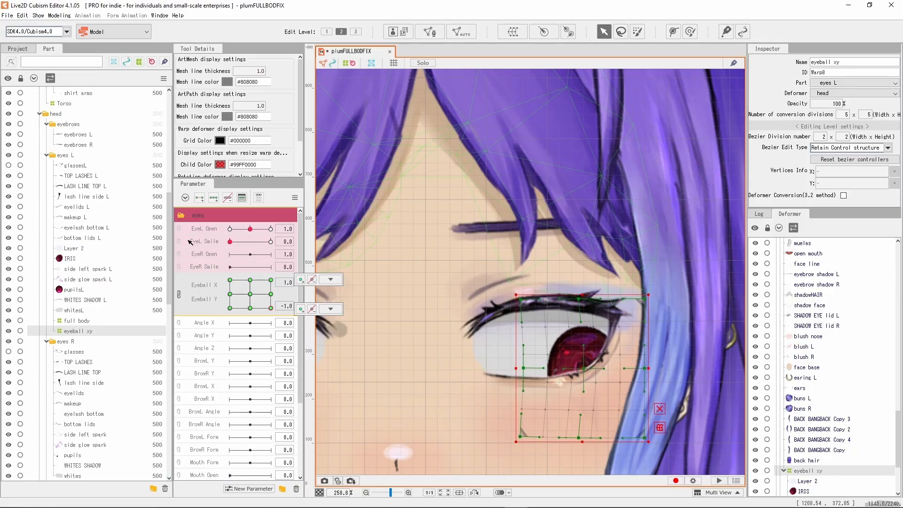
pyautogui.click(540, 361)
pyautogui.moveTo(602, 391); pyautogui.dragTo(595, 383)
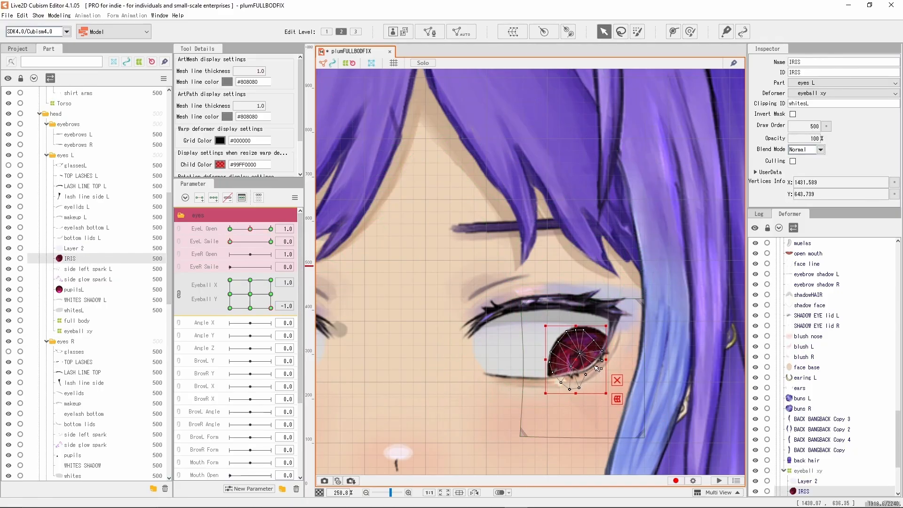
pyautogui.moveTo(270, 308); pyautogui.dragTo(204, 319)
pyautogui.moveTo(483, 396); pyautogui.dragTo(486, 380)
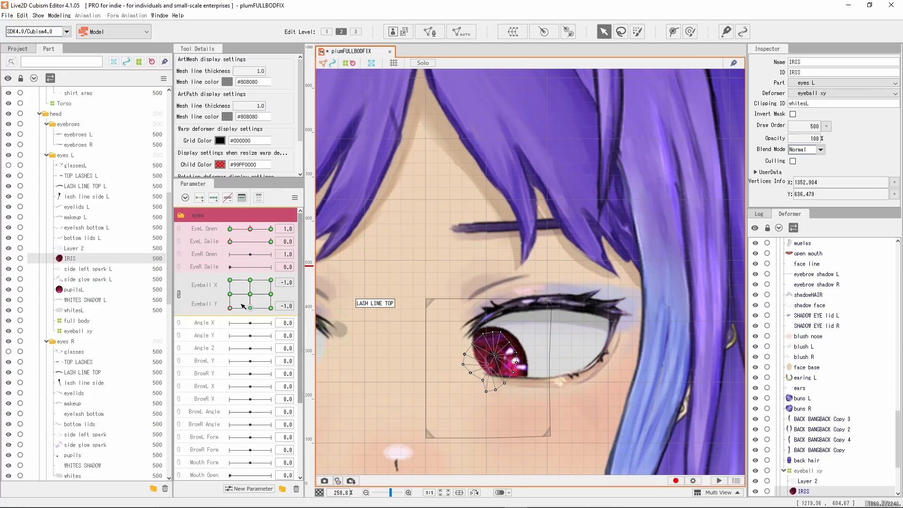
pyautogui.moveTo(230, 308); pyautogui.dragTo(170, 269)
pyautogui.click(487, 319)
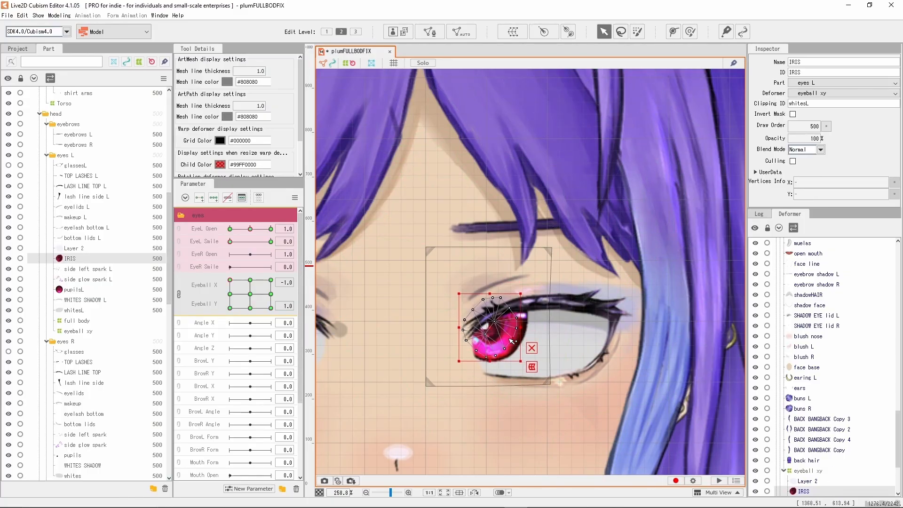
# With Eyeball X at 0.0 and Eyeball Y at 1.0, raise the bottom edge of the eyeball xy deformer.
pyautogui.moveTo(229, 279); pyautogui.dragTo(250, 308)
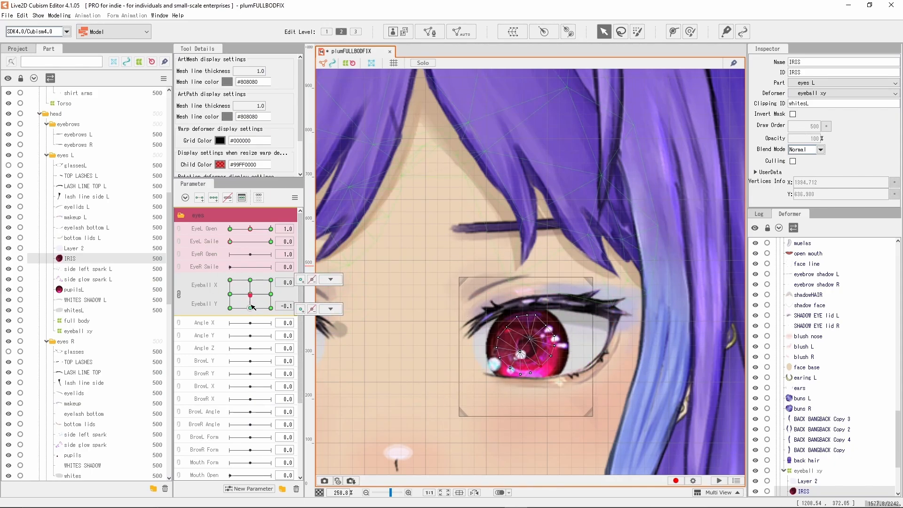
pyautogui.click(529, 304)
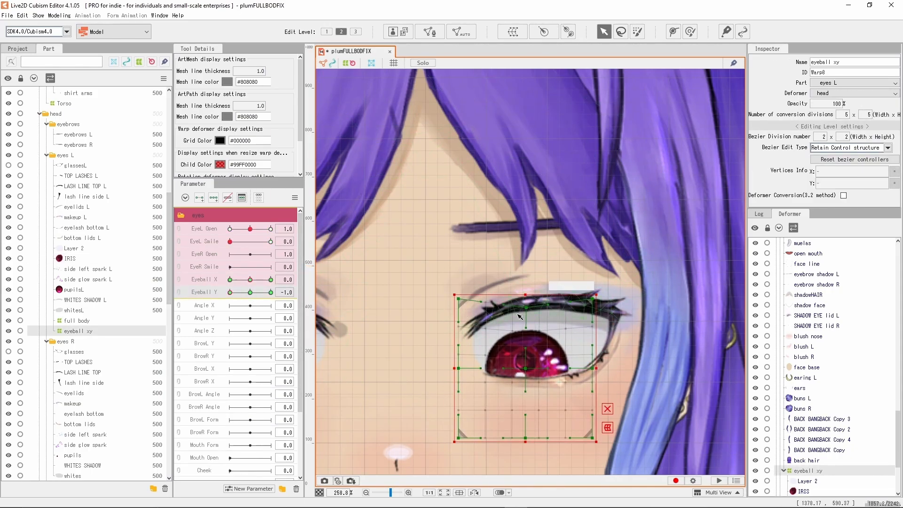
pyautogui.moveTo(229, 292); pyautogui.dragTo(270, 293)
pyautogui.moveTo(525, 386); pyautogui.dragTo(525, 376)
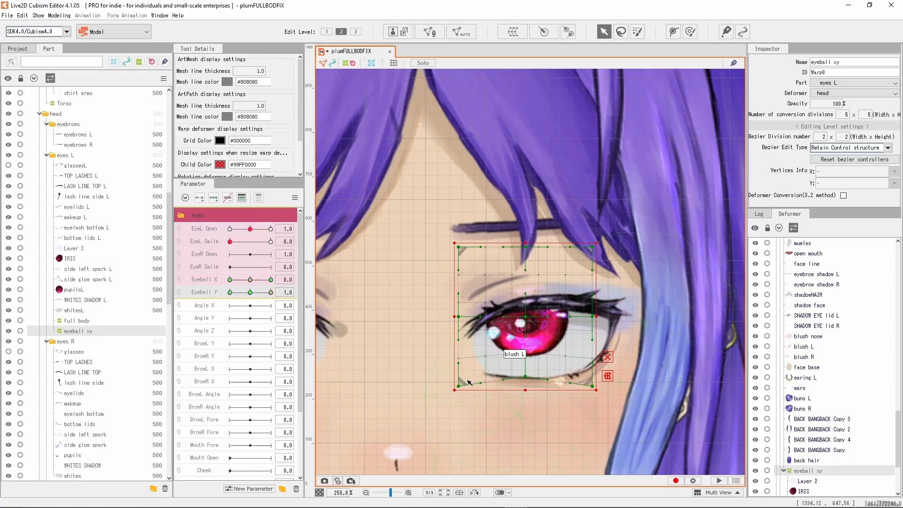
pyautogui.moveTo(592, 386); pyautogui.dragTo(589, 374)
# Regenerate the four-cornered shapes of the selected eyeball xy deformer for Eyeball X and Eyeball Y.
pyautogui.click(294, 198)
pyautogui.click(374, 257)
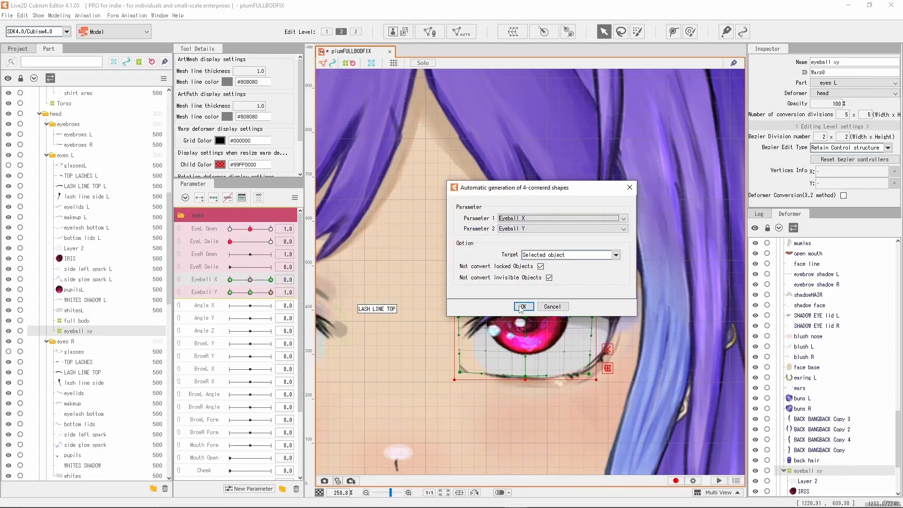
pyautogui.click(524, 307)
# Link Eyeball X and Eyeball Y and move the IRIS mesh slightly up at Eyeball X -1.0, Eyeball Y 1.0.
pyautogui.click(179, 280)
pyautogui.moveTo(250, 294); pyautogui.dragTo(117, 252)
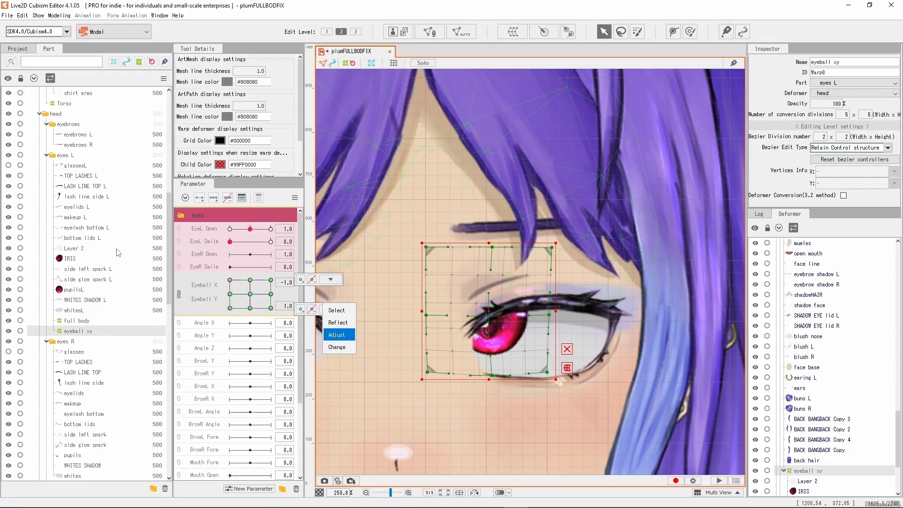
pyautogui.click(70, 259)
pyautogui.moveTo(493, 325); pyautogui.dragTo(491, 316)
pyautogui.moveTo(230, 280); pyautogui.dragTo(229, 309)
pyautogui.click(78, 331)
pyautogui.moveTo(230, 308); pyautogui.dragTo(250, 294)
# Add three keys on both Eyeball X and Eyeball Y to the side left spark L and side glow spark L meshes.
pyautogui.click(72, 270)
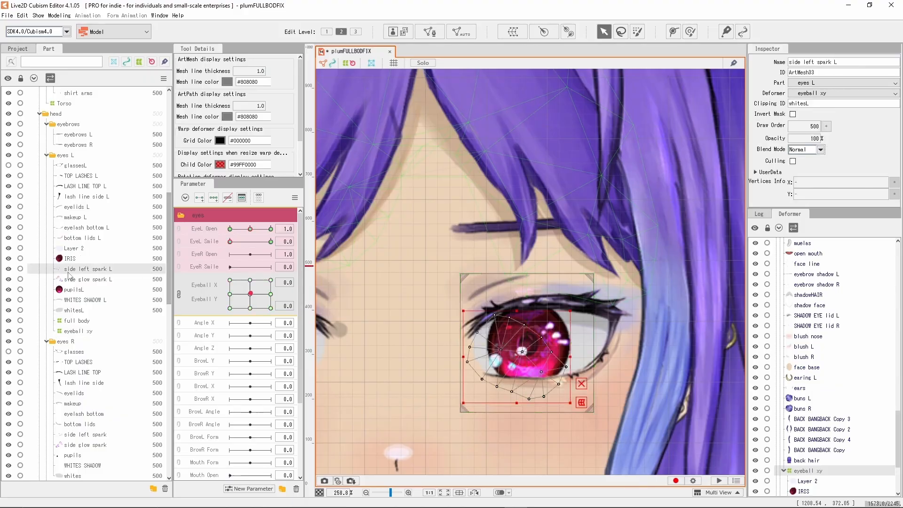
pyautogui.keyDown('ctrl'); pyautogui.click(75, 279); pyautogui.keyUp('ctrl')
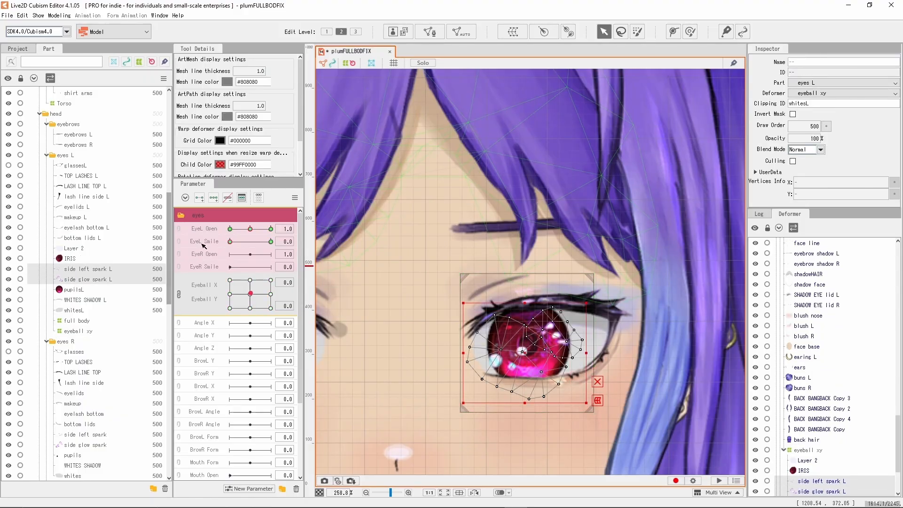
pyautogui.click(212, 198)
pyautogui.click(449, 283)
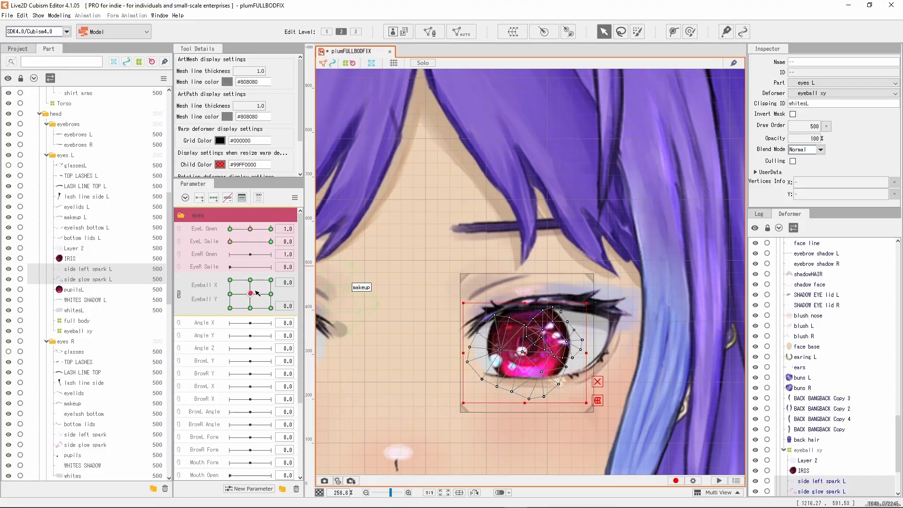
# Try to shift the two spark meshes slightly outward and down at Eyeball X 1.0, Eyeball Y 1.0, and undo it.
pyautogui.moveTo(257, 293); pyautogui.dragTo(294, 277)
pyautogui.click(330, 279)
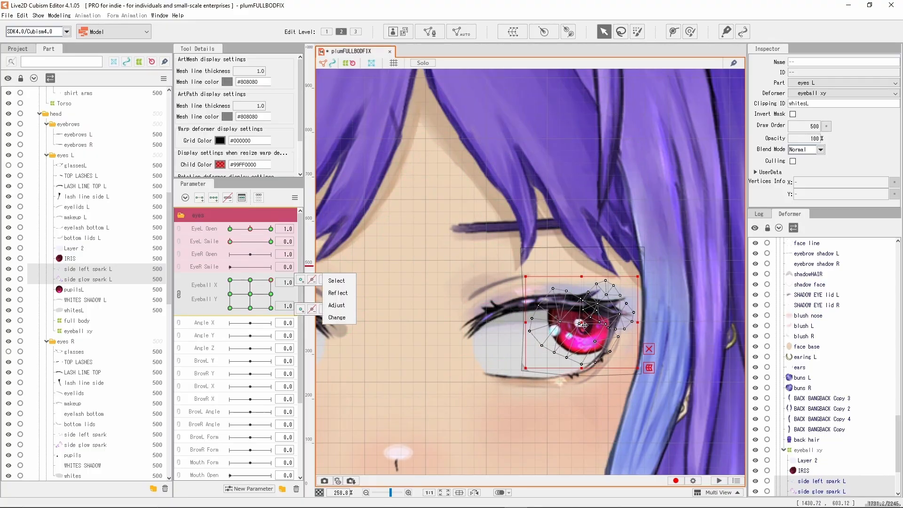
pyautogui.click(583, 325)
pyautogui.moveTo(584, 324); pyautogui.dragTo(589, 328)
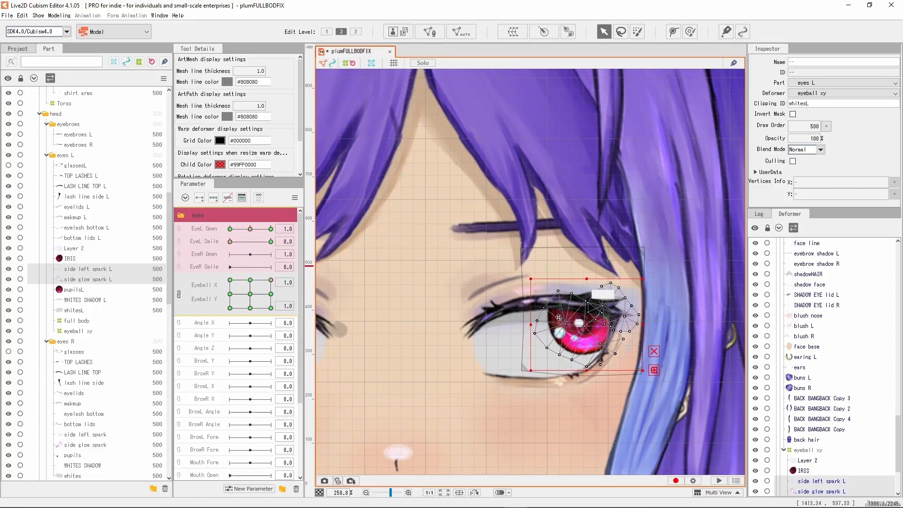
pyautogui.hotkey('ctrl', 'z')
# Add three keys on both Eyeball X and Eyeball Y to the Layer 2 mesh of the left eye.
pyautogui.click(87, 248)
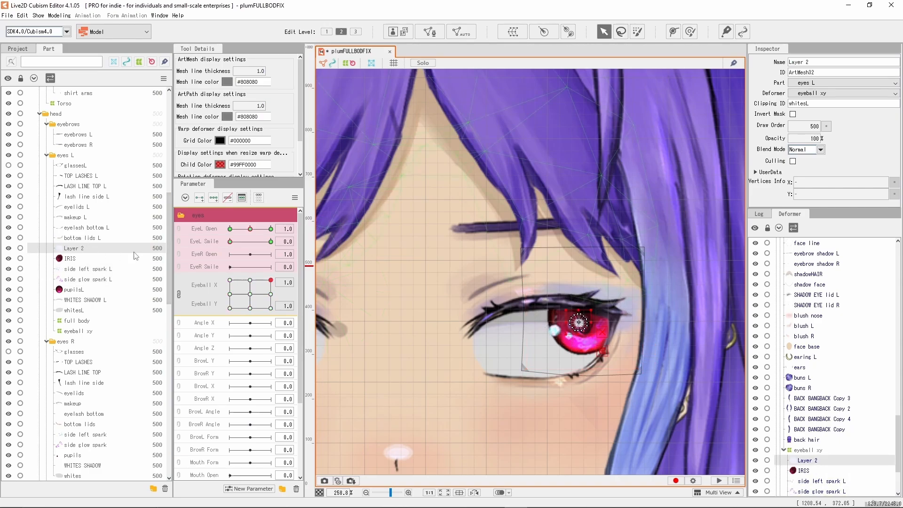
pyautogui.click(213, 197)
pyautogui.click(444, 286)
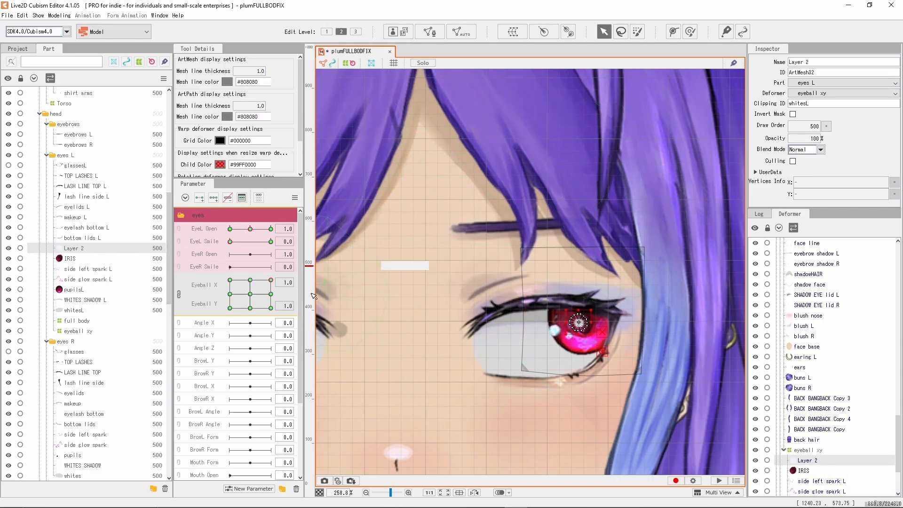
# Select Layer 2 and both left-eye spark meshes and nudge them at the Eyeball Y 1.0 keys and at Eyeball X 1.0, Eyeball Y 0.0.
pyautogui.keyDown('ctrl'); pyautogui.click(94, 269); pyautogui.keyUp('ctrl')
pyautogui.keyDown('ctrl'); pyautogui.click(97, 279); pyautogui.keyUp('ctrl')
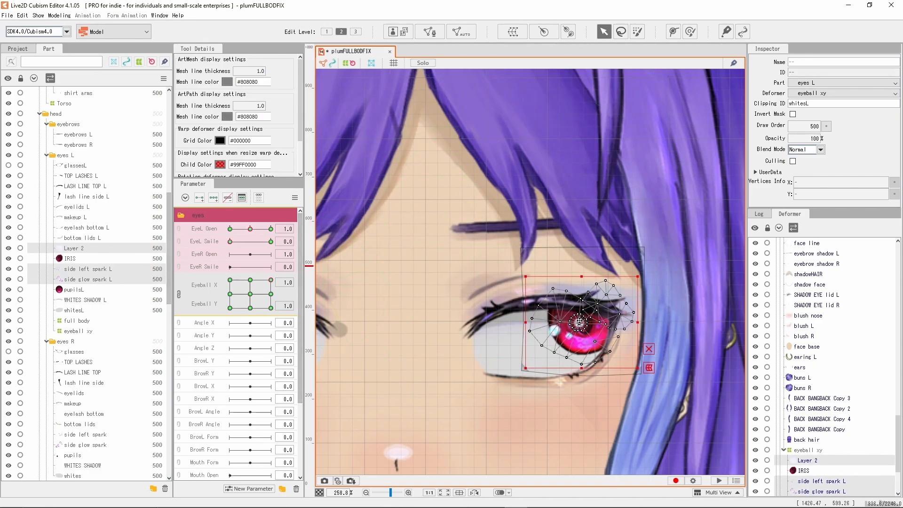
pyautogui.click(229, 280)
pyautogui.moveTo(490, 327); pyautogui.dragTo(524, 329)
pyautogui.click(250, 280)
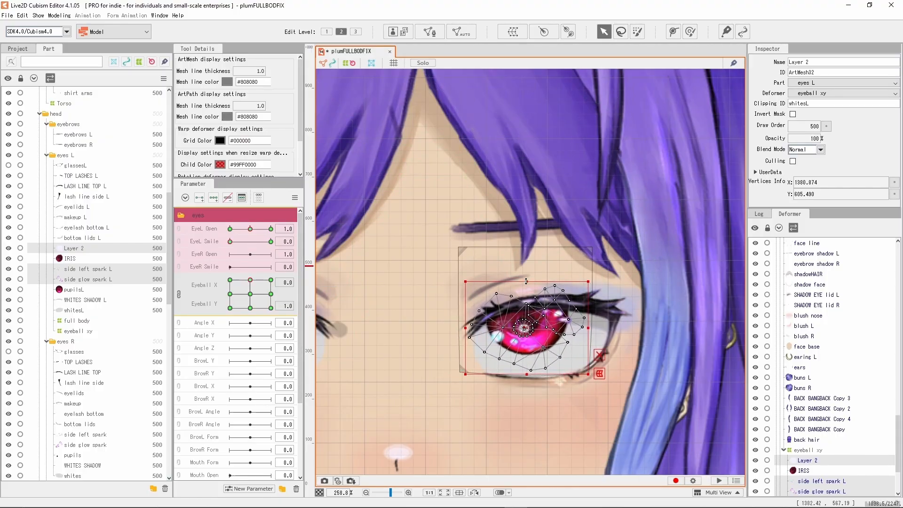
pyautogui.click(271, 280)
pyautogui.moveTo(284, 279)
pyautogui.mouseDown()
pyautogui.moveTo(285, 316)
pyautogui.moveTo(278, 294)
pyautogui.mouseUp()
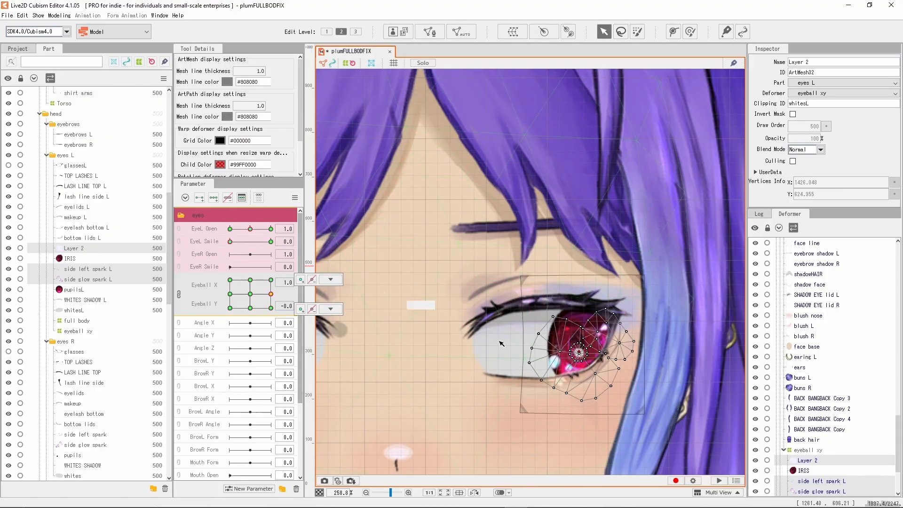
pyautogui.moveTo(580, 356); pyautogui.dragTo(579, 352)
# Move the three highlight meshes slightly up at the Eyeball Y -1.0 keys and nudge them at Eyeball X -1.0, Eyeball Y 0.0.
pyautogui.moveTo(271, 295); pyautogui.dragTo(276, 324)
pyautogui.moveTo(579, 378); pyautogui.dragTo(580, 371)
pyautogui.moveTo(271, 308); pyautogui.dragTo(250, 310)
pyautogui.moveTo(518, 377); pyautogui.dragTo(518, 368)
pyautogui.moveTo(250, 308); pyautogui.dragTo(230, 309)
pyautogui.moveTo(484, 375); pyautogui.dragTo(484, 367)
pyautogui.moveTo(230, 307); pyautogui.dragTo(230, 294)
pyautogui.moveTo(484, 353); pyautogui.dragTo(486, 352)
pyautogui.moveTo(230, 294)
pyautogui.mouseDown()
pyautogui.moveTo(250, 282)
pyautogui.moveTo(271, 302)
pyautogui.moveTo(242, 268)
pyautogui.moveTo(234, 291)
pyautogui.moveTo(243, 299)
pyautogui.mouseUp()
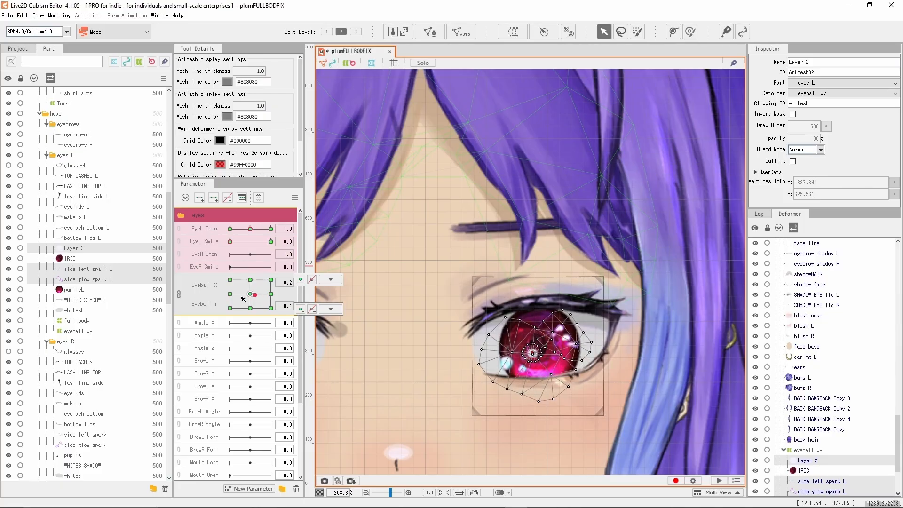
# Add Jiggles x and Jiggles y parameters to the eyes group, with Jiggles x ranging from -1.0 to 1.0 and default 0.0.
pyautogui.click(331, 280)
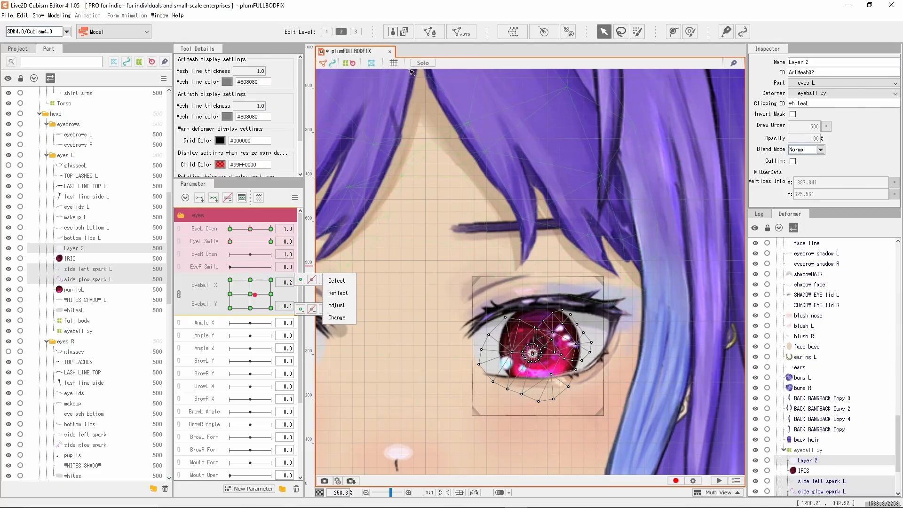
pyautogui.click(207, 295)
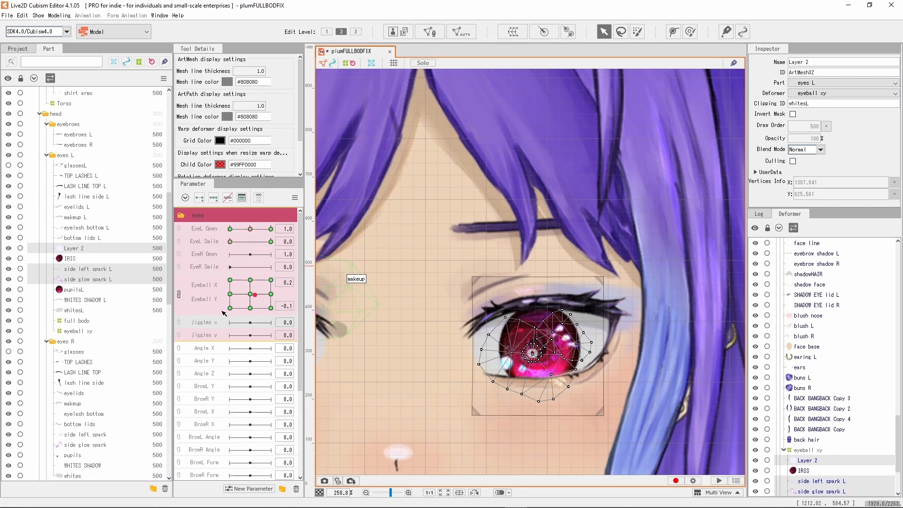
pyautogui.rightClick(214, 325)
pyautogui.click(226, 329)
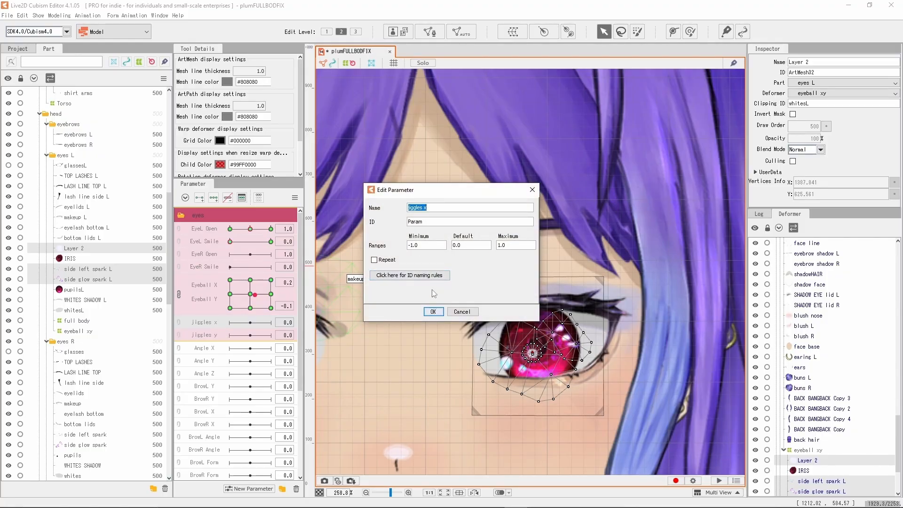
pyautogui.click(433, 312)
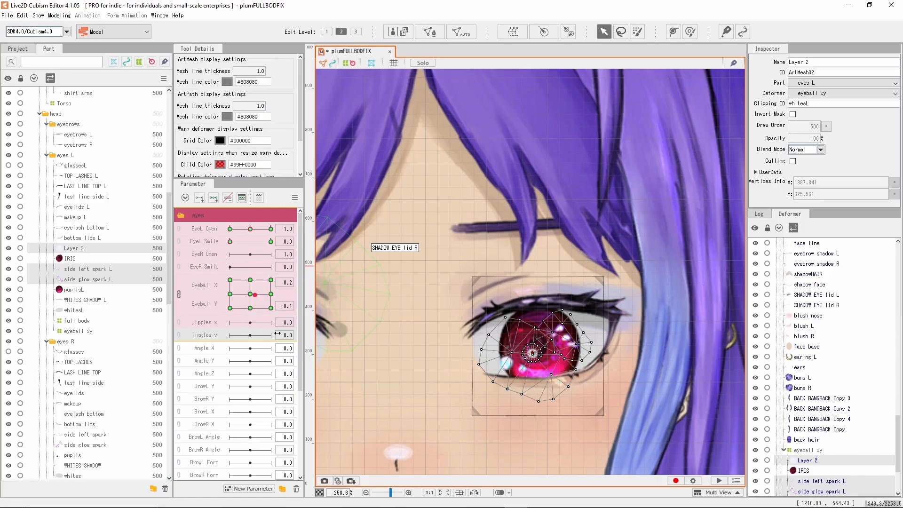
# Create a warp deformer named eye jiggle as parent of eyeball xy and add three keys on Jiggles y to it.
pyautogui.click(75, 331)
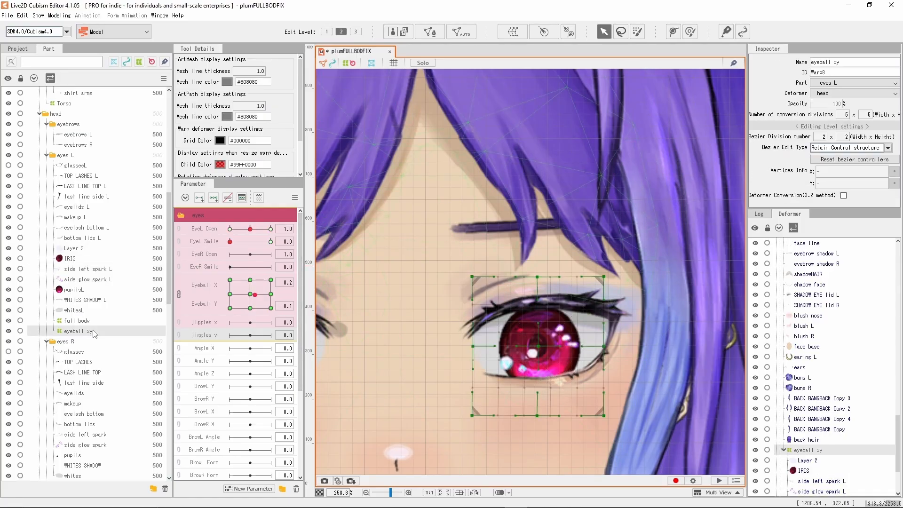
pyautogui.click(520, 31)
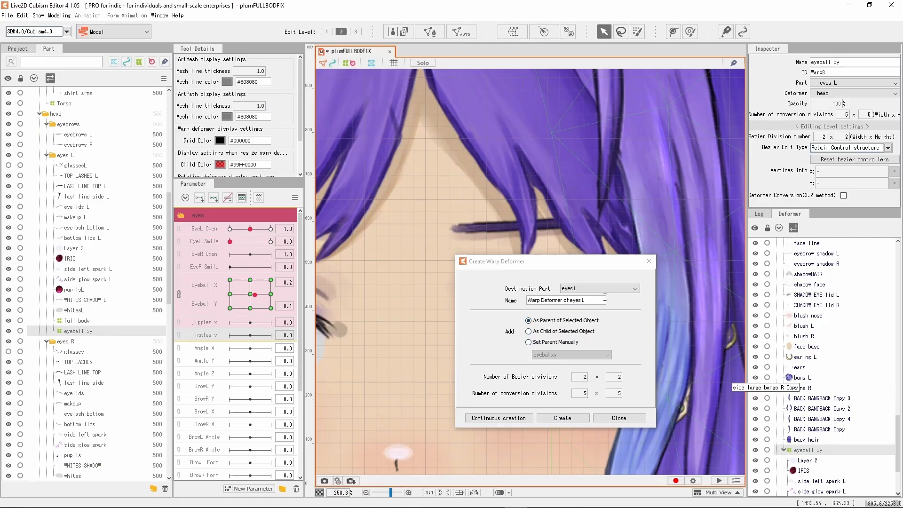
pyautogui.click(649, 261)
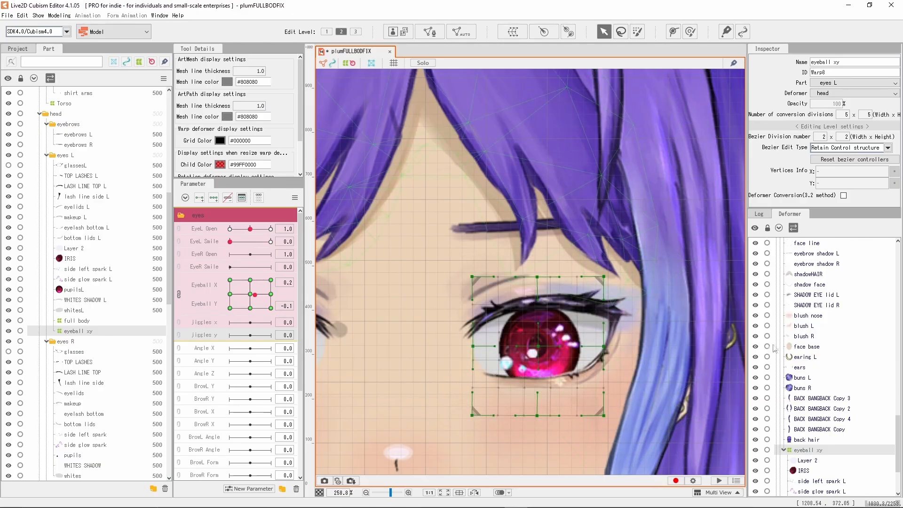
pyautogui.click(514, 29)
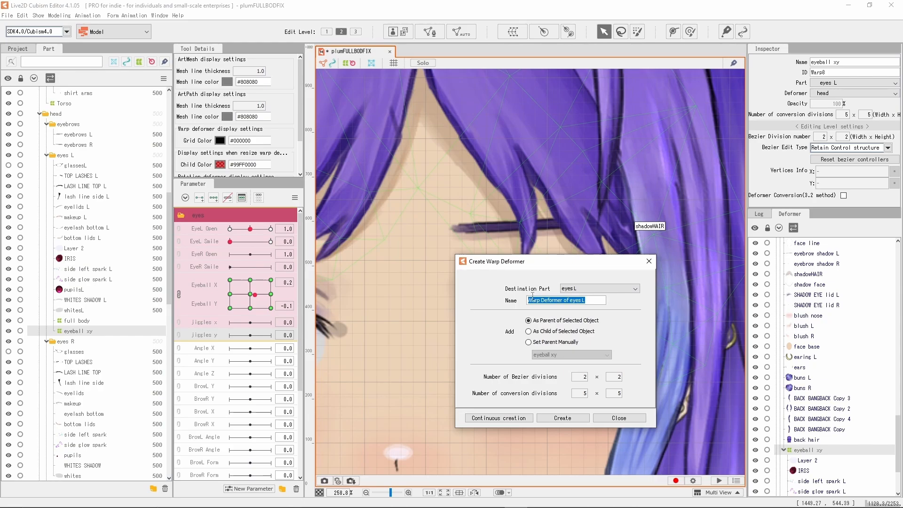
pyautogui.write('eye jiggle')
pyautogui.click(563, 418)
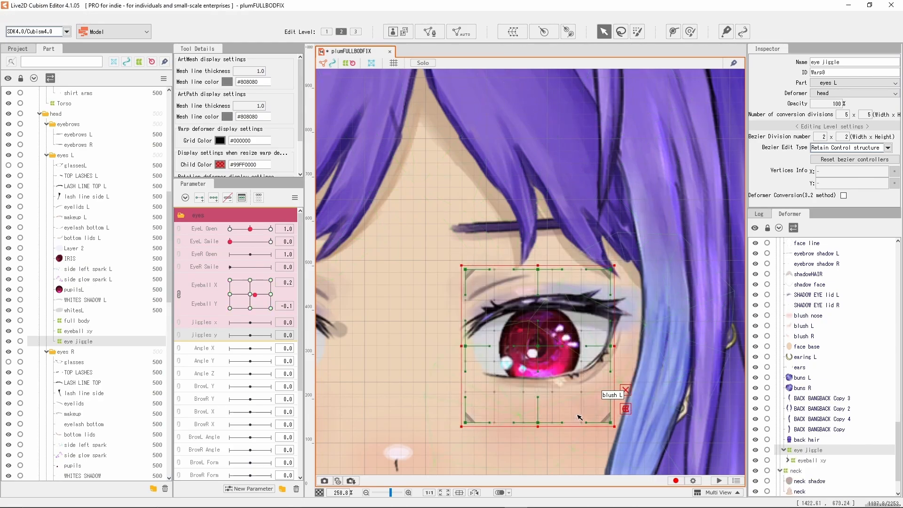
pyautogui.click(214, 197)
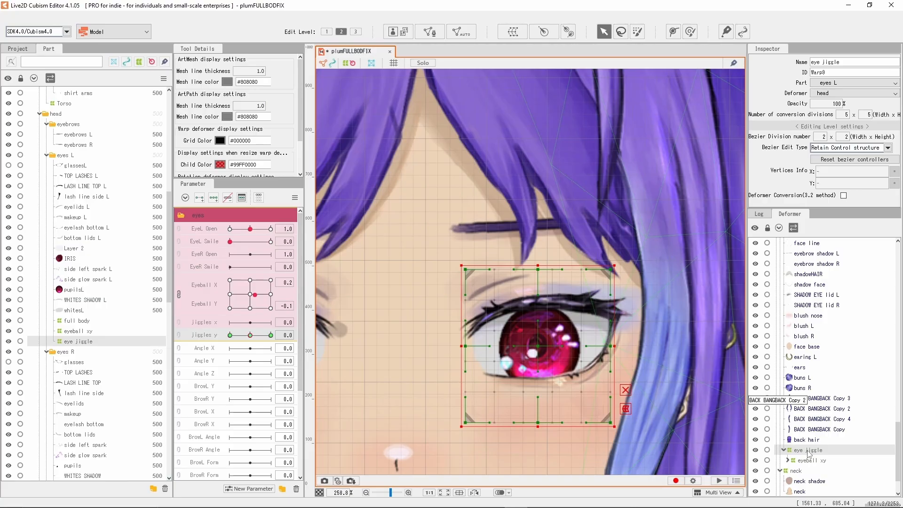
# Create a warp deformer named eye jiggle y between eye jiggle and eyeball xy, with three keys on Jiggles y.
pyautogui.rightClick(809, 454)
pyautogui.click(797, 460)
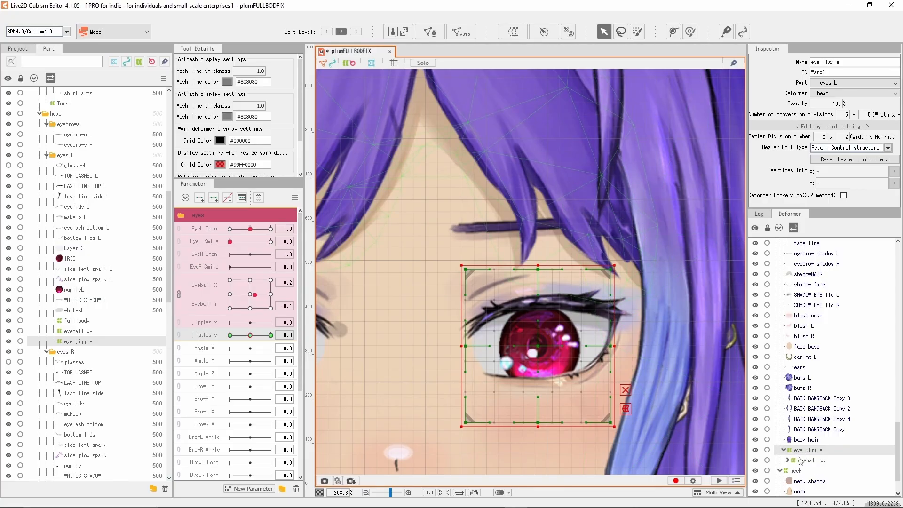
pyautogui.click(799, 461)
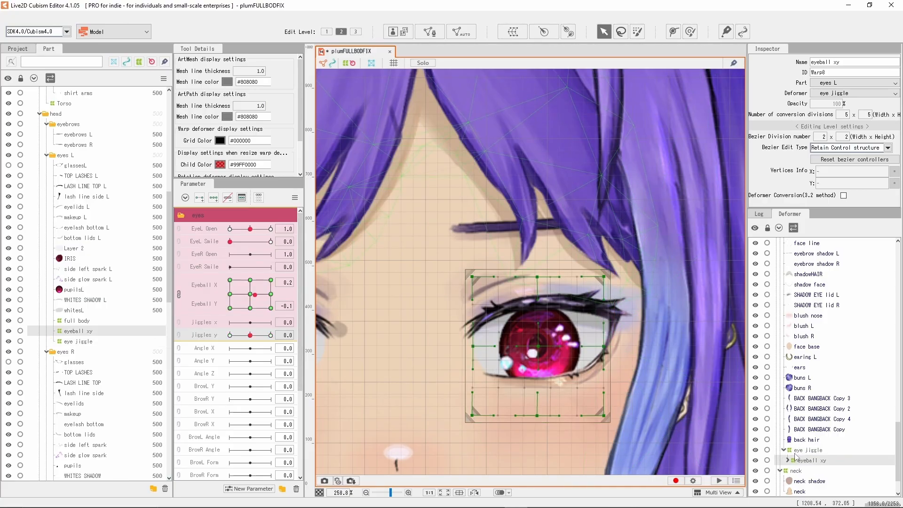
pyautogui.click(798, 450)
pyautogui.click(513, 31)
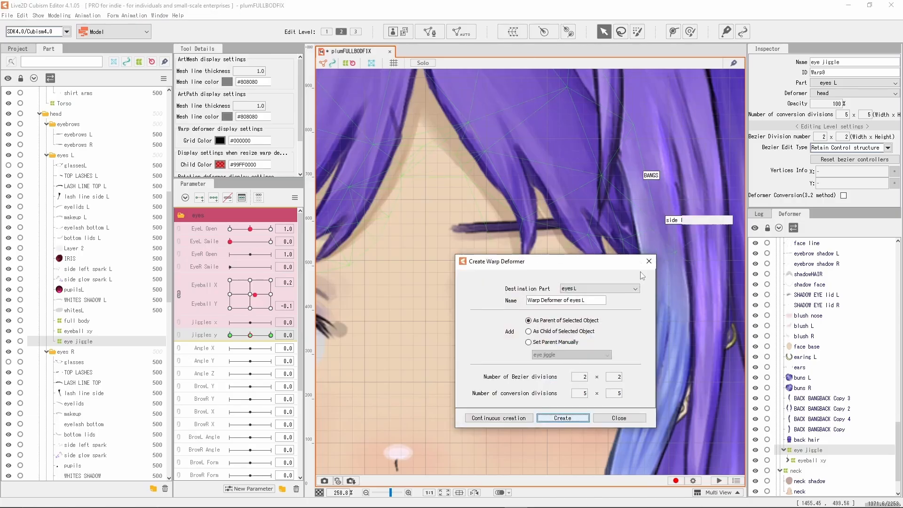
pyautogui.press('Tab')
pyautogui.write('e')
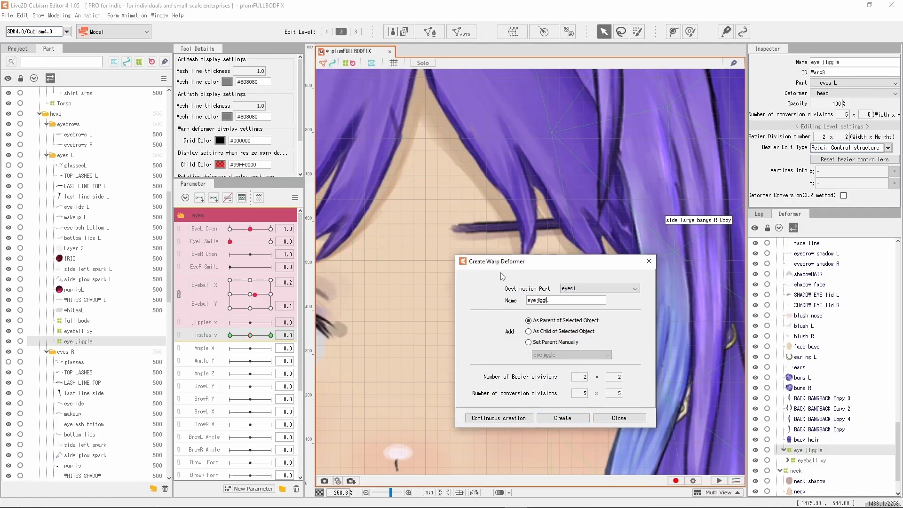
pyautogui.click(562, 418)
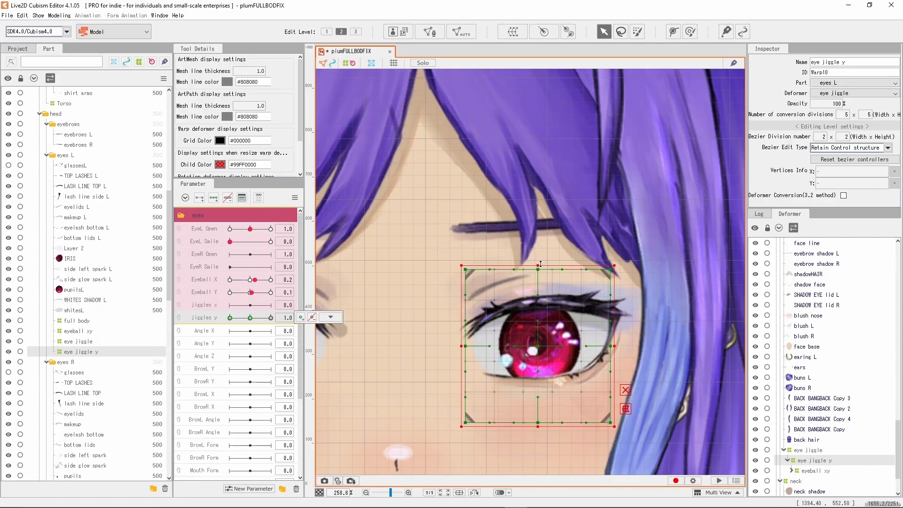
# Stretch the eye jiggle y deformer vertically at Jiggles y 1.0 and squash it slightly at Jiggles y -1.0.
pyautogui.moveTo(540, 263); pyautogui.dragTo(540, 252)
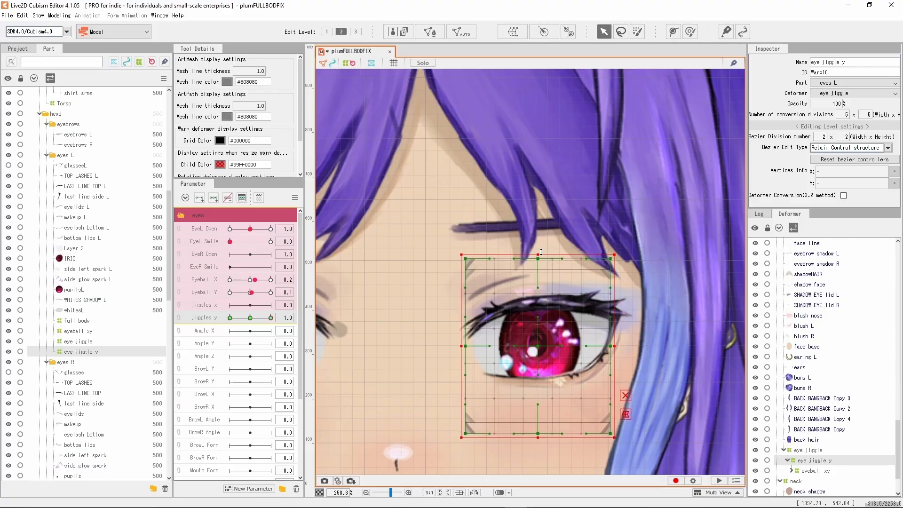
pyautogui.moveTo(270, 316)
pyautogui.mouseDown()
pyautogui.moveTo(247, 316)
pyautogui.moveTo(272, 314)
pyautogui.mouseUp()
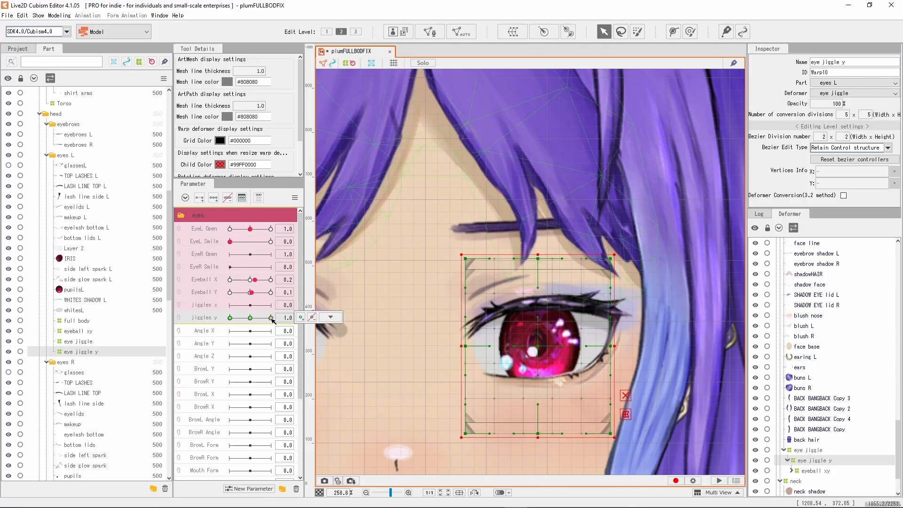
pyautogui.moveTo(269, 317); pyautogui.dragTo(230, 318)
pyautogui.click(331, 317)
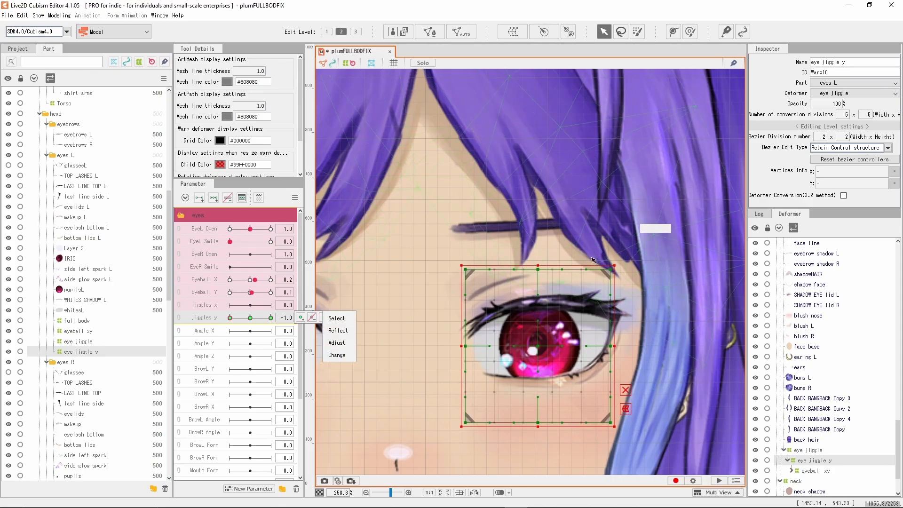
pyautogui.click(539, 264)
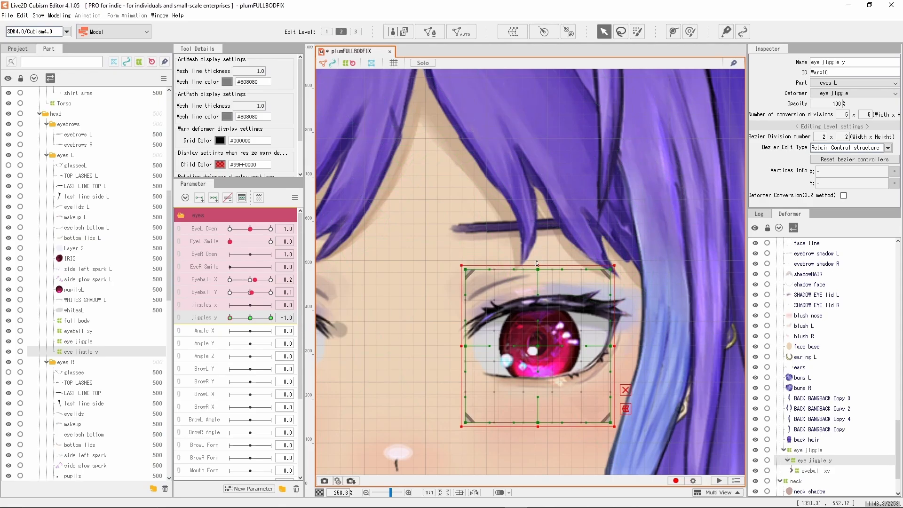
pyautogui.moveTo(539, 264); pyautogui.dragTo(537, 273)
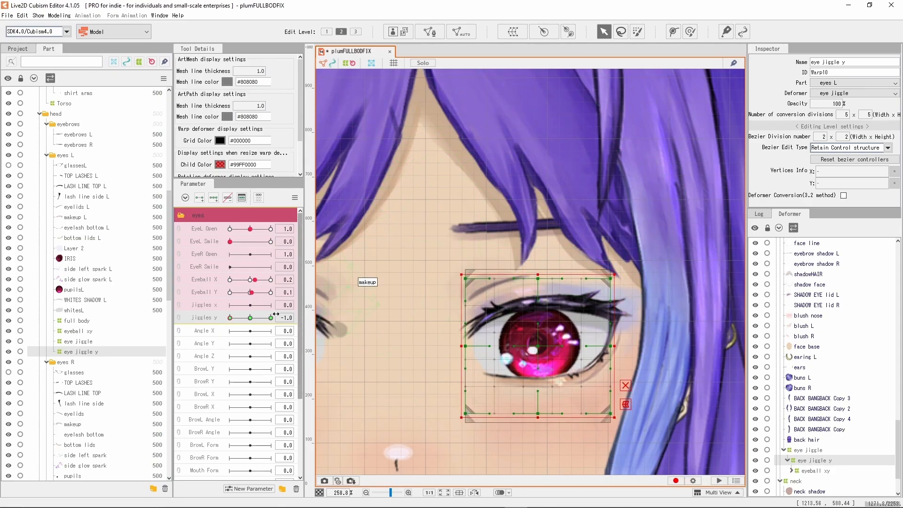
# Reduce the vertical stretch of the eye jiggle y deformer at Jiggles y 1.0 and preview the motion.
pyautogui.moveTo(245, 316); pyautogui.dragTo(272, 312)
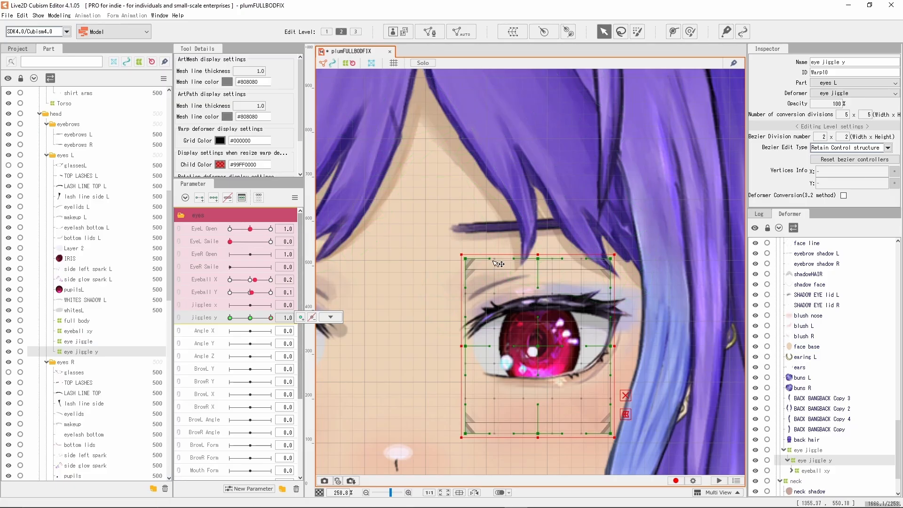
pyautogui.moveTo(539, 255); pyautogui.dragTo(539, 264)
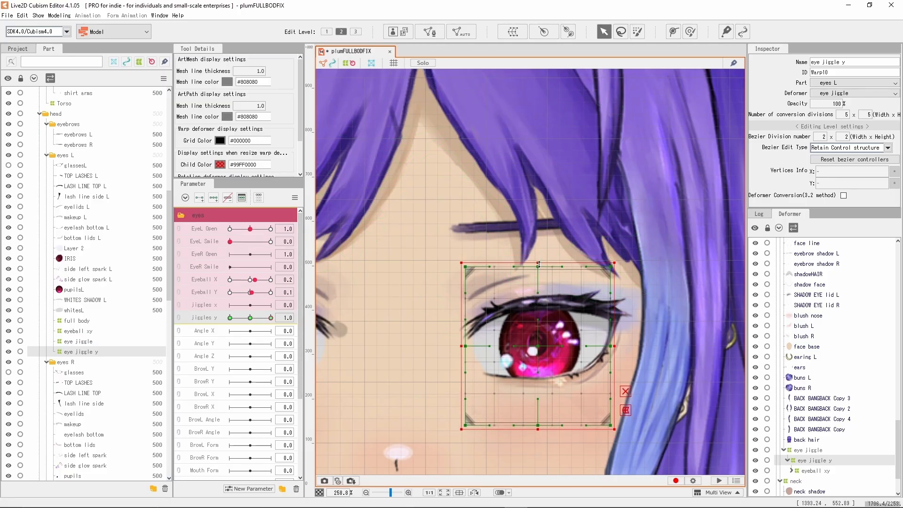
pyautogui.moveTo(271, 318)
pyautogui.mouseDown()
pyautogui.moveTo(203, 319)
pyautogui.moveTo(283, 305)
pyautogui.mouseUp()
# Add three keys on Jiggles x to the eye jiggle deformer, widening it at 1.0 and narrowing it at -1.0.
pyautogui.click(837, 450)
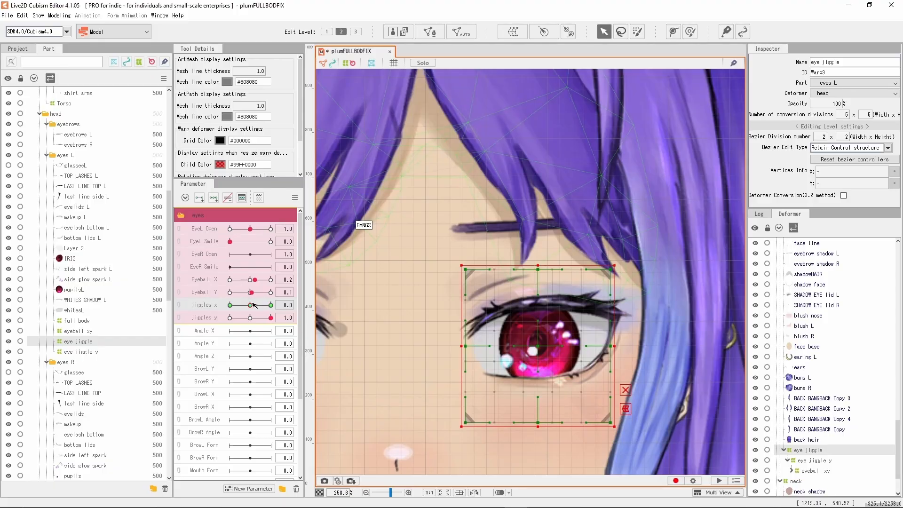
pyautogui.moveTo(254, 305); pyautogui.dragTo(271, 305)
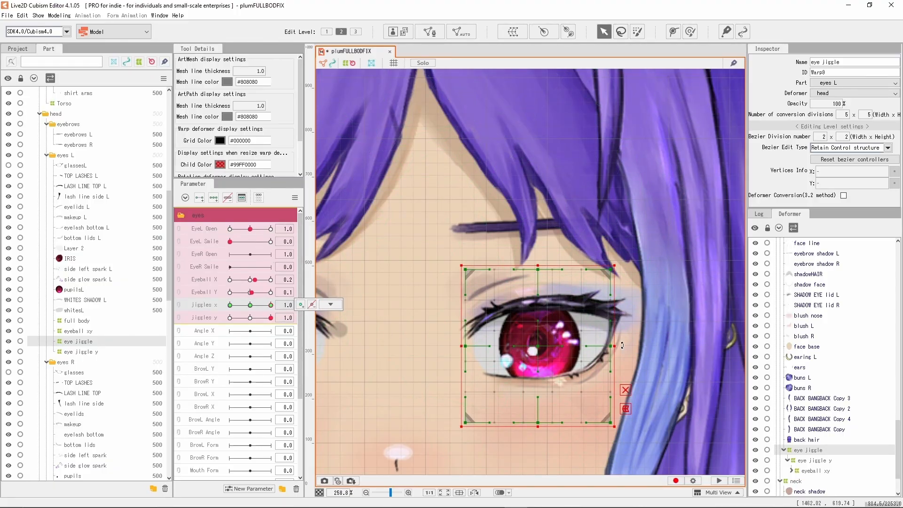
pyautogui.moveTo(622, 345); pyautogui.dragTo(624, 341)
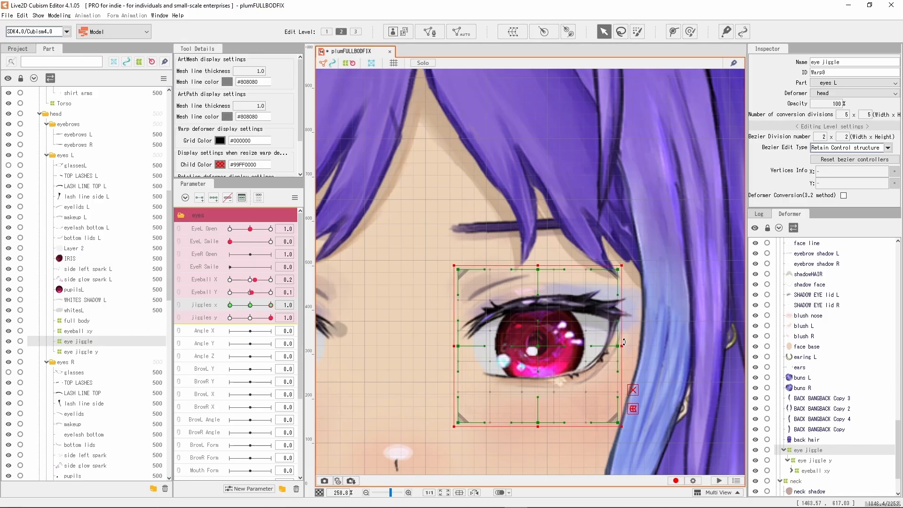
pyautogui.moveTo(271, 305); pyautogui.dragTo(229, 305)
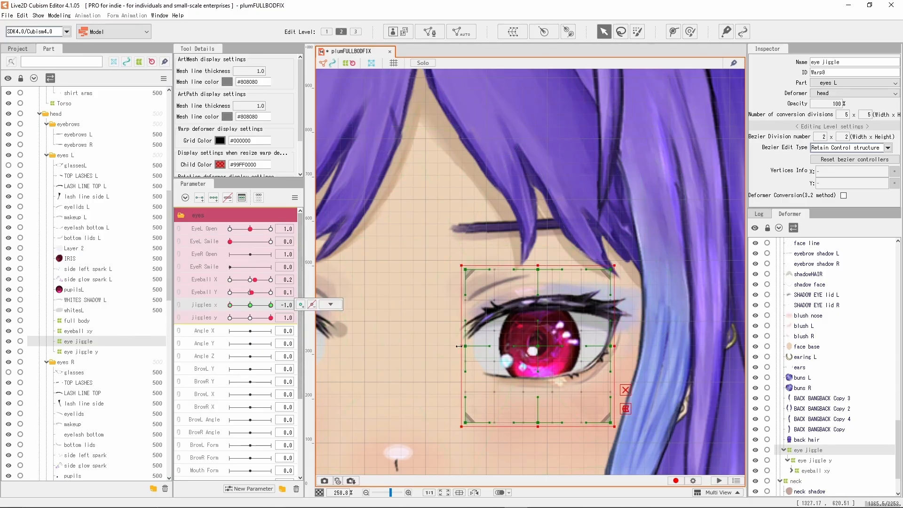
pyautogui.moveTo(459, 346); pyautogui.dragTo(467, 348)
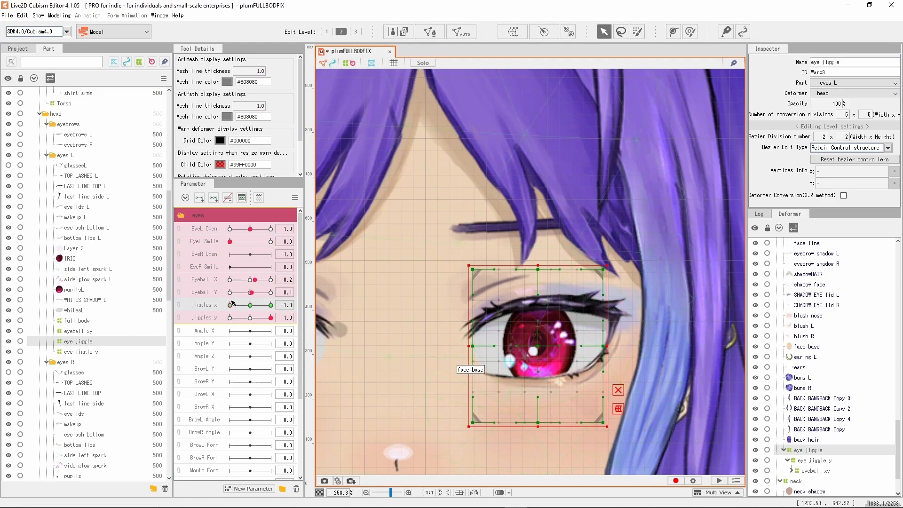
# Reduce the horizontal stretch of the eye jiggle deformer slightly at Jiggles x 1.0.
pyautogui.moveTo(230, 305); pyautogui.dragTo(283, 338)
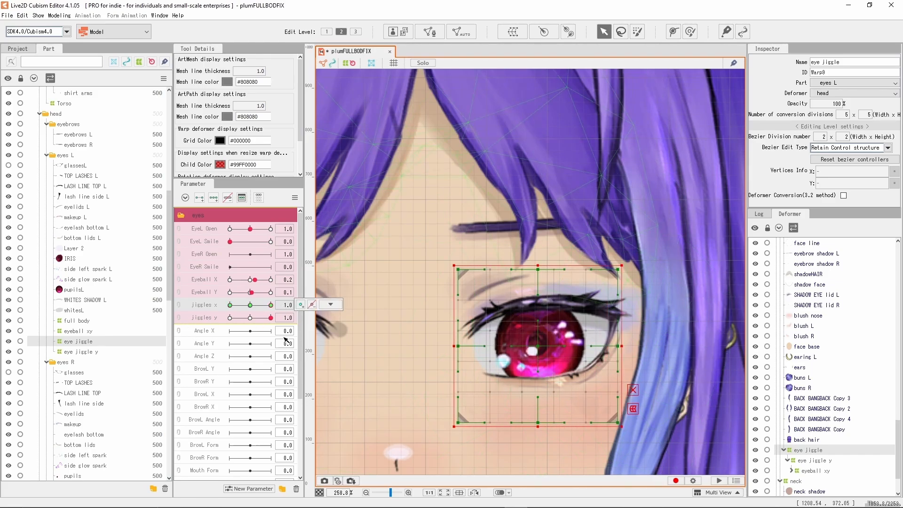
pyautogui.moveTo(622, 346); pyautogui.dragTo(618, 346)
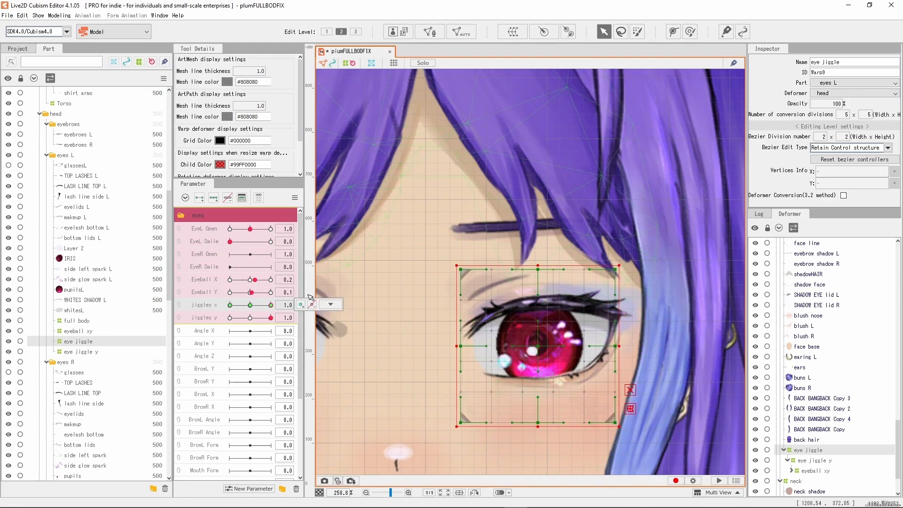
# Add three keys on Jiggles x to the side left spark L and side glow spark L meshes.
pyautogui.click(104, 279)
pyautogui.keyDown('ctrl'); pyautogui.click(111, 269); pyautogui.keyUp('ctrl')
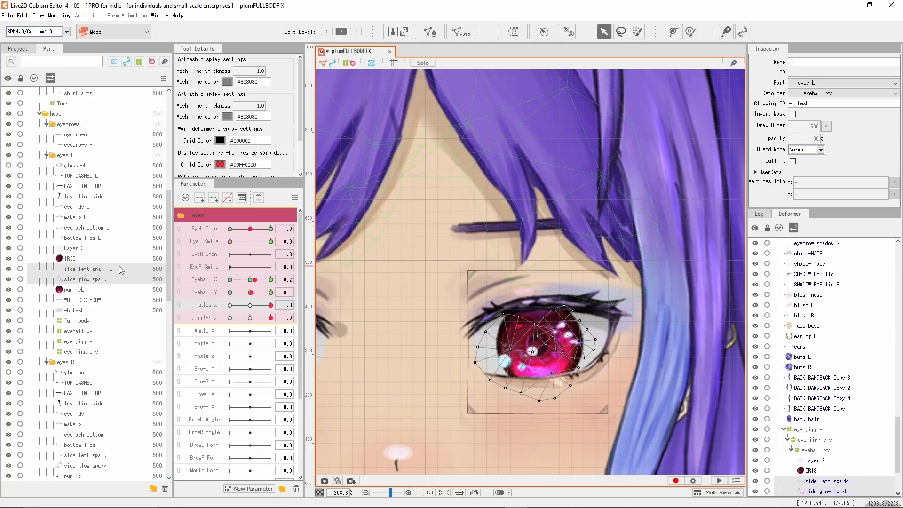
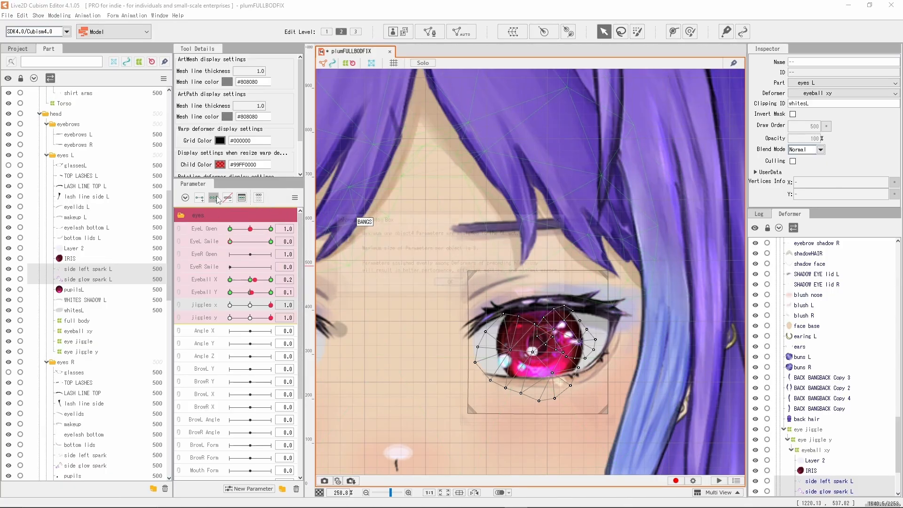
pyautogui.click(217, 200)
pyautogui.click(558, 221)
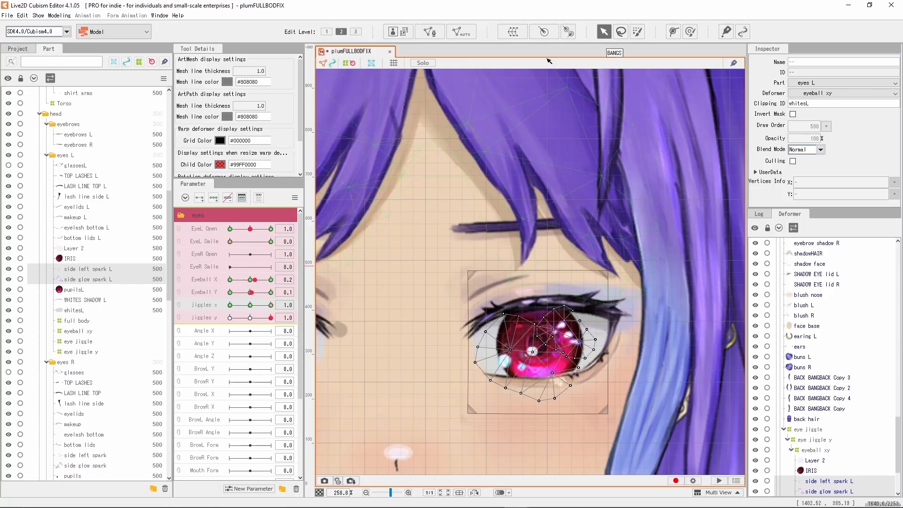
# Create a warp deformer named "sparks jiggle" in part eyes L as the parent of the two selected spark meshes.
pyautogui.click(513, 31)
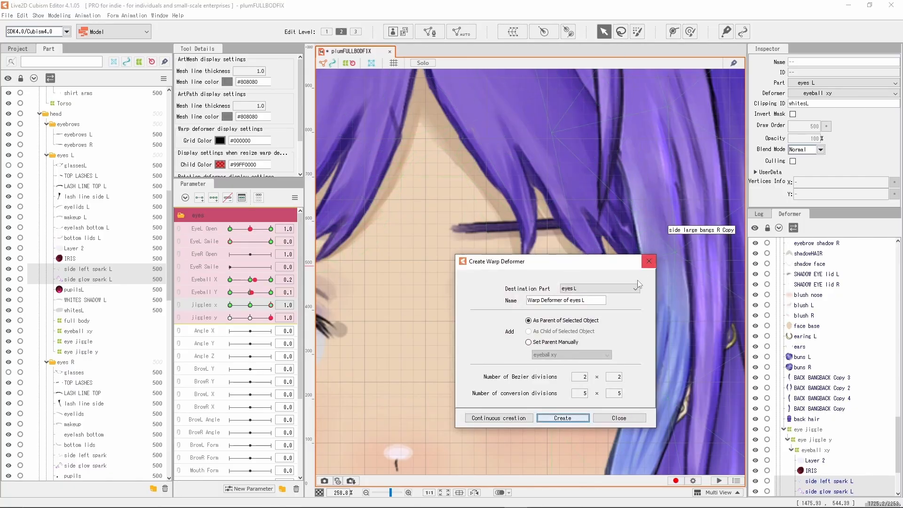
pyautogui.tripleClick(536, 300)
pyautogui.write('sparks jiggle')
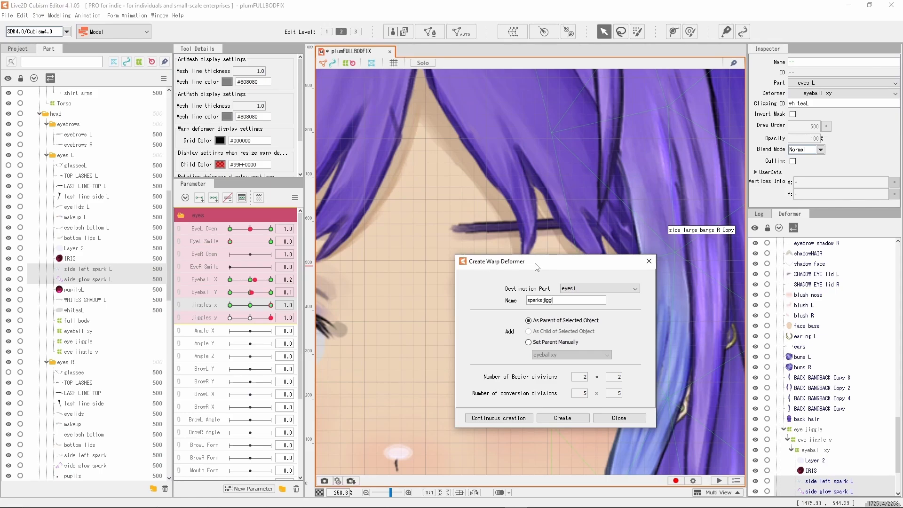
pyautogui.click(563, 418)
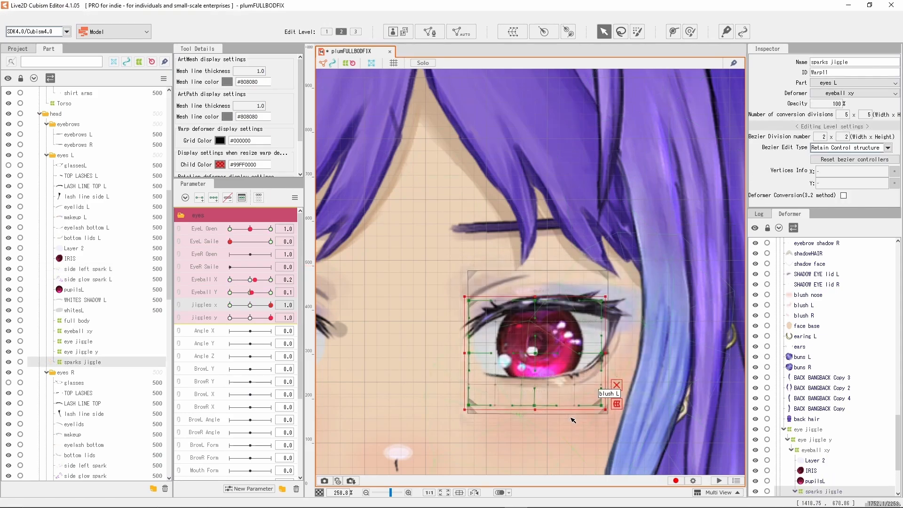
# Key sparks jiggle at three points on Jiggles x, tilting it clockwise and widening it at 1.0, and tilting it counterclockwise at -1.0.
pyautogui.scroll(-1, 805, 447)
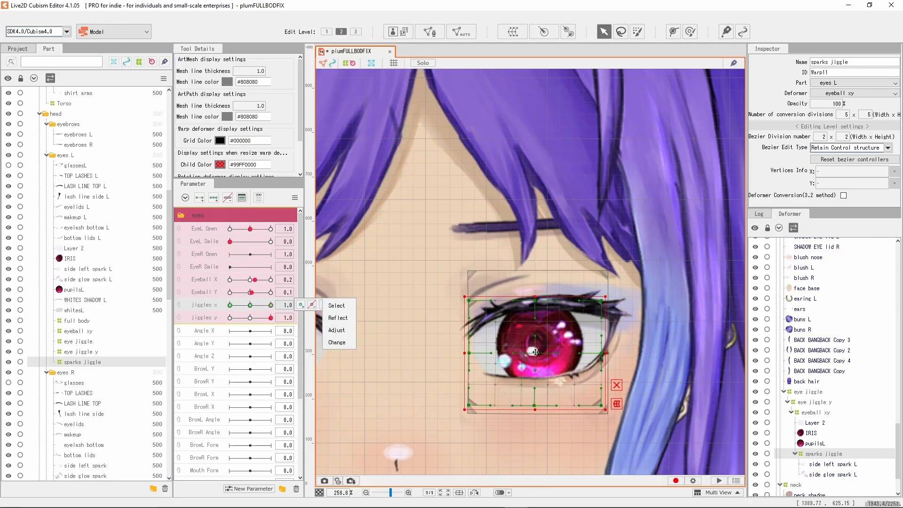
pyautogui.moveTo(610, 288); pyautogui.dragTo(612, 297)
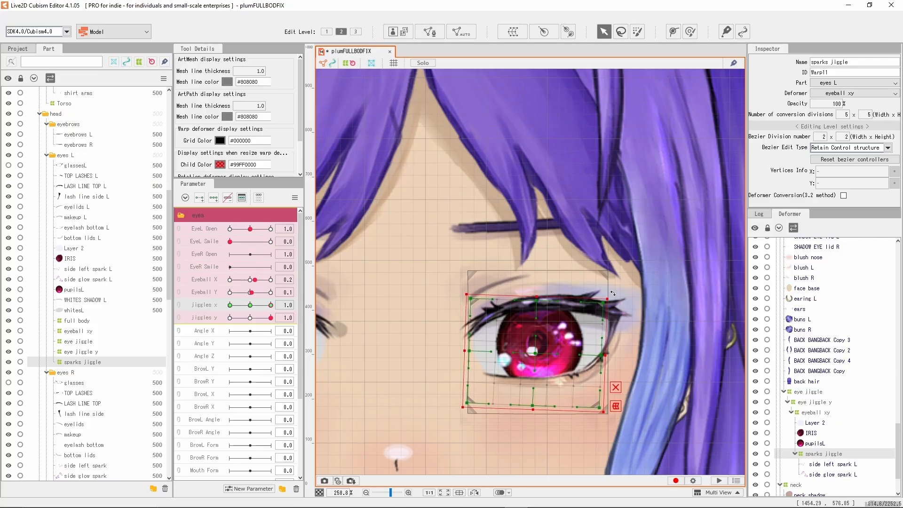
pyautogui.moveTo(604, 355); pyautogui.dragTo(607, 355)
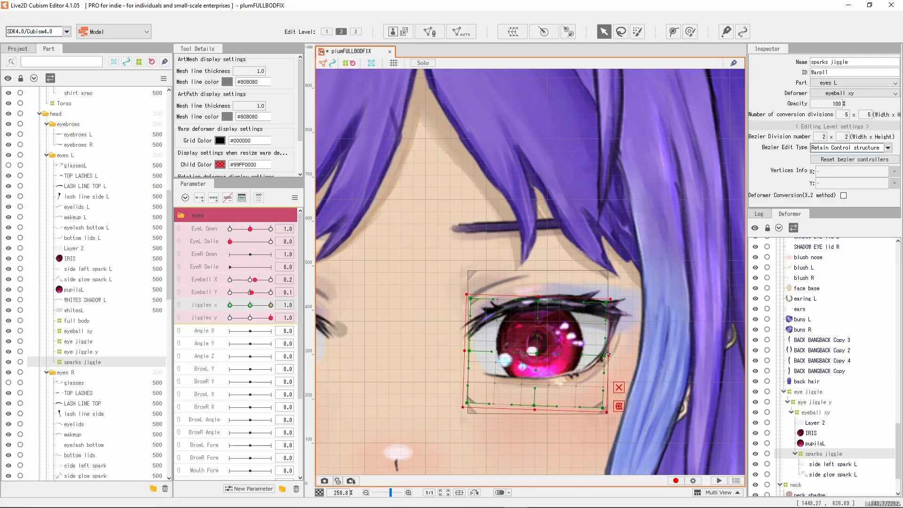
pyautogui.moveTo(262, 305); pyautogui.dragTo(230, 305)
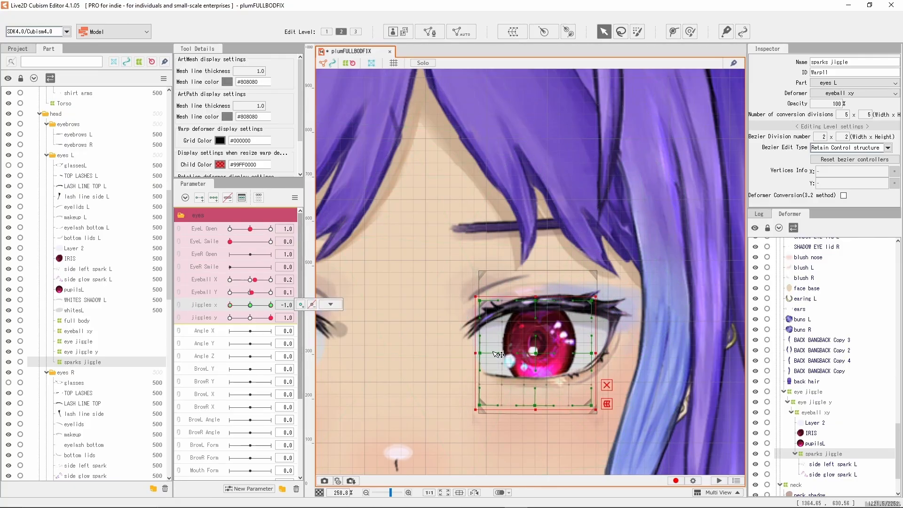
pyautogui.moveTo(473, 351); pyautogui.dragTo(476, 351)
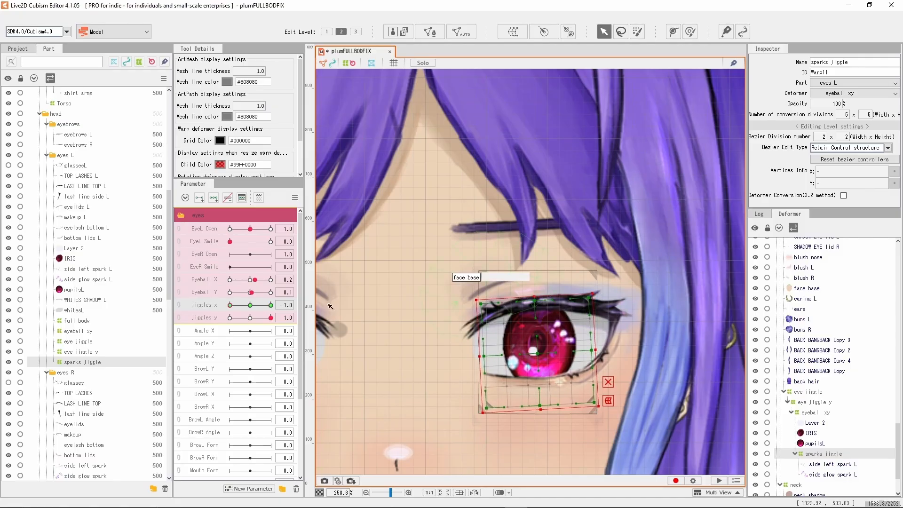
# At Jiggles x -1.0, rotate the lower-left and upper-right control points of the sparks jiggle deformer to shift the highlights.
pyautogui.moveTo(230, 305); pyautogui.dragTo(273, 304)
pyautogui.click(301, 305)
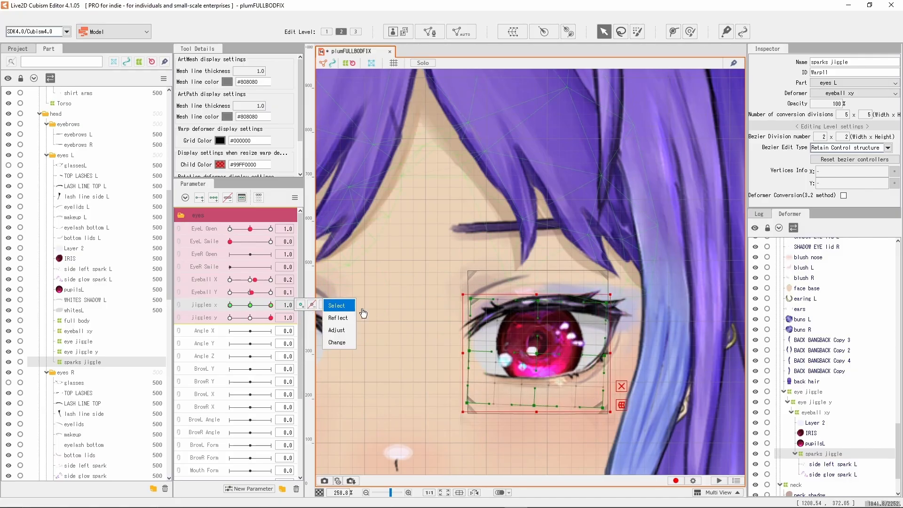
pyautogui.click(337, 318)
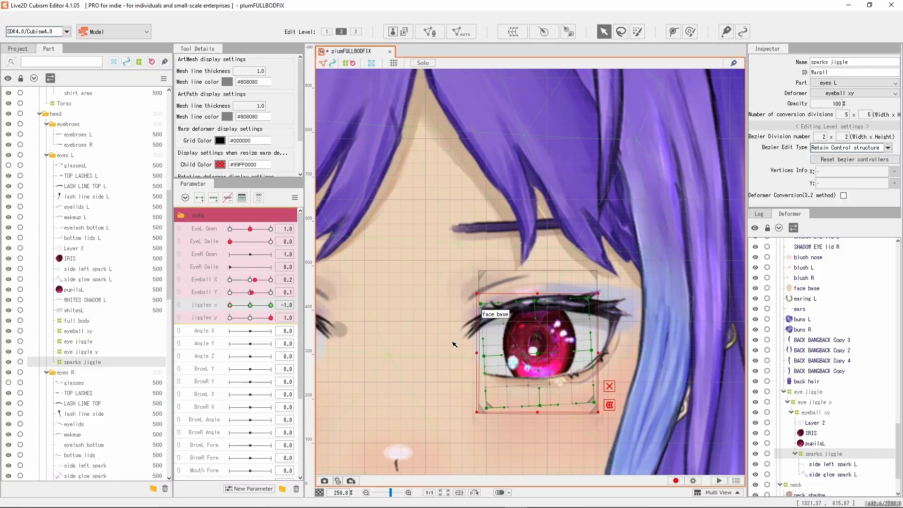
pyautogui.moveTo(451, 341); pyautogui.dragTo(564, 417)
pyautogui.moveTo(558, 339); pyautogui.dragTo(552, 332)
pyautogui.moveTo(618, 266); pyautogui.dragTo(554, 349)
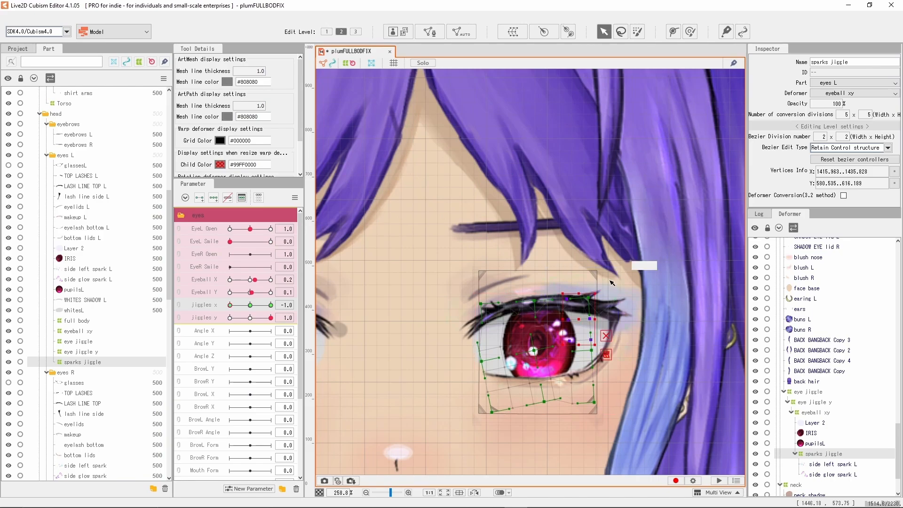
pyautogui.moveTo(598, 288); pyautogui.dragTo(604, 293)
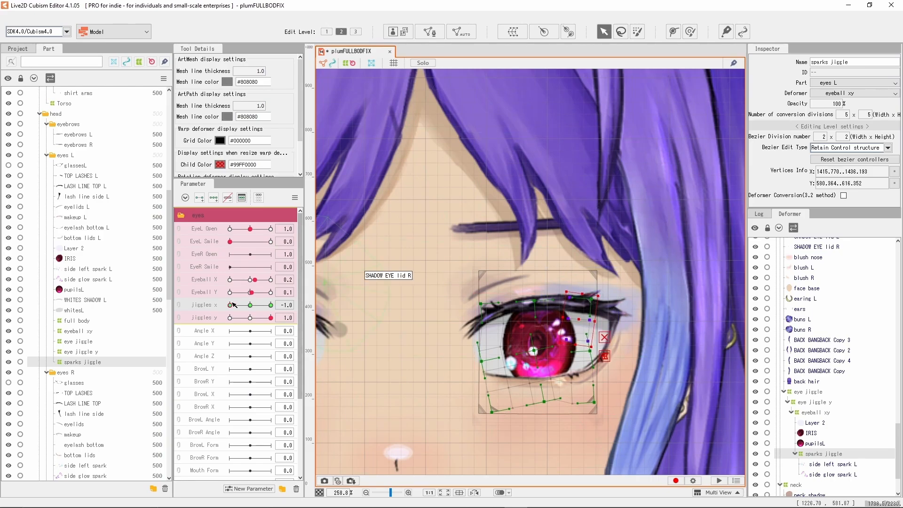
# At Jiggles x 1.0, rotate the upper-right control points of sparks jiggle slightly, and return Jiggles x to near its middle.
pyautogui.click(271, 304)
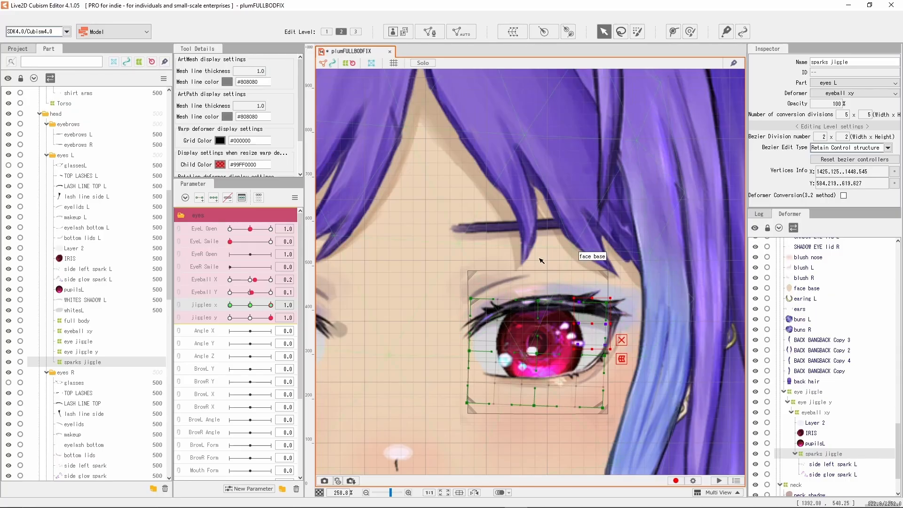
pyautogui.moveTo(548, 252); pyautogui.dragTo(636, 378)
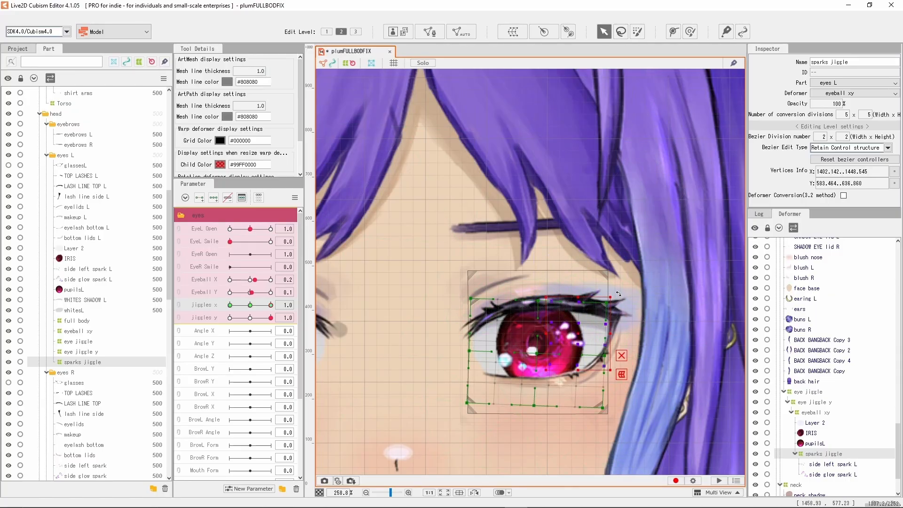
pyautogui.click(253, 305)
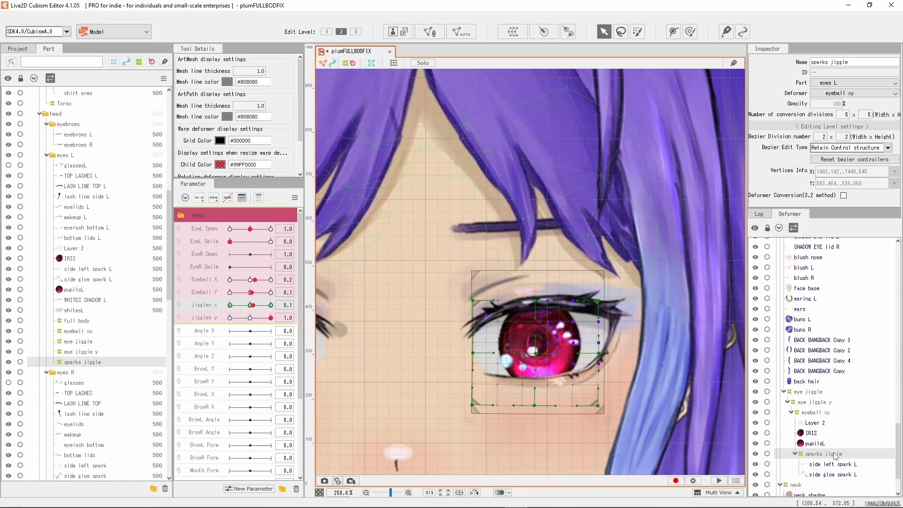
# Create a warp deformer named "sparks jiggle y" in part eyes L as the parent of the sparks jiggle deformer.
pyautogui.click(512, 31)
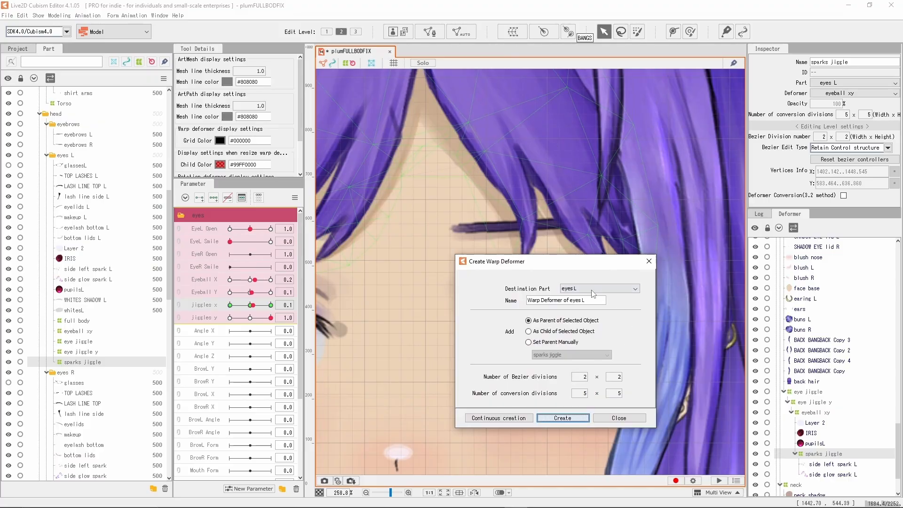
pyautogui.moveTo(591, 300); pyautogui.dragTo(479, 291)
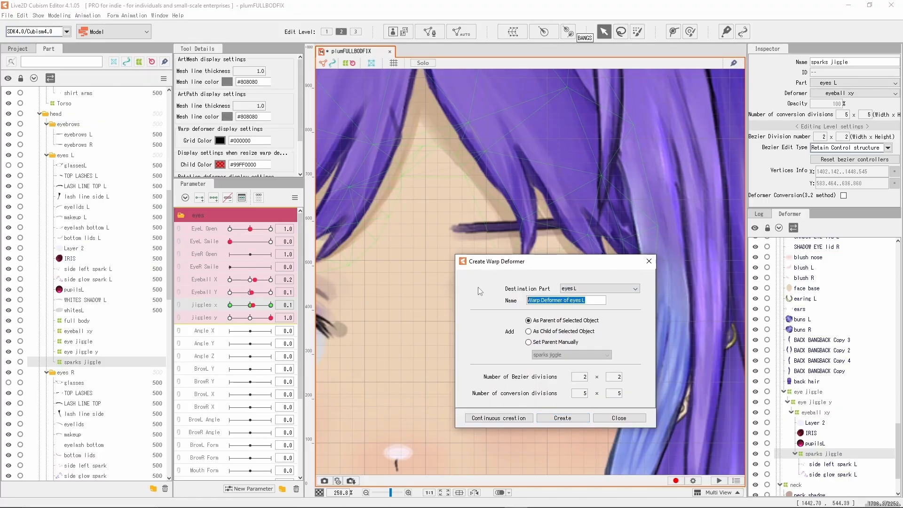
pyautogui.write('sparks jiggle y')
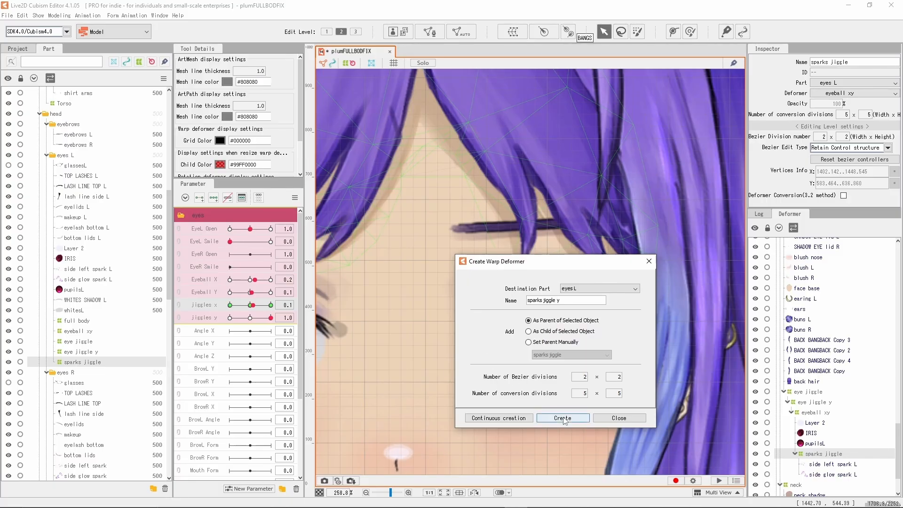
pyautogui.click(562, 418)
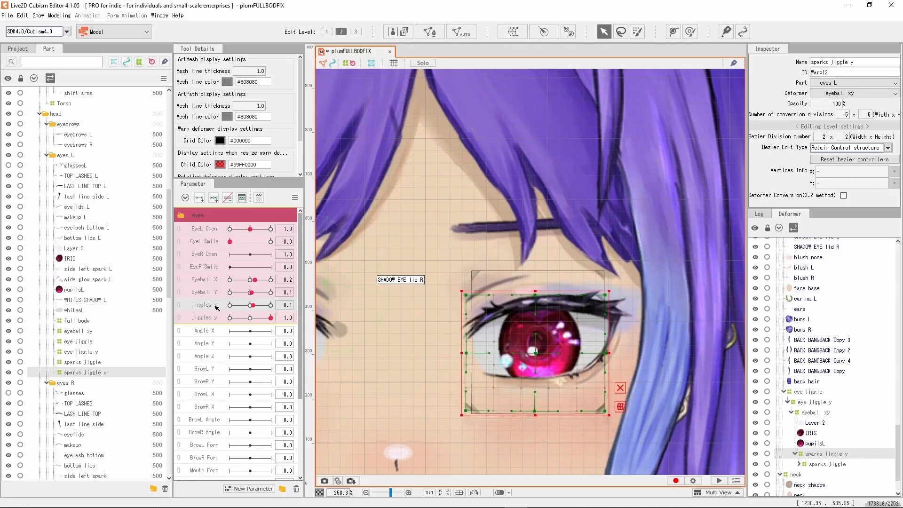
# Add three keys on Jiggles y to sparks jiggle y, and at 1.0 widen it and rotate its upper-right and lower-left control points.
pyautogui.click(213, 197)
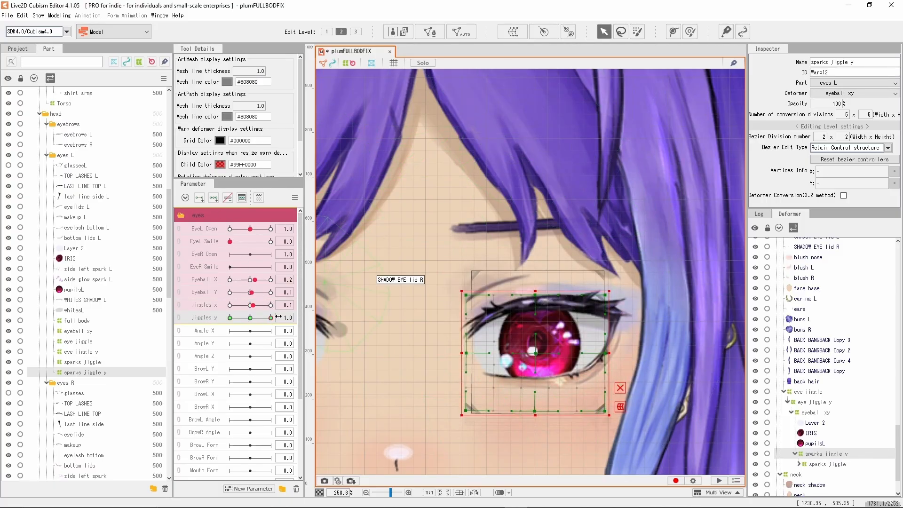
pyautogui.moveTo(252, 305); pyautogui.dragTo(271, 318)
pyautogui.click(252, 318)
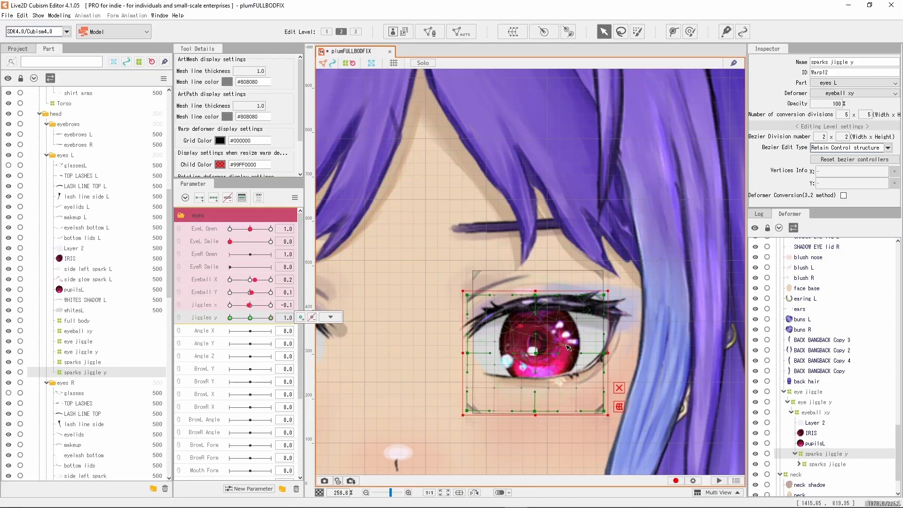
pyautogui.moveTo(609, 292); pyautogui.dragTo(541, 367)
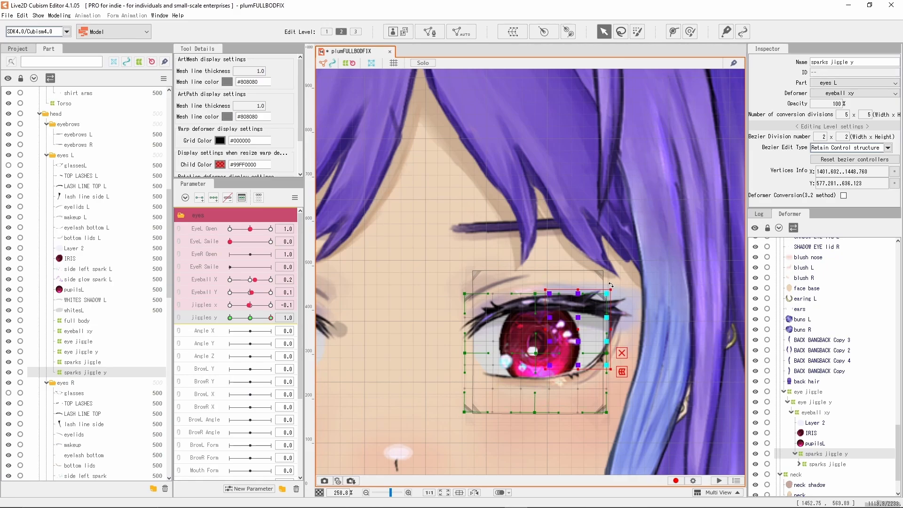
pyautogui.moveTo(437, 329); pyautogui.dragTo(552, 393)
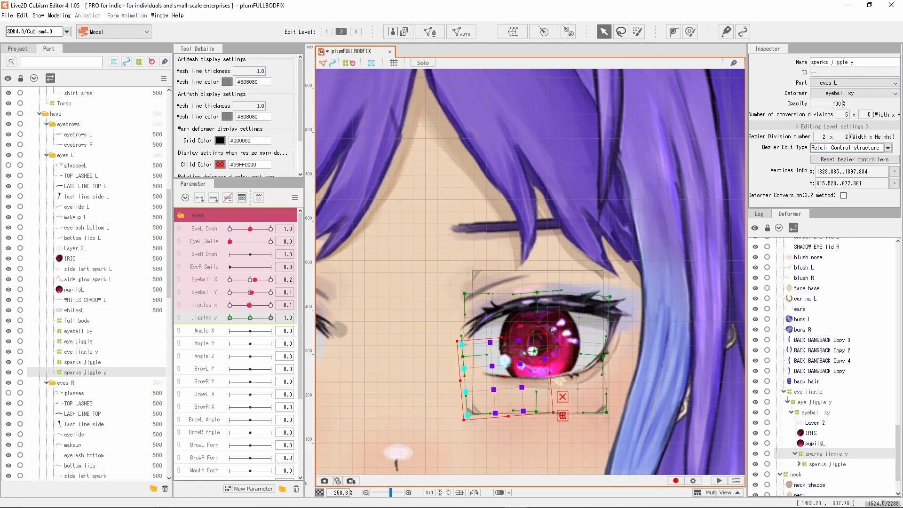
# At Jiggles y -1.0, narrow the sparks jiggle y deformer and rotate its upper-right and lower-left control points.
pyautogui.moveTo(251, 318); pyautogui.dragTo(145, 325)
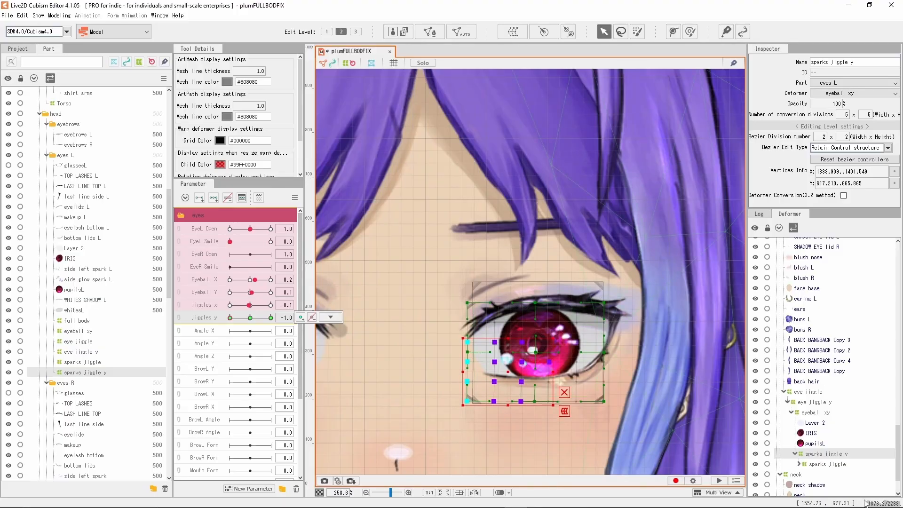
pyautogui.click(835, 456)
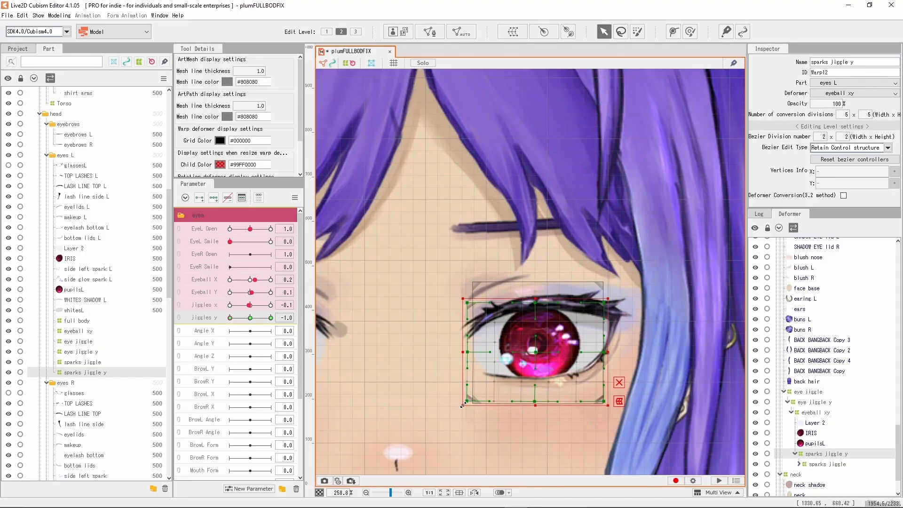
pyautogui.moveTo(462, 405); pyautogui.dragTo(471, 404)
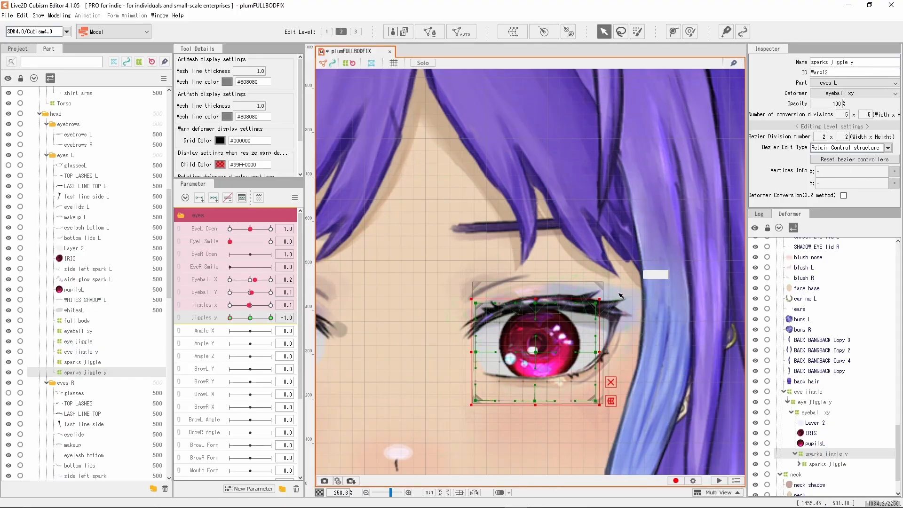
pyautogui.moveTo(626, 280); pyautogui.dragTo(556, 371)
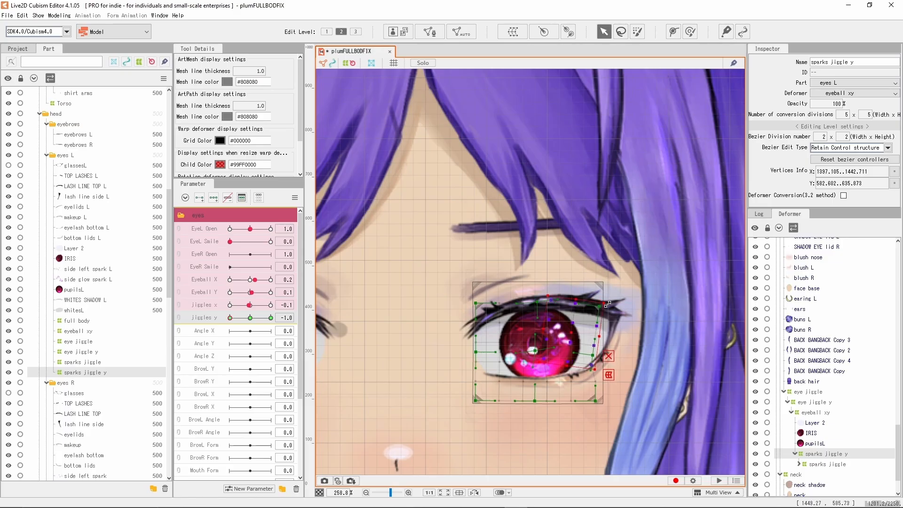
pyautogui.moveTo(443, 321); pyautogui.dragTo(549, 415)
pyautogui.moveTo(554, 316); pyautogui.dragTo(548, 313)
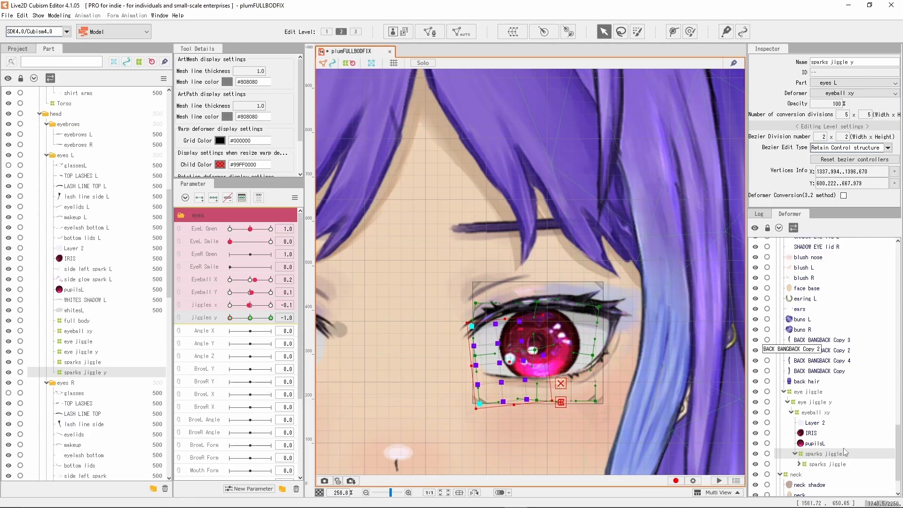
# Create a warp deformer named "lashes jiggle" in part eyes L as the parent of TOP LASHES L, with 10 × 10 conversion divisions.
pyautogui.click(819, 443)
pyautogui.click(618, 294)
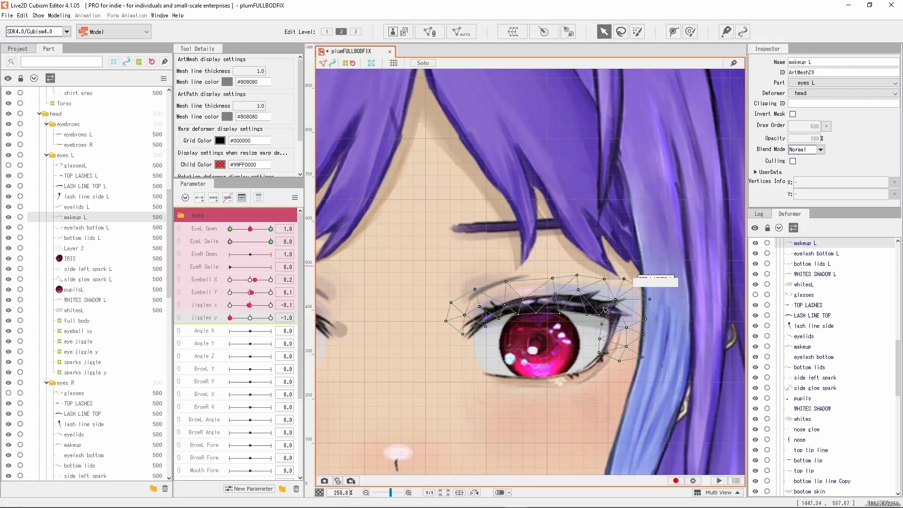
pyautogui.scroll(3, 620, 296)
pyautogui.scroll(-1, 803, 403)
pyautogui.scroll(4, 795, 371)
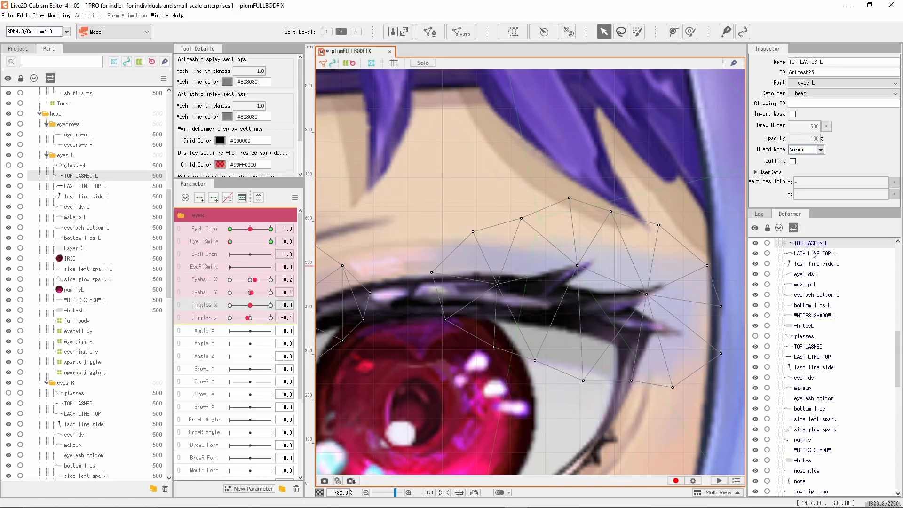
pyautogui.click(513, 31)
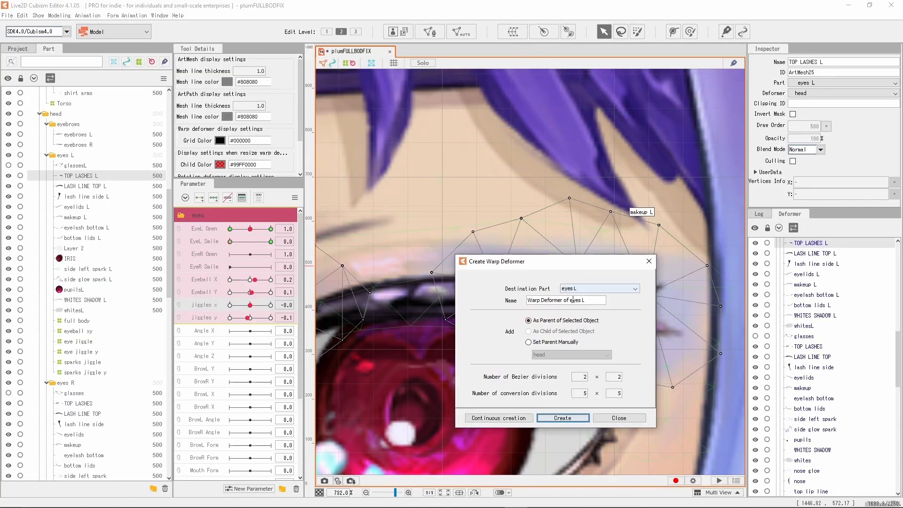
pyautogui.moveTo(591, 297); pyautogui.dragTo(526, 299)
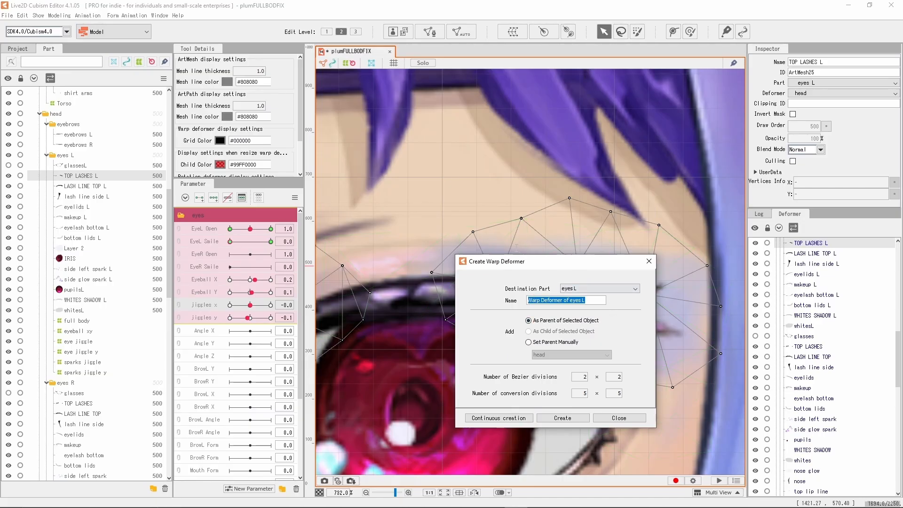
pyautogui.write('lashes jiggle')
pyautogui.click(561, 418)
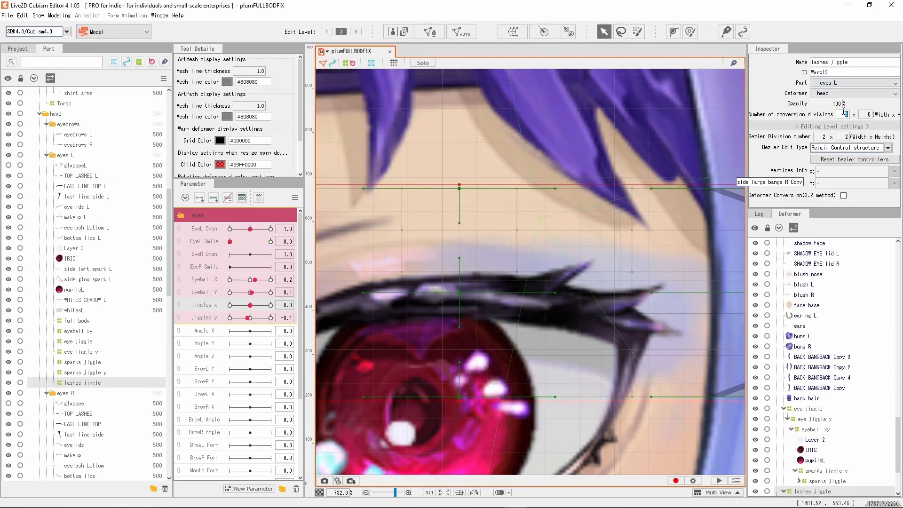
pyautogui.click(868, 114)
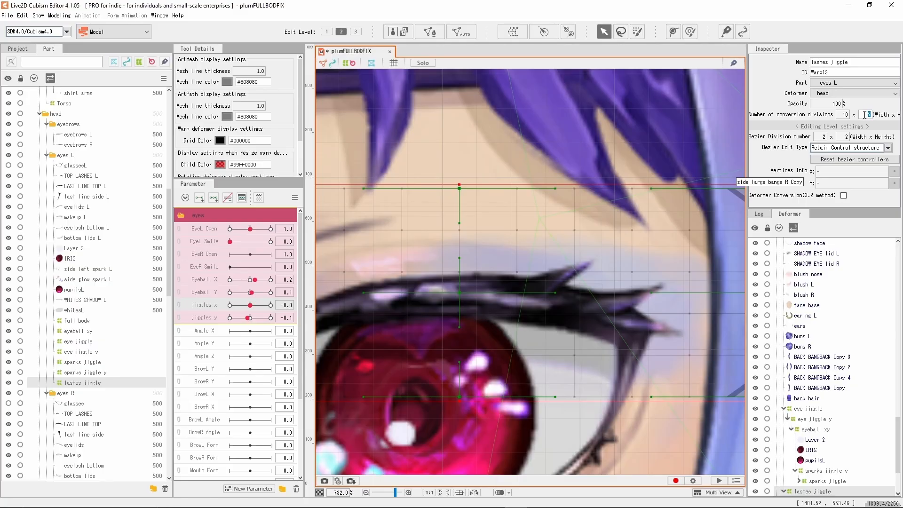
pyautogui.press('Return')
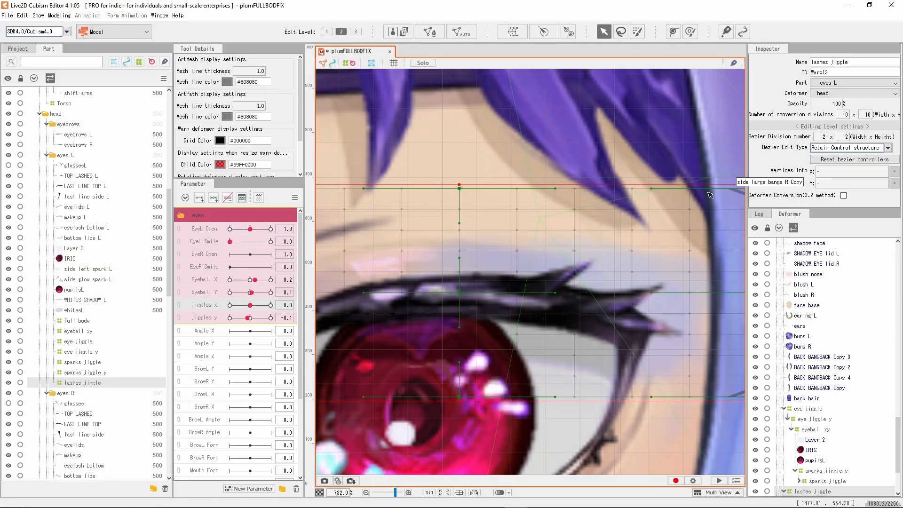
# Add three keys on Jiggles x to lashes jiggle, and at 1.0 shift its grid points above the outer lash tips.
pyautogui.scroll(-2, 709, 194)
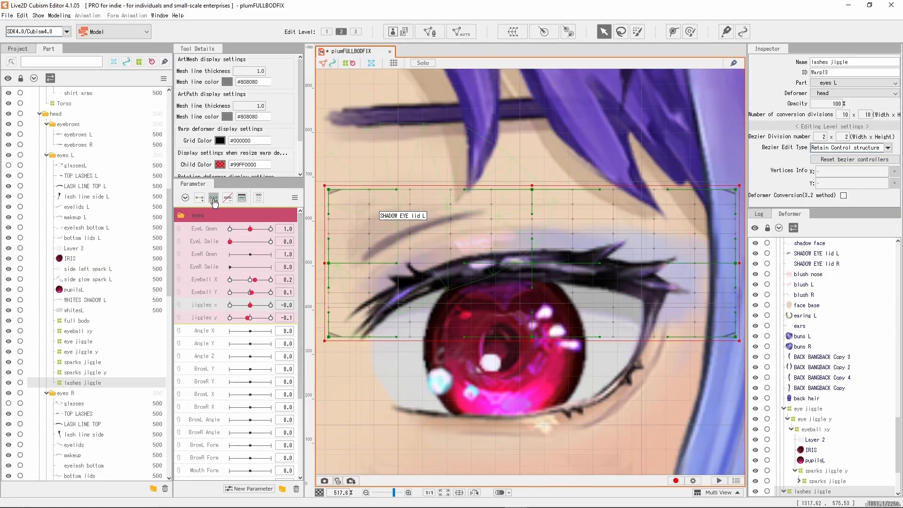
pyautogui.moveTo(254, 306); pyautogui.dragTo(286, 306)
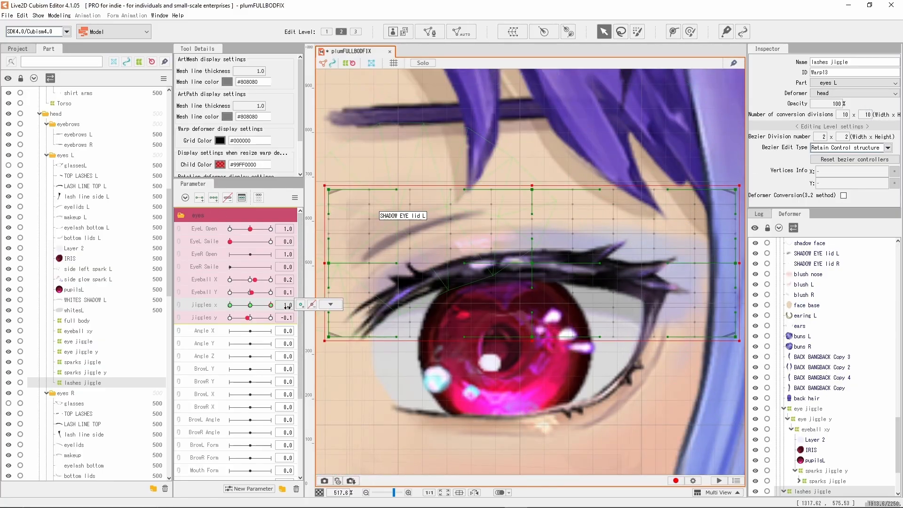
pyautogui.click(693, 258)
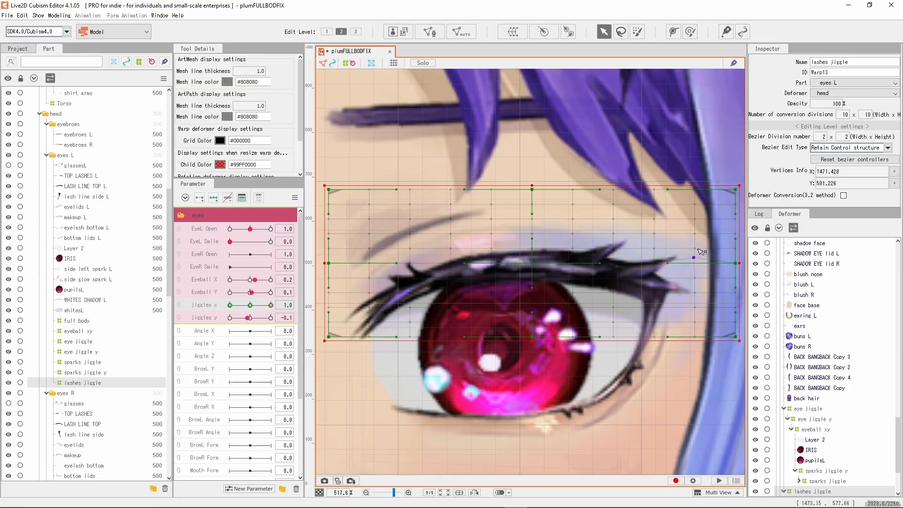
pyautogui.moveTo(694, 249); pyautogui.dragTo(616, 230)
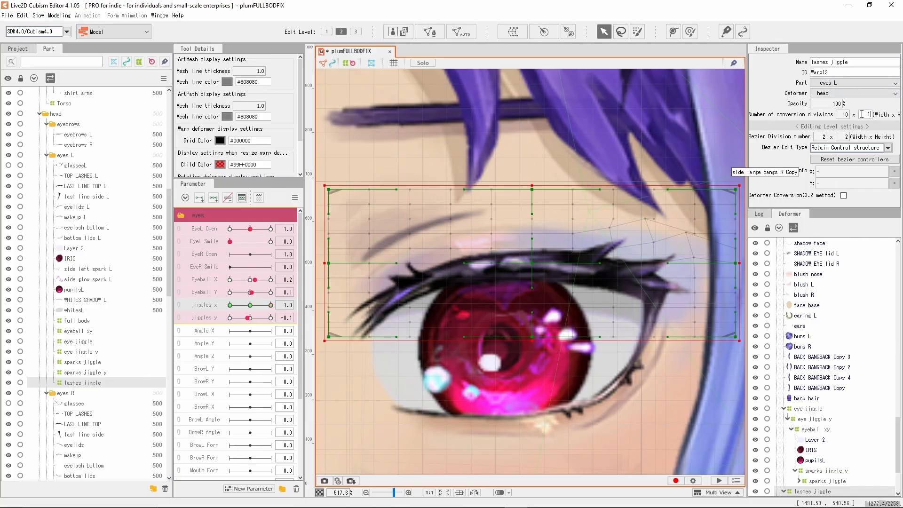
# Set the lashes jiggle conversion divisions to 15 × 15 and shift more grid points around the outer lash tips at Jiggles x 1.0.
pyautogui.click(844, 114)
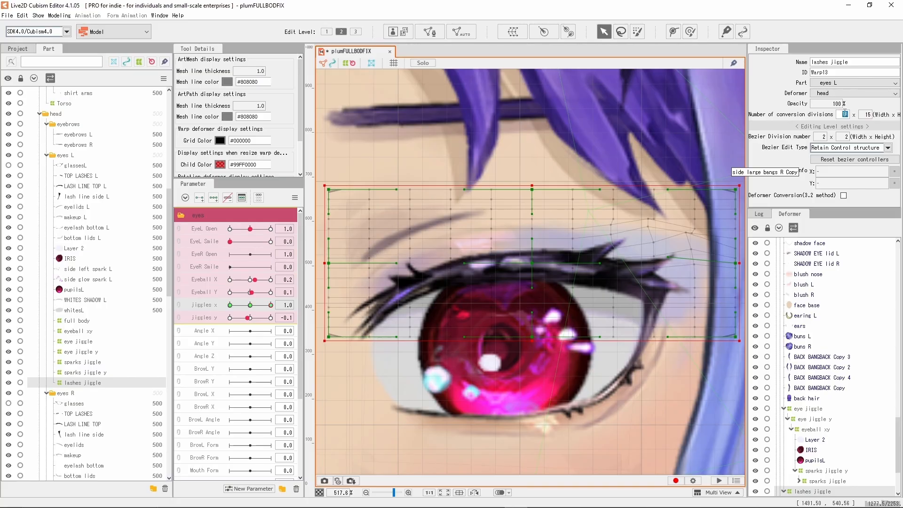
pyautogui.write('15')
pyautogui.press('Return')
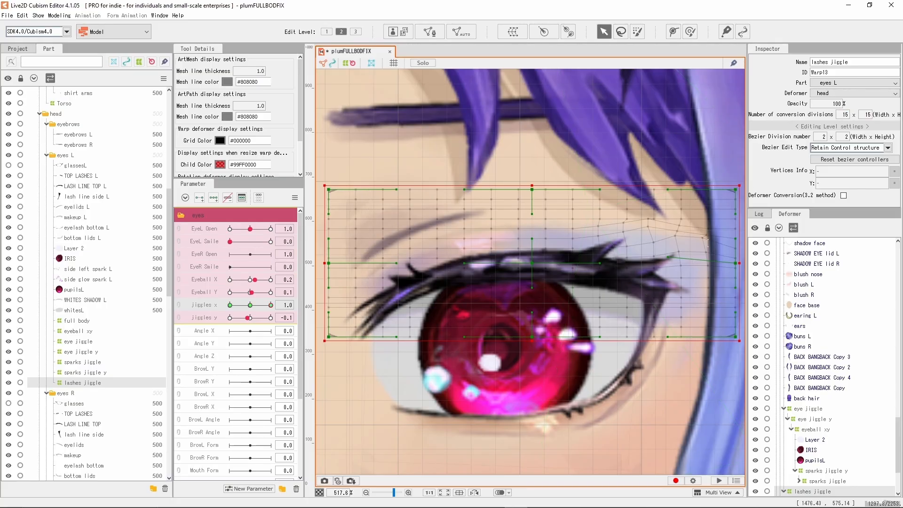
pyautogui.click(670, 253)
pyautogui.moveTo(670, 252); pyautogui.dragTo(657, 253)
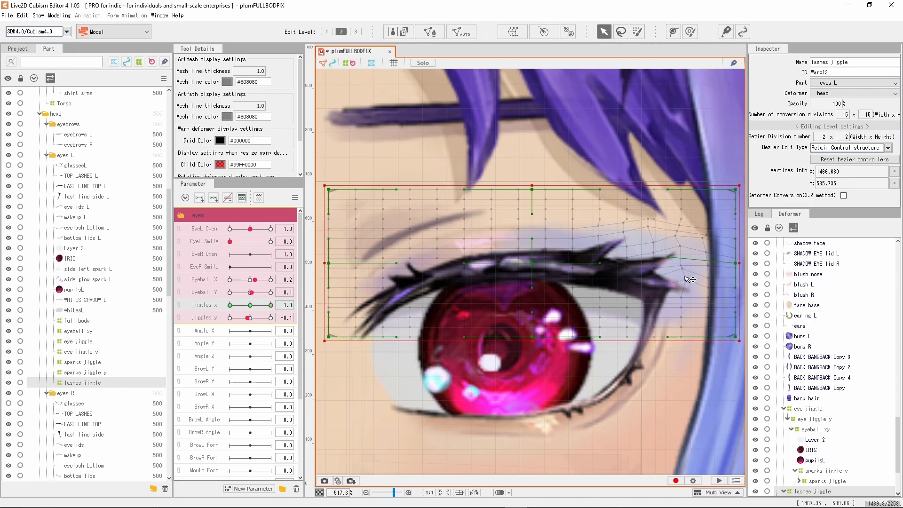
pyautogui.moveTo(686, 293); pyautogui.dragTo(691, 299)
pyautogui.click(627, 241)
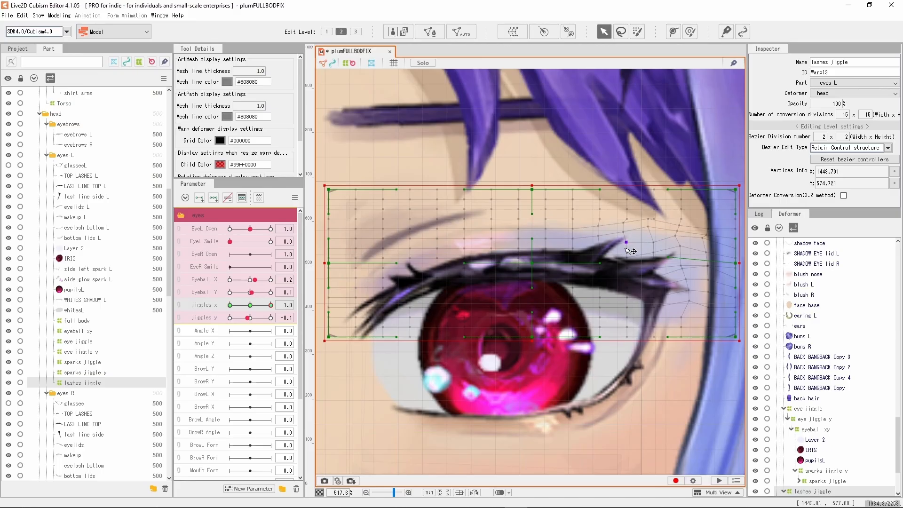
pyautogui.moveTo(630, 251); pyautogui.dragTo(659, 236)
# At Jiggles x 1.0, refine the grid points below the outer lash tips and nudge a point upward at the inner lashes.
pyautogui.click(253, 305)
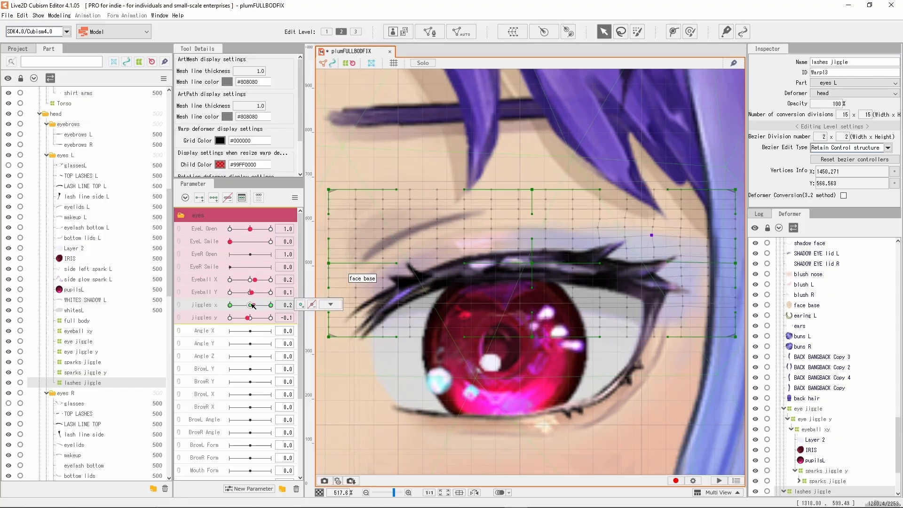
pyautogui.moveTo(253, 305); pyautogui.dragTo(278, 305)
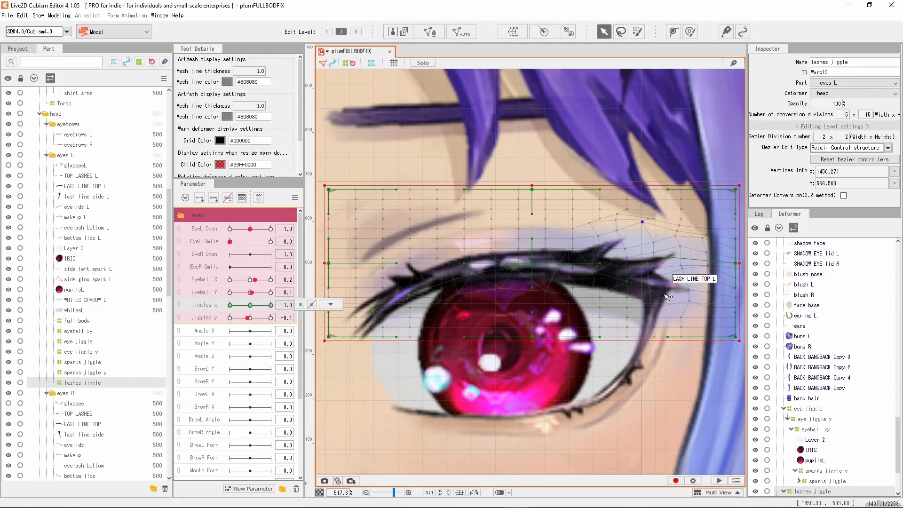
pyautogui.click(687, 273)
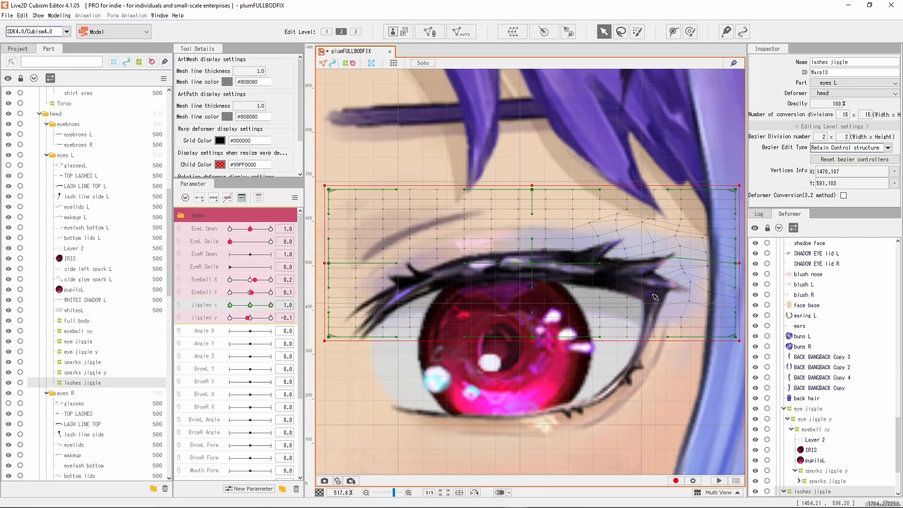
pyautogui.moveTo(627, 298); pyautogui.dragTo(632, 279)
pyautogui.click(629, 295)
pyautogui.moveTo(420, 254); pyautogui.dragTo(390, 270)
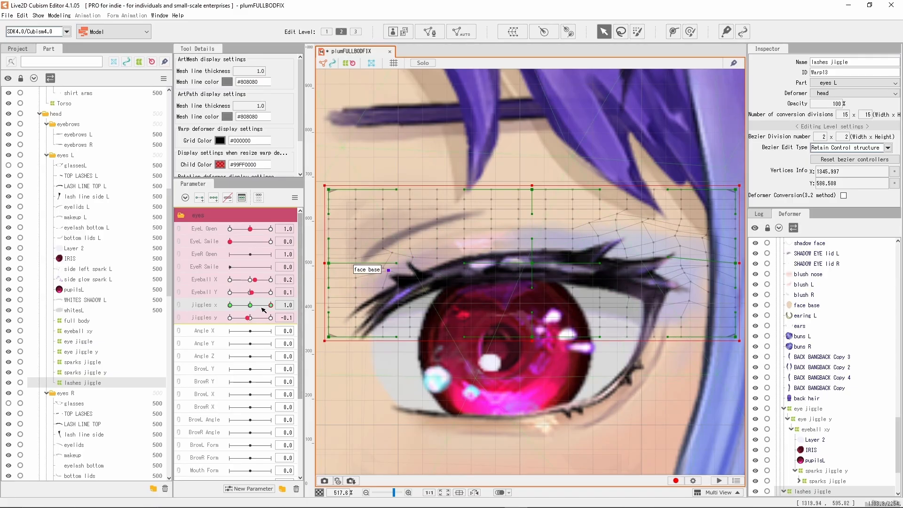
# At Jiggles x -1.0, shift the outer and inner lash points of lashes jiggle the opposite way, and return Jiggles x to -0.4.
pyautogui.moveTo(270, 305); pyautogui.dragTo(194, 289)
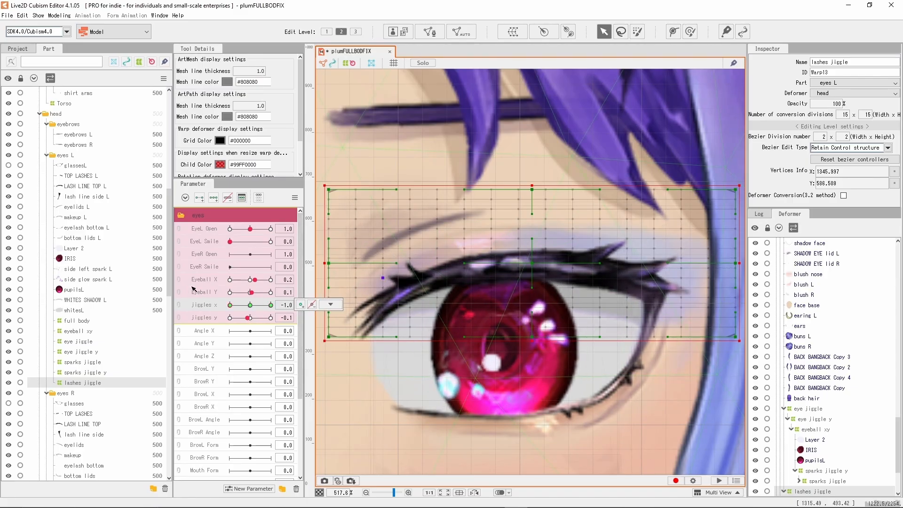
pyautogui.click(631, 243)
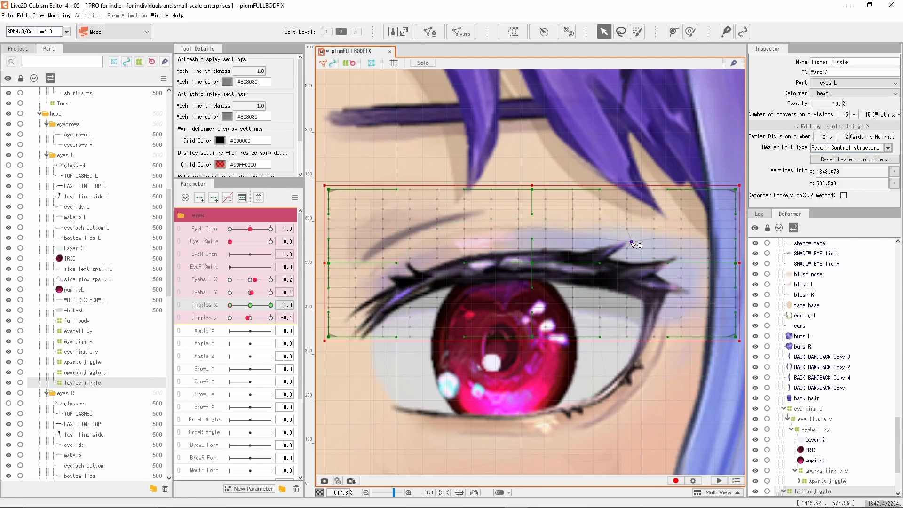
pyautogui.click(681, 263)
pyautogui.moveTo(658, 258); pyautogui.dragTo(657, 263)
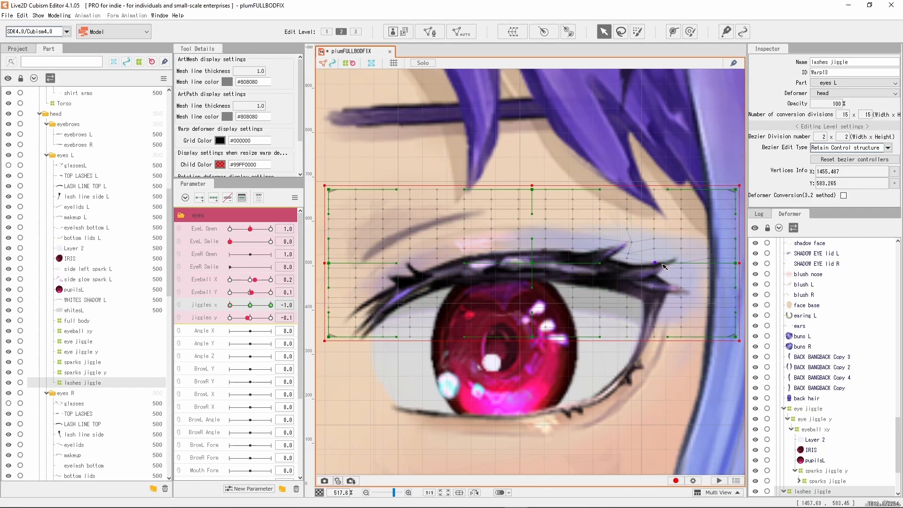
pyautogui.click(680, 284)
pyautogui.click(410, 258)
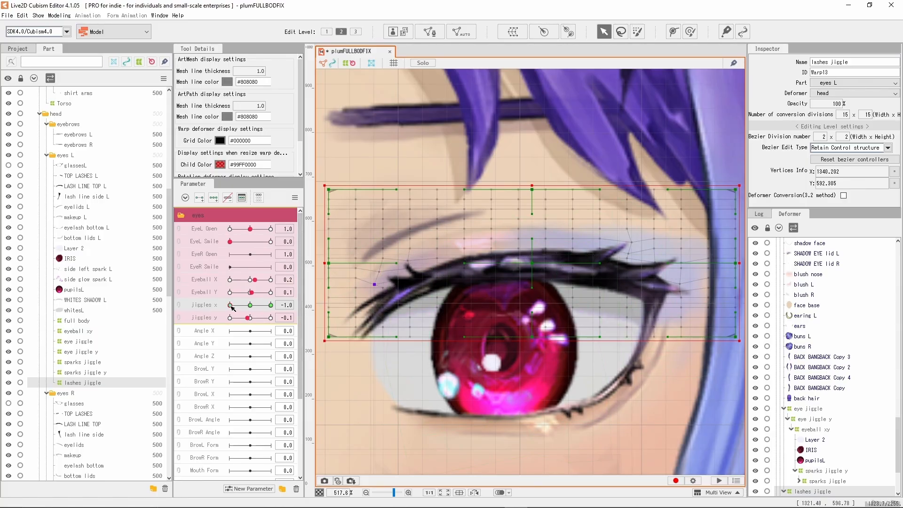
pyautogui.moveTo(235, 306)
pyautogui.mouseDown()
pyautogui.moveTo(308, 296)
pyautogui.moveTo(222, 294)
pyautogui.moveTo(240, 301)
pyautogui.moveTo(184, 307)
pyautogui.moveTo(305, 298)
pyautogui.moveTo(242, 304)
pyautogui.mouseUp()
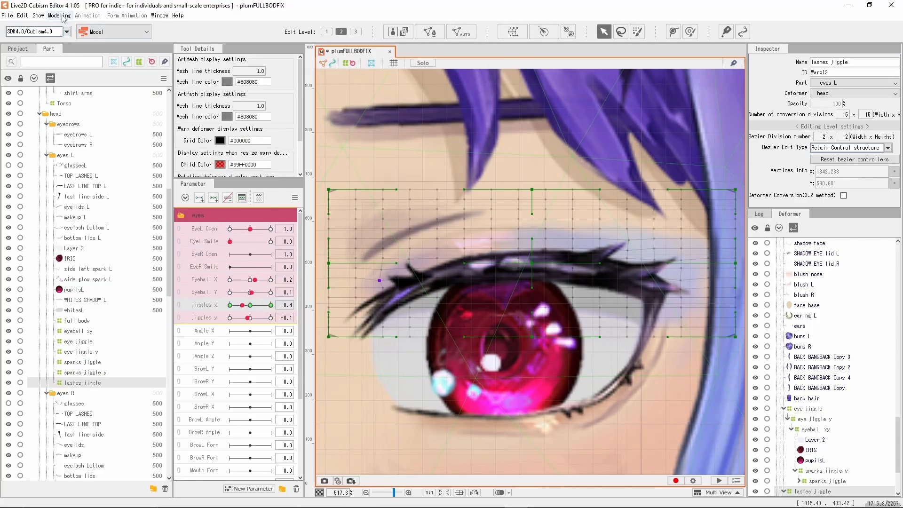
# Open the Physics/Scene Blending Settings and add a physics group named "eye jiggle".
pyautogui.click(63, 17)
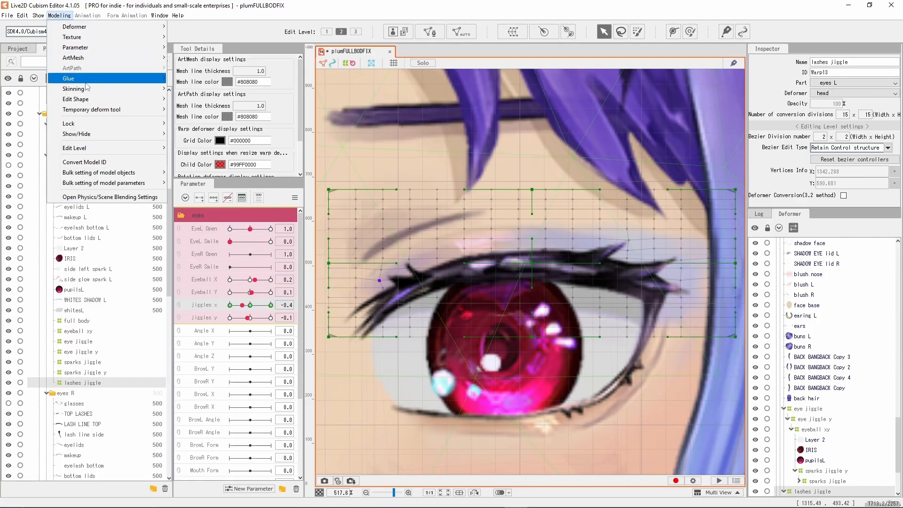
pyautogui.click(116, 197)
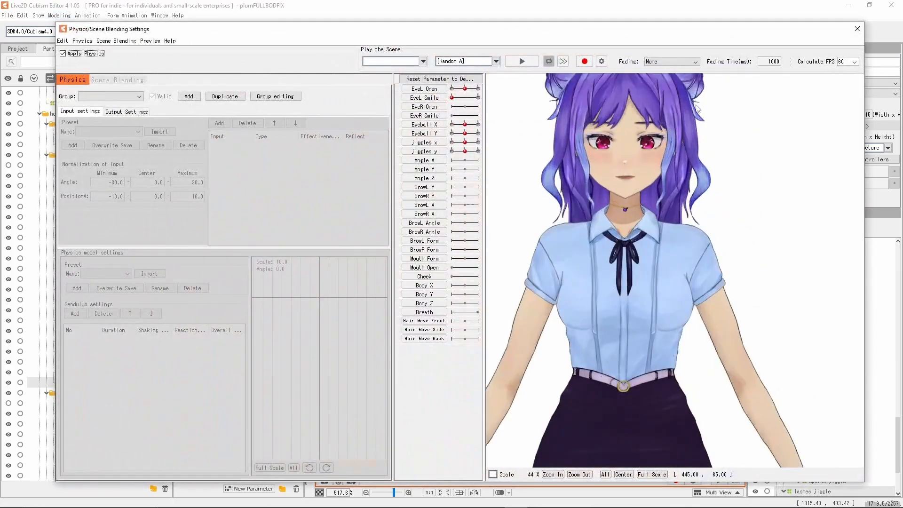
pyautogui.moveTo(632, 156); pyautogui.dragTo(660, 271)
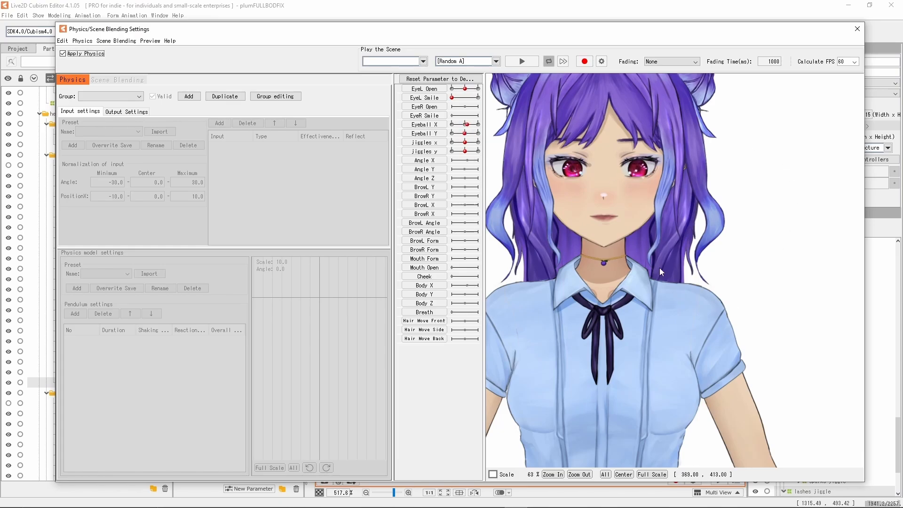
pyautogui.click(193, 97)
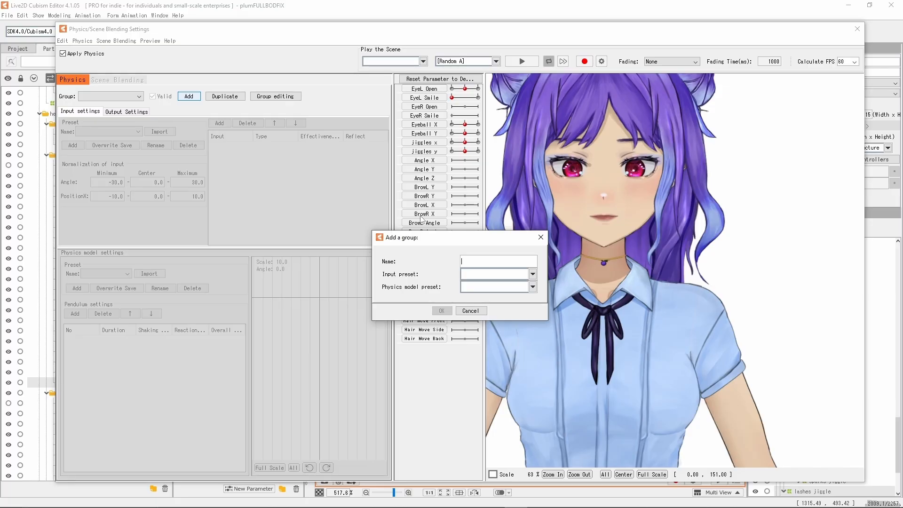
pyautogui.write('eye ')
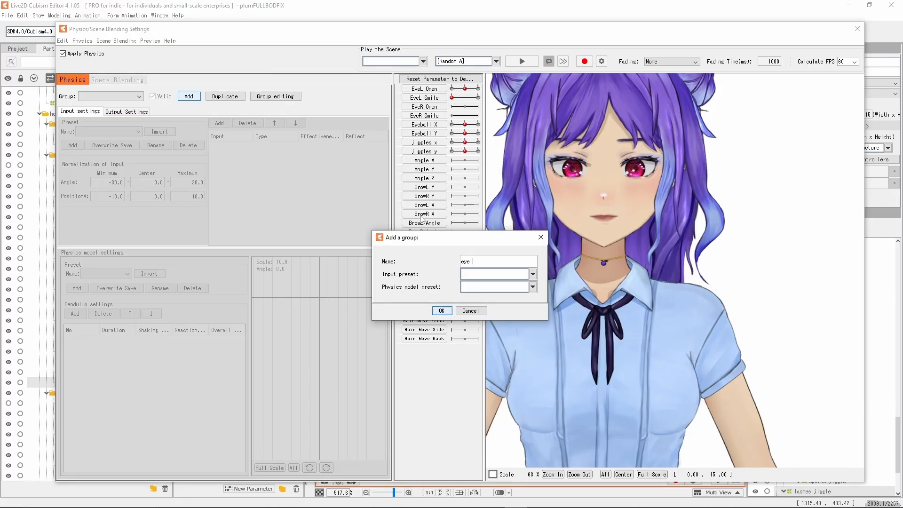
pyautogui.write('jiggle')
pyautogui.click(441, 311)
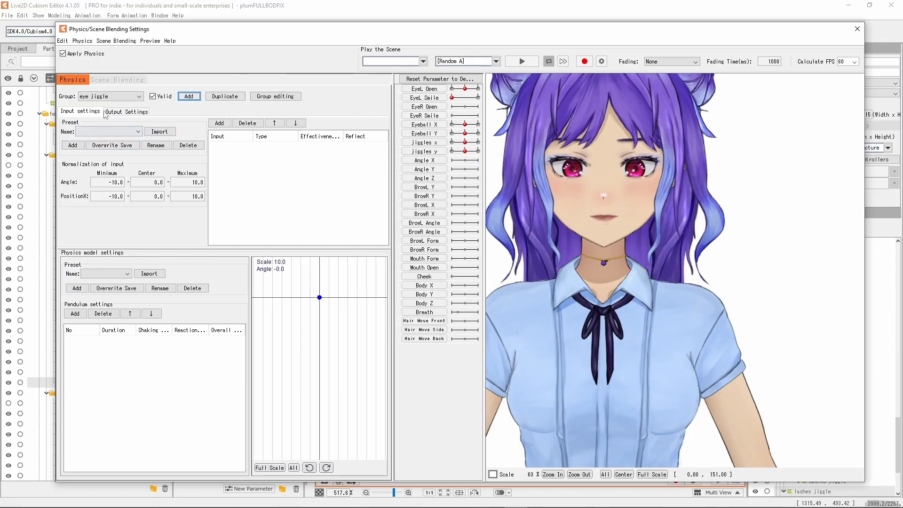
# Add EyeL Open and EyeR Open as input parameters of the eye jiggle physics group.
pyautogui.click(219, 122)
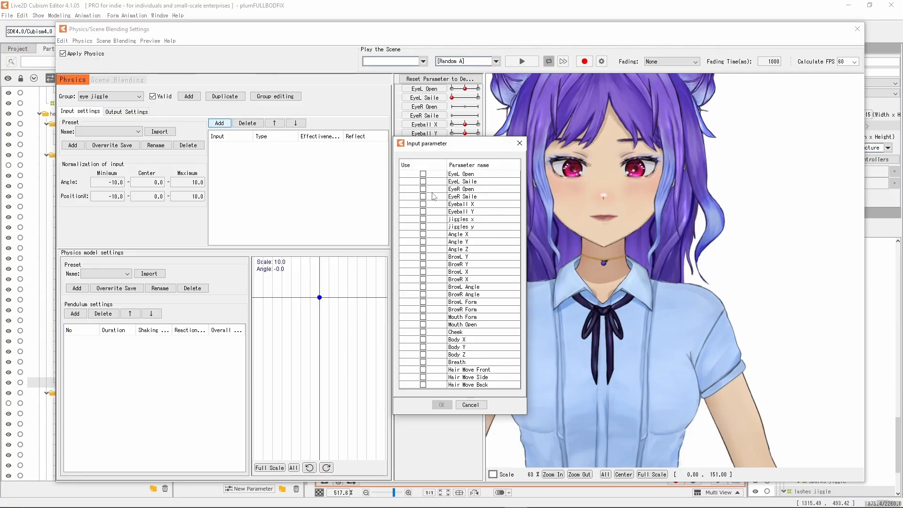
pyautogui.click(423, 189)
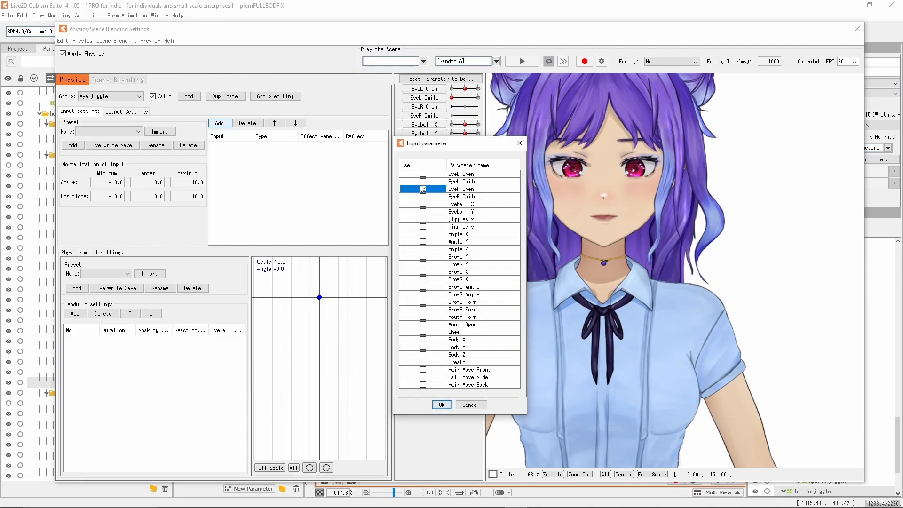
pyautogui.keyDown('shift'); pyautogui.click(424, 174); pyautogui.keyUp('shift')
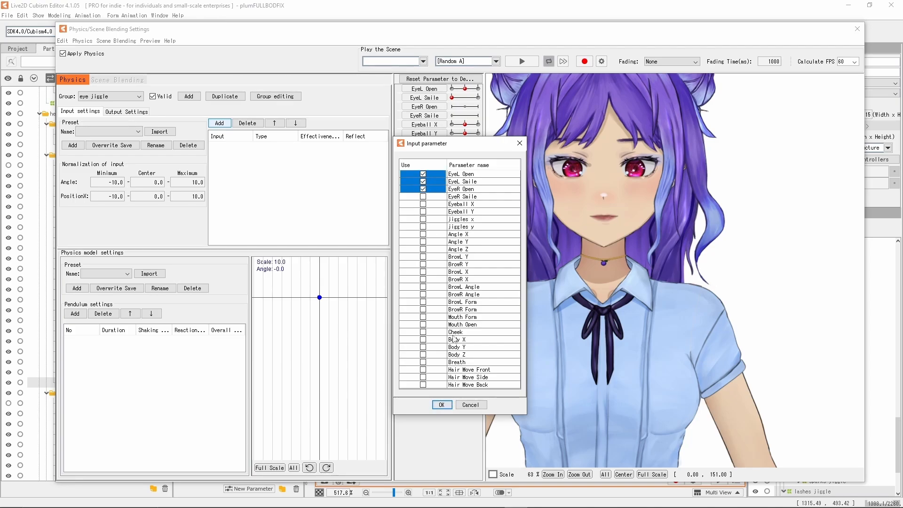
pyautogui.click(422, 181)
pyautogui.click(422, 188)
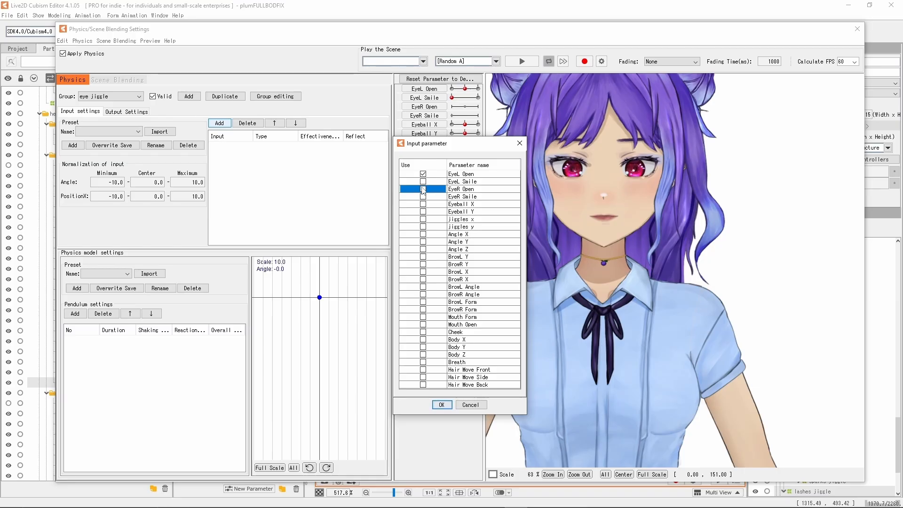
pyautogui.click(442, 404)
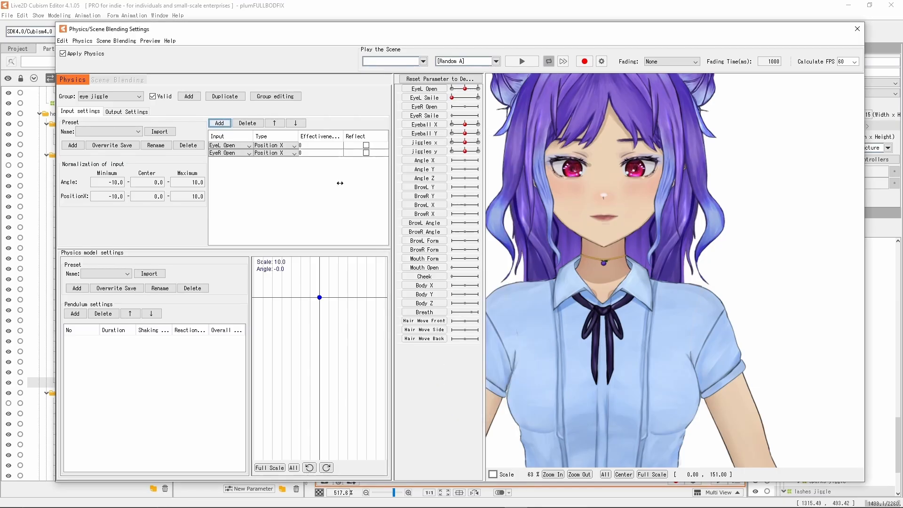
# Set the effectiveness of the EyeL Open and EyeR Open inputs to 50 each.
pyautogui.doubleClick(305, 146)
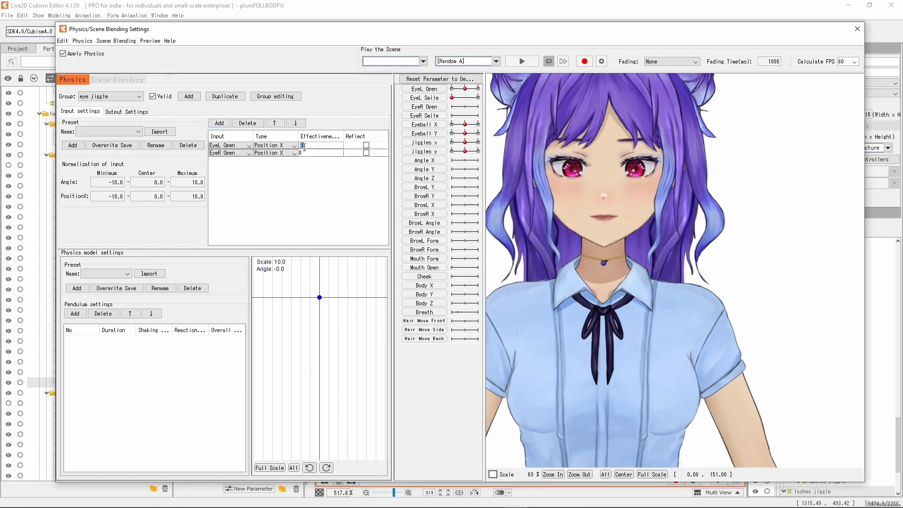
pyautogui.write('50')
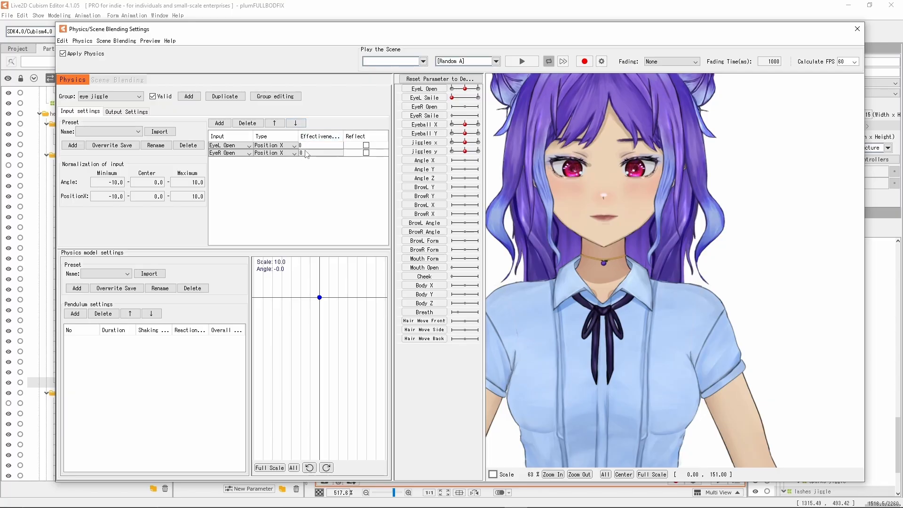
pyautogui.doubleClick(304, 152)
pyautogui.doubleClick(305, 146)
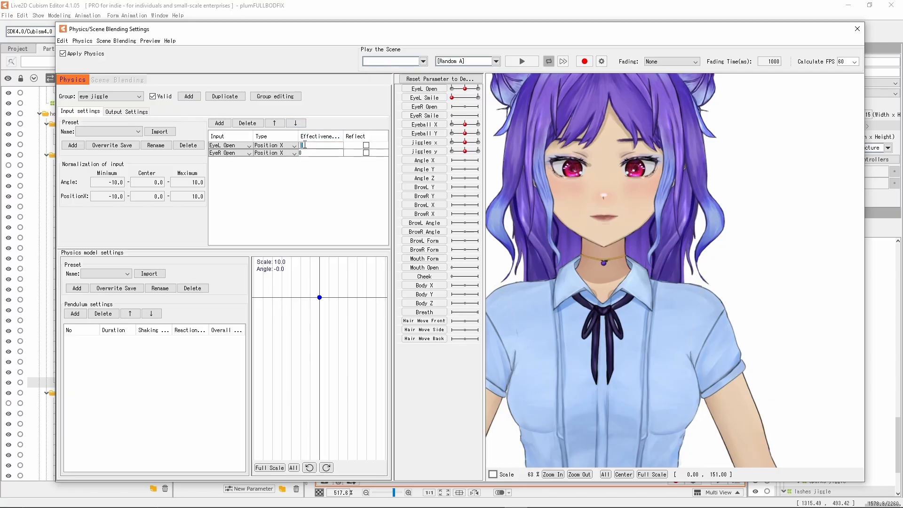
pyautogui.write('50')
pyautogui.press('Return')
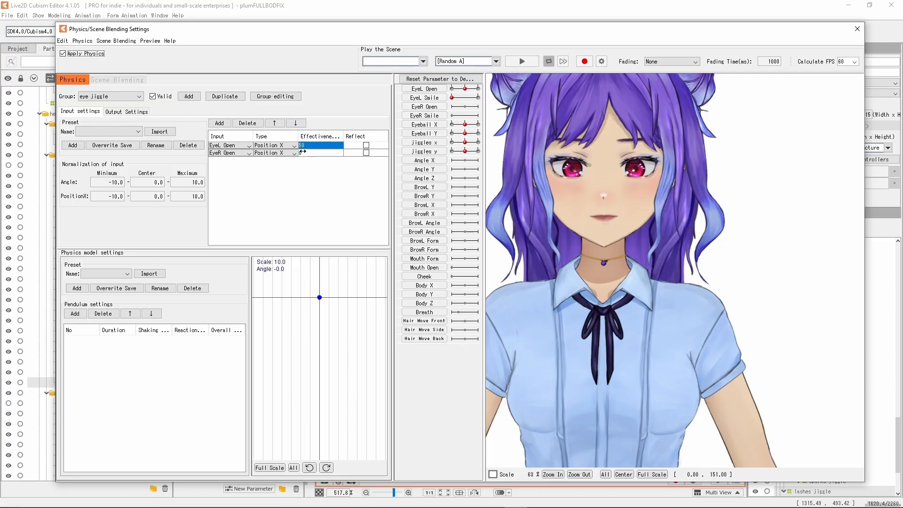
pyautogui.doubleClick(302, 154)
pyautogui.doubleClick(302, 154)
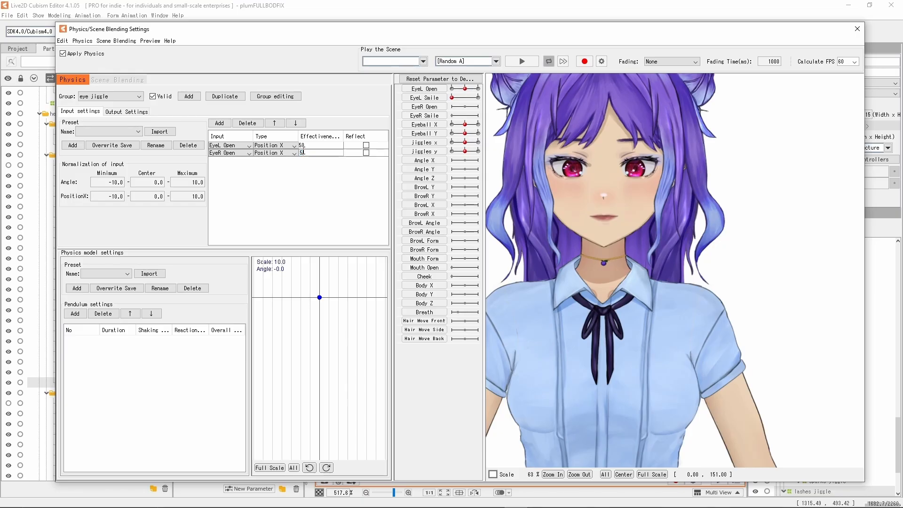
pyautogui.press('Return')
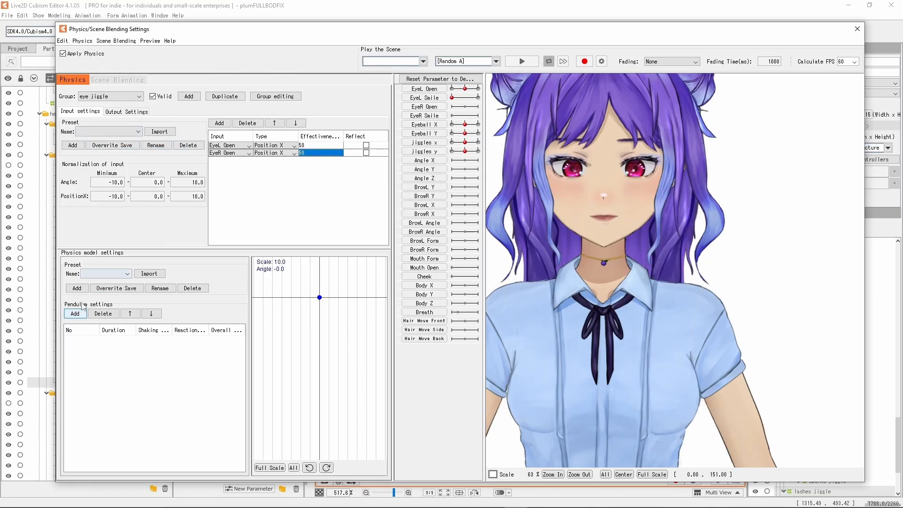
# Add two pendulums to the physics model of the eye jiggle group.
pyautogui.click(77, 287)
pyautogui.click(473, 296)
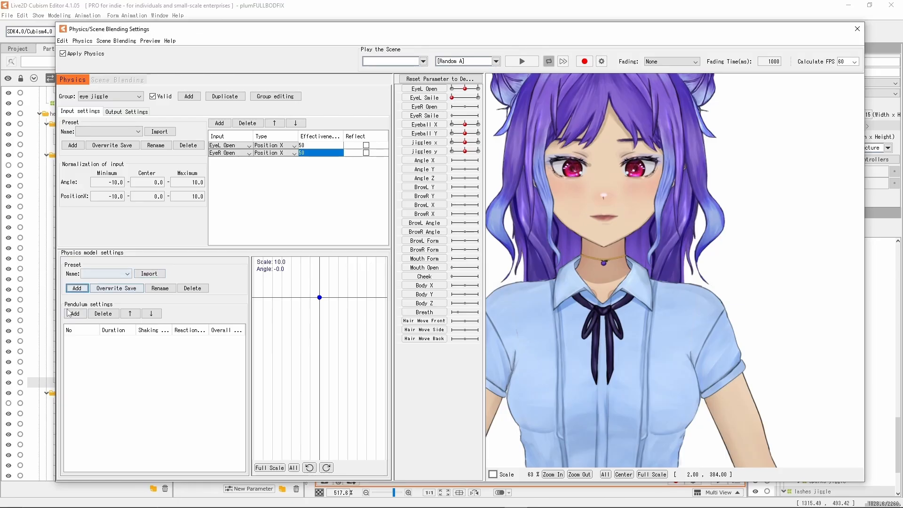
pyautogui.click(69, 313)
pyautogui.click(80, 317)
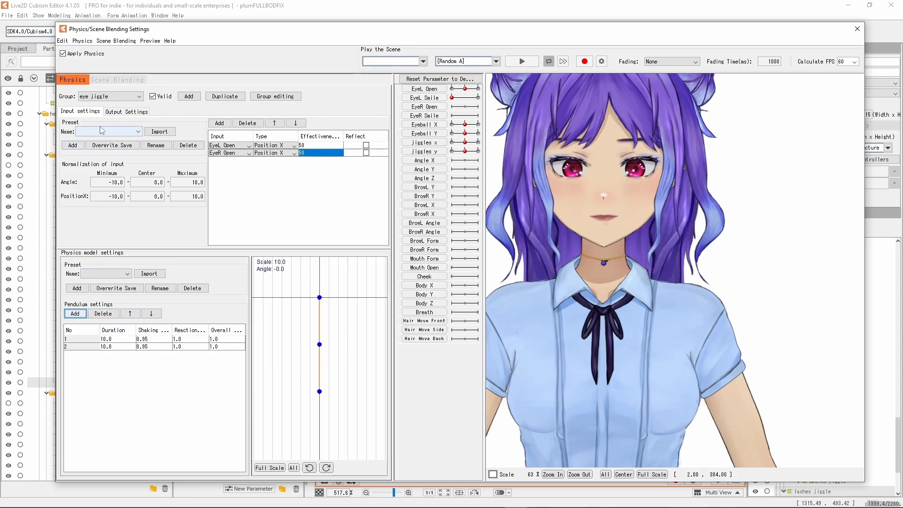
# Add Jiggles x and Jiggles y as output parameters of the eye jiggle group.
pyautogui.click(118, 111)
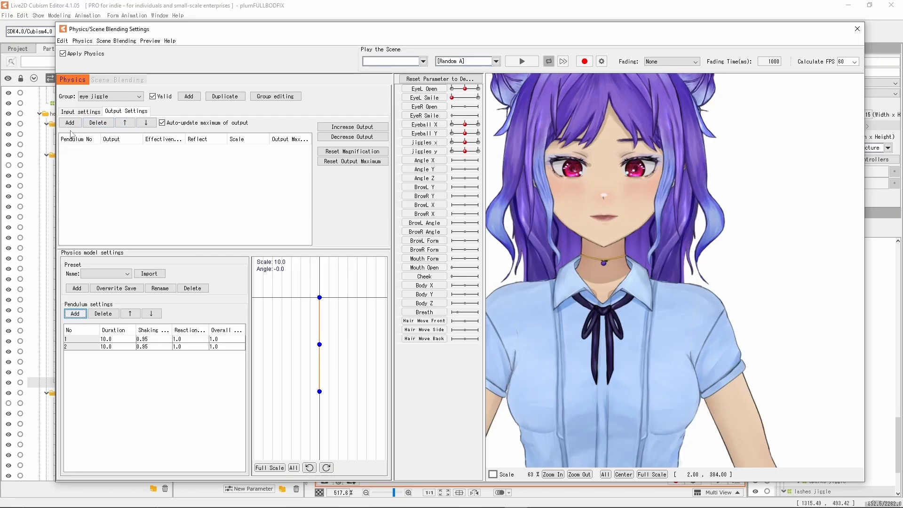
pyautogui.click(70, 123)
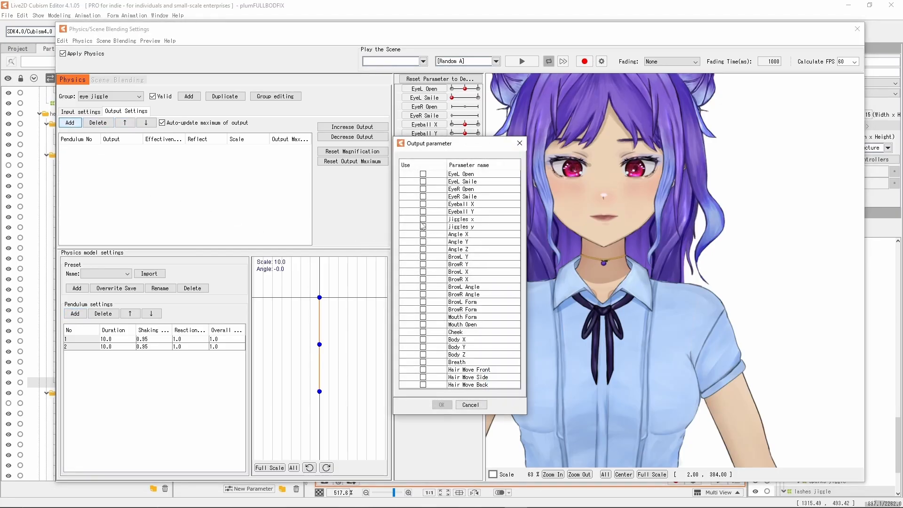
pyautogui.click(423, 219)
pyautogui.click(423, 227)
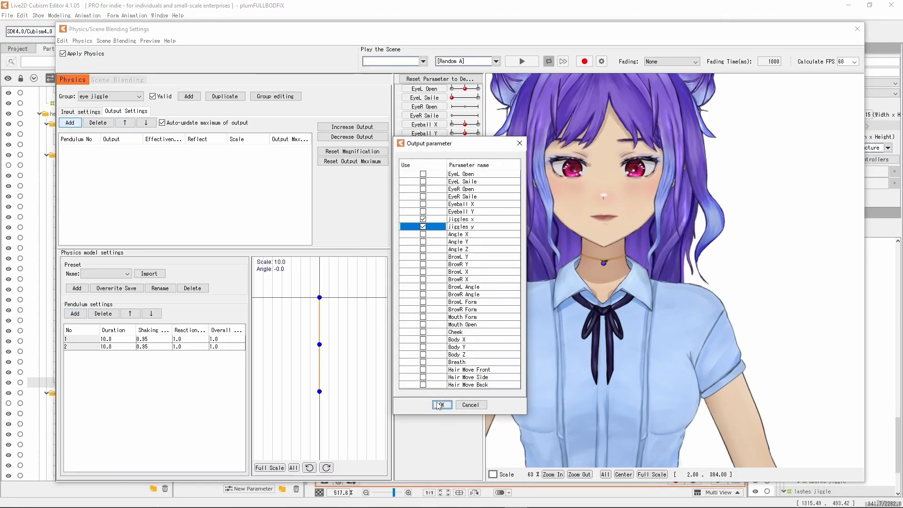
pyautogui.click(441, 405)
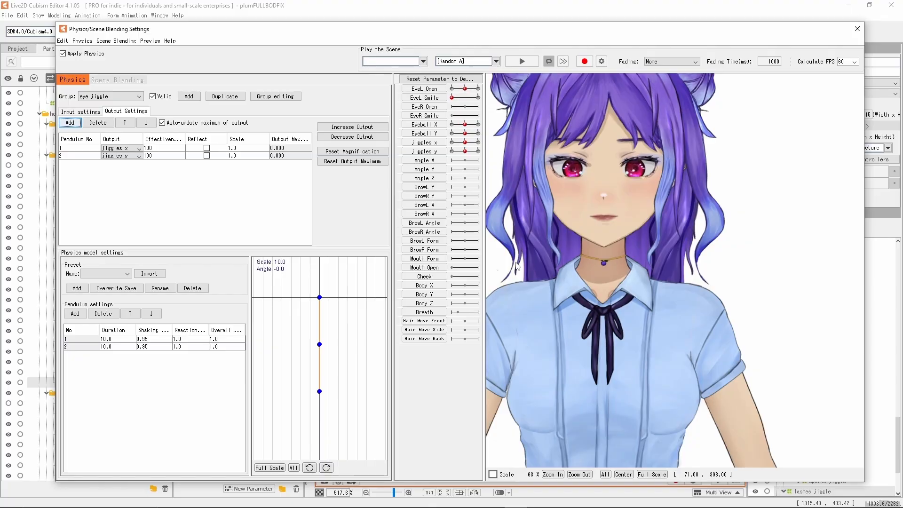
# Raise the output scale of Jiggles x to 1.034 and of Jiggles y to 1.077.
pyautogui.doubleClick(230, 148)
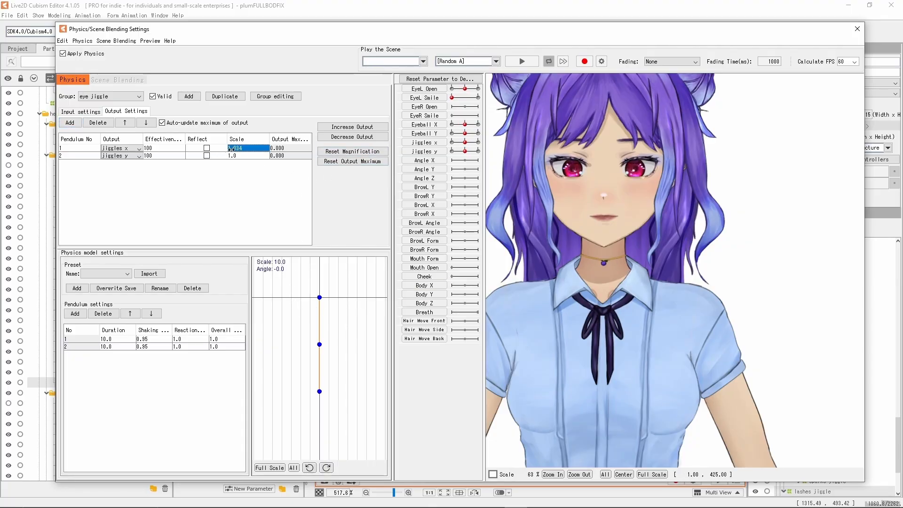
pyautogui.click(353, 127)
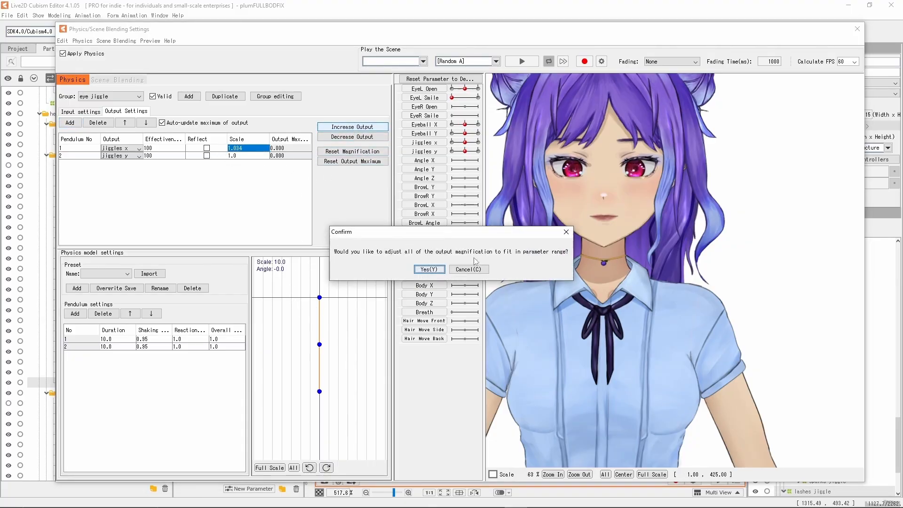
pyautogui.click(439, 270)
pyautogui.click(359, 128)
pyautogui.click(426, 269)
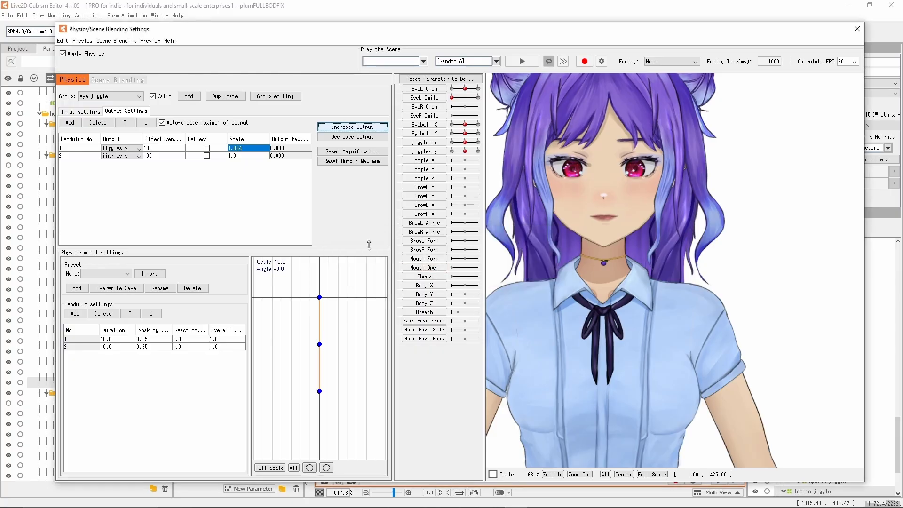
pyautogui.moveTo(252, 154); pyautogui.dragTo(218, 166)
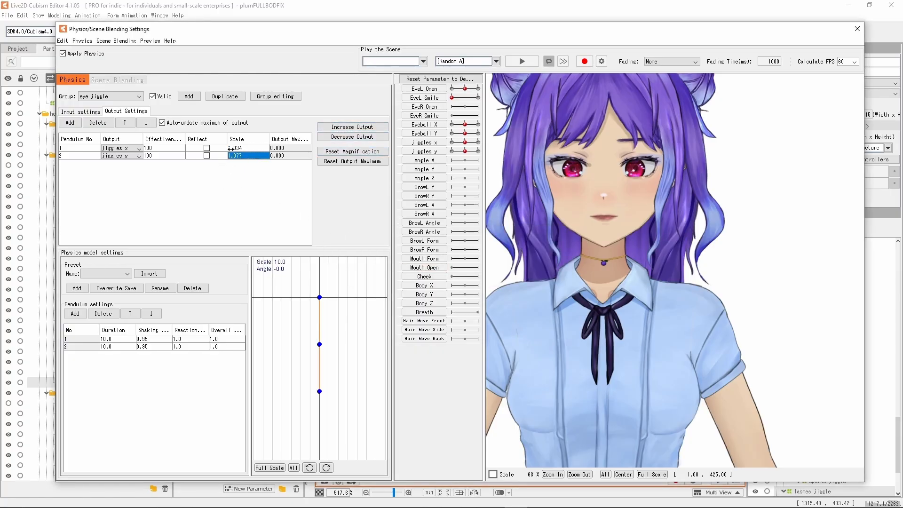
pyautogui.click(232, 149)
pyautogui.click(232, 149)
pyautogui.press('Return')
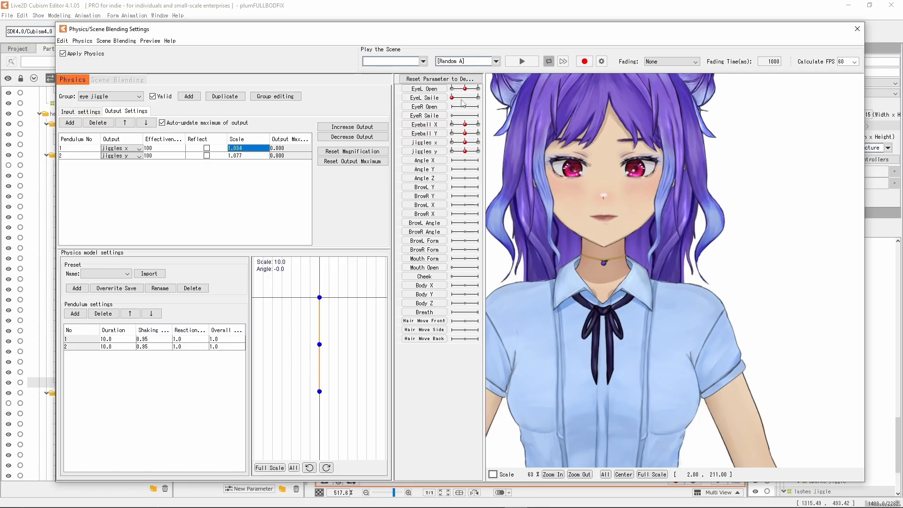
# Test the eye jiggle physics by varying EyeL Open, and close the physics settings.
pyautogui.moveTo(464, 91)
pyautogui.mouseDown()
pyautogui.moveTo(477, 92)
pyautogui.moveTo(430, 95)
pyautogui.moveTo(483, 96)
pyautogui.moveTo(432, 99)
pyautogui.moveTo(483, 98)
pyautogui.moveTo(461, 101)
pyautogui.moveTo(482, 98)
pyautogui.moveTo(464, 100)
pyautogui.moveTo(474, 99)
pyautogui.mouseUp()
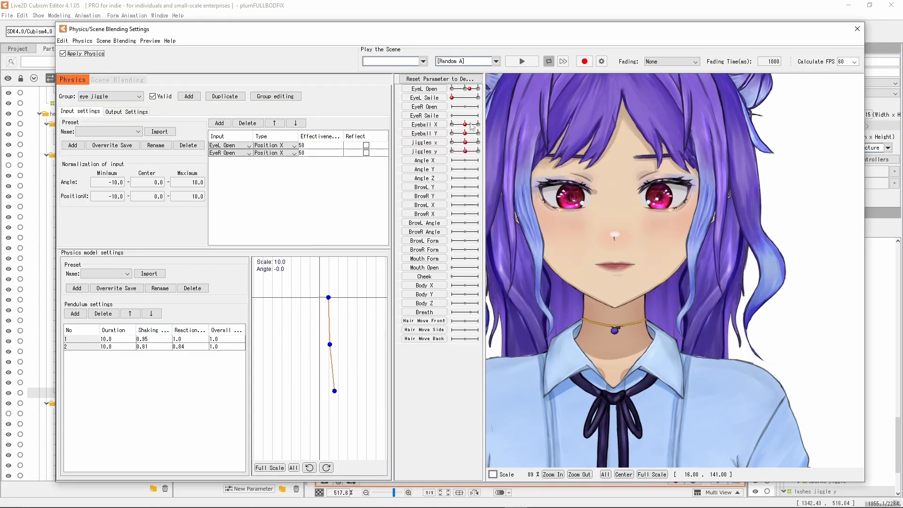
pyautogui.moveTo(468, 122); pyautogui.dragTo(464, 91)
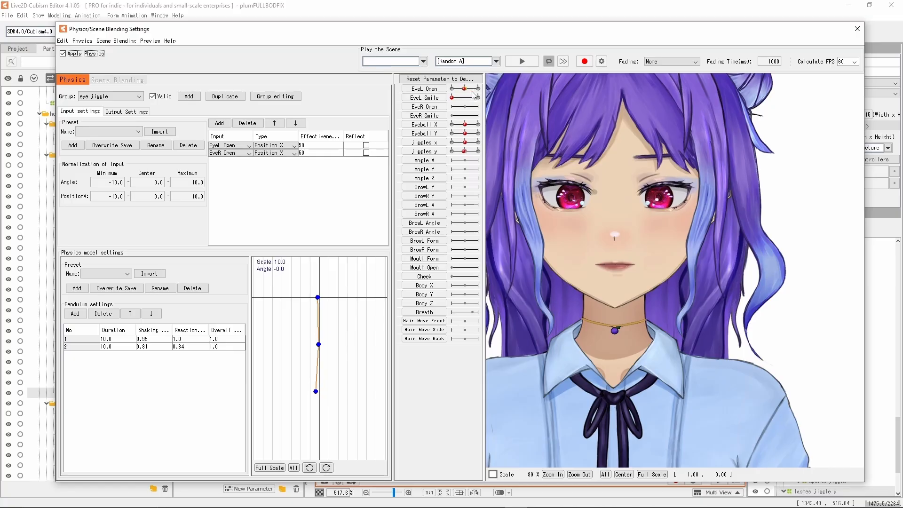
pyautogui.click(857, 29)
pyautogui.scroll(-5, 566, 235)
pyautogui.scroll(-2, 566, 234)
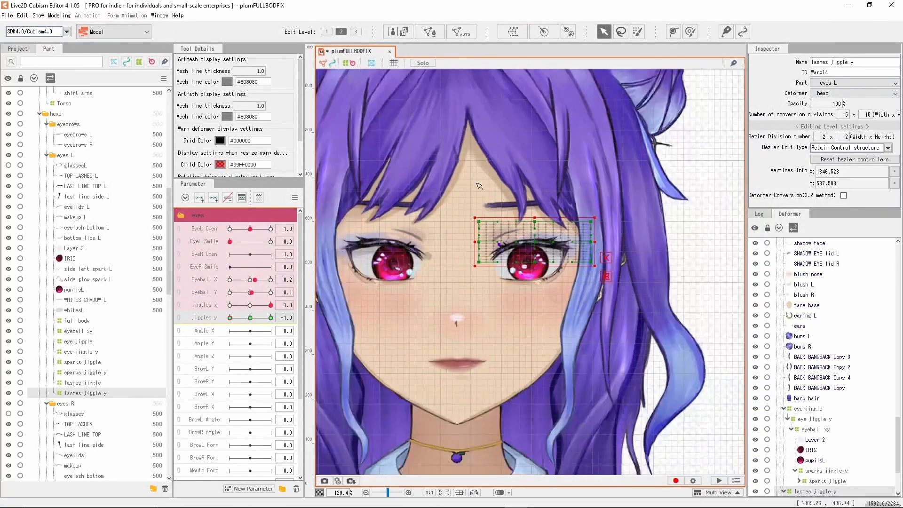
# Duplicate all left-eye parts and deformers in eyes L, from glassesL to lashes jiggle y.
pyautogui.click(127, 166)
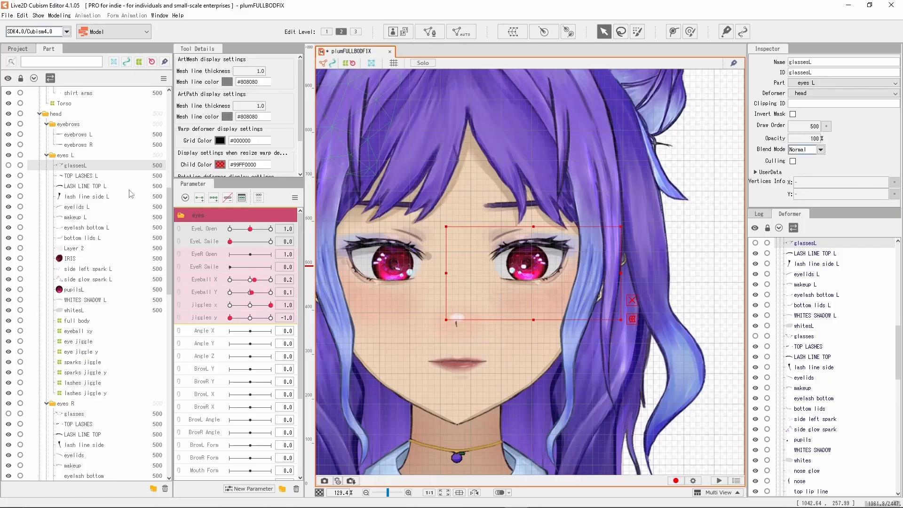
pyautogui.keyDown('shift'); pyautogui.click(93, 393); pyautogui.keyUp('shift')
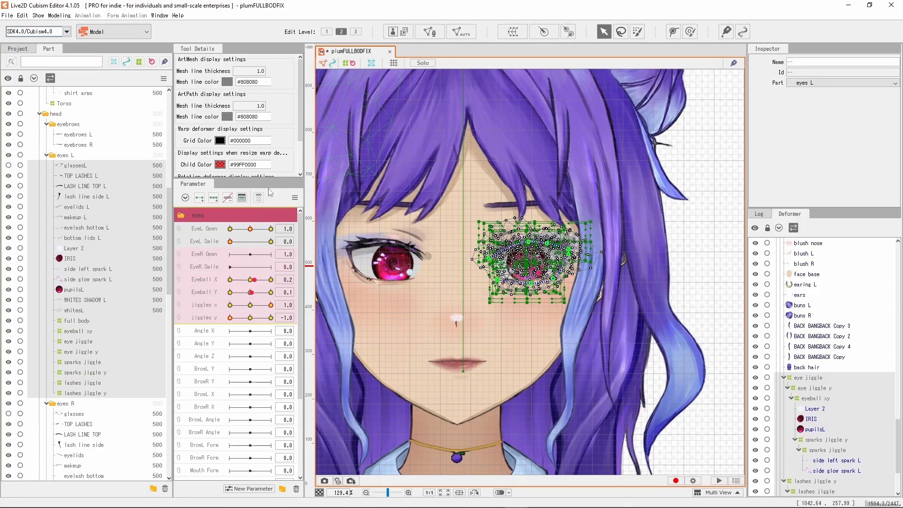
pyautogui.hotkey('ctrl', 'v')
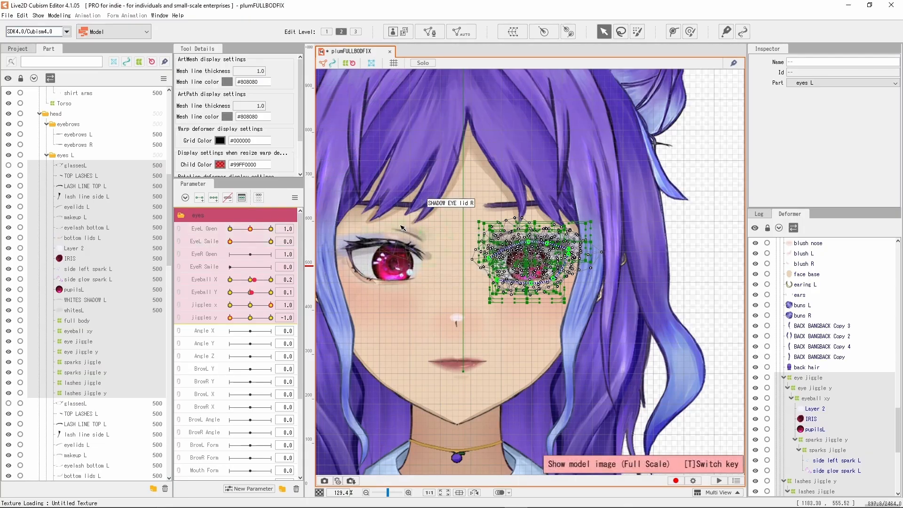
# Reflect the selected left-eye set horizontally with Eyeball X among the reflected parameters, and try the eyeball movement on both eyes.
pyautogui.rightClick(529, 261)
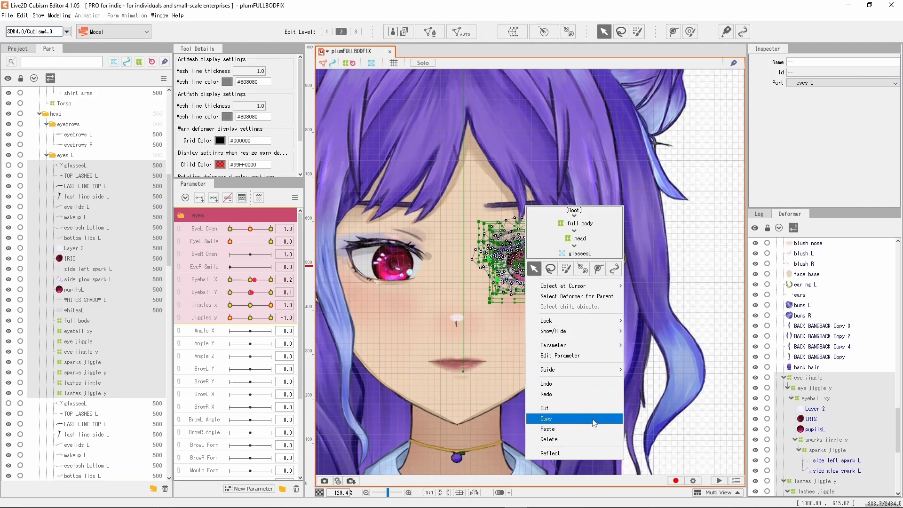
pyautogui.click(564, 454)
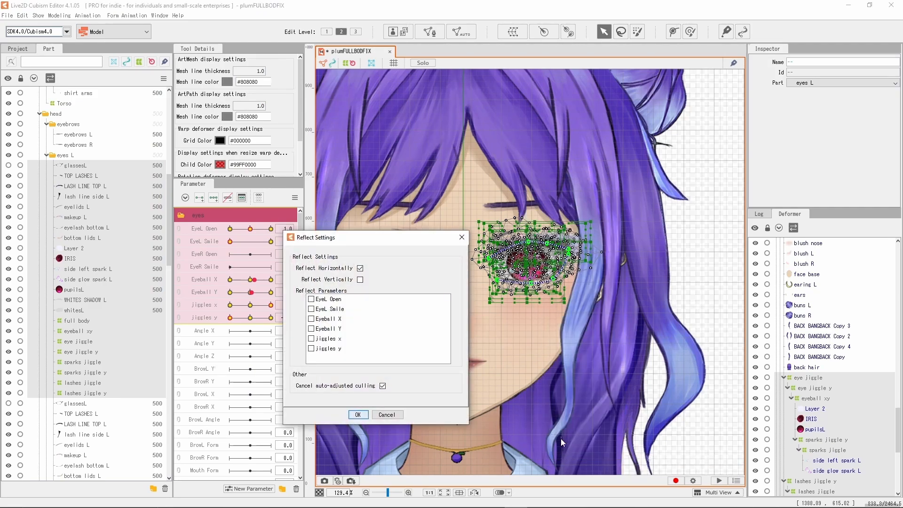
pyautogui.click(311, 320)
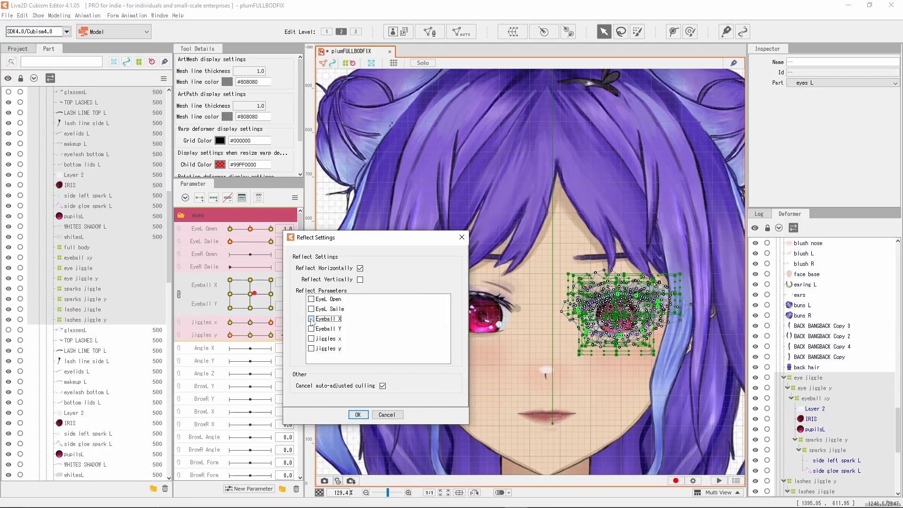
pyautogui.click(360, 415)
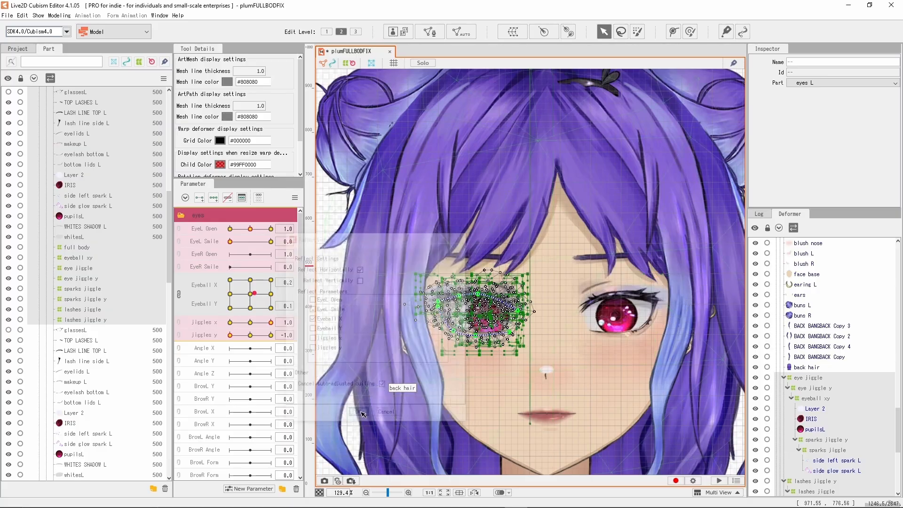
pyautogui.moveTo(254, 293)
pyautogui.mouseDown()
pyautogui.moveTo(217, 293)
pyautogui.moveTo(258, 262)
pyautogui.moveTo(270, 337)
pyautogui.moveTo(198, 333)
pyautogui.moveTo(177, 267)
pyautogui.moveTo(256, 285)
pyautogui.moveTo(267, 326)
pyautogui.moveTo(251, 329)
pyautogui.moveTo(271, 311)
pyautogui.moveTo(240, 295)
pyautogui.mouseUp()
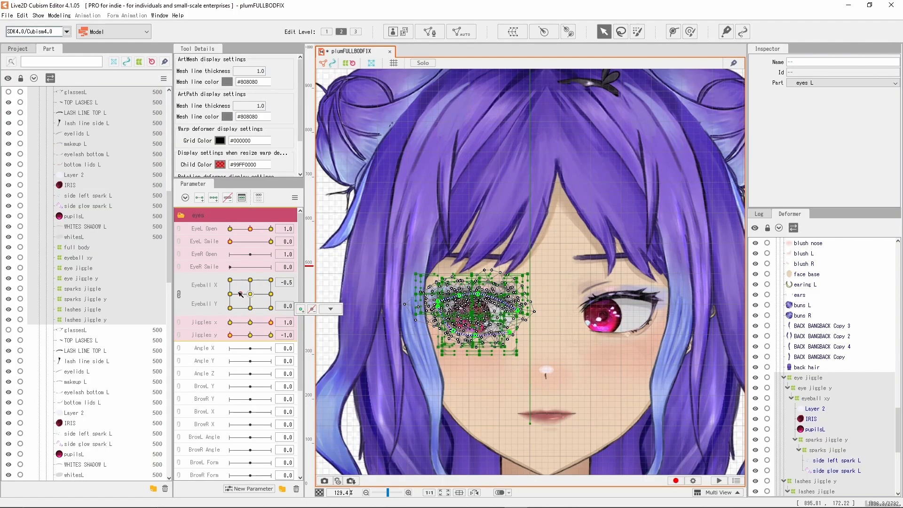
# Delete the original eyes R part together with all its child elements.
pyautogui.click(111, 331)
pyautogui.moveTo(250, 299); pyautogui.dragTo(231, 264)
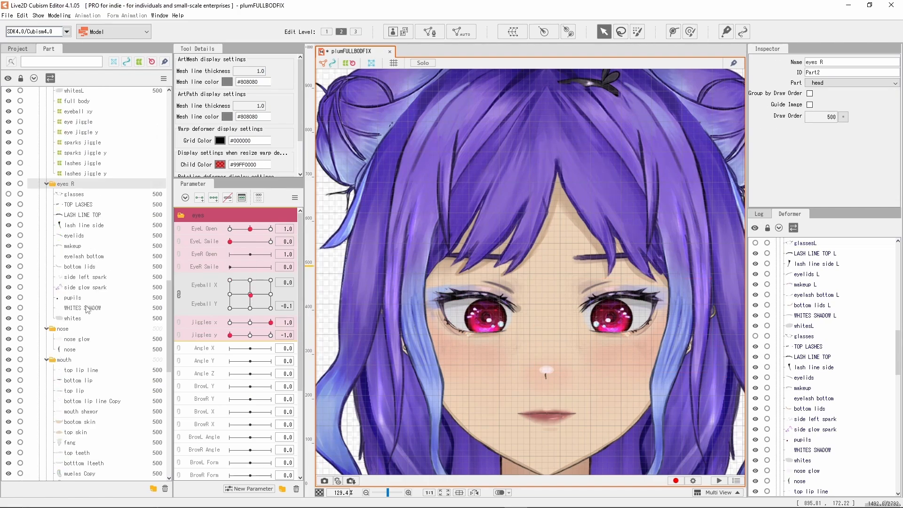
pyautogui.keyDown('shift'); pyautogui.click(80, 317); pyautogui.keyUp('shift')
pyautogui.rightClick(86, 282)
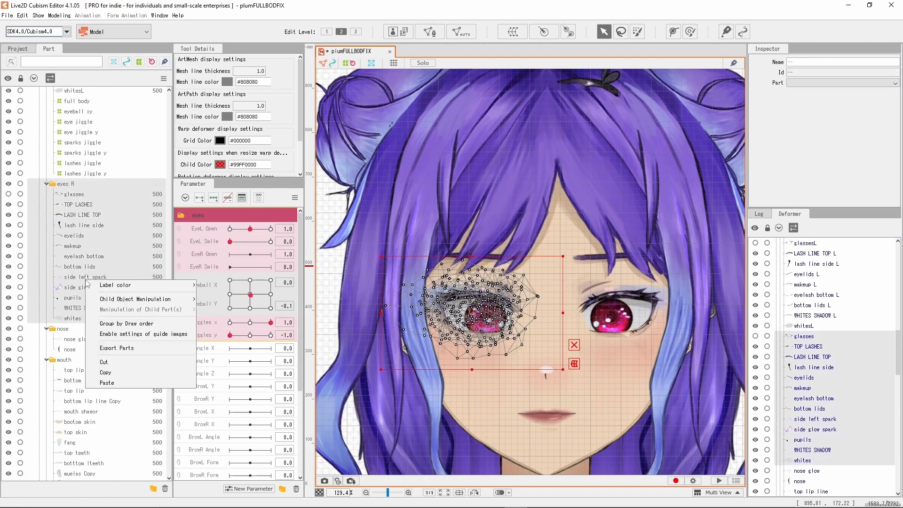
pyautogui.click(106, 373)
pyautogui.press('Delete')
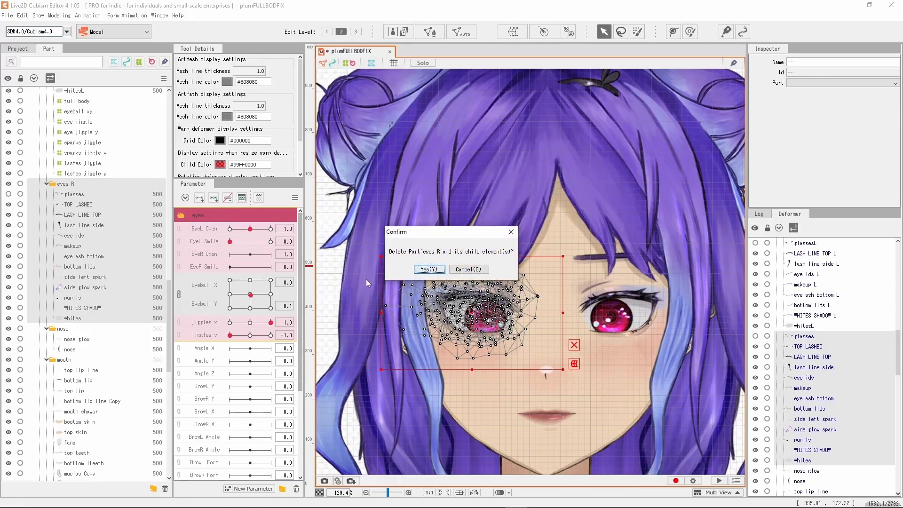
pyautogui.click(435, 269)
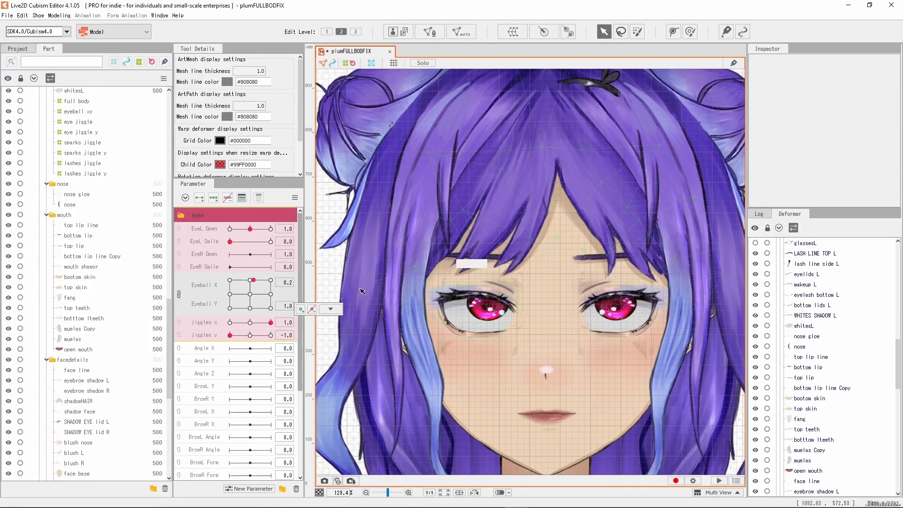
# Check the eyeball movement on both eyes, and reopen the Physics/Scene Blending Settings to preview the model.
pyautogui.moveTo(250, 295)
pyautogui.mouseDown()
pyautogui.moveTo(266, 308)
pyautogui.moveTo(249, 293)
pyautogui.mouseUp()
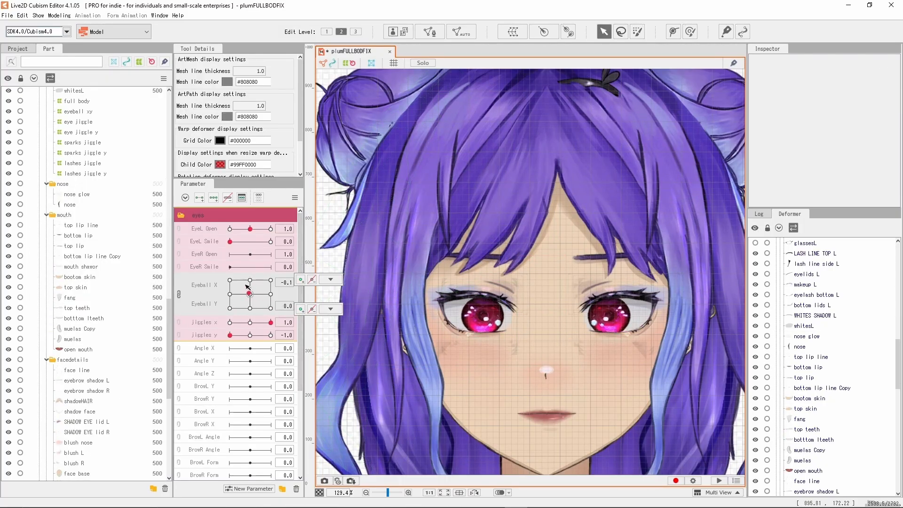
pyautogui.click(59, 15)
pyautogui.click(89, 196)
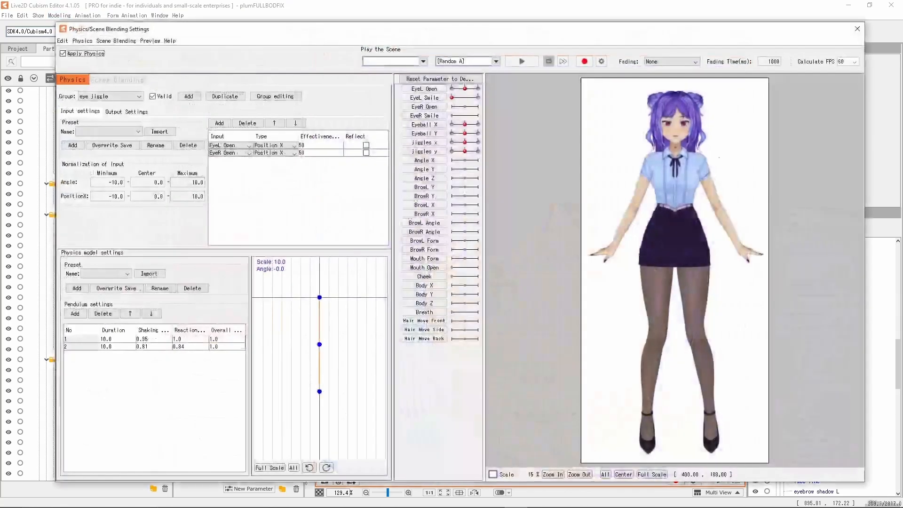
pyautogui.scroll(1, 592, 281)
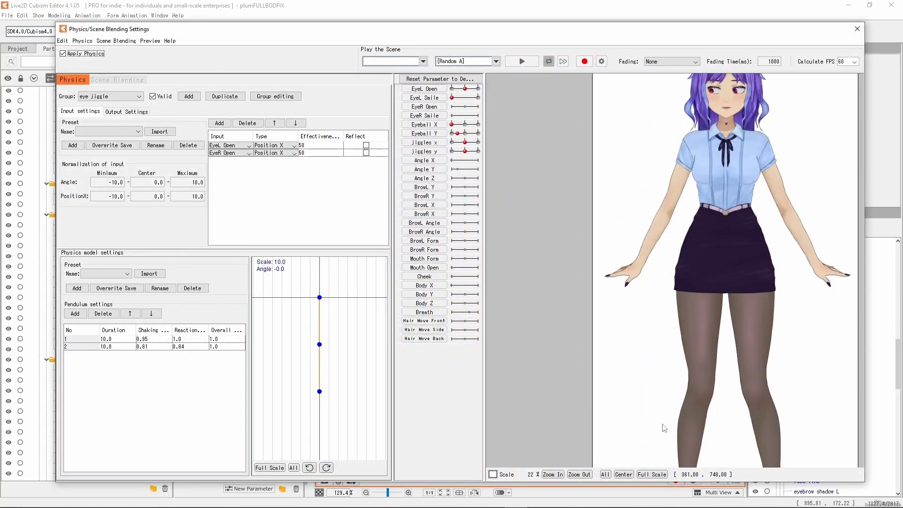
# Close the Physics/Scene Blending Settings and test the EyeL Open parameter on both eyes.
pyautogui.click(856, 29)
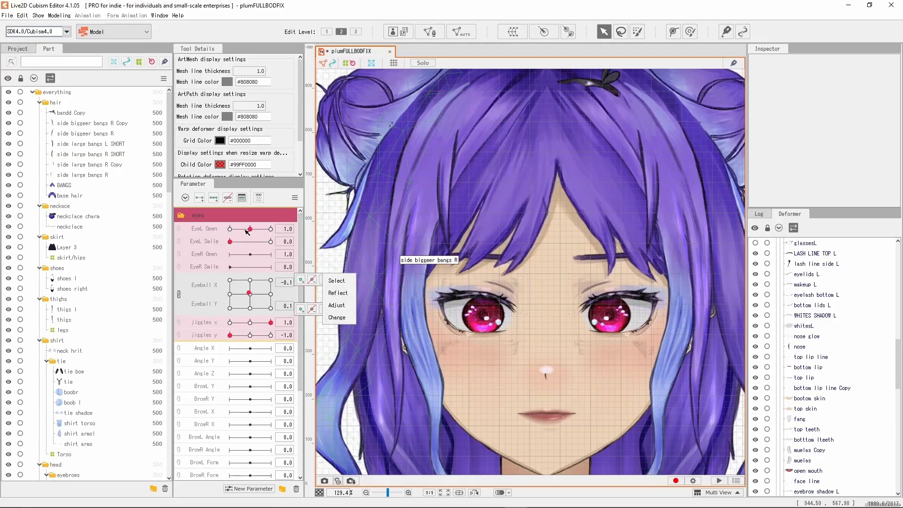
pyautogui.moveTo(248, 231); pyautogui.dragTo(204, 238)
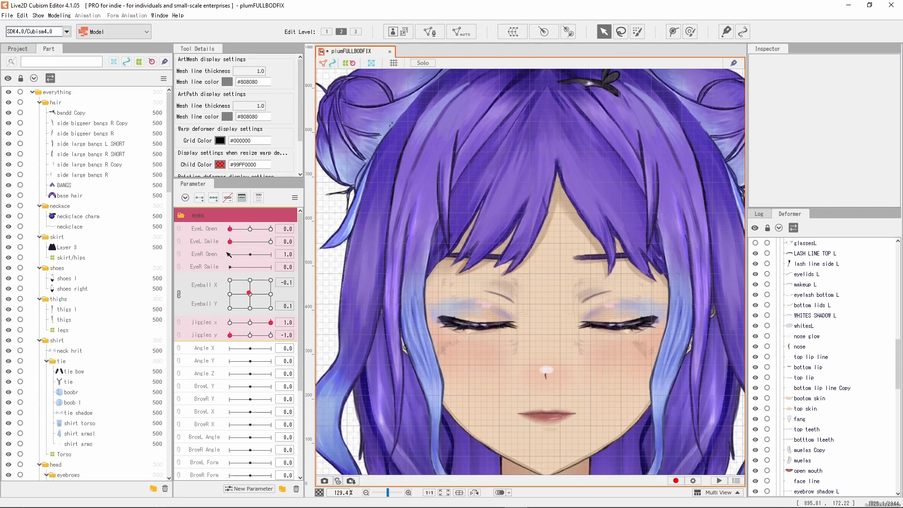
pyautogui.moveTo(213, 263); pyautogui.dragTo(246, 251)
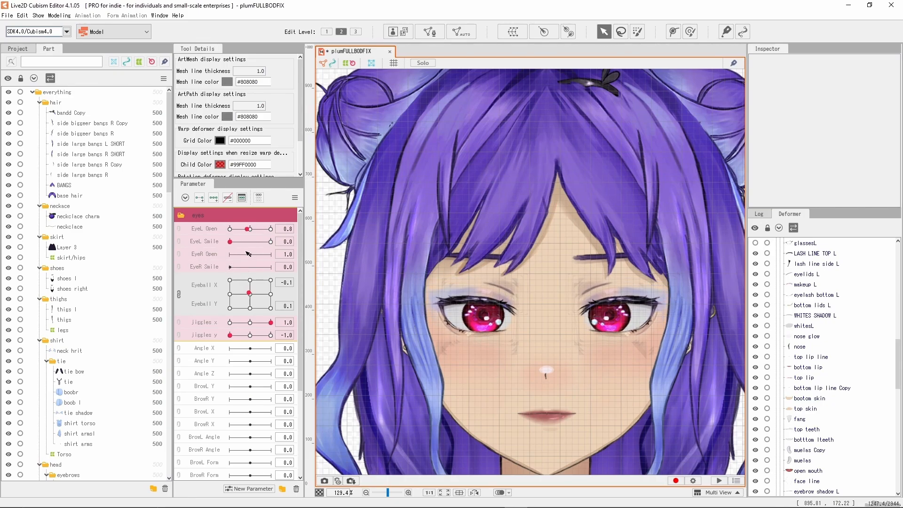
# Select the mirrored eye's parts and deformers in eyes L, from glassesL to lashes jiggle y, and change their EyeL Open parameter to EyeR Open.
pyautogui.click(474, 300)
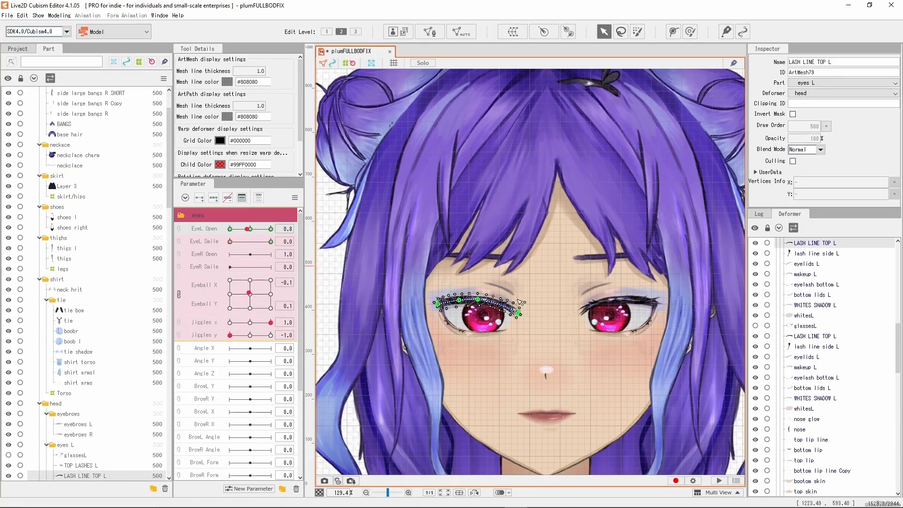
pyautogui.moveTo(538, 284); pyautogui.dragTo(439, 339)
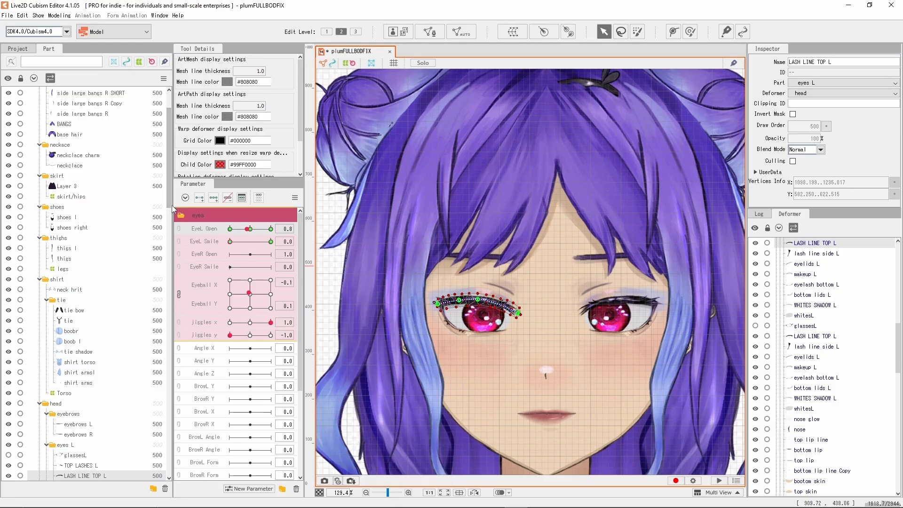
pyautogui.moveTo(173, 209); pyautogui.dragTo(178, 293)
pyautogui.click(81, 149)
pyautogui.click(91, 129)
pyautogui.click(92, 119)
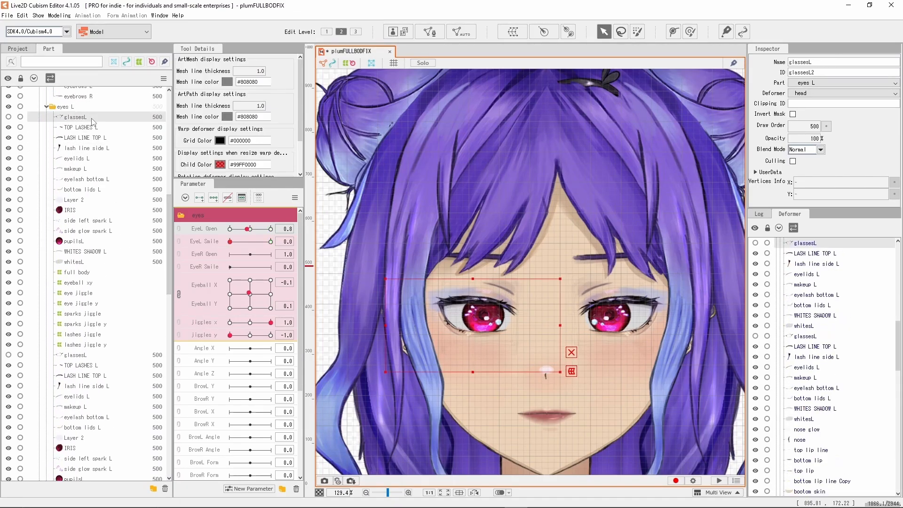
pyautogui.keyDown('shift'); pyautogui.click(92, 345); pyautogui.keyUp('shift')
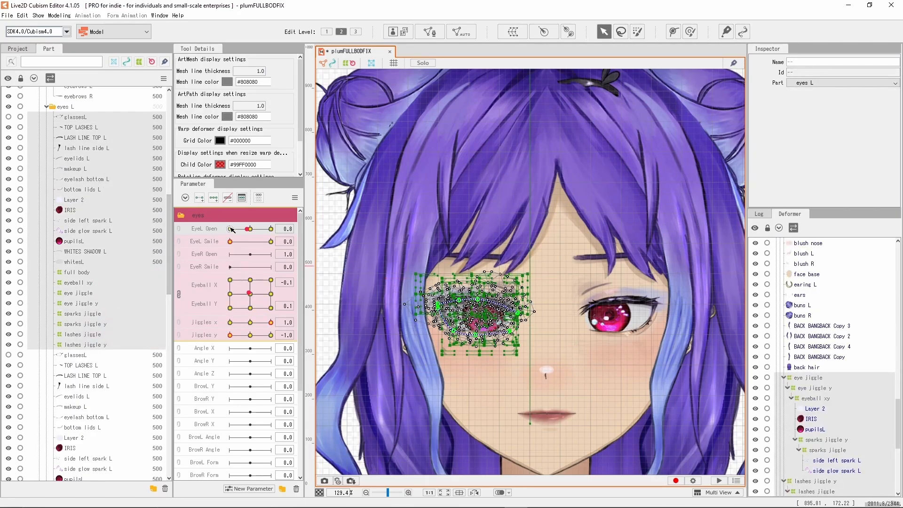
pyautogui.click(280, 227)
pyautogui.click(321, 228)
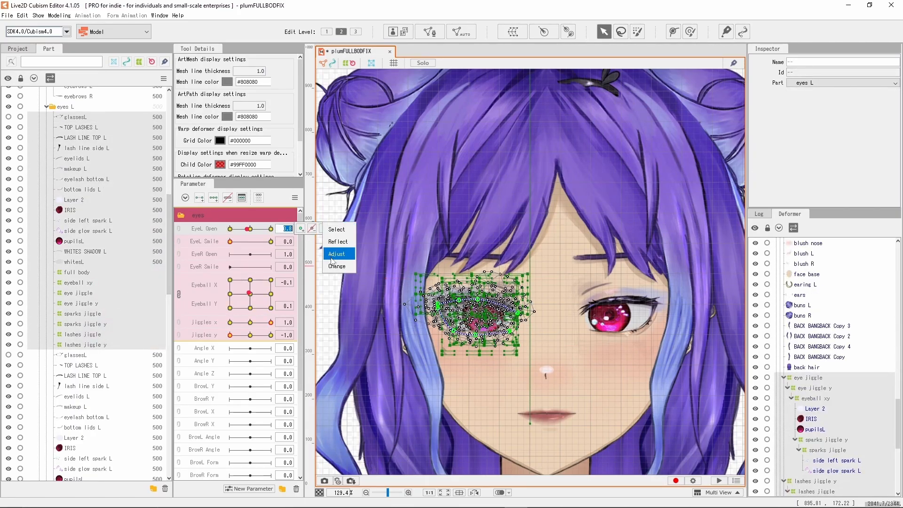
pyautogui.click(333, 266)
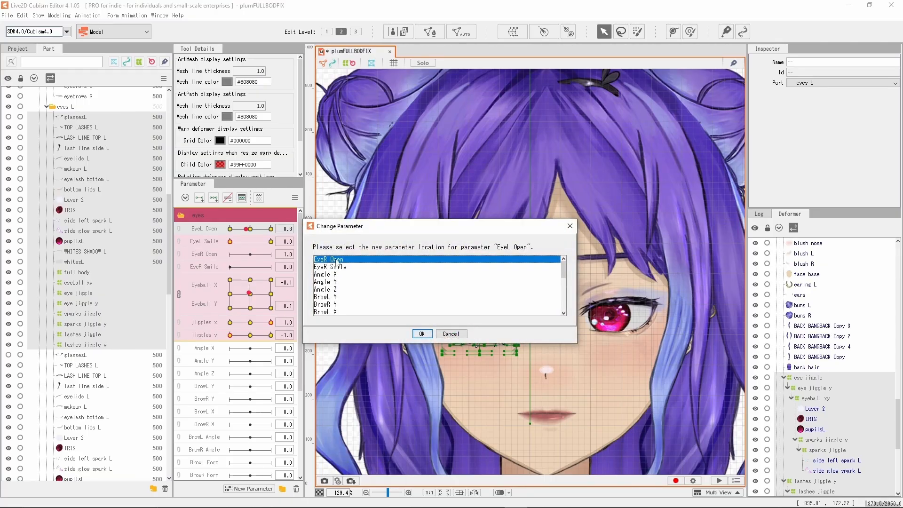
pyautogui.click(422, 334)
pyautogui.moveTo(250, 254)
pyautogui.mouseDown()
pyautogui.moveTo(269, 253)
pyautogui.moveTo(214, 267)
pyautogui.moveTo(299, 258)
pyautogui.moveTo(229, 271)
pyautogui.moveTo(250, 270)
pyautogui.mouseUp()
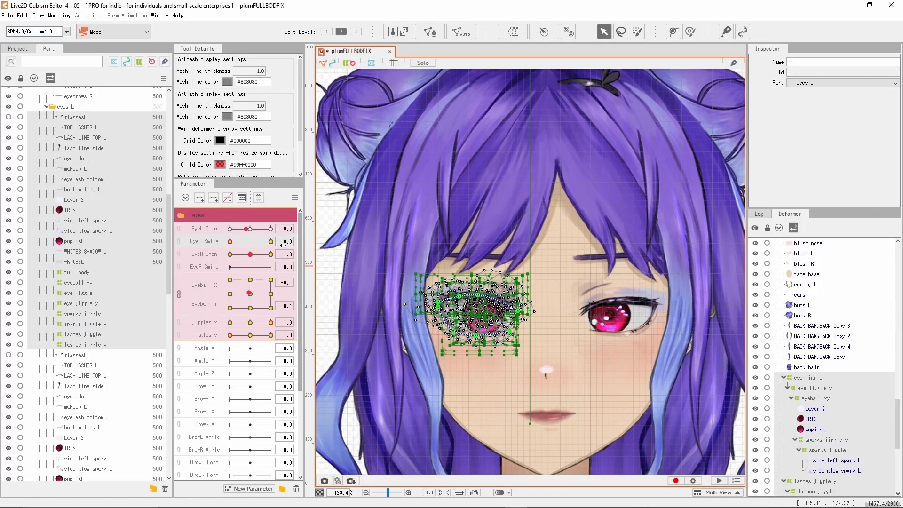
# Change the selected mirrored eye's EyeL Smile parameter to EyeR Smile, and set EyeR Smile to 0.5.
pyautogui.click(215, 242)
pyautogui.click(331, 241)
pyautogui.click(337, 279)
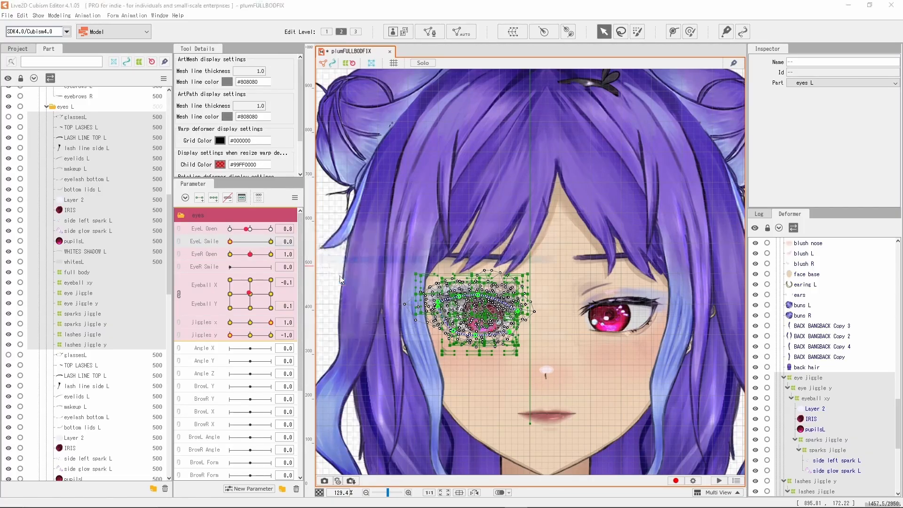
pyautogui.scroll(-6, 350, 284)
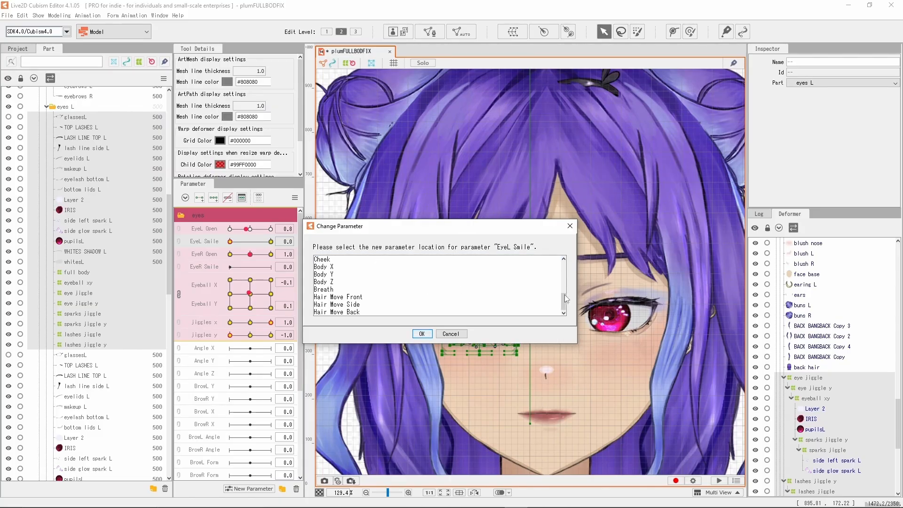
pyautogui.moveTo(564, 294); pyautogui.dragTo(564, 263)
pyautogui.click(373, 274)
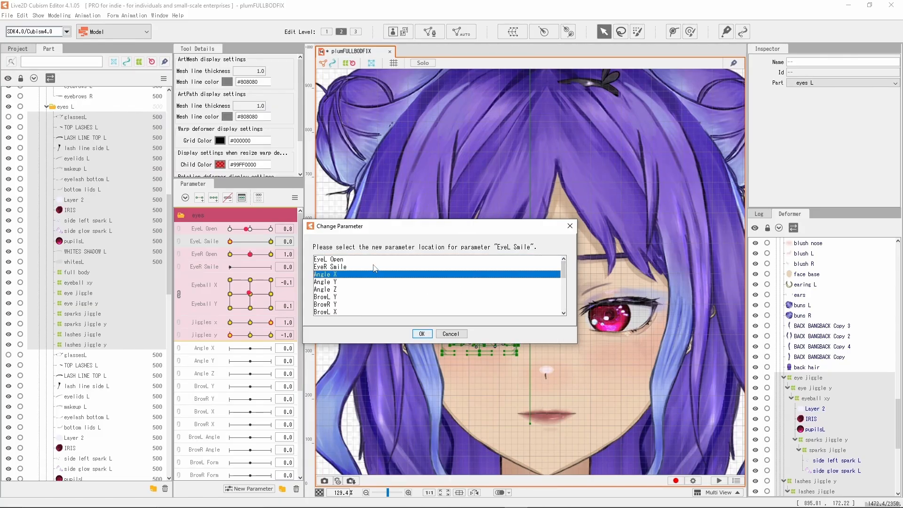
pyautogui.click(375, 267)
pyautogui.click(422, 333)
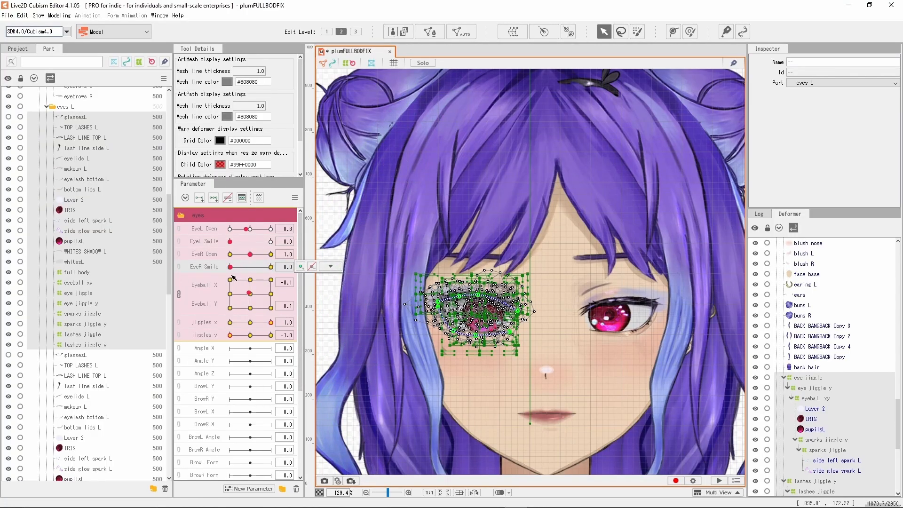
pyautogui.click(249, 267)
# Preview the eye physics in the Physics/Scene Blending Settings with the Random A and Random B scenes, and close the settings.
pyautogui.click(66, 15)
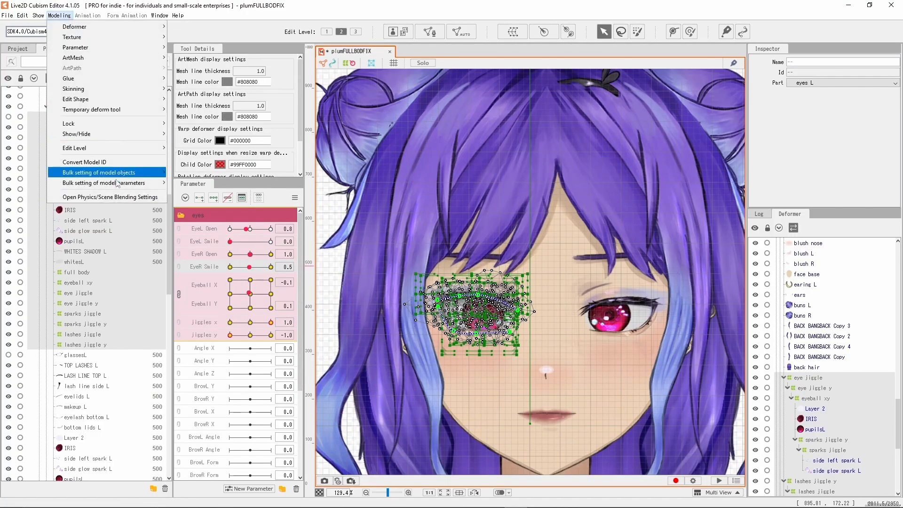
pyautogui.click(94, 196)
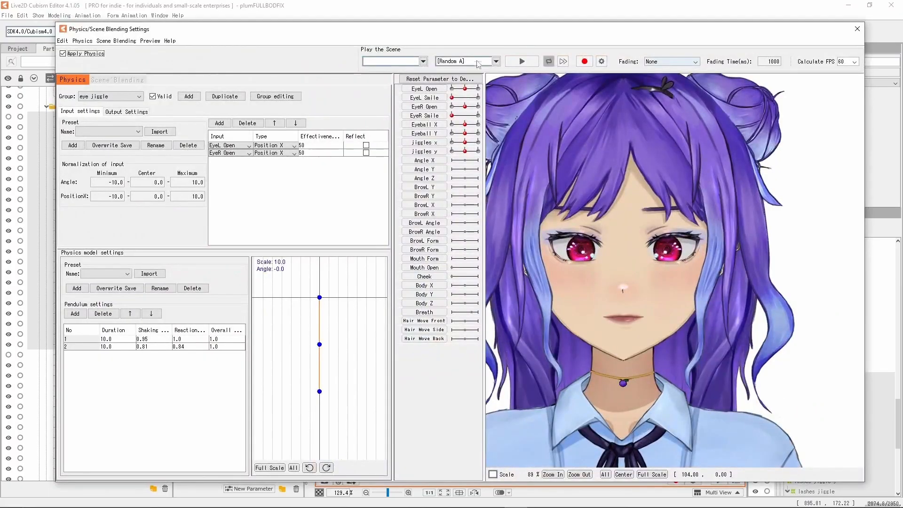
pyautogui.click(521, 62)
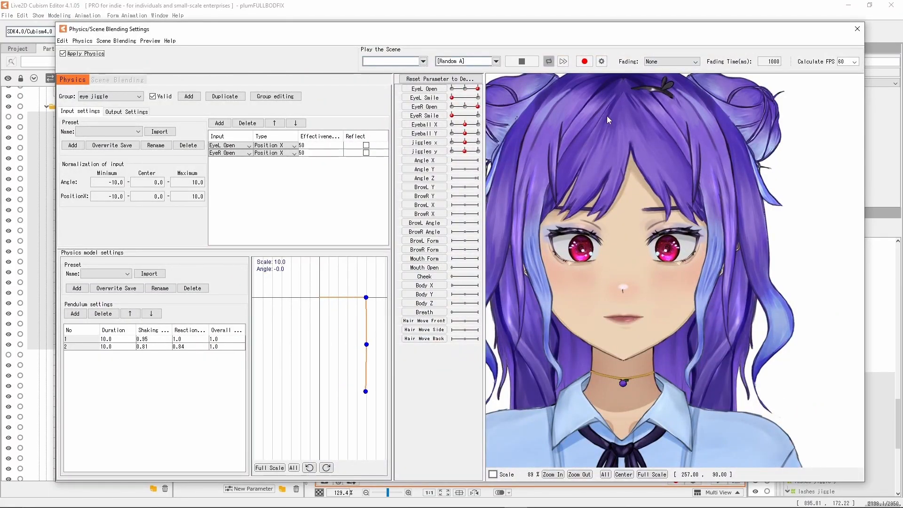
pyautogui.click(496, 61)
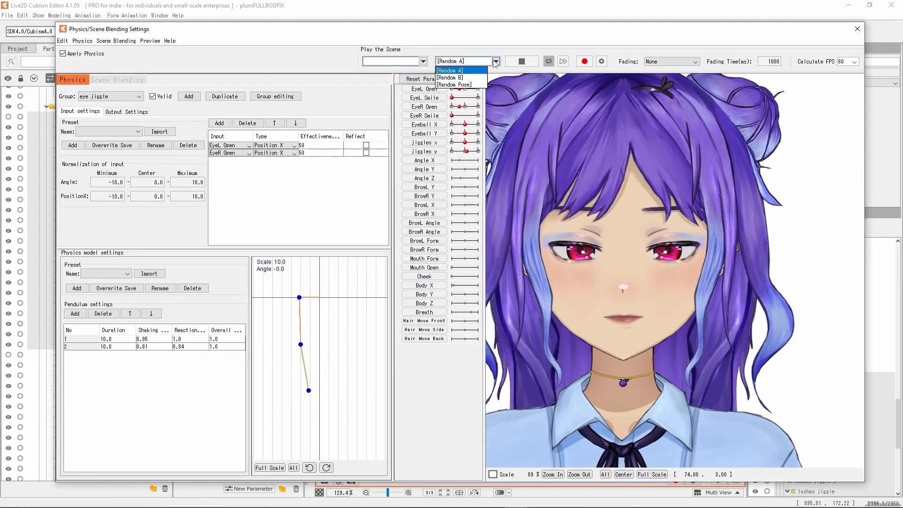
pyautogui.click(480, 76)
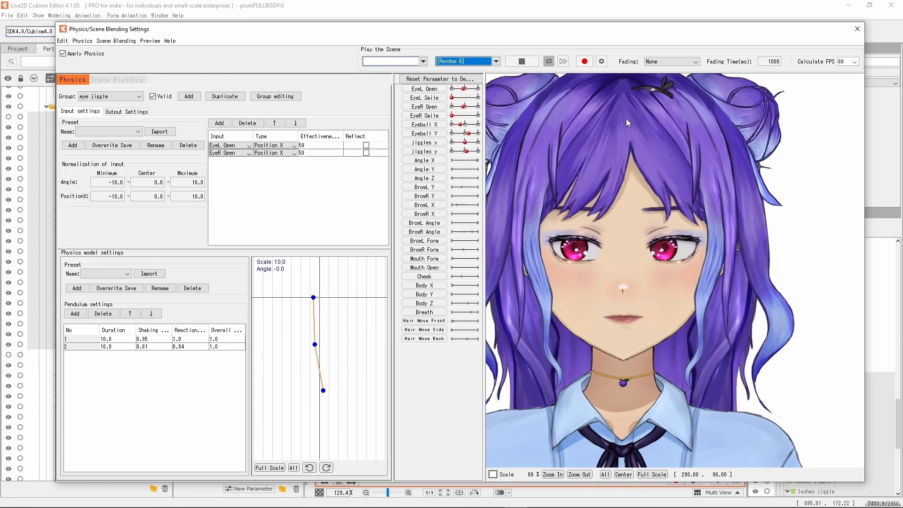
pyautogui.click(523, 61)
pyautogui.click(116, 42)
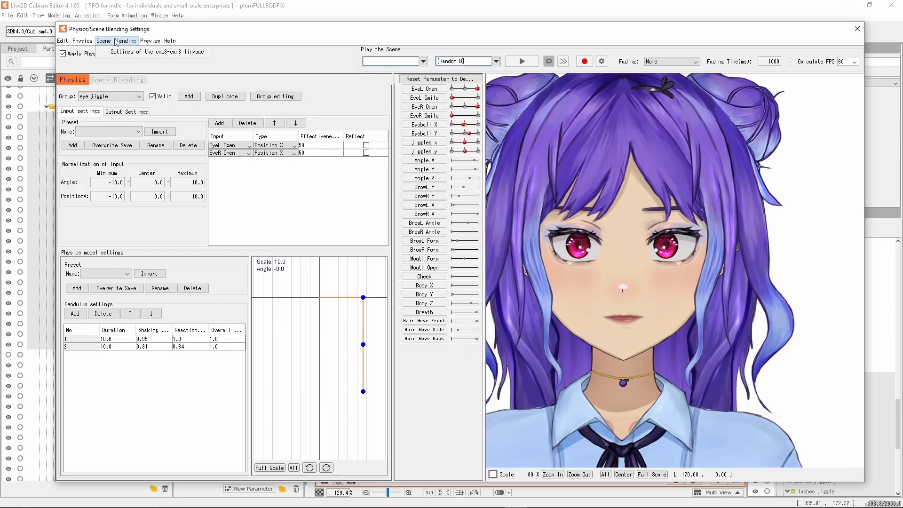
pyautogui.click(857, 30)
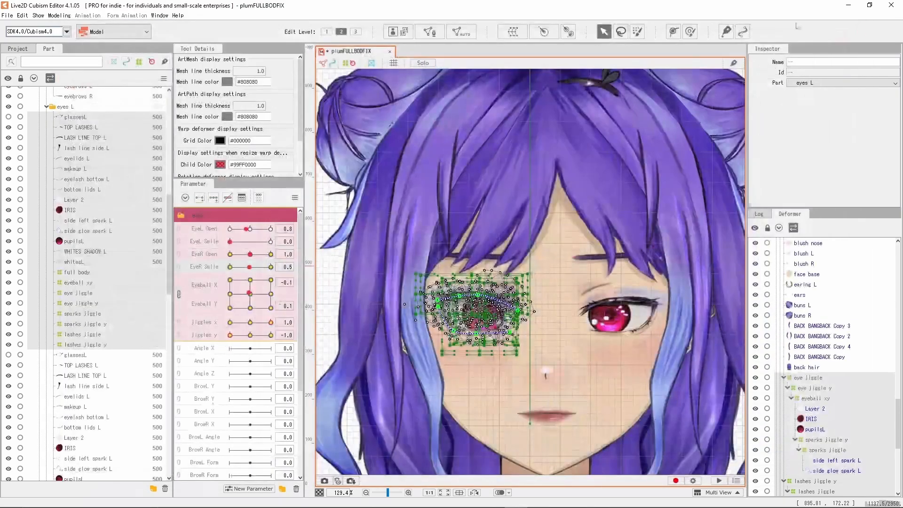
# Review which parameters are assigned in the Settings for Eye Blinking and Lip-sync, and accept them.
pyautogui.click(60, 16)
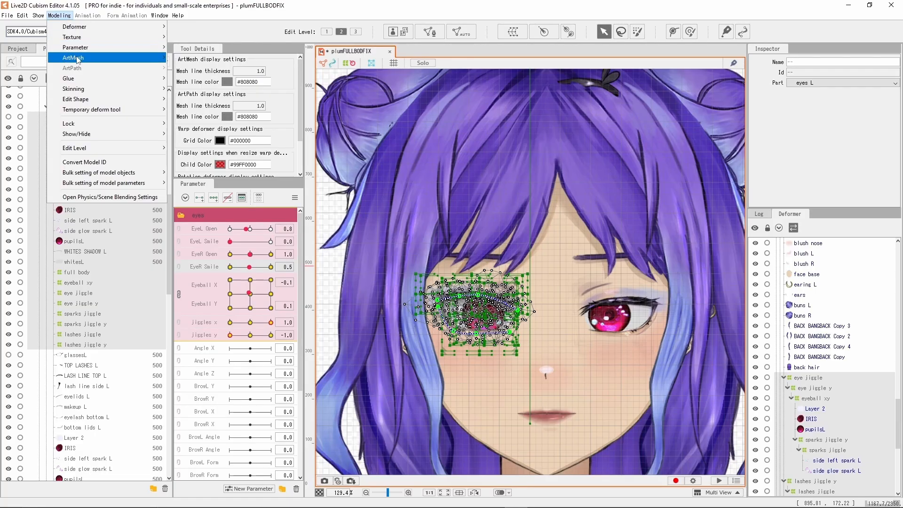
pyautogui.moveTo(82, 58)
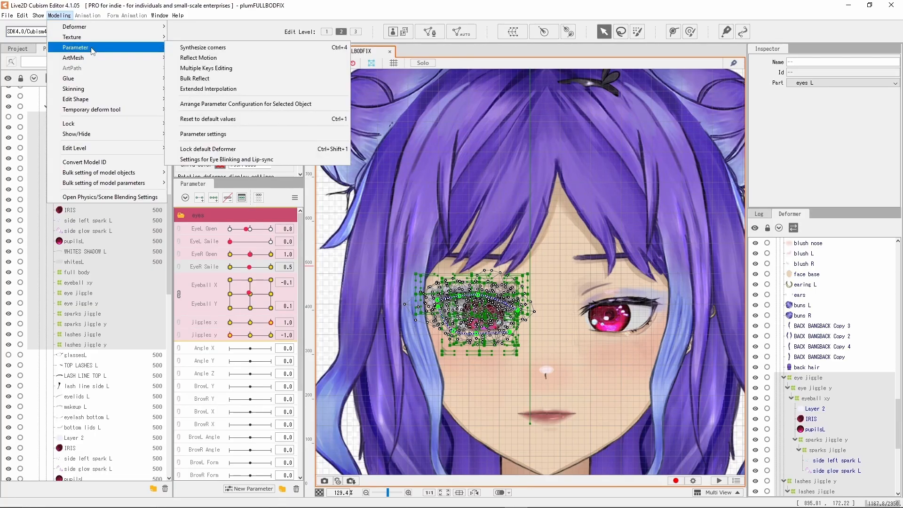
pyautogui.click(207, 159)
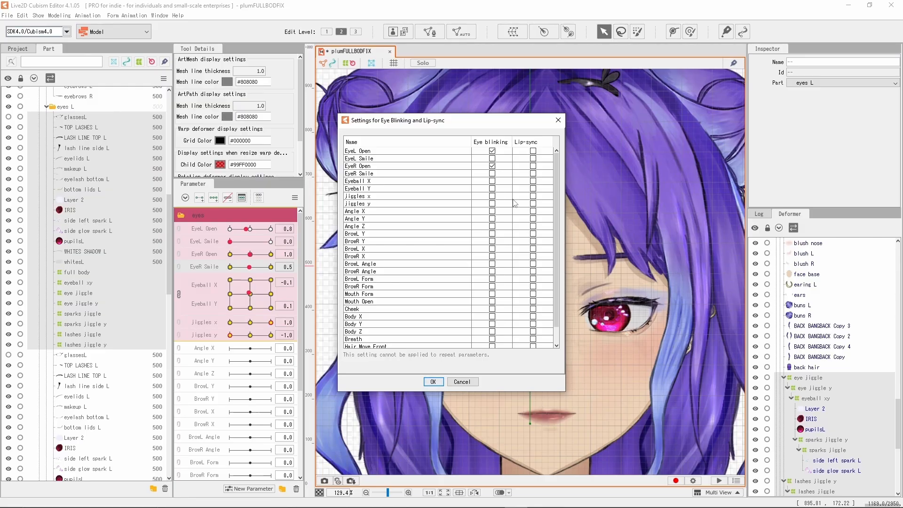
pyautogui.scroll(-3, 442, 308)
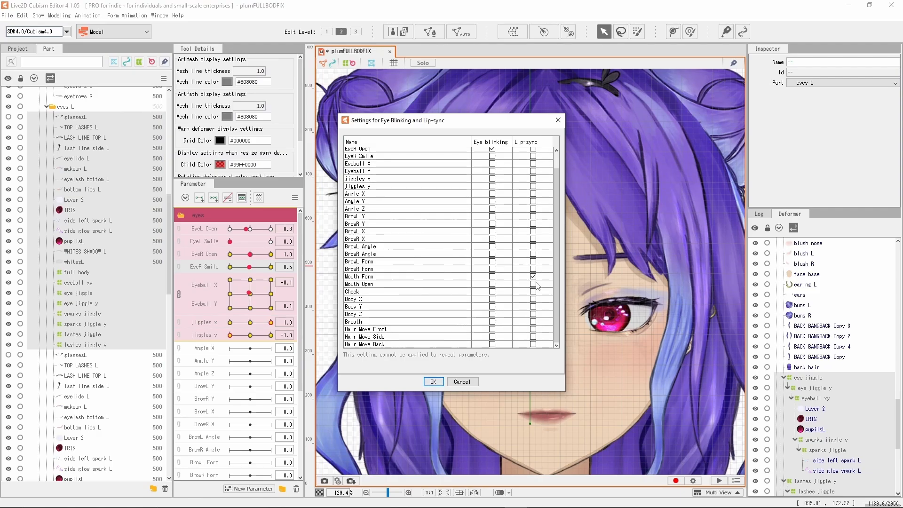
pyautogui.click(432, 381)
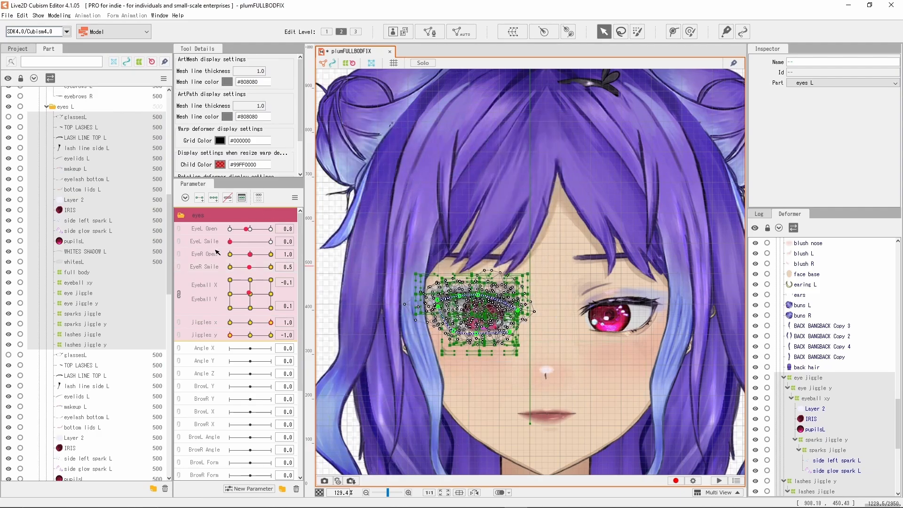
# Reopen the Physics/Scene Blending Settings, inspect the eye jiggle on both eyes up close, and close the settings.
pyautogui.click(60, 15)
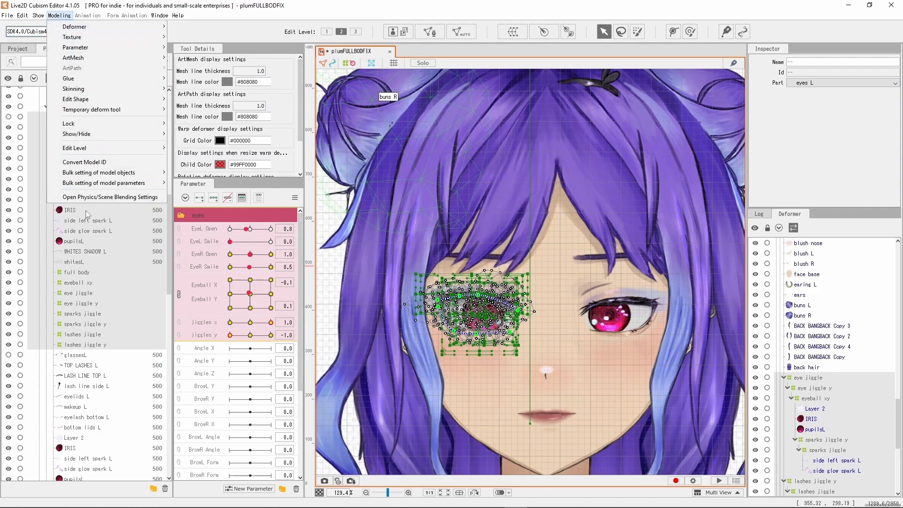
pyautogui.click(94, 198)
pyautogui.scroll(5, 677, 130)
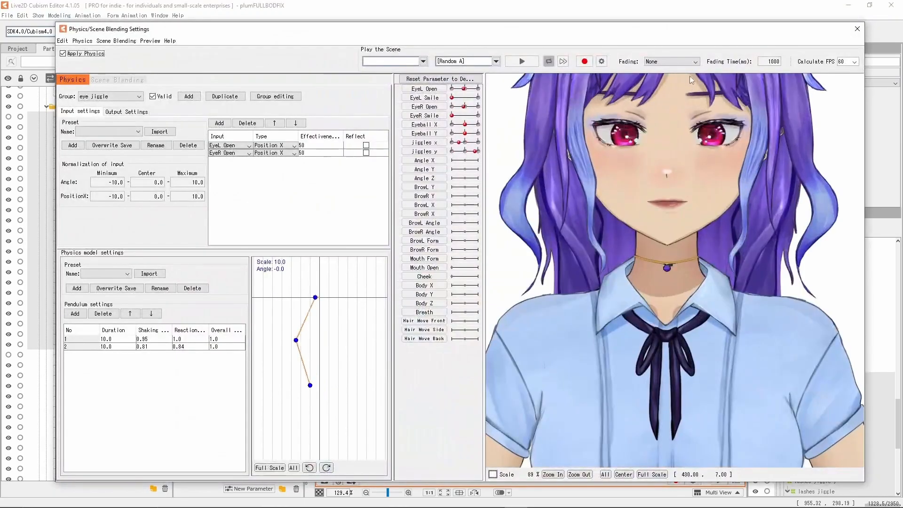
pyautogui.scroll(3, 700, 91)
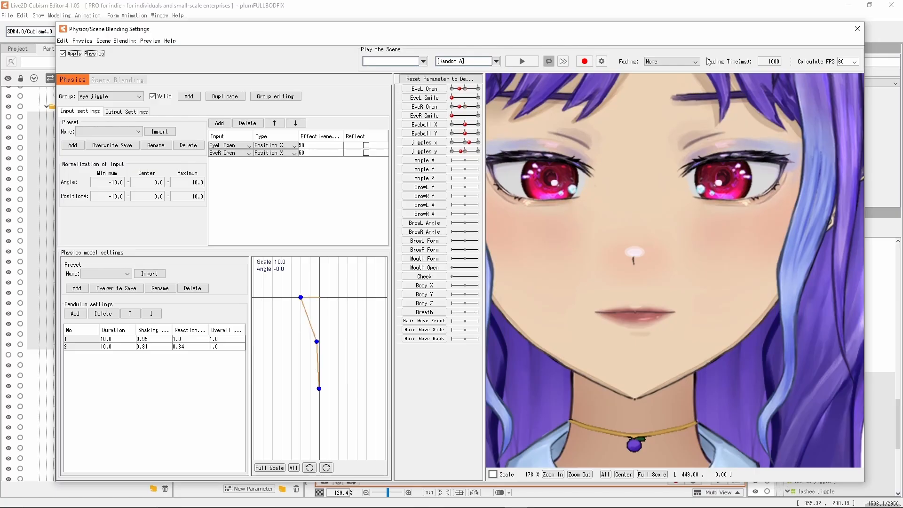
pyautogui.scroll(-5, 626, 101)
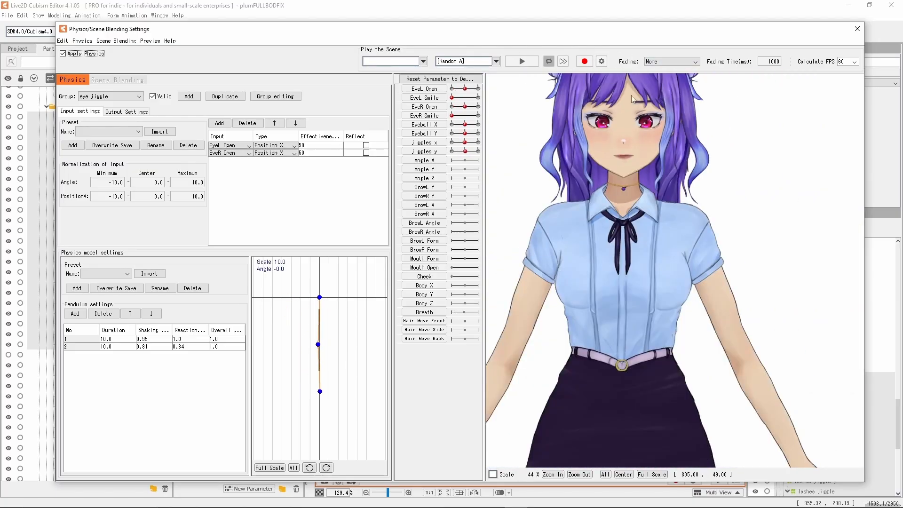
pyautogui.click(857, 28)
# Deselect the mirrored eye set, center Eyeball X and Eyeball Y, and set EyeL Open to 1.0.
pyautogui.scroll(-2, 703, 144)
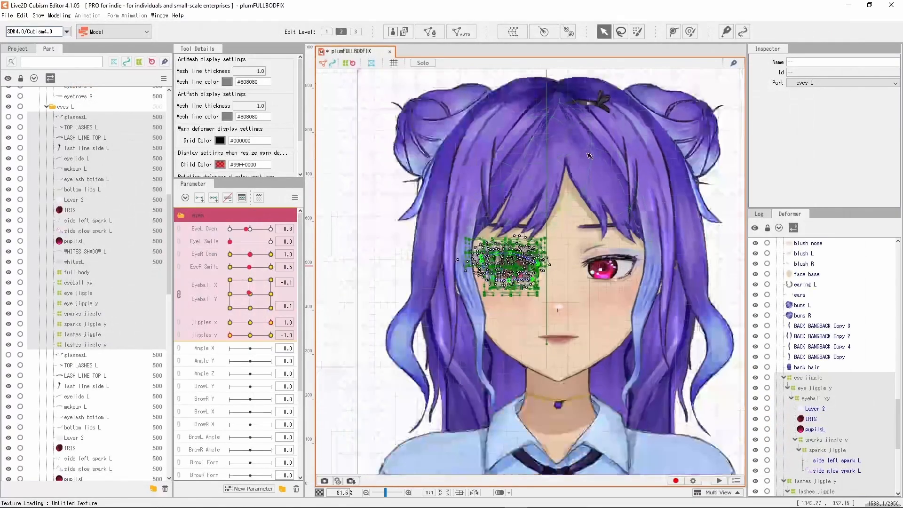
pyautogui.click(732, 92)
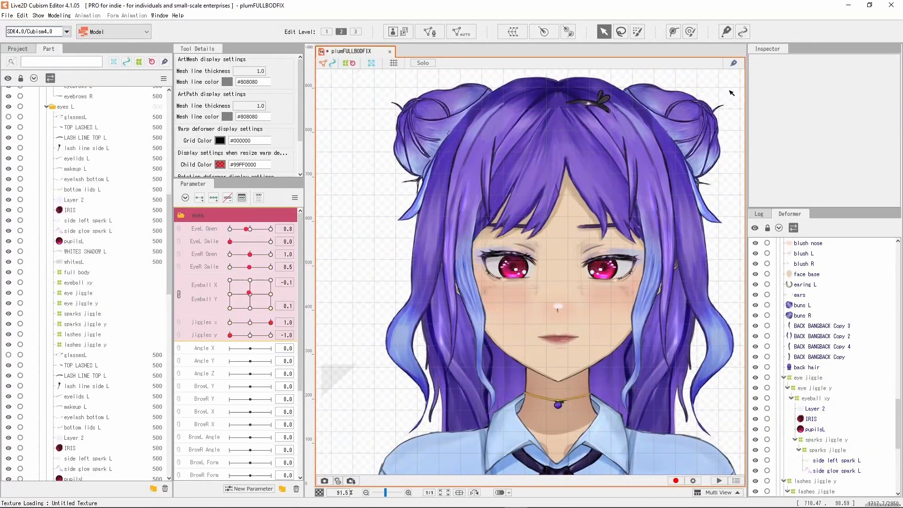
pyautogui.click(250, 294)
pyautogui.click(250, 229)
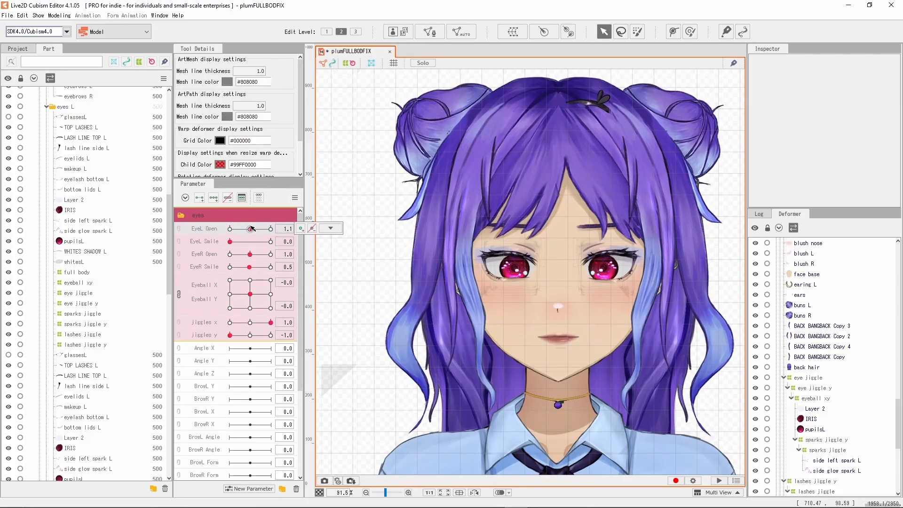
pyautogui.click(250, 229)
pyautogui.click(331, 228)
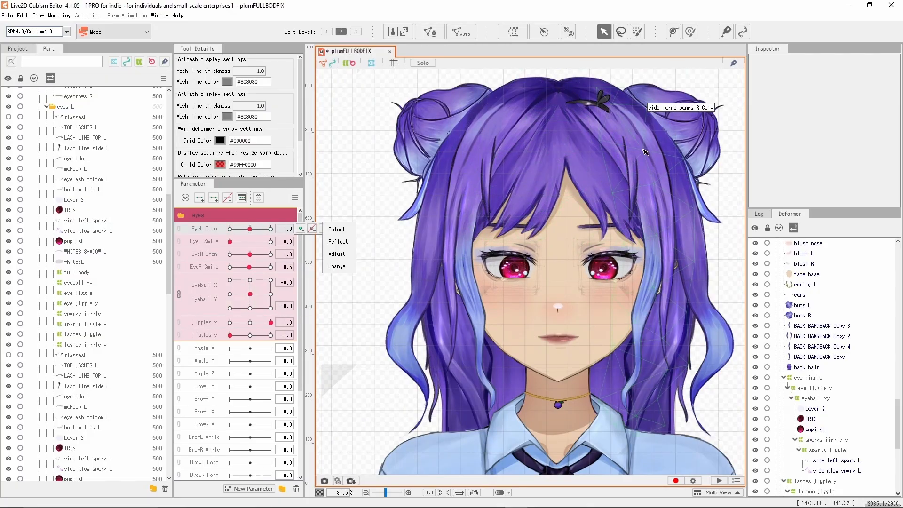